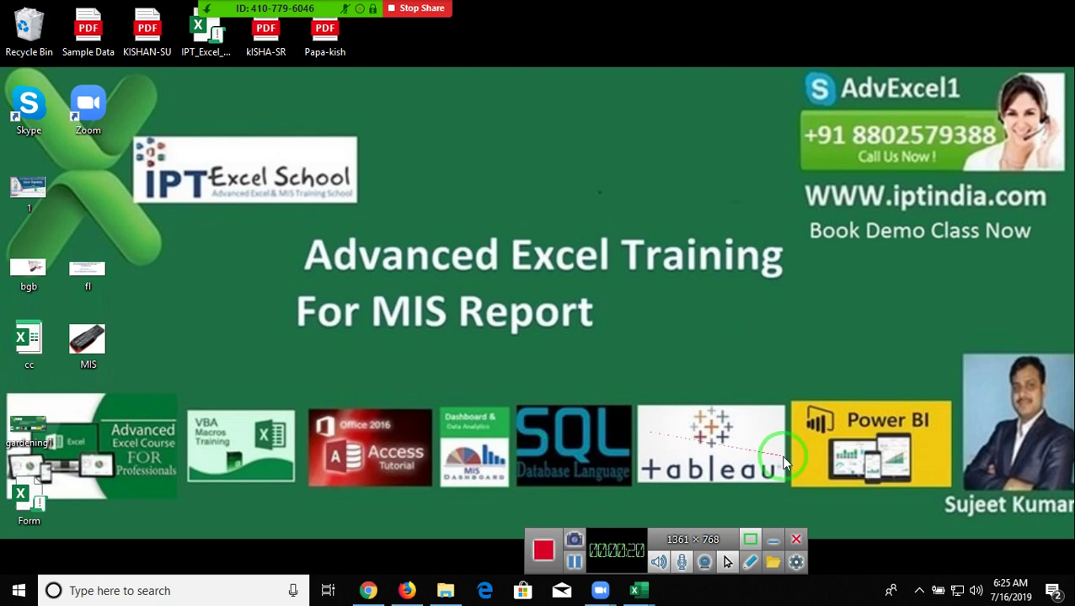
Open Zoom's Participants panel listing the four muted attendees during the desktop share
mouse_move(297, 49)
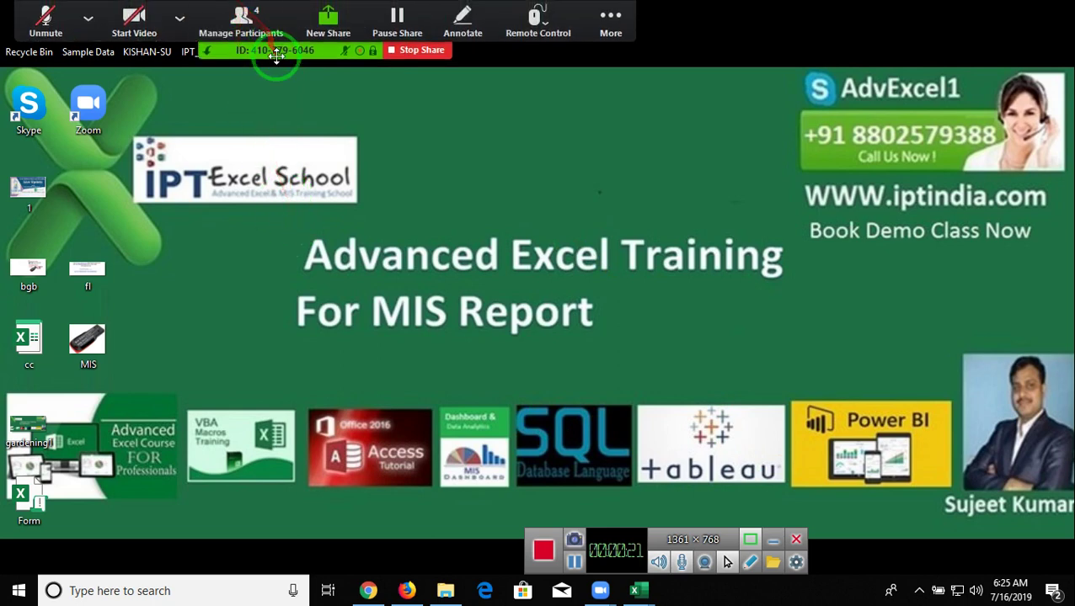
click(257, 21)
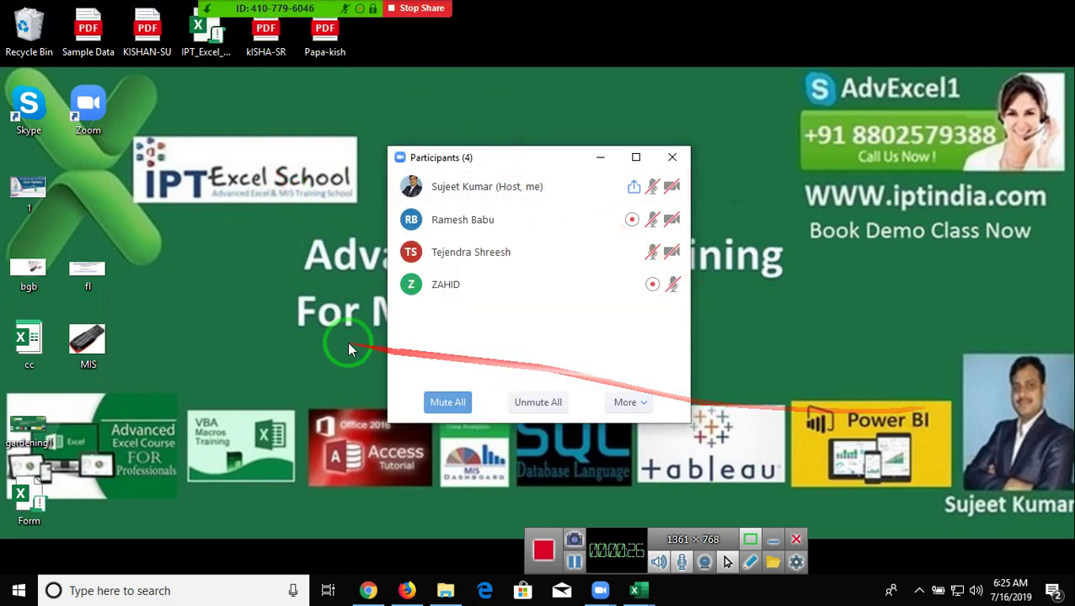
mouse_move(546, 229)
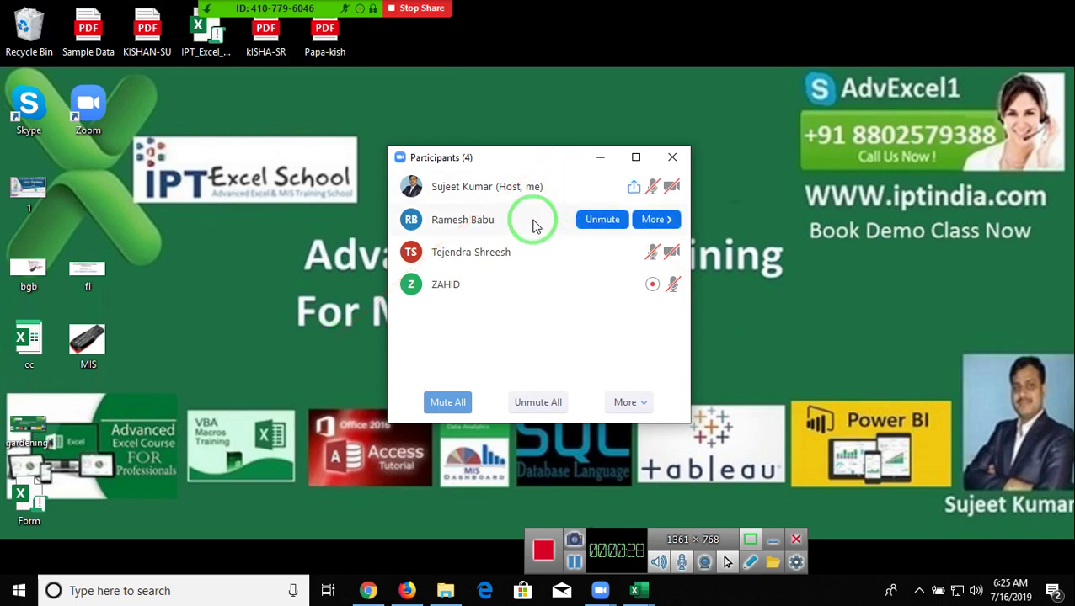
mouse_move(526, 254)
mouse_move(516, 292)
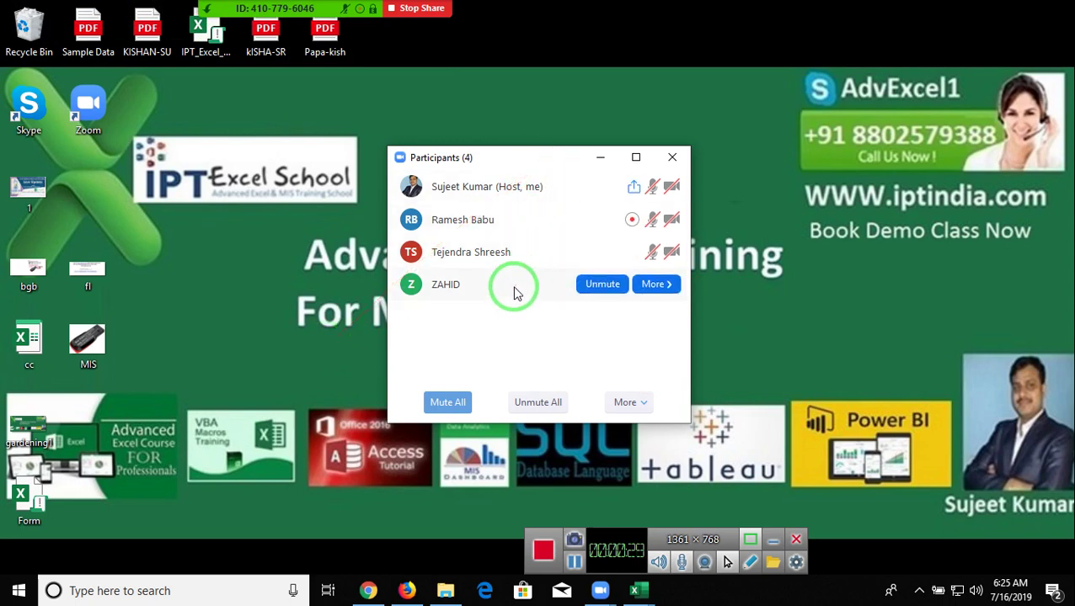
mouse_move(475, 266)
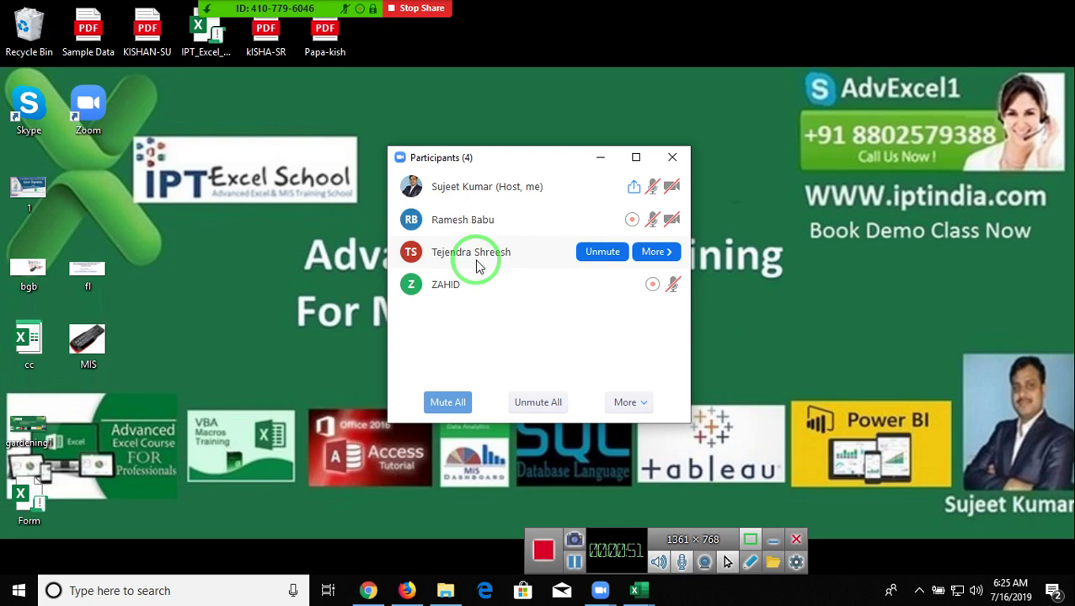
Close the Participants panel and start recording the meeting from More options
click(678, 158)
mouse_move(665, 8)
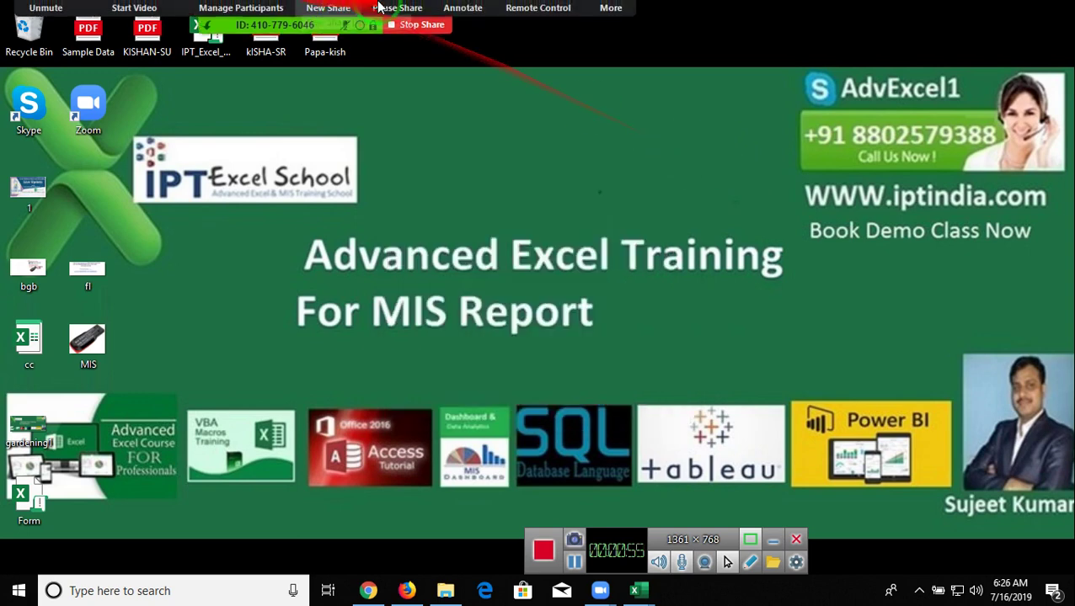
click(611, 21)
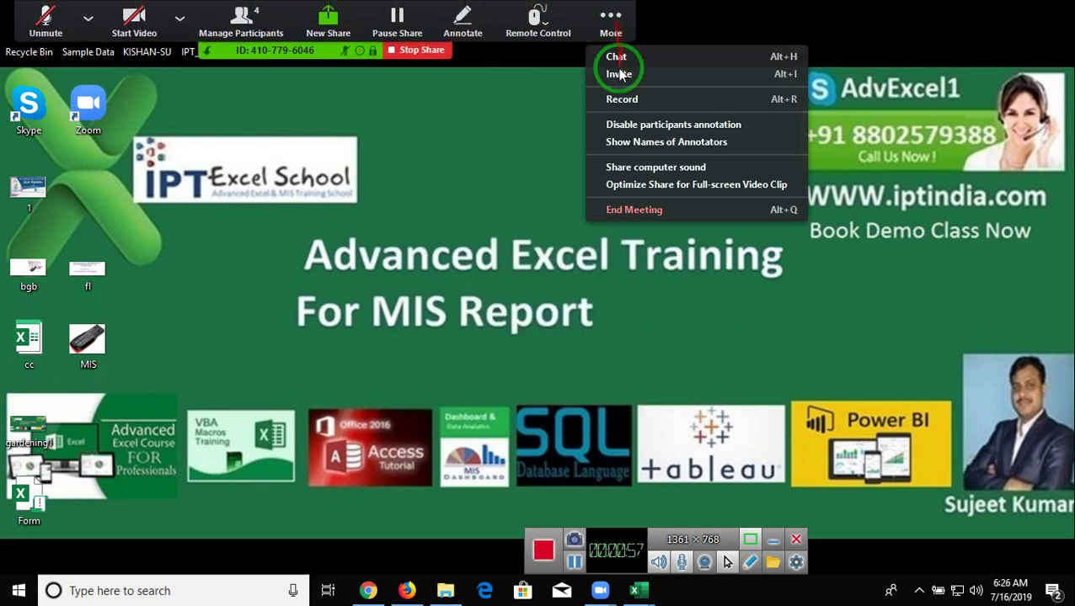
click(621, 101)
Unmute the microphone and dismiss the extra meeting options menu
click(179, 17)
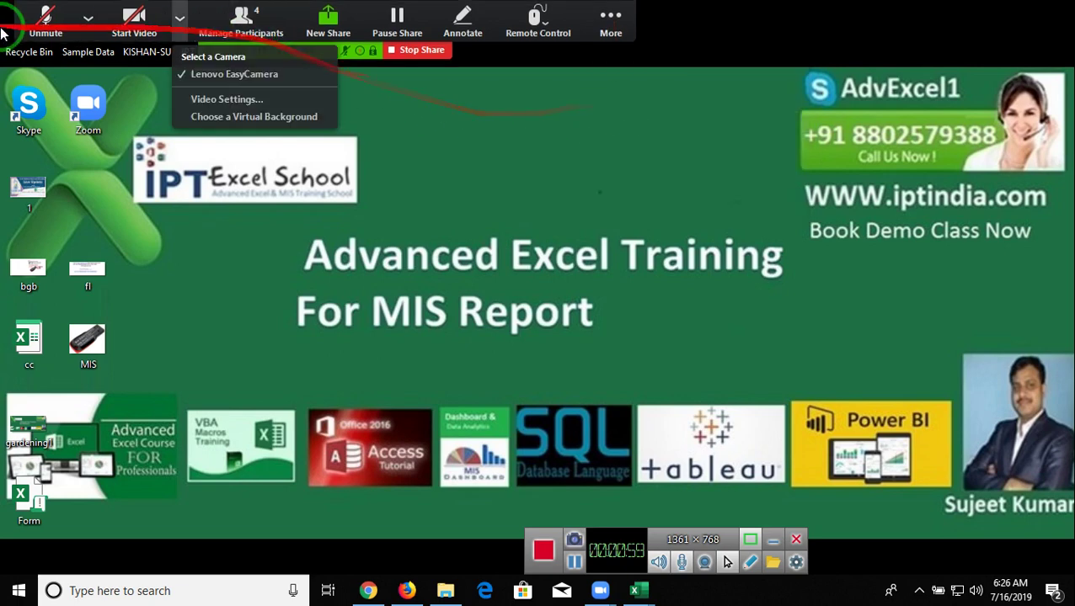
click(42, 25)
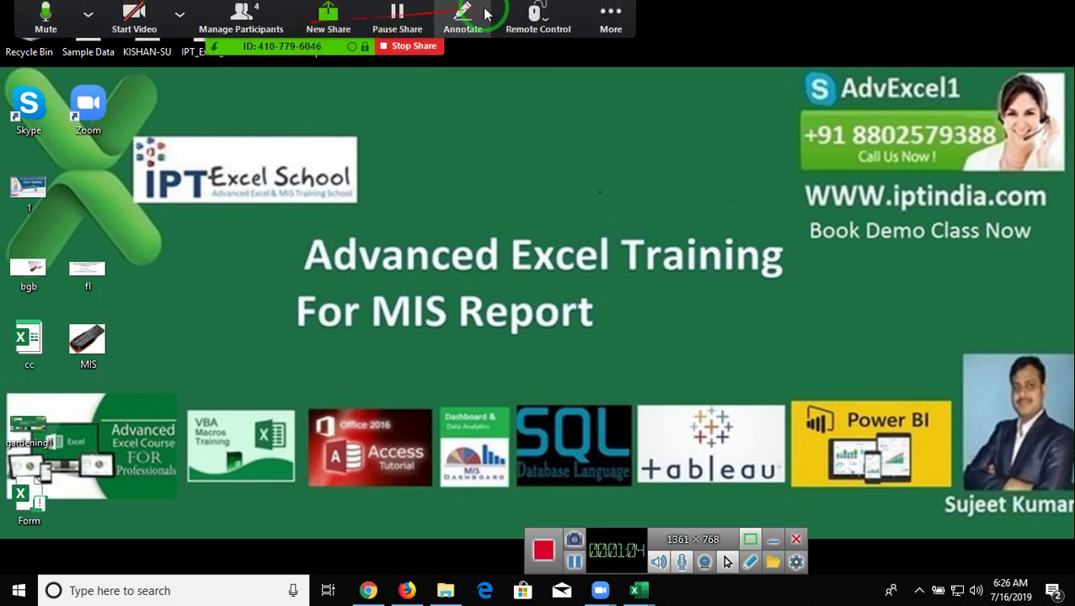
click(610, 17)
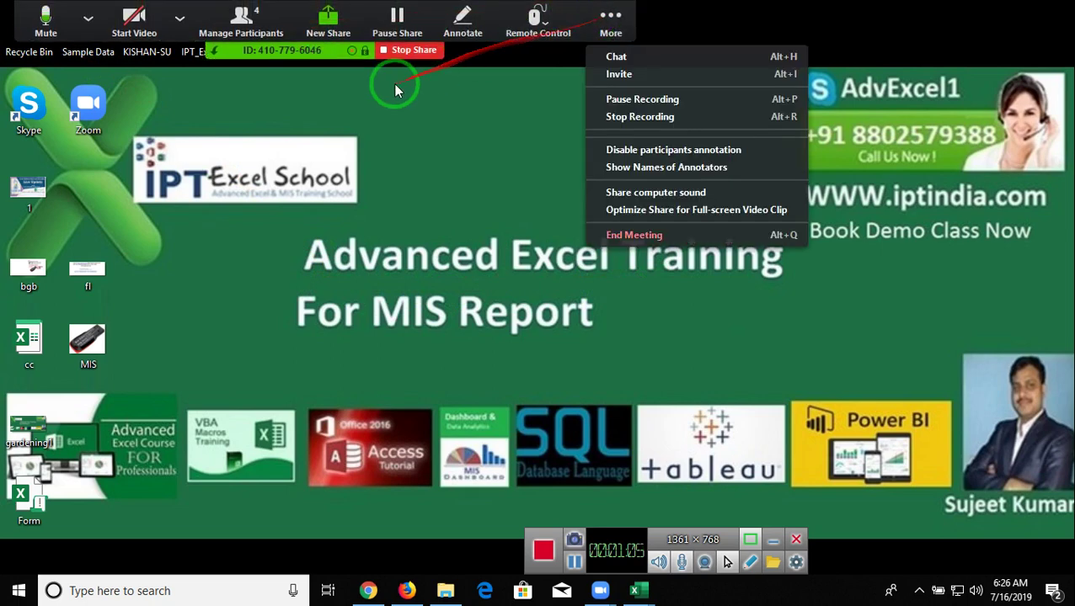
click(392, 87)
Briefly reopen the Participants list, then close it again
click(258, 10)
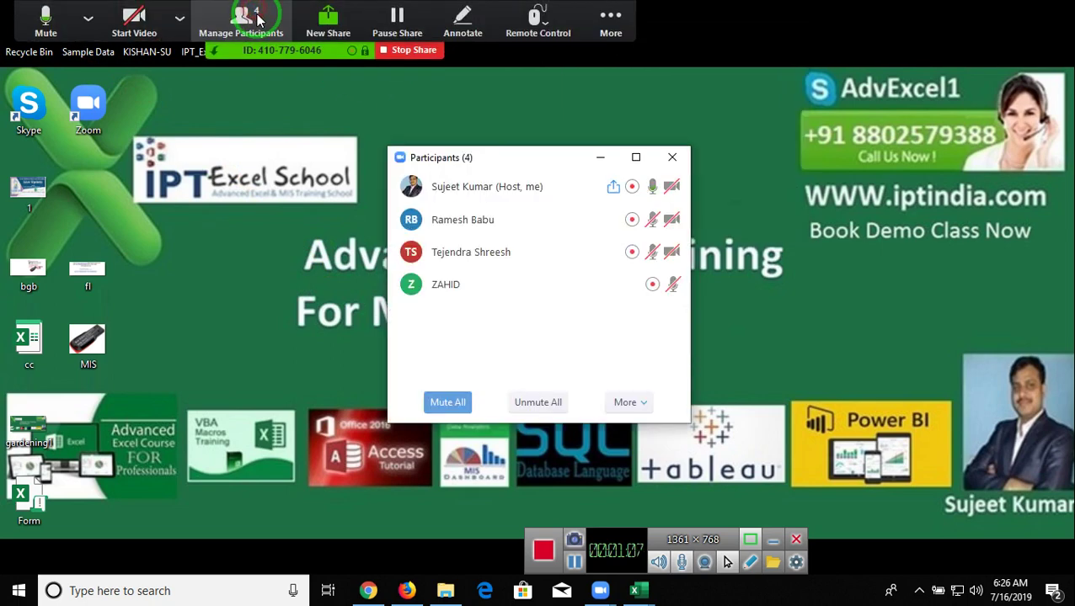
click(488, 50)
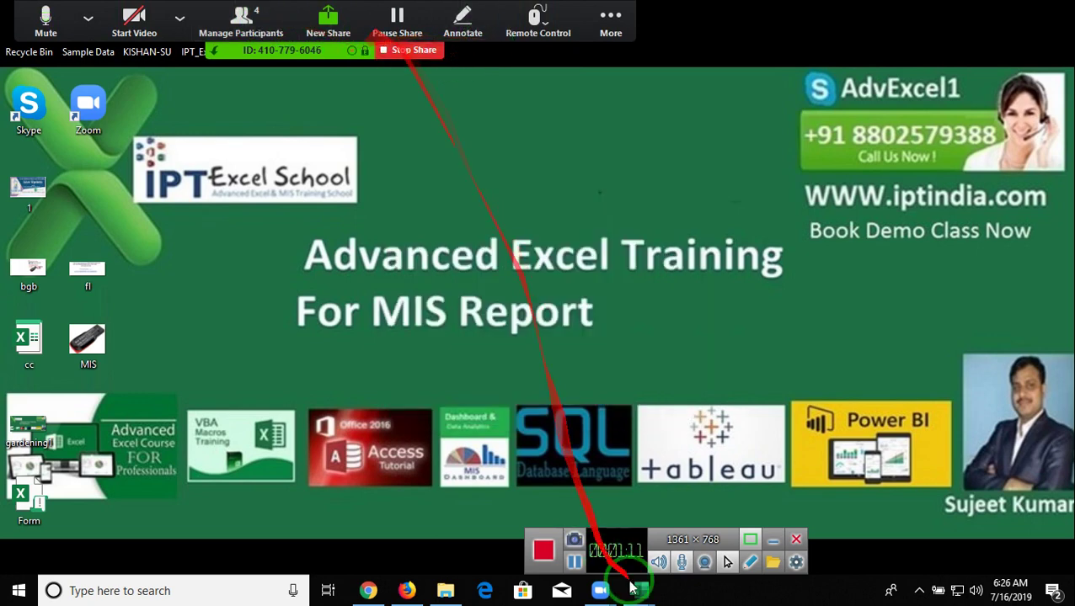
mouse_move(640, 588)
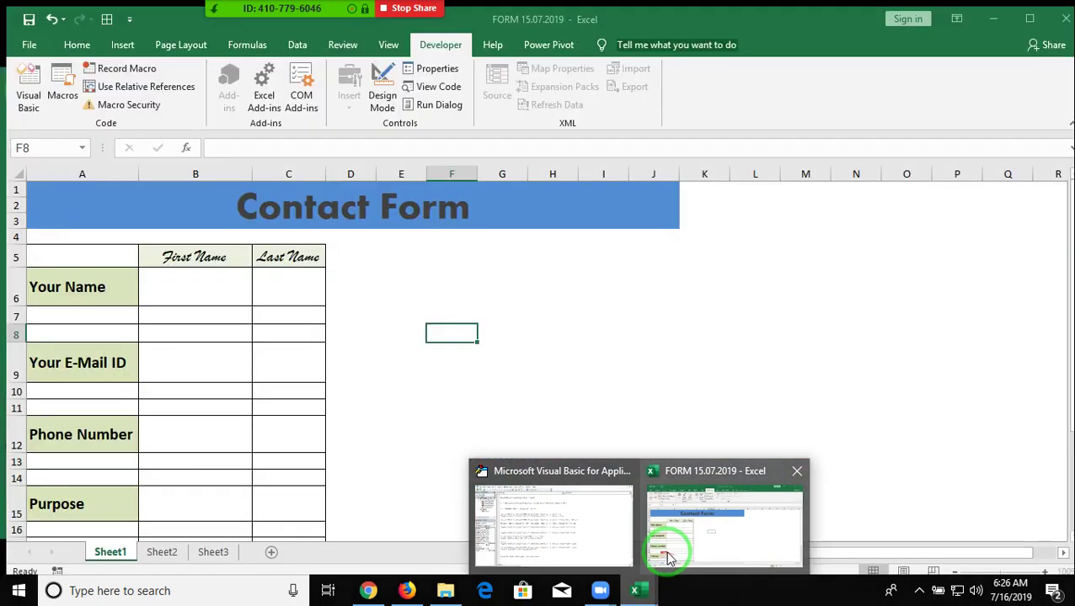
Switch to the FORM 15.07.2019 workbook and move through its Contact Form cells from B6
click(678, 560)
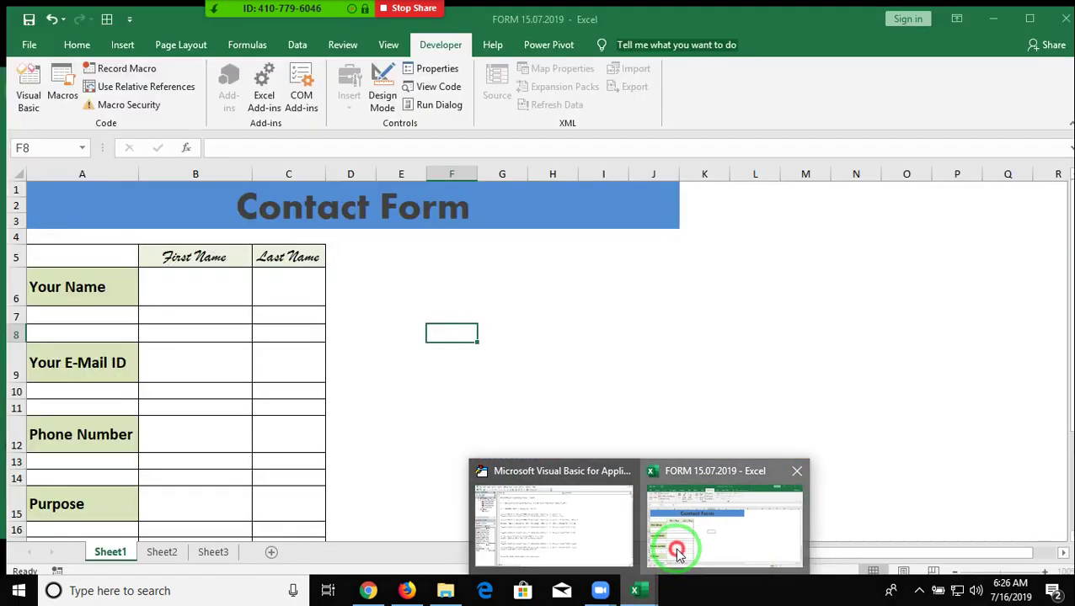
scroll(201, 343, down, 3)
scroll(201, 343, up, 1)
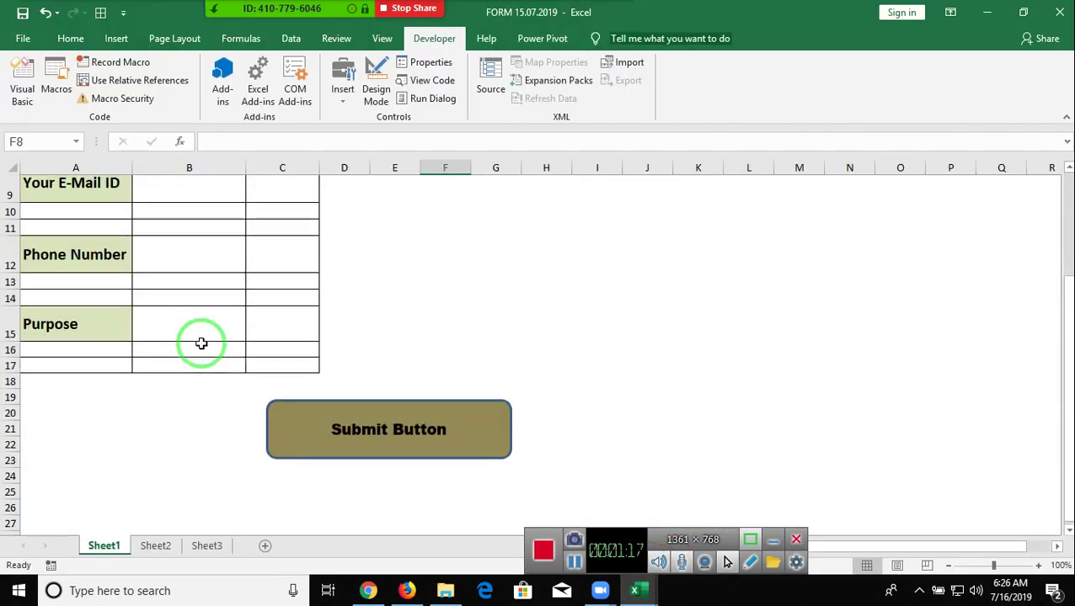
scroll(206, 352, up, 2)
click(230, 294)
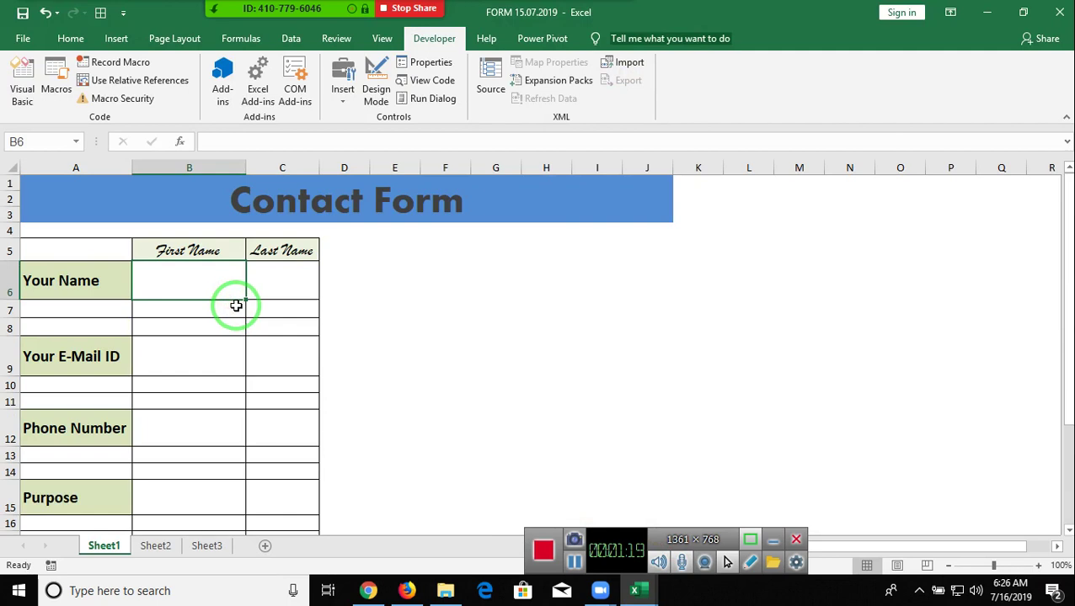
key(Up)
key(Up)
key(Up)
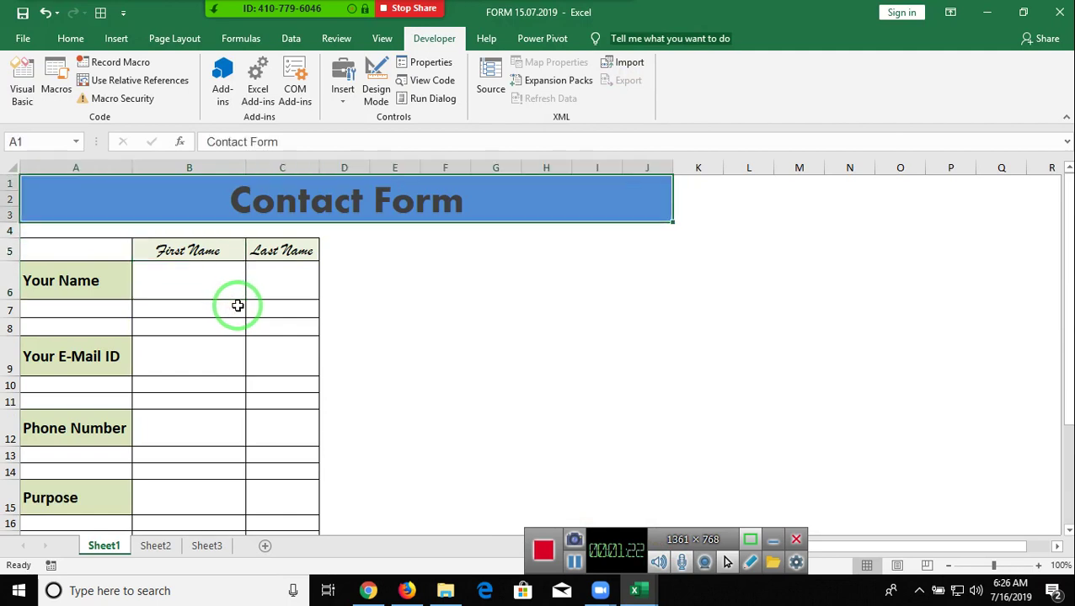
key(Down)
key(Down)
key(Down)
key(Down)
key(Down)
key(Down)
key(Down)
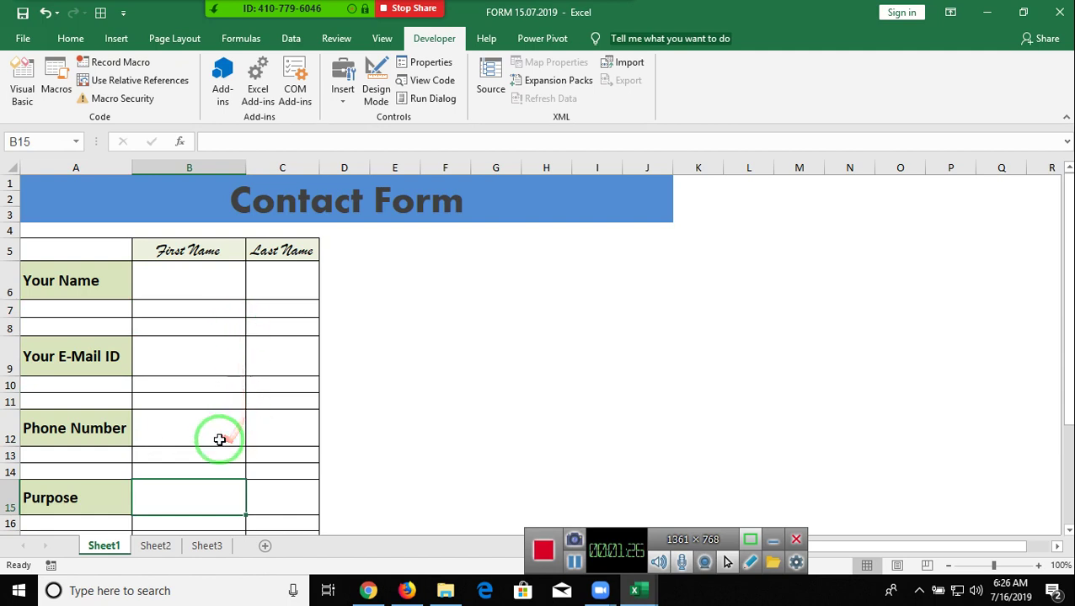
scroll(273, 470, down, 3)
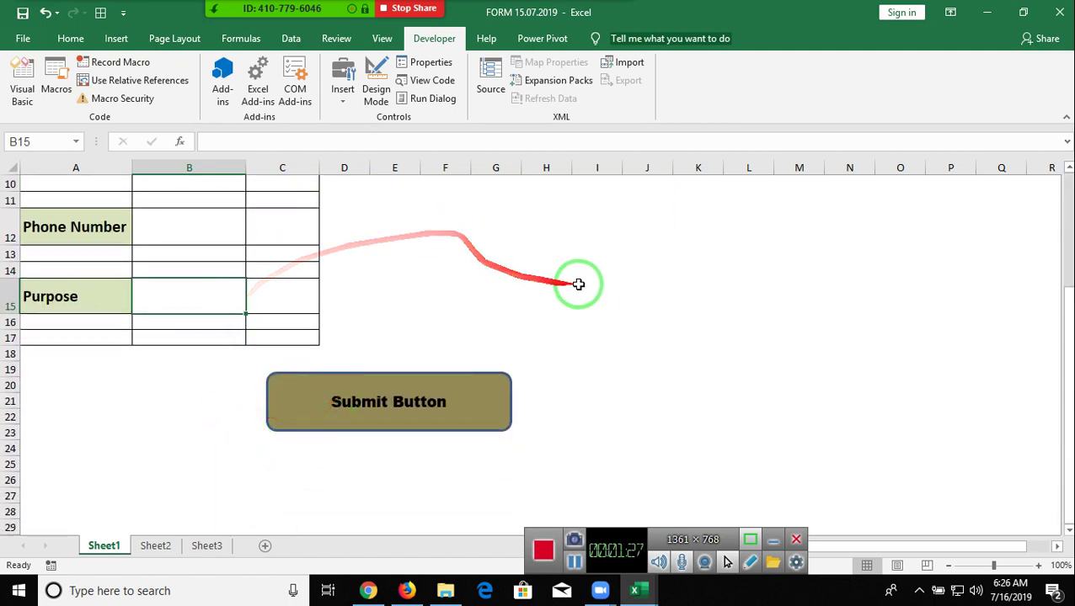
scroll(359, 379, up, 3)
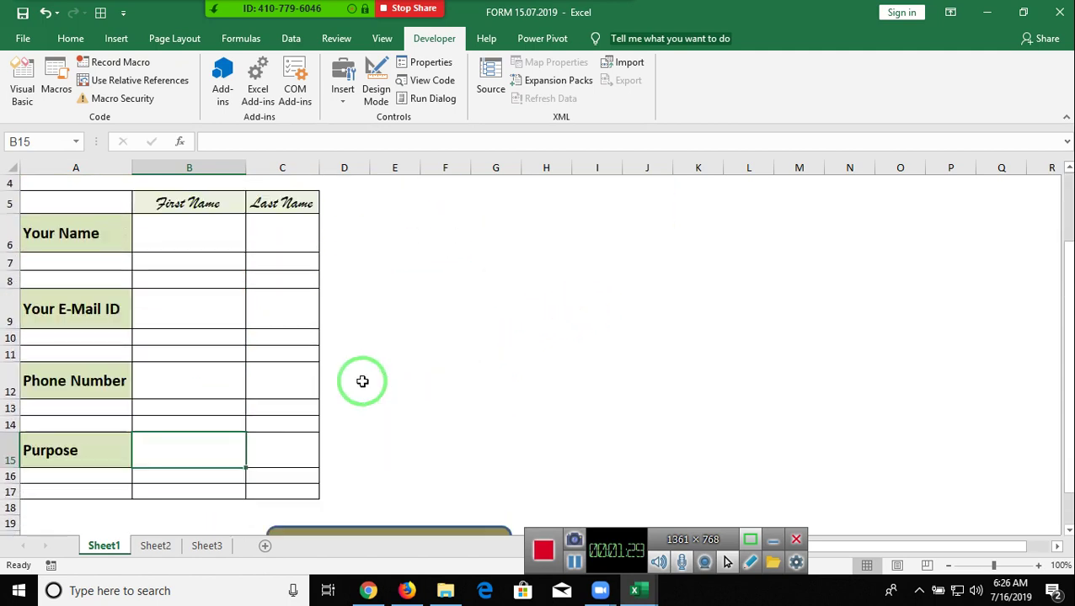
Run the Submit Button macro and dismiss its mobile number digits warning
click(168, 274)
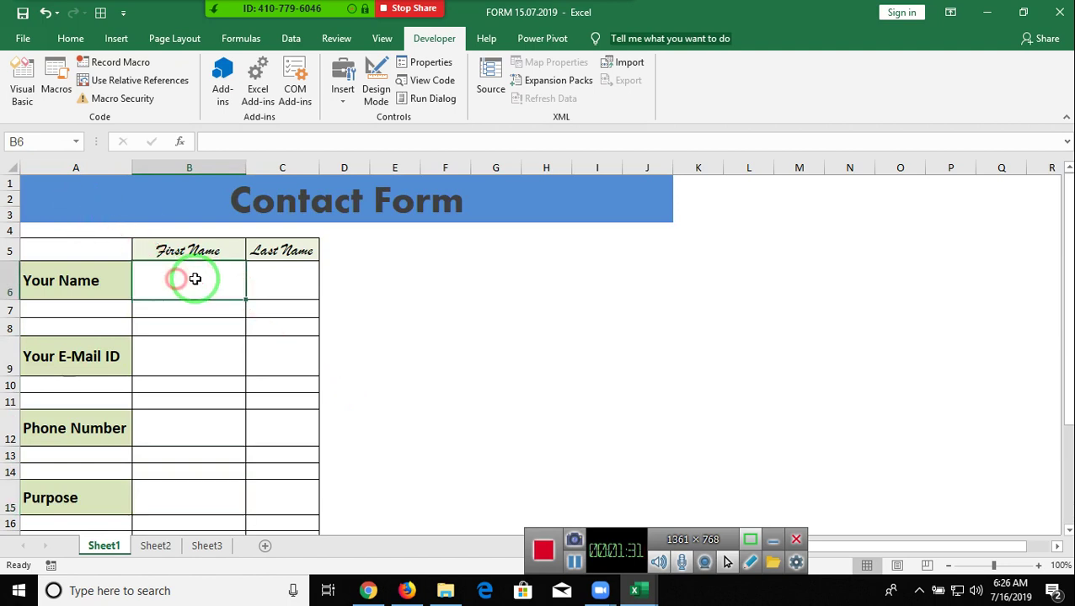
scroll(264, 282, down, 1)
scroll(264, 282, down, 1)
scroll(264, 282, up, 1)
scroll(263, 283, down, 1)
scroll(264, 282, down, 3)
click(350, 337)
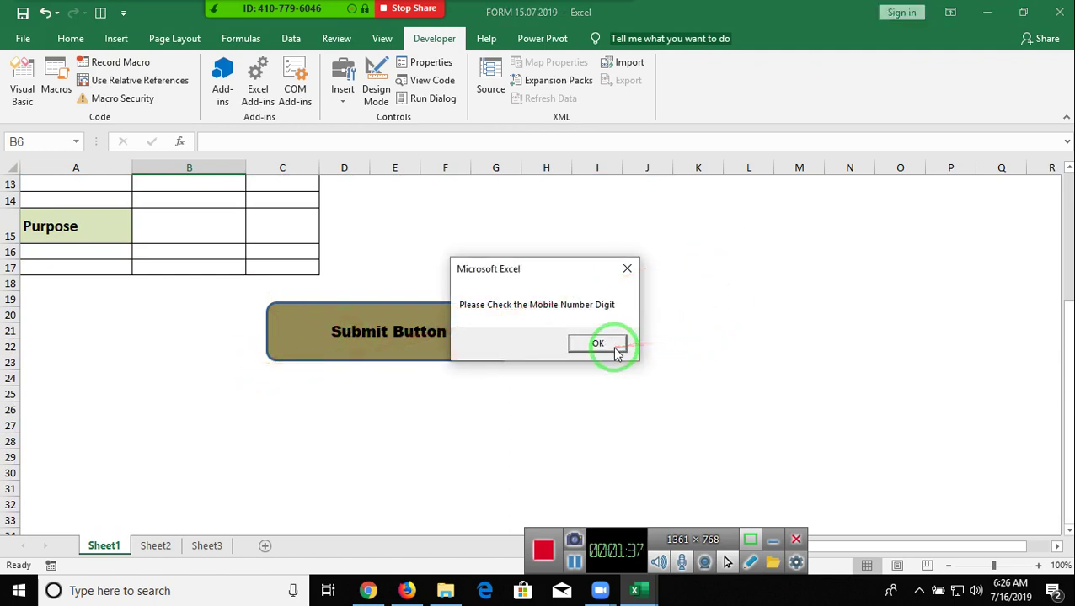
click(603, 346)
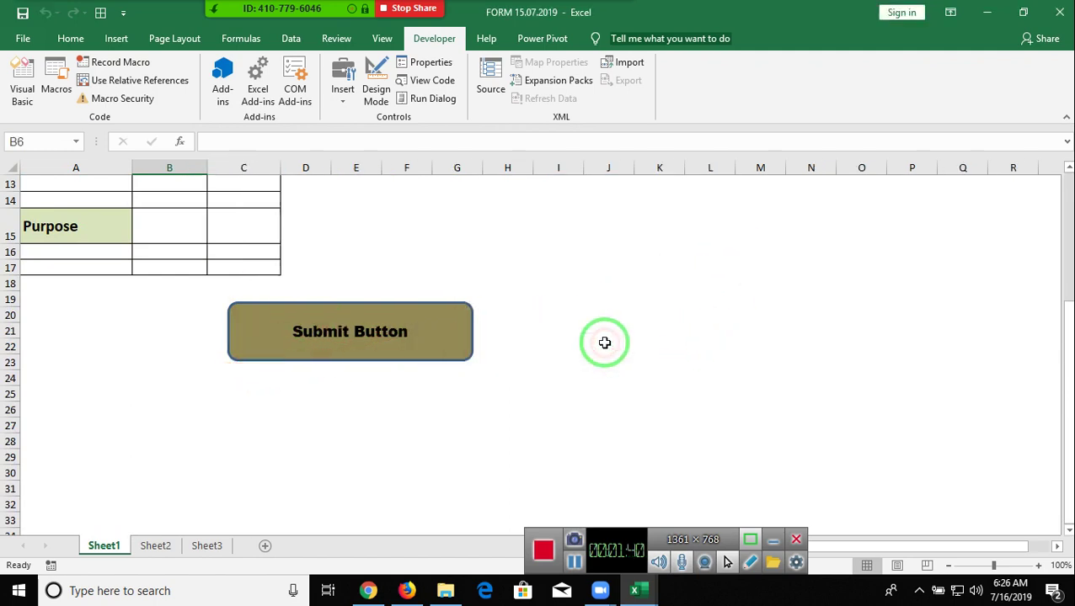
scroll(446, 375, up, 3)
scroll(404, 421, up, 1)
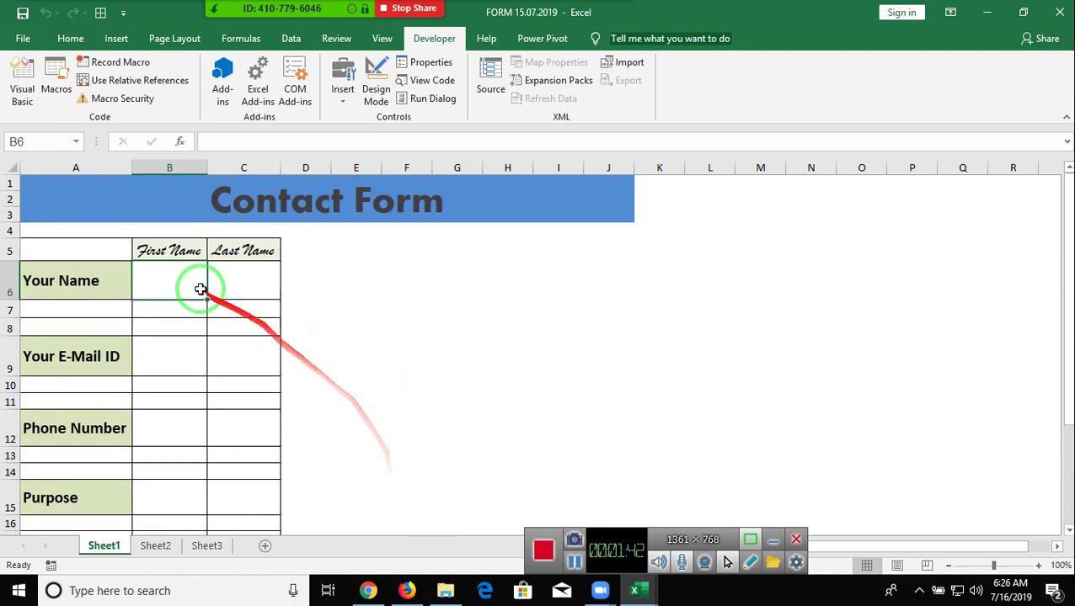
Return to the Excel workbook and open its File info page
click(638, 590)
click(672, 526)
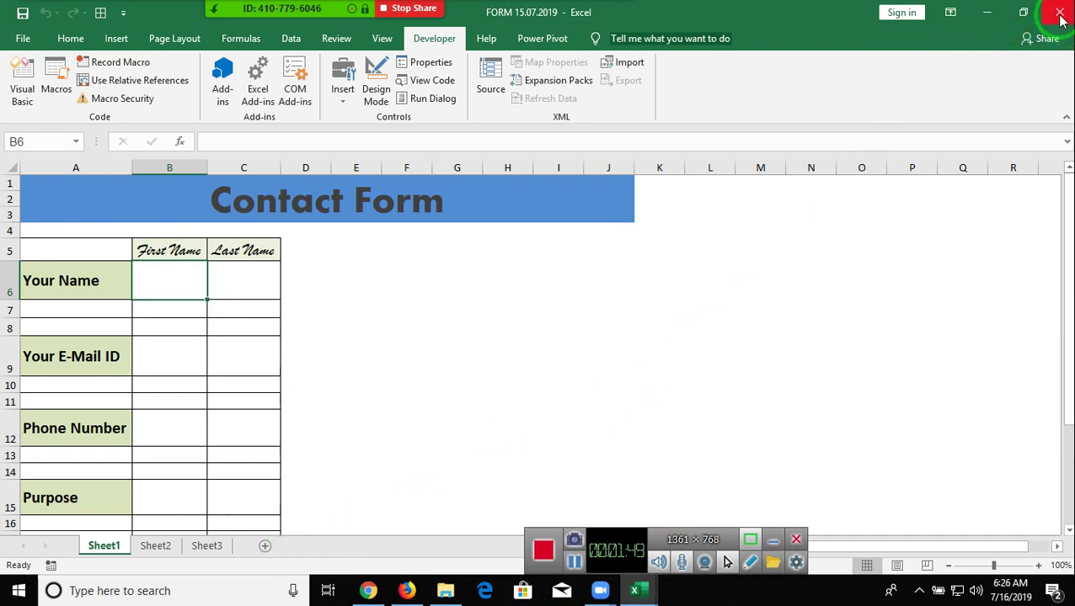
click(25, 44)
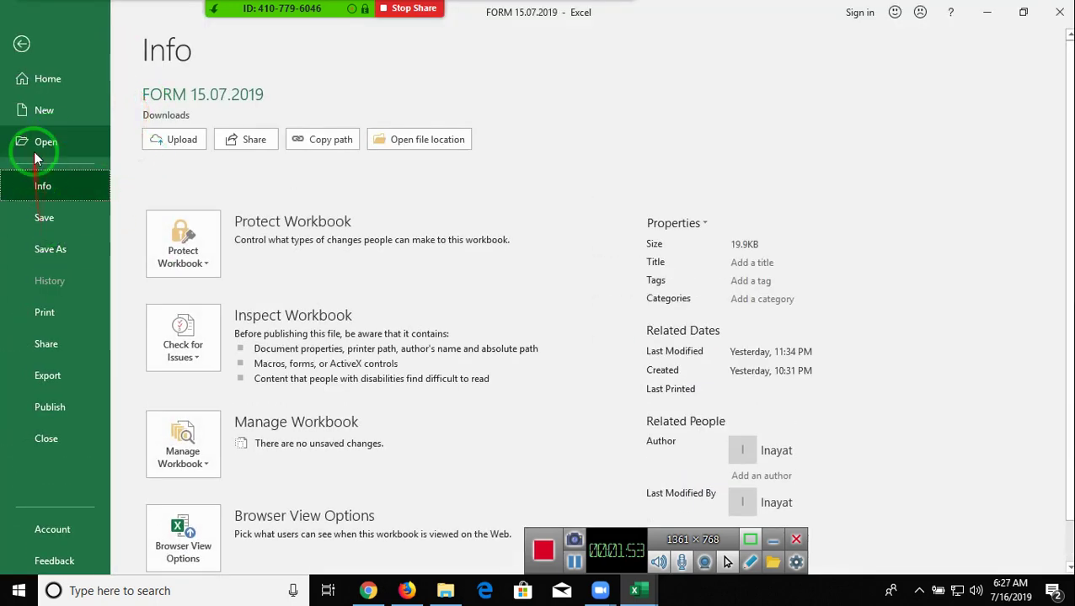
click(37, 154)
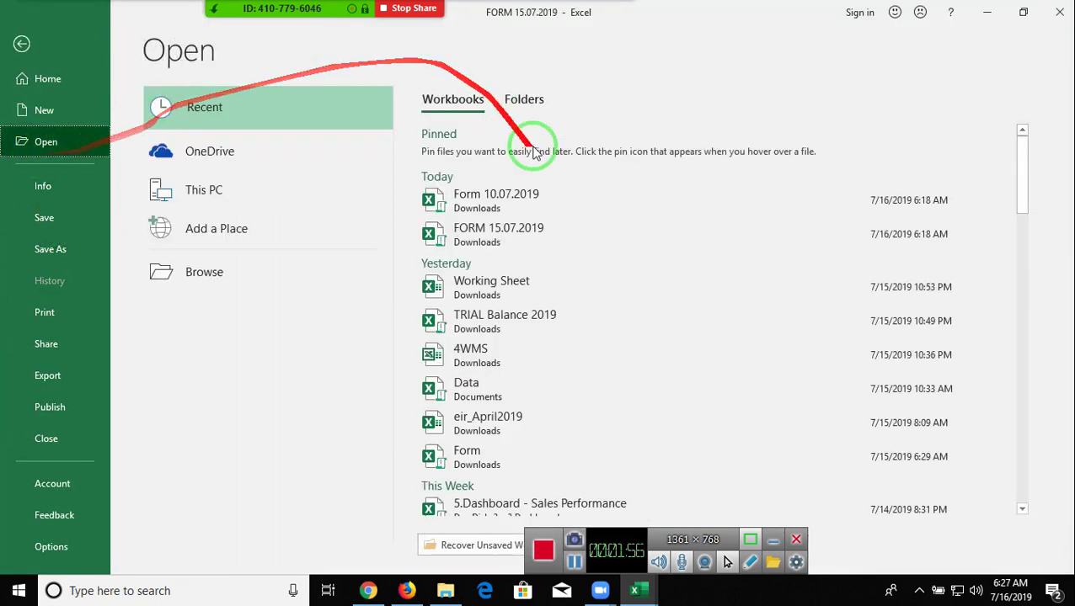
click(553, 240)
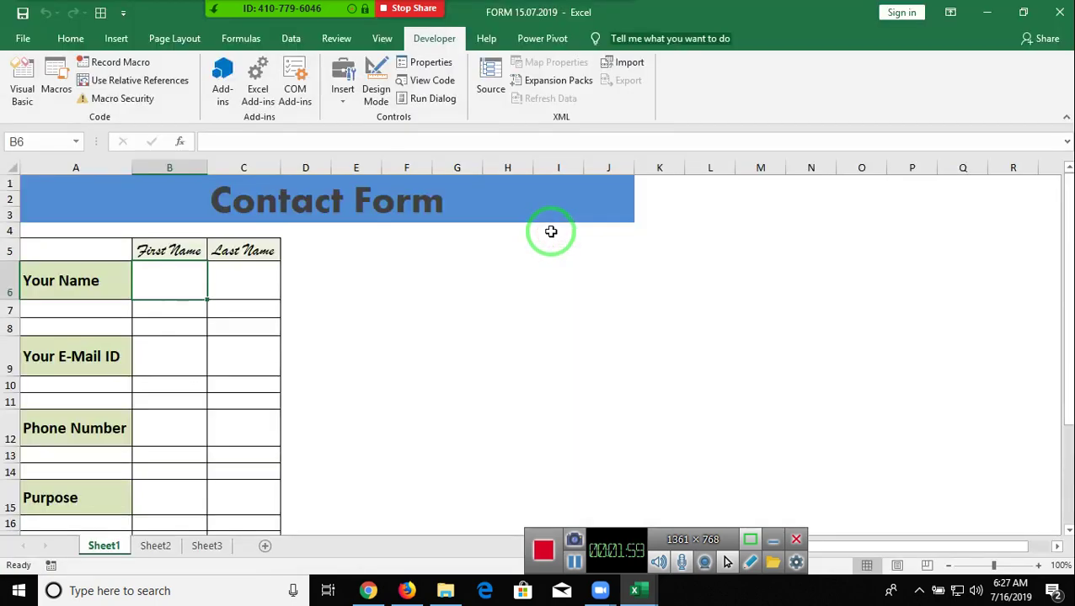
click(313, 272)
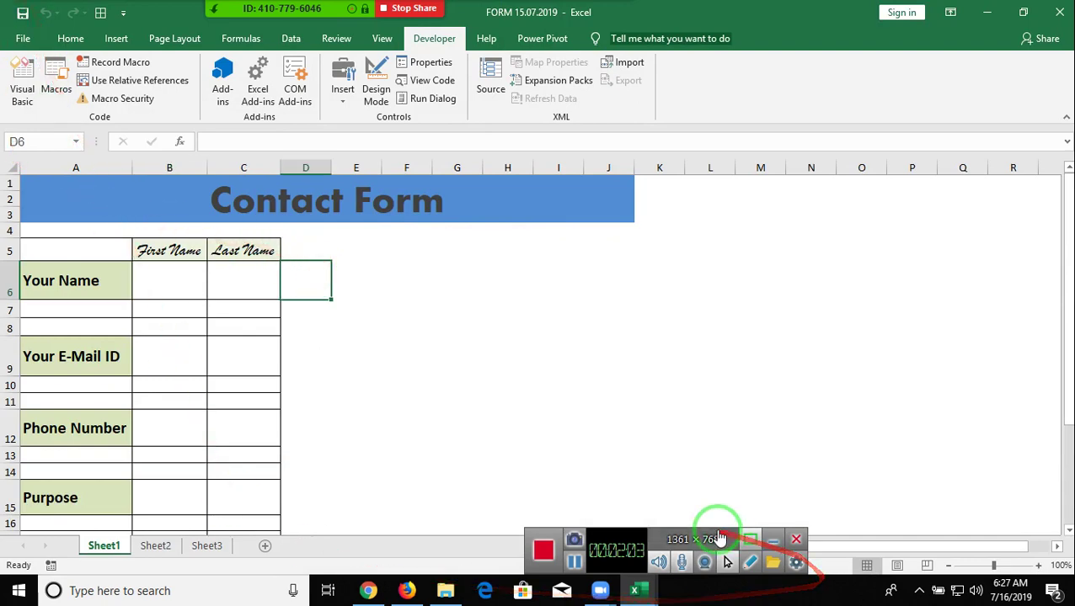
mouse_move(653, 591)
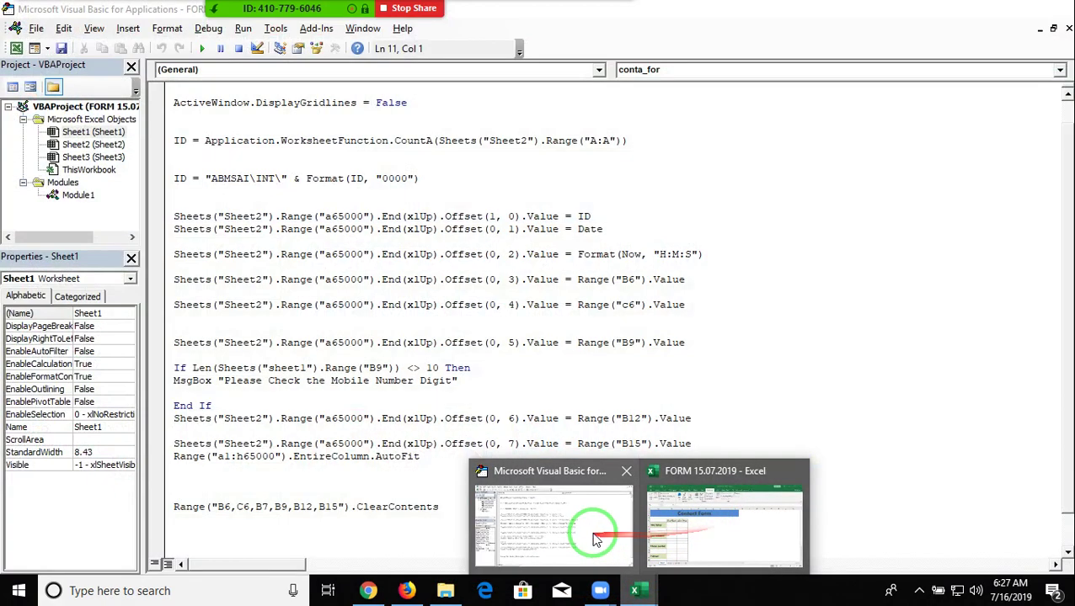
click(614, 539)
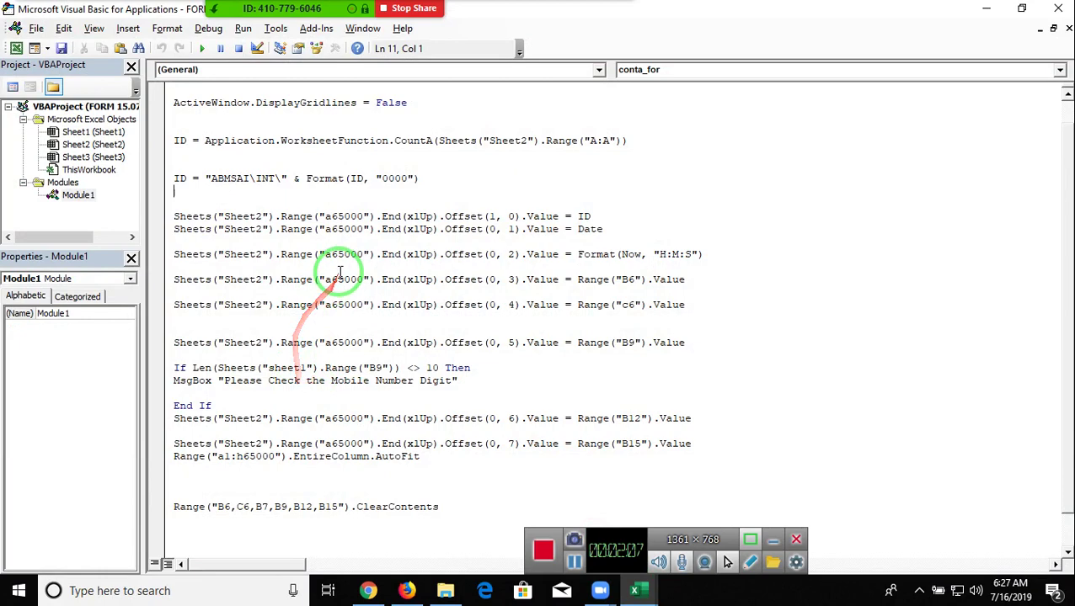
Highlight the If Len…End If mobile-number check in conta_for, then return to FORM 15.07.2019
scroll(340, 271, up, 1)
scroll(339, 271, down, 1)
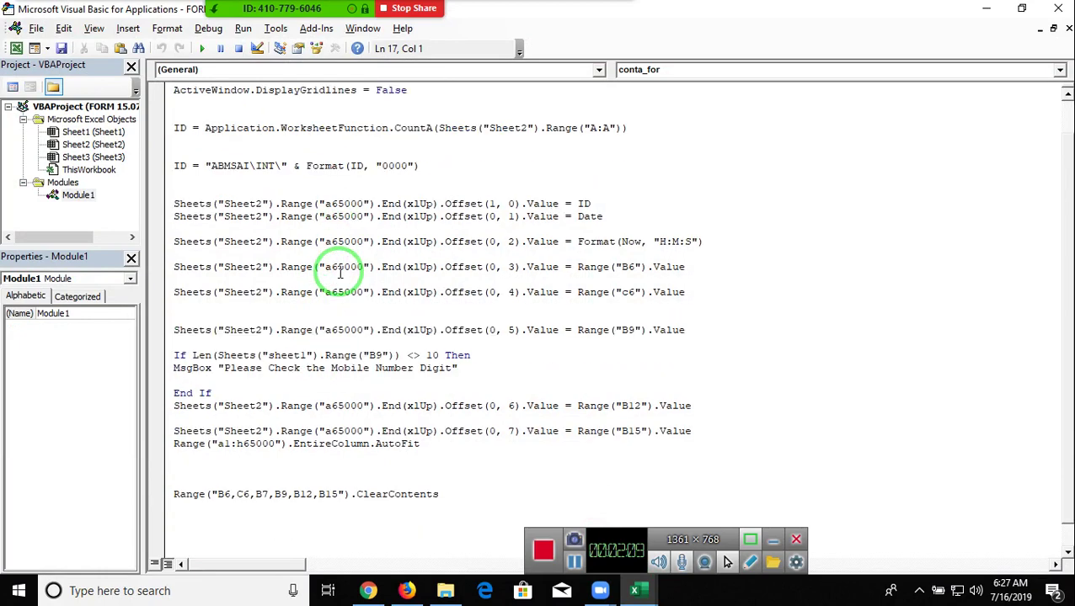
scroll(339, 271, up, 1)
scroll(339, 272, down, 2)
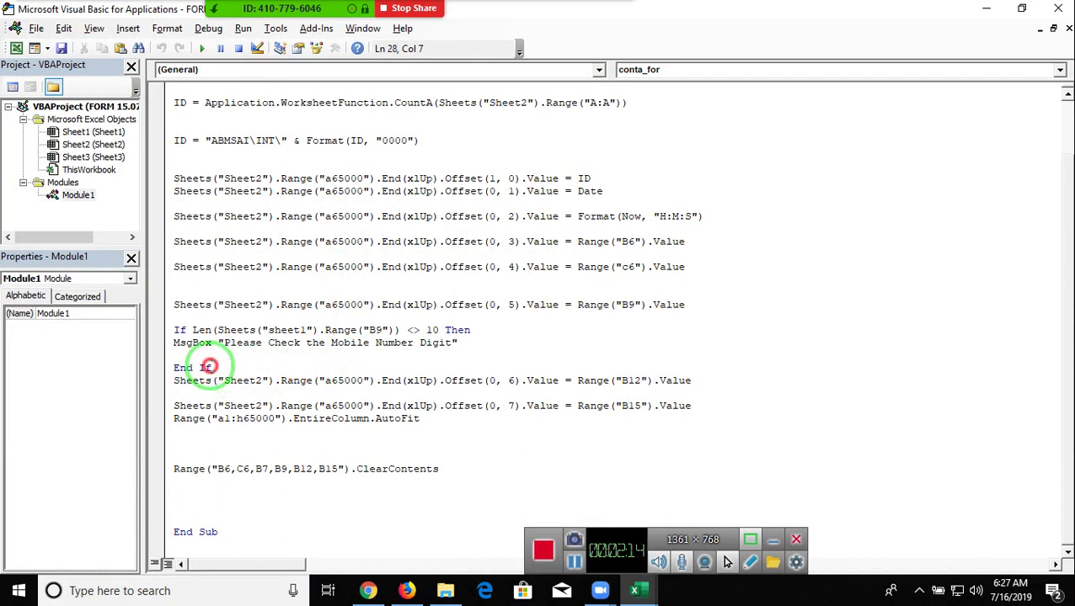
drag(210, 368, 169, 330)
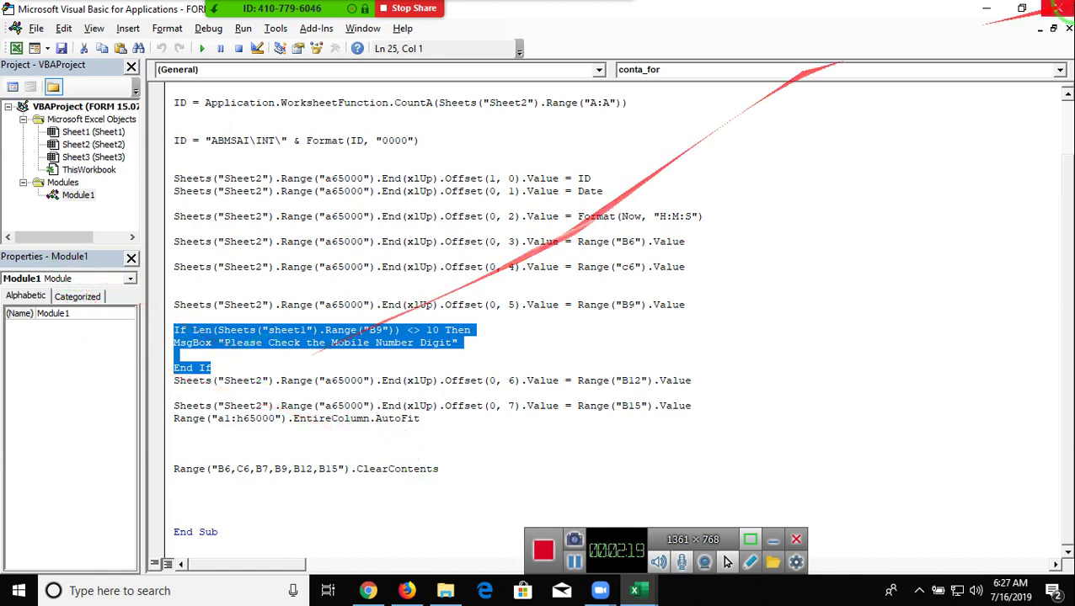
scroll(632, 423, up, 2)
click(768, 267)
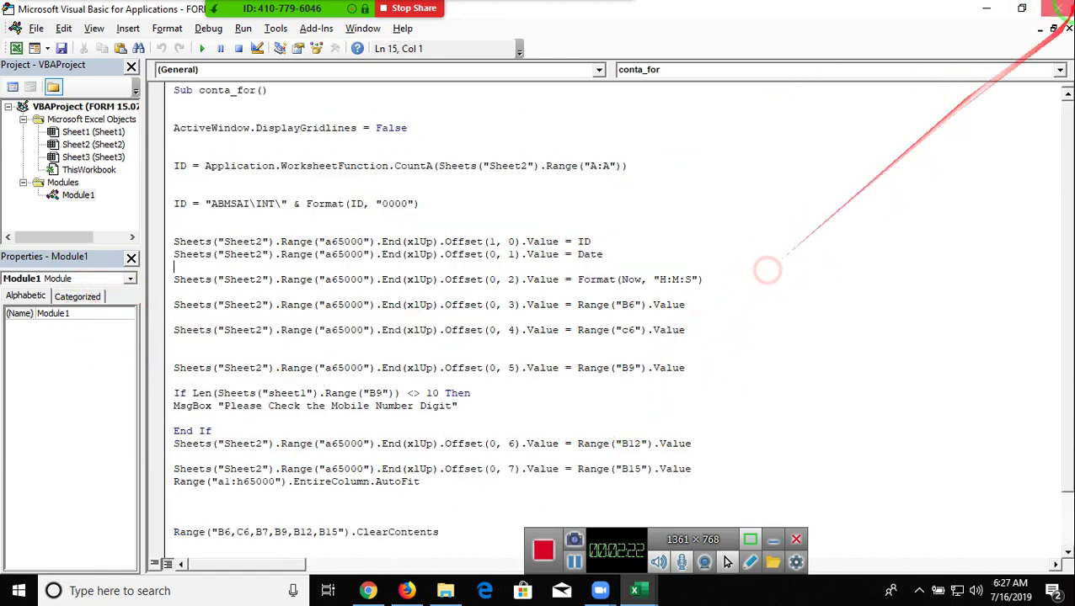
click(635, 590)
click(696, 519)
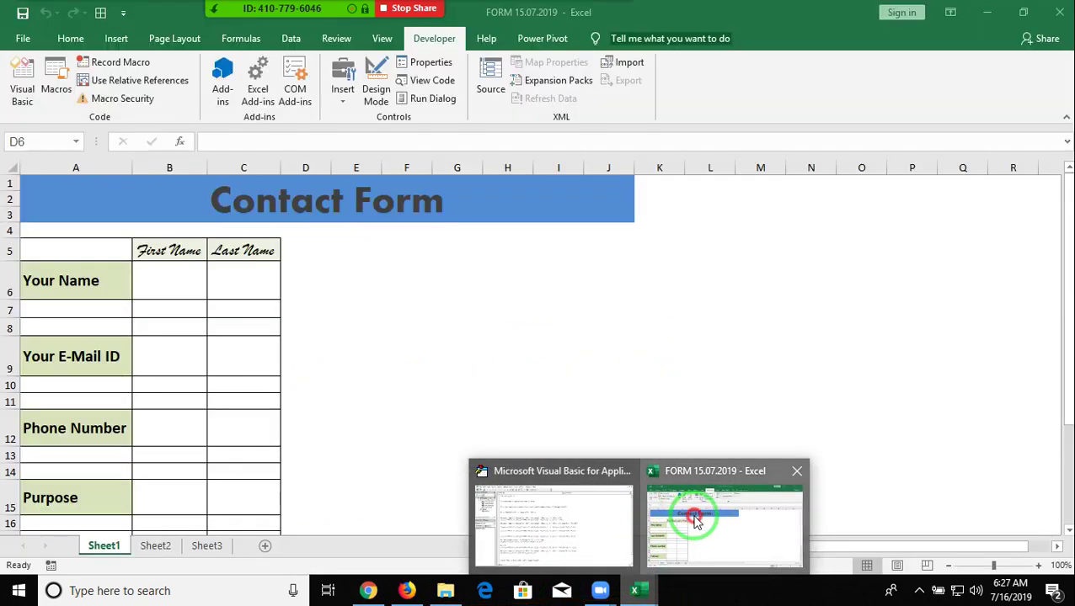
Open the Form 10.07.2019 workbook from the Recent list
click(412, 370)
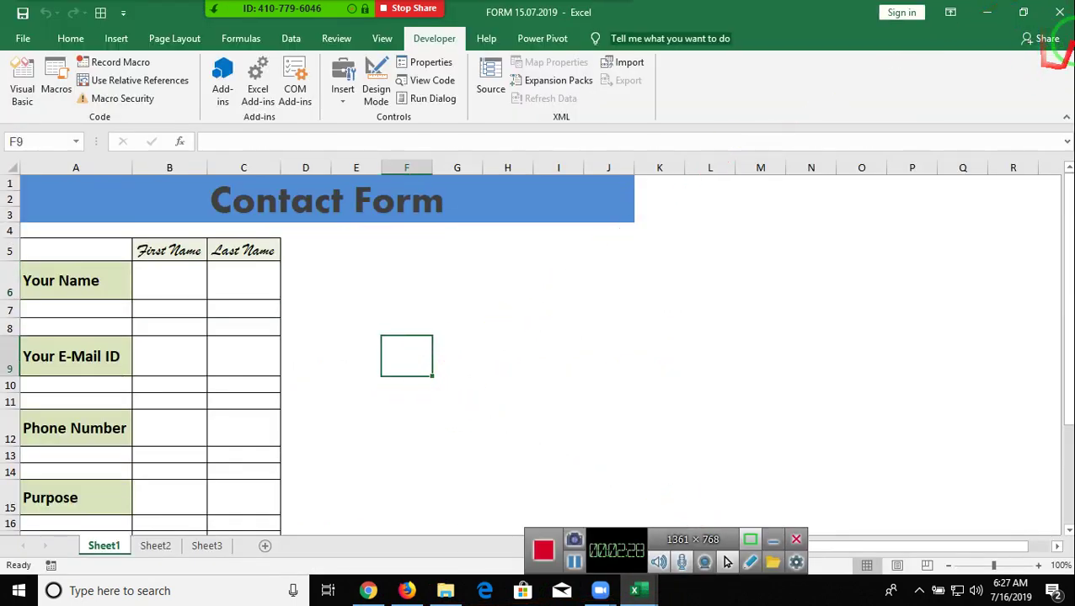
click(23, 39)
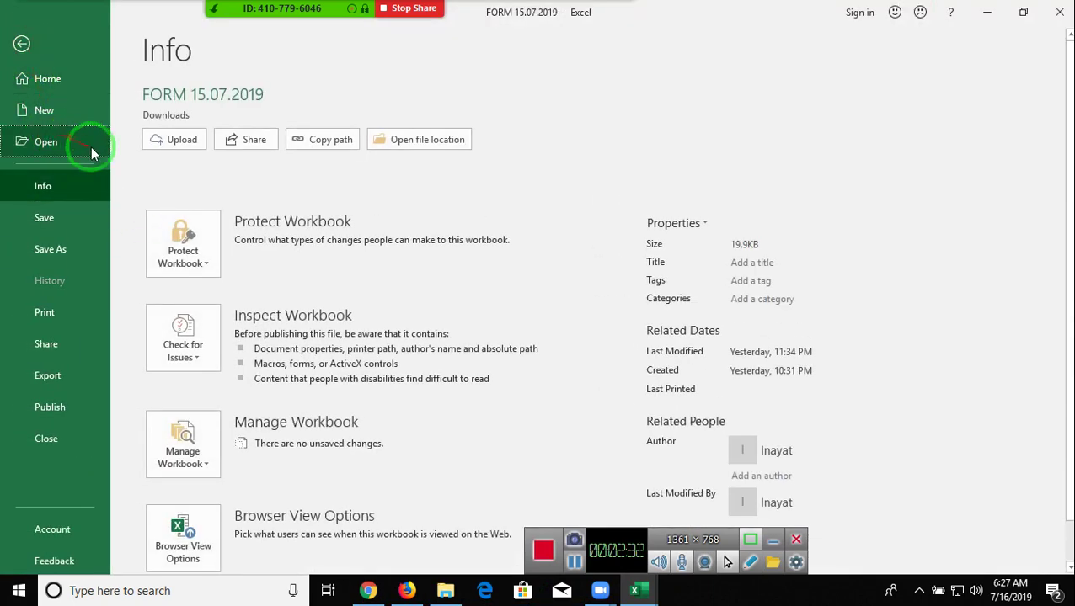
click(84, 148)
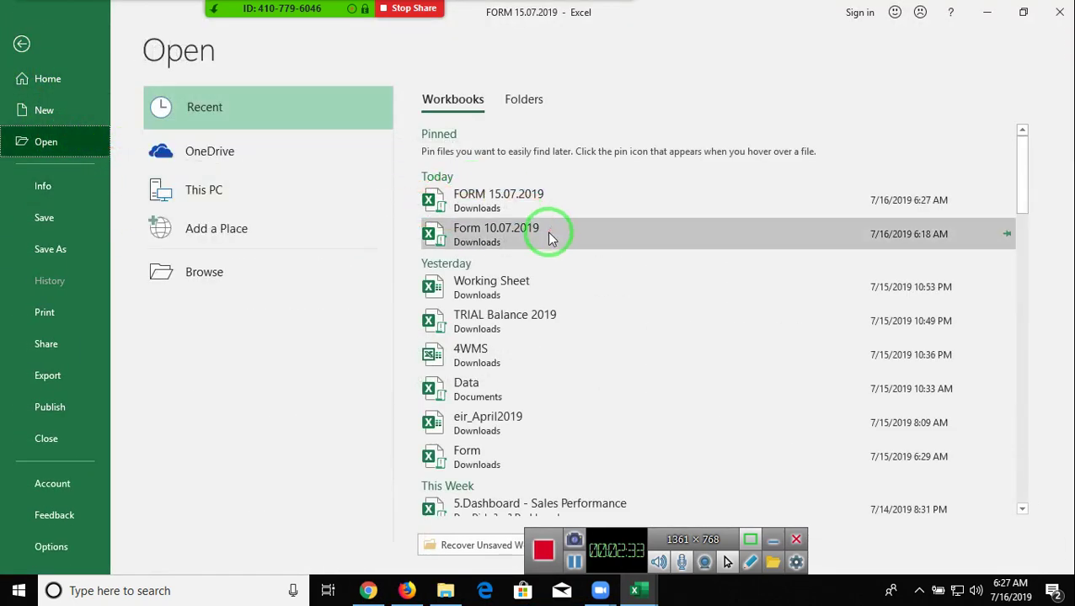
click(549, 238)
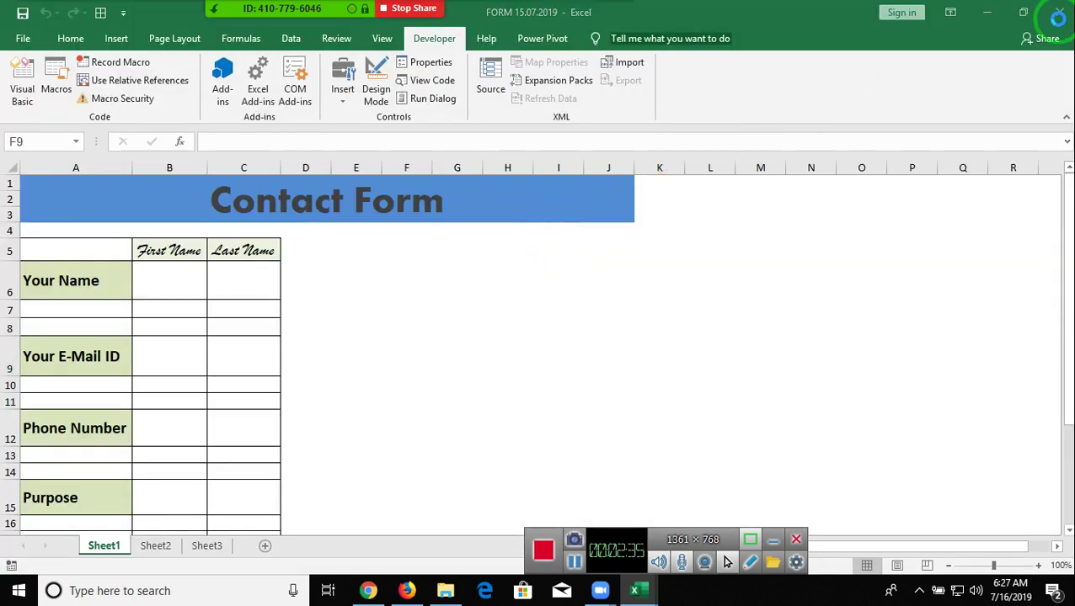
Close FORM 15.07.2019 saving its changes, and return to the Form 10.07.2019 worksheet
click(1060, 19)
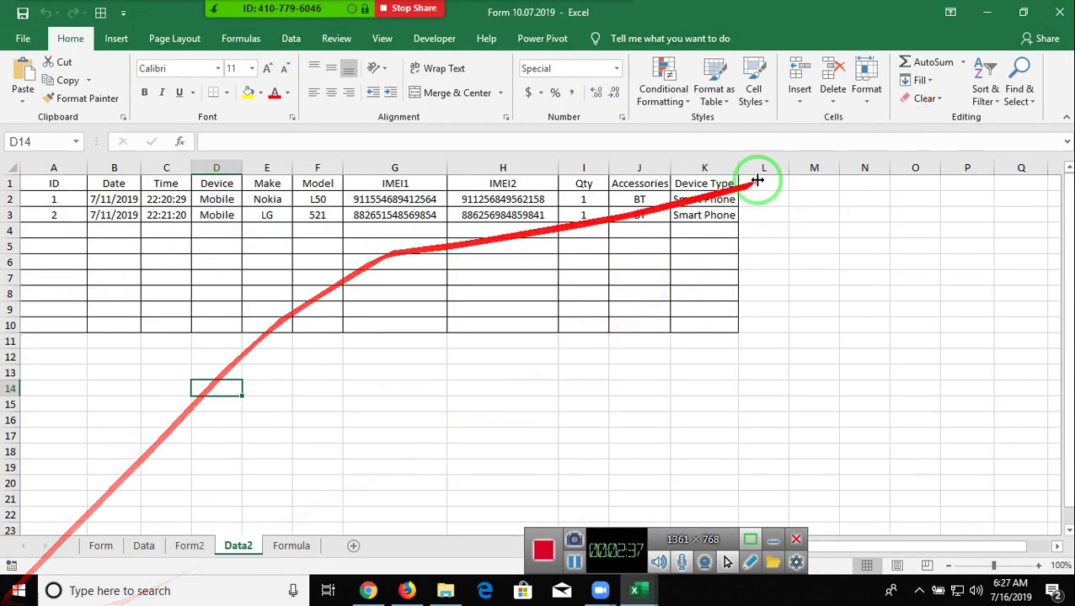
mouse_move(642, 594)
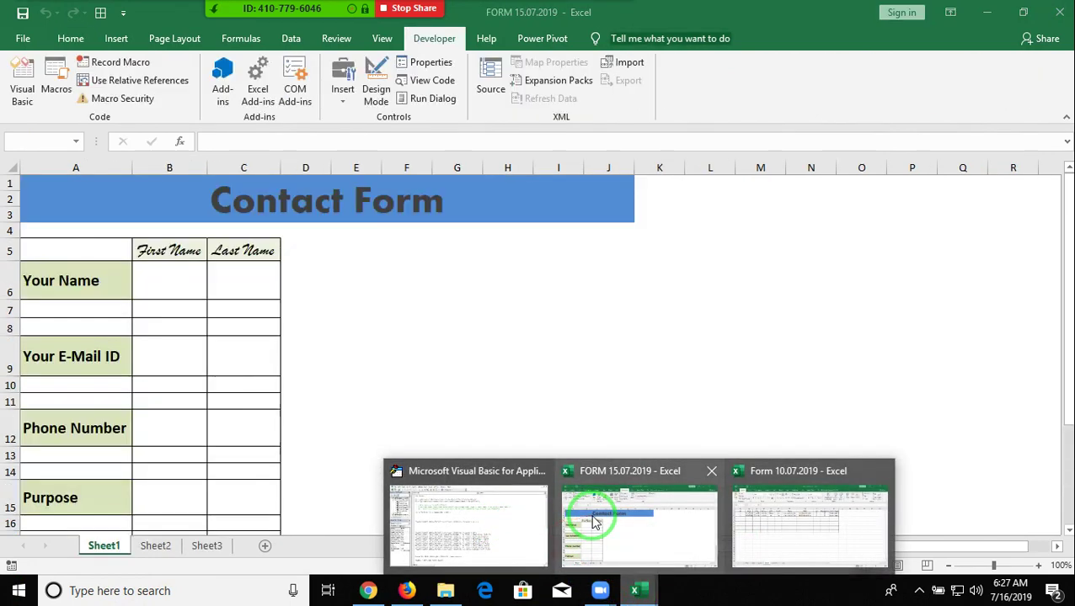
click(595, 522)
click(1058, 12)
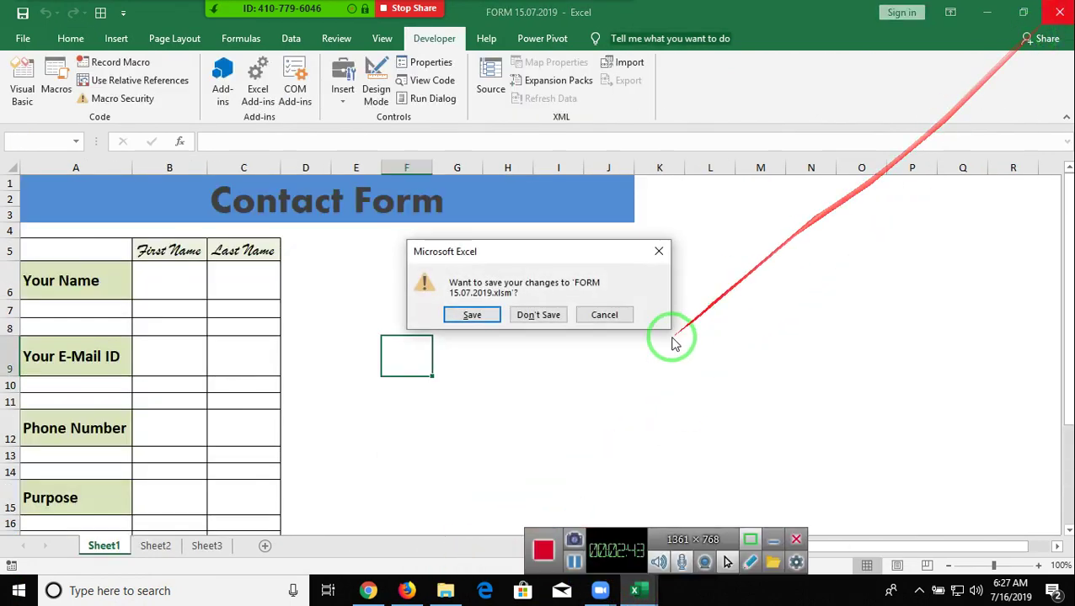
click(477, 319)
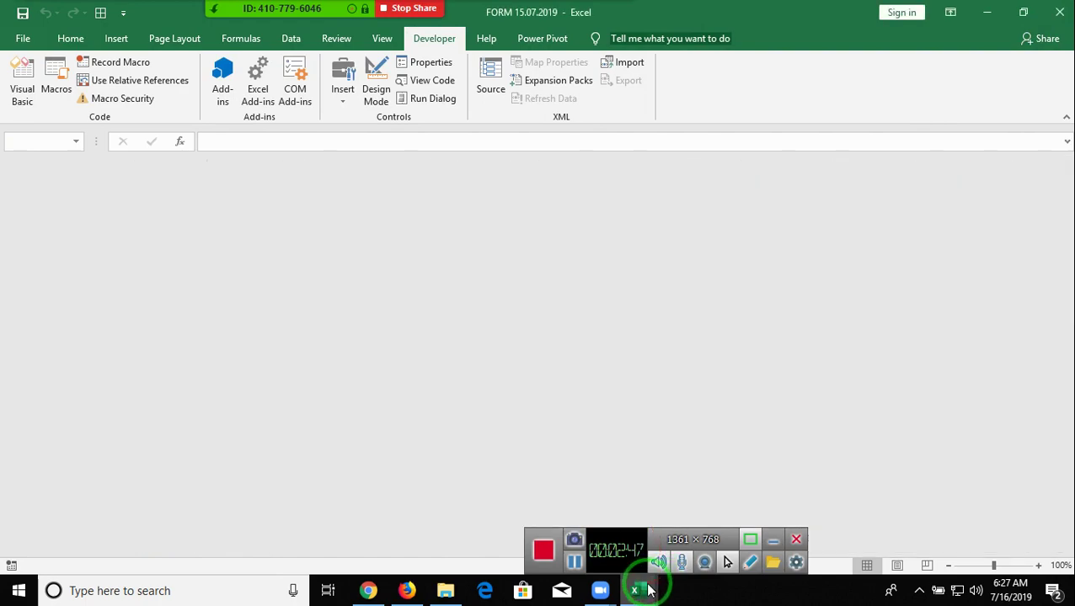
mouse_move(644, 593)
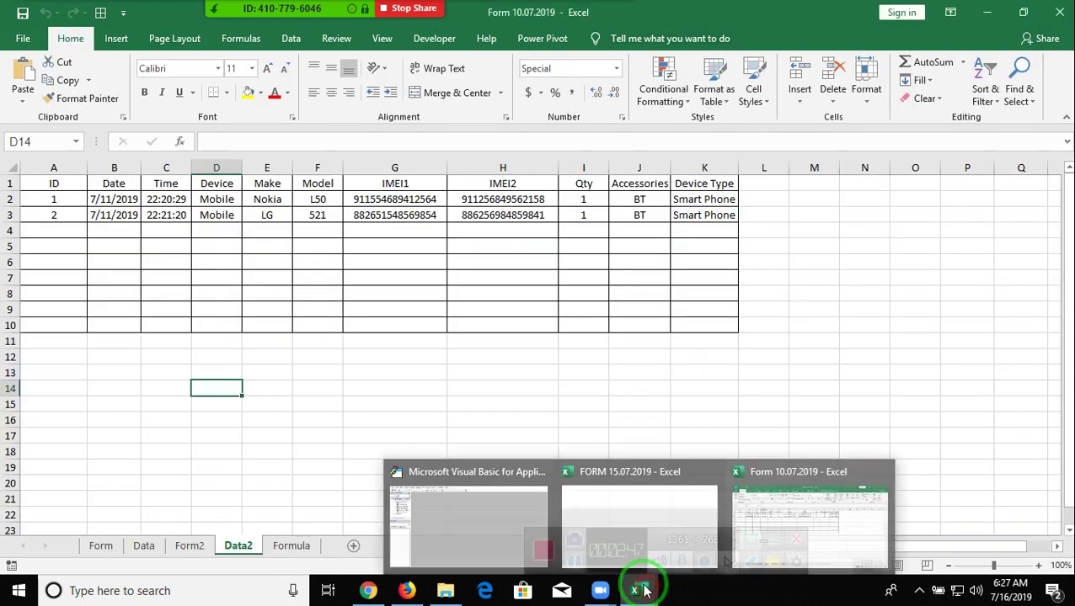
click(484, 532)
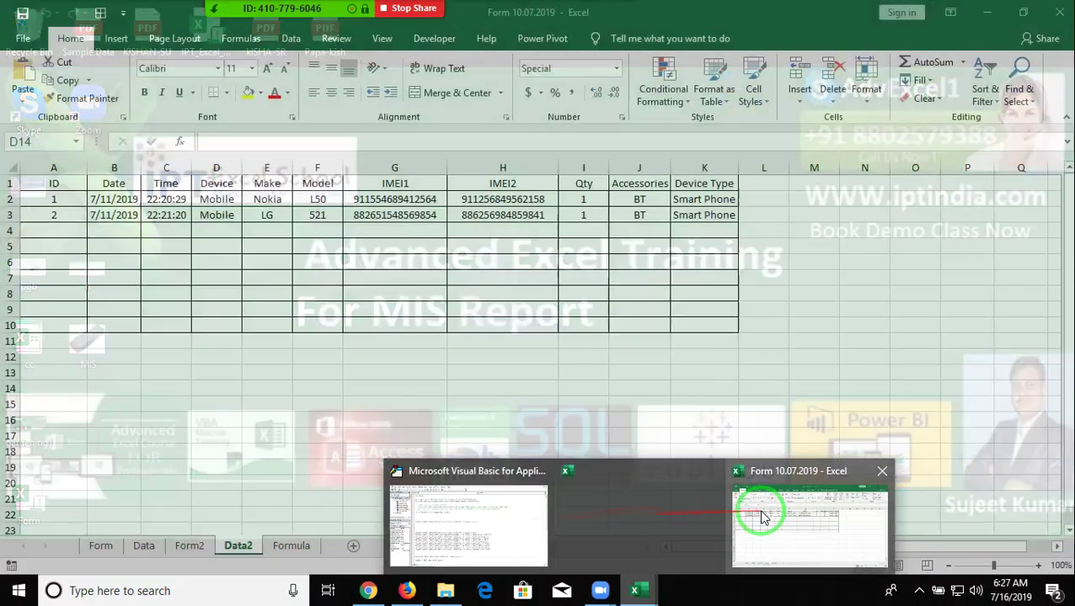
click(761, 515)
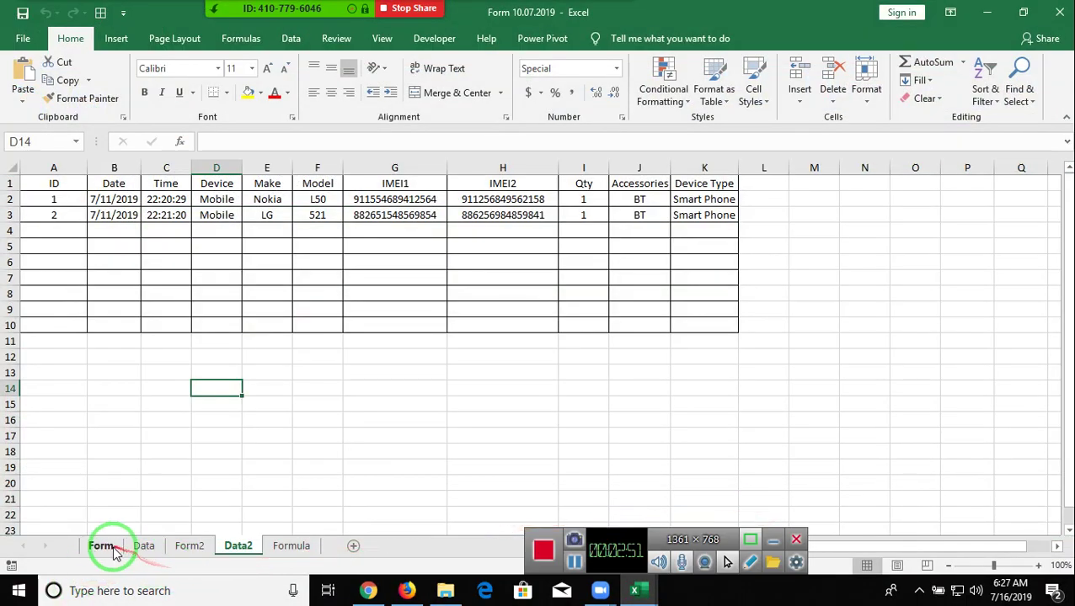
Compare the Form sheet with the records in the Data sheet's table
click(101, 546)
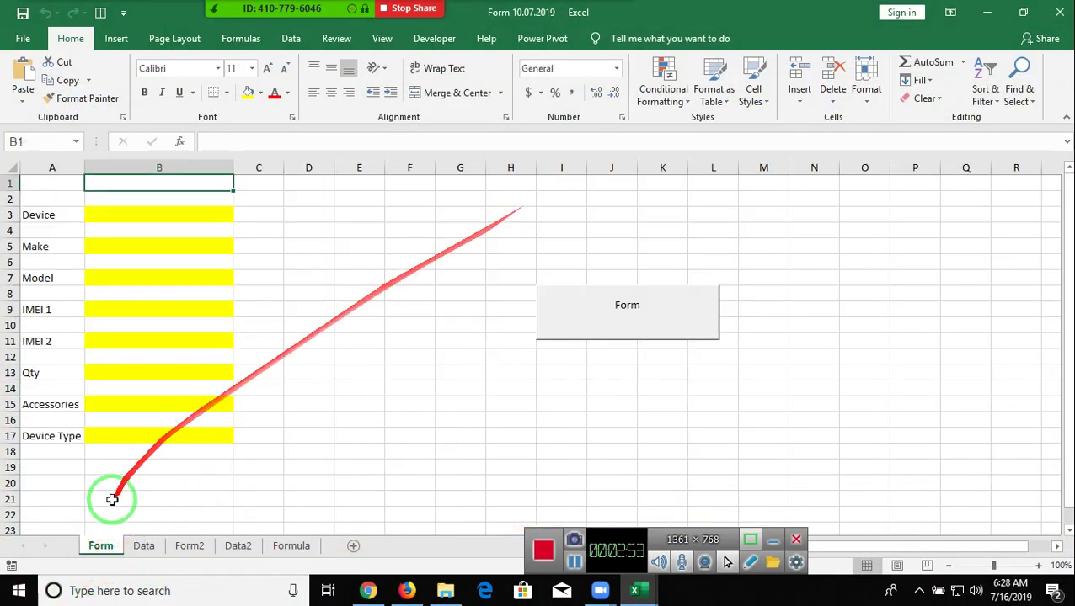
click(158, 547)
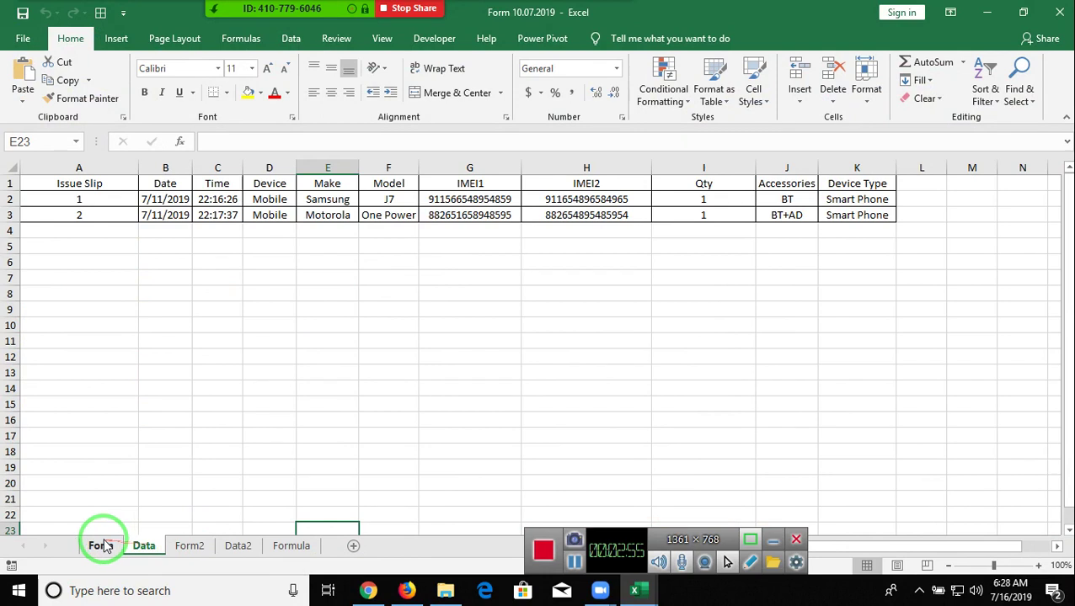
drag(196, 402, 118, 482)
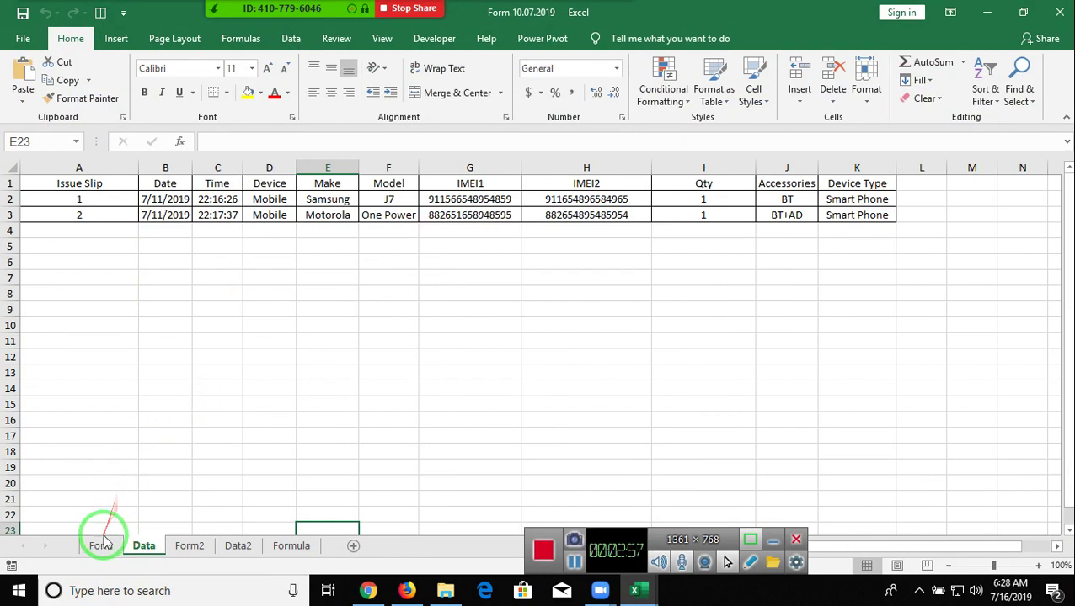
click(89, 591)
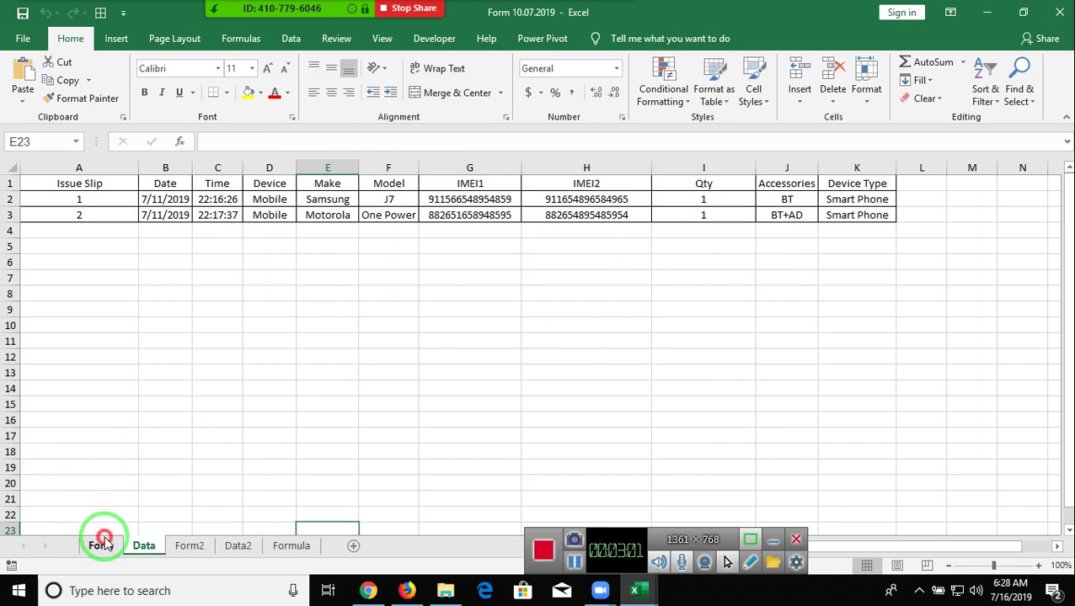
click(103, 539)
Step through the yellow input cells in column B down to Device Type B17
click(204, 215)
click(204, 247)
click(189, 327)
click(189, 388)
click(189, 404)
click(189, 421)
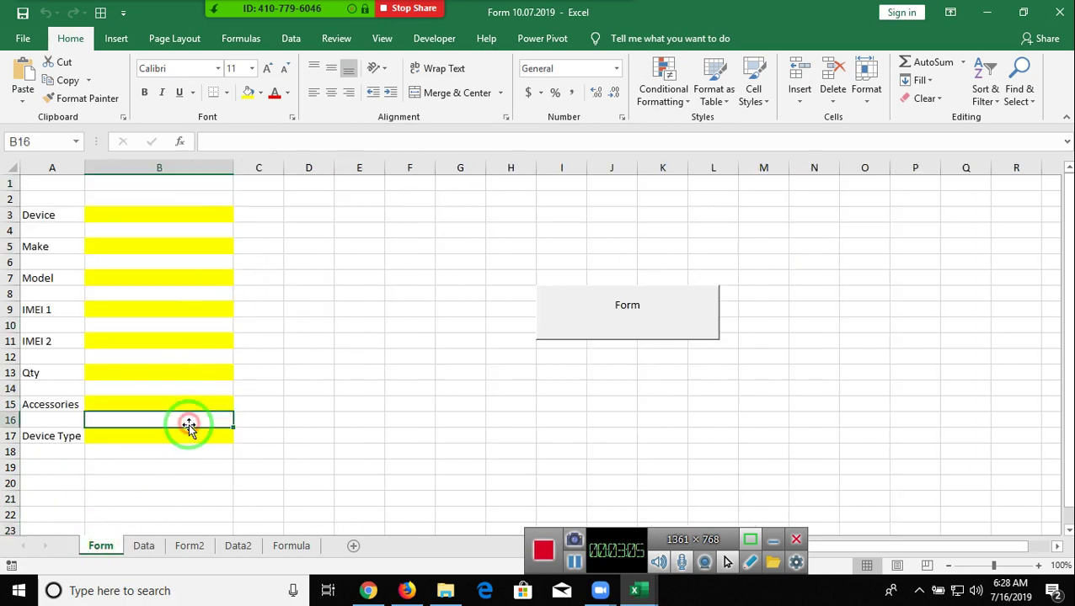
click(183, 435)
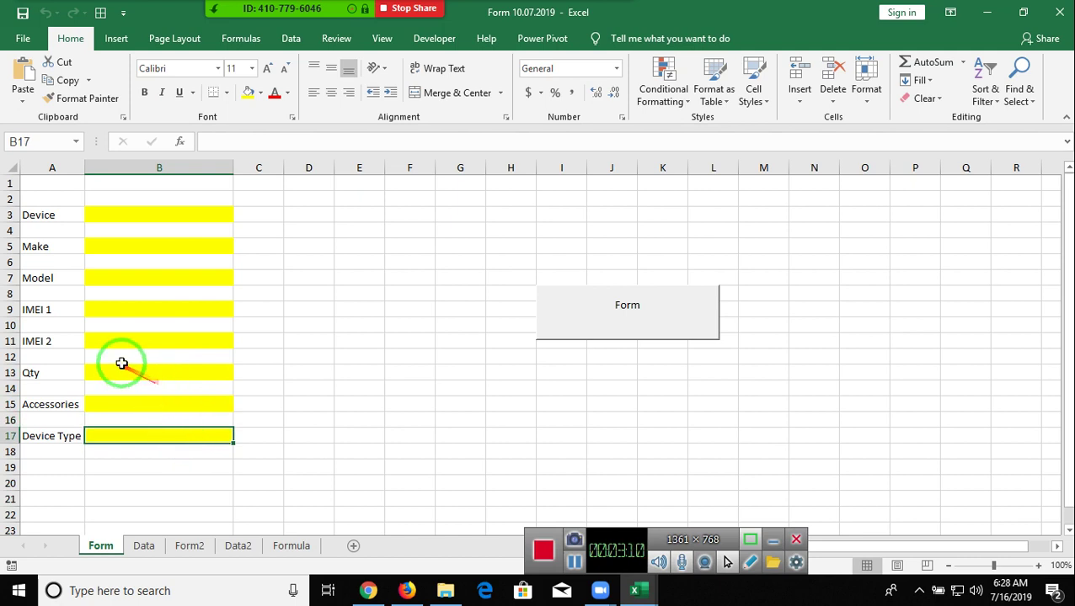
Point out the Device, Make, Model and Accessories inputs, then bring up the macro code
click(133, 215)
click(139, 246)
click(144, 278)
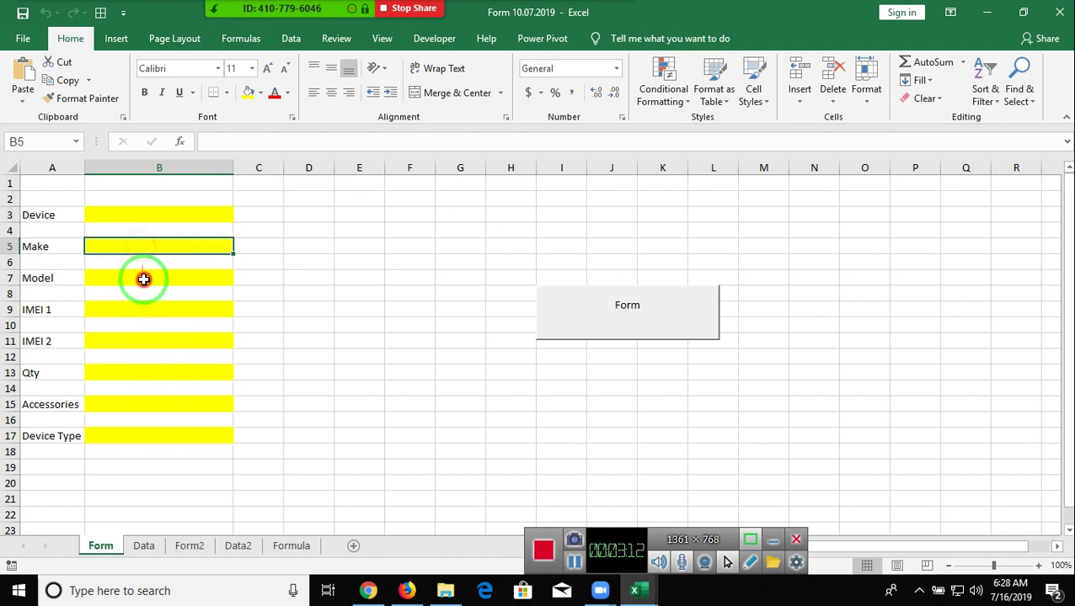
click(126, 411)
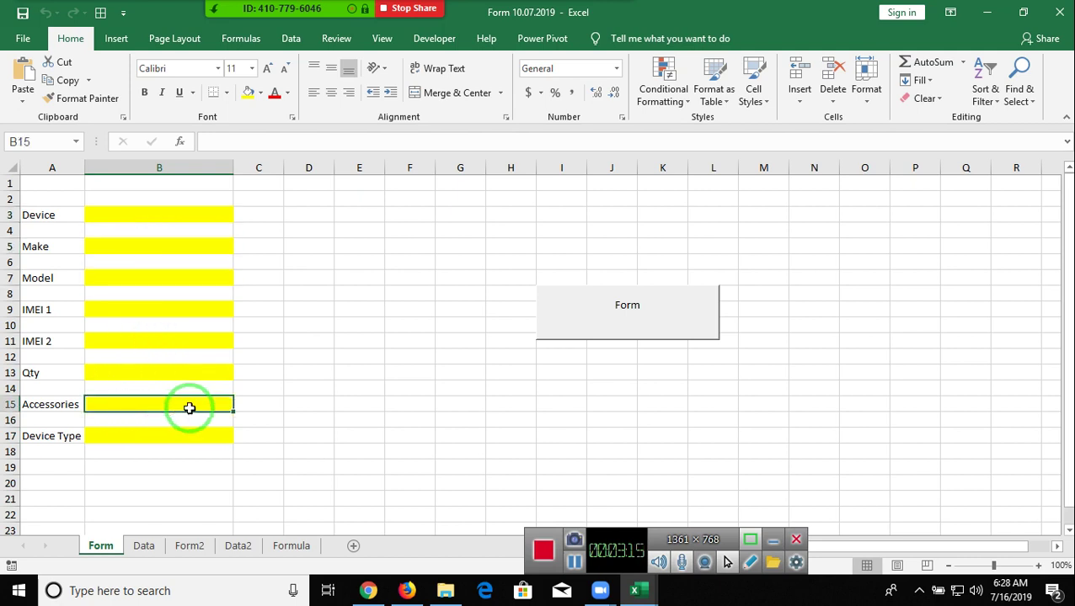
key(Up)
key(Up)
key(Up)
key(Up)
key(Up)
key(Up)
key(Down)
key(Down)
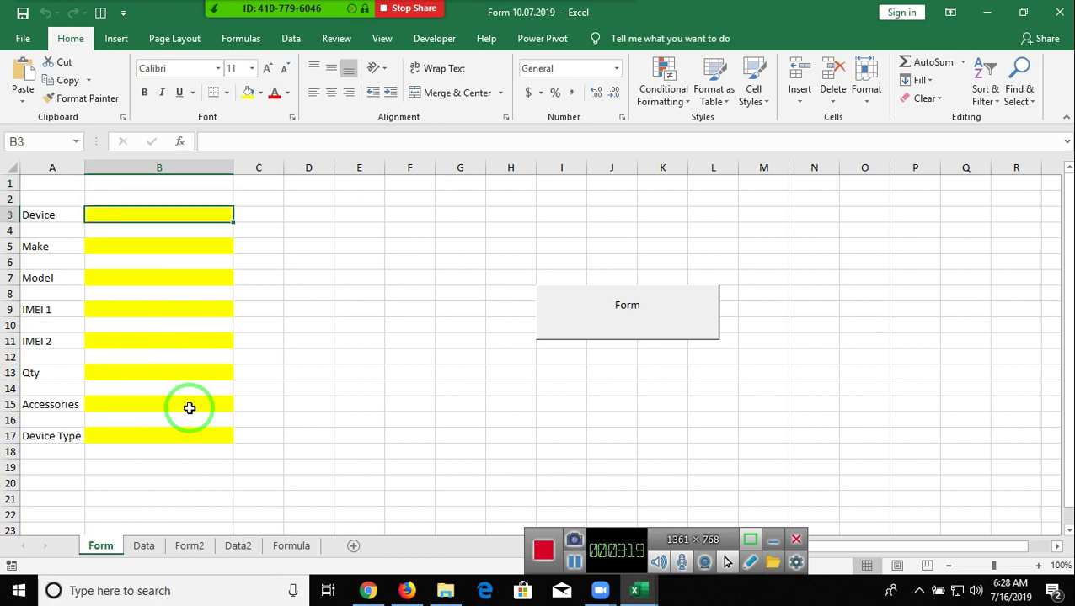
key(ctrl+Down)
key(ctrl+Up)
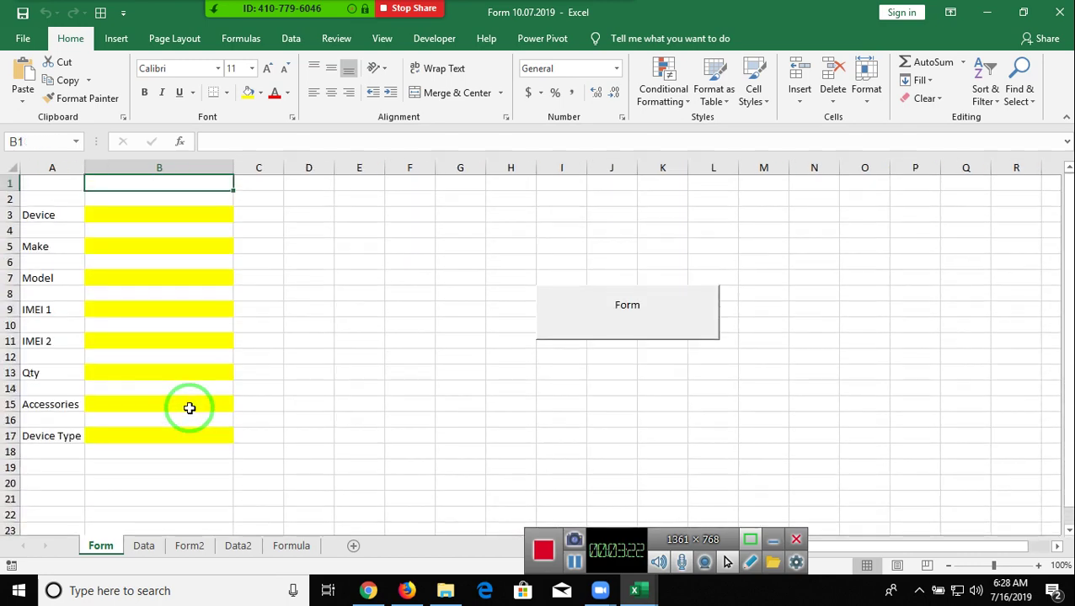
key(Down)
key(Down)
key(Down)
key(Down)
key(Down)
key(Down)
key(Down)
key(Down)
key(Down)
key(Down)
key(Down)
key(Down)
key(Down)
key(Down)
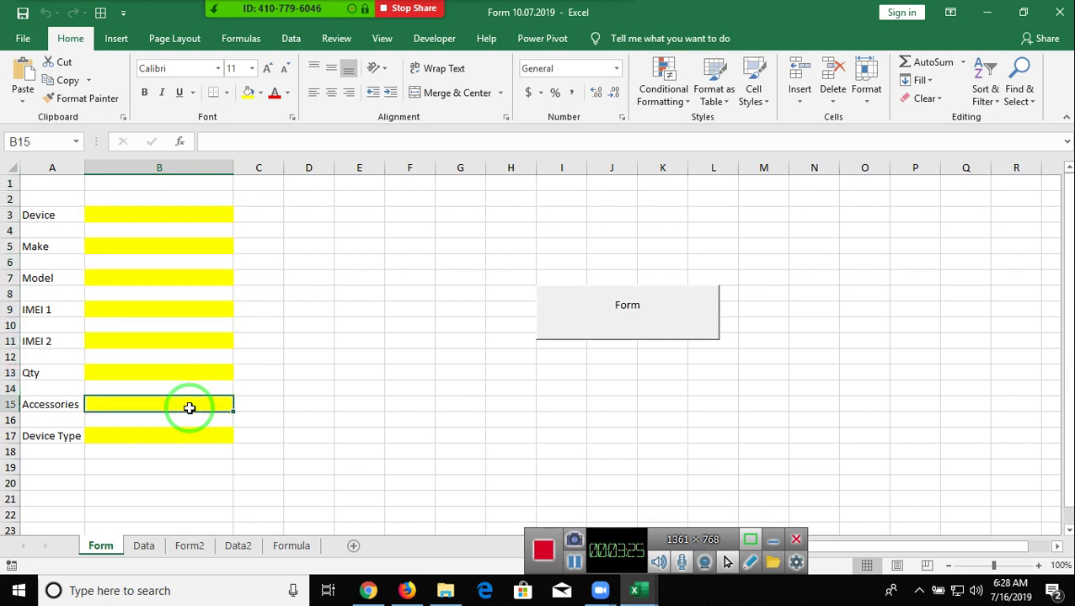
click(635, 590)
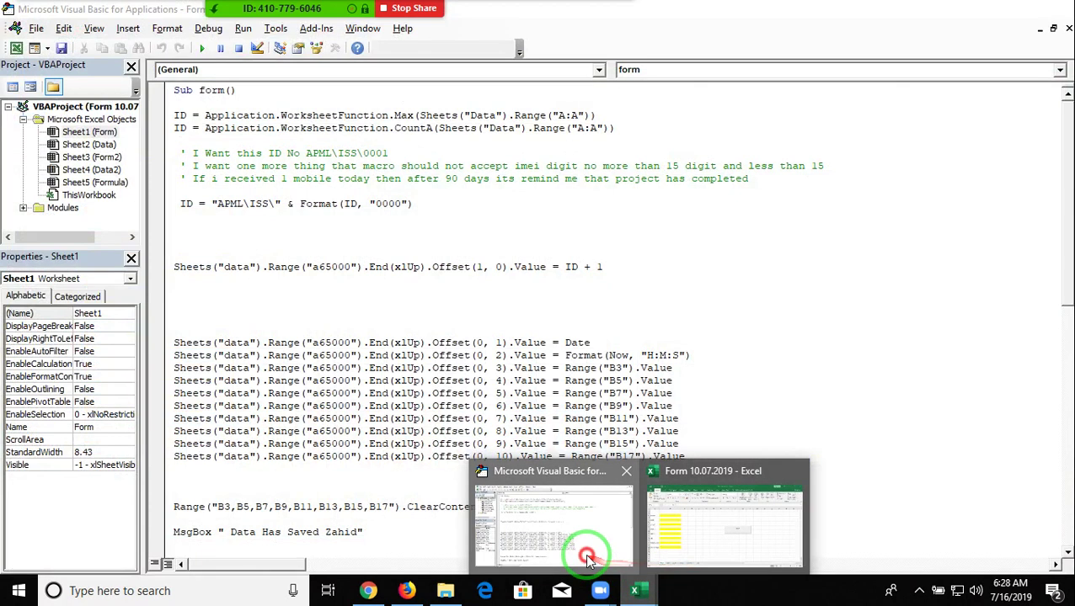
click(576, 548)
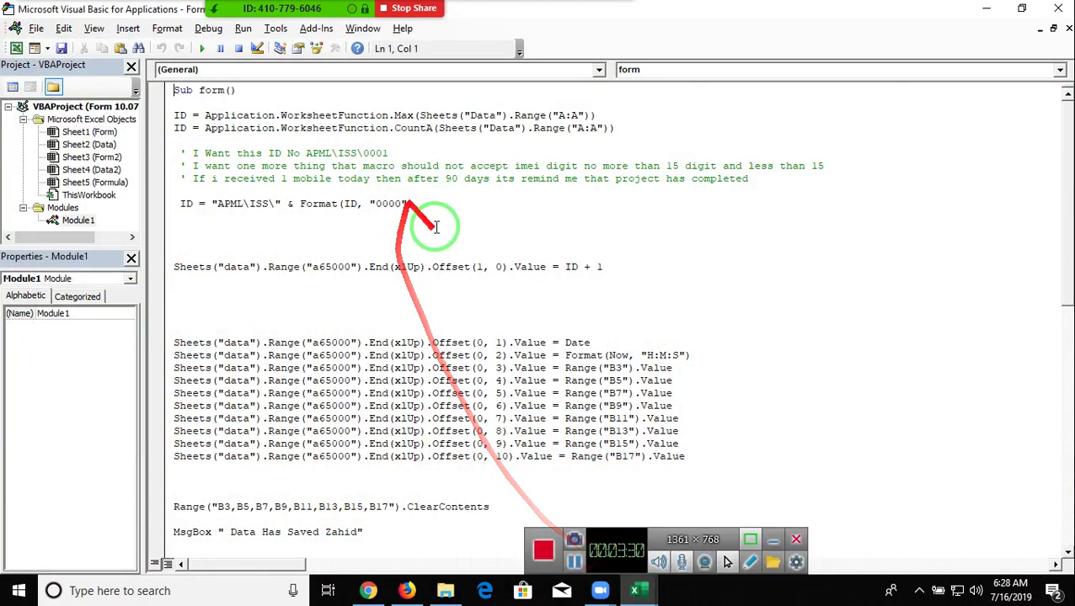
Add blank lines after Sub form() and begin If Application.WorksheetFunction.CountA( via autocomplete
key(Return)
key(Return)
key(Return)
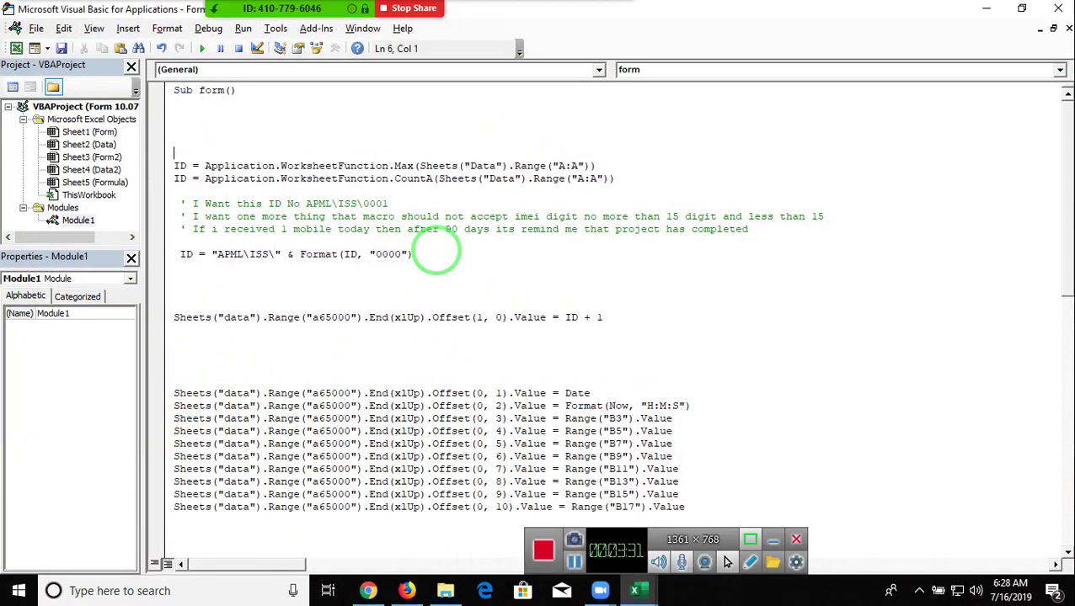
key(Return)
key(Return)
key(Return)
key(Up)
key(Up)
key(Up)
key(Up)
text(if a)
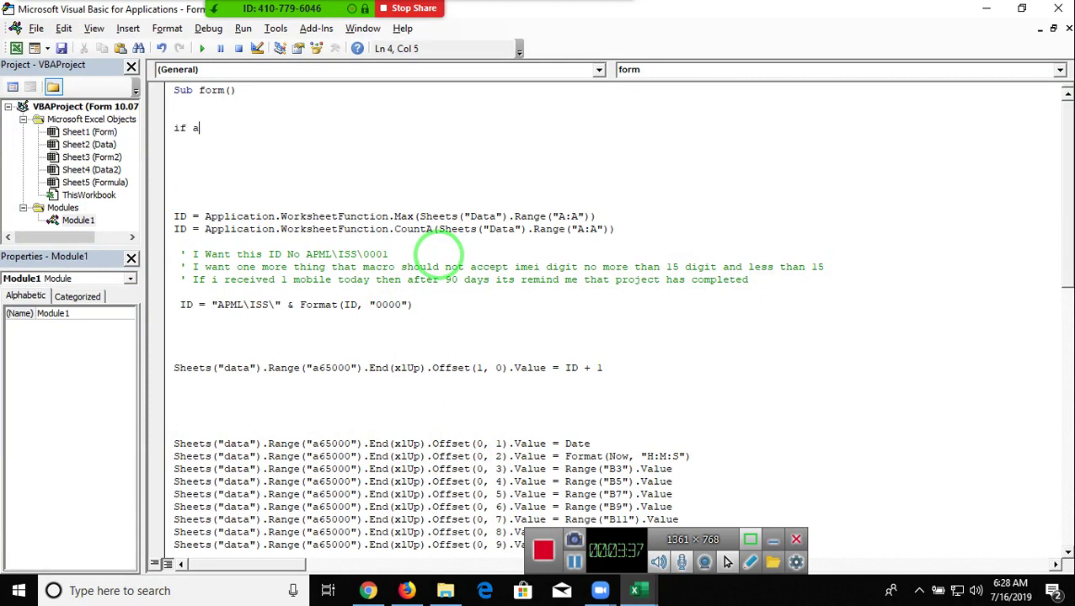
text(PPLICA)
key(BackSpace)
key(BackSpace)
key(BackSpace)
key(BackSpace)
key(BackSpace)
key(BackSpace)
key(BackSpace)
key(BackSpace)
key(BackSpace)
text(pplication)
text(.wo)
key(Down)
key(Tab)
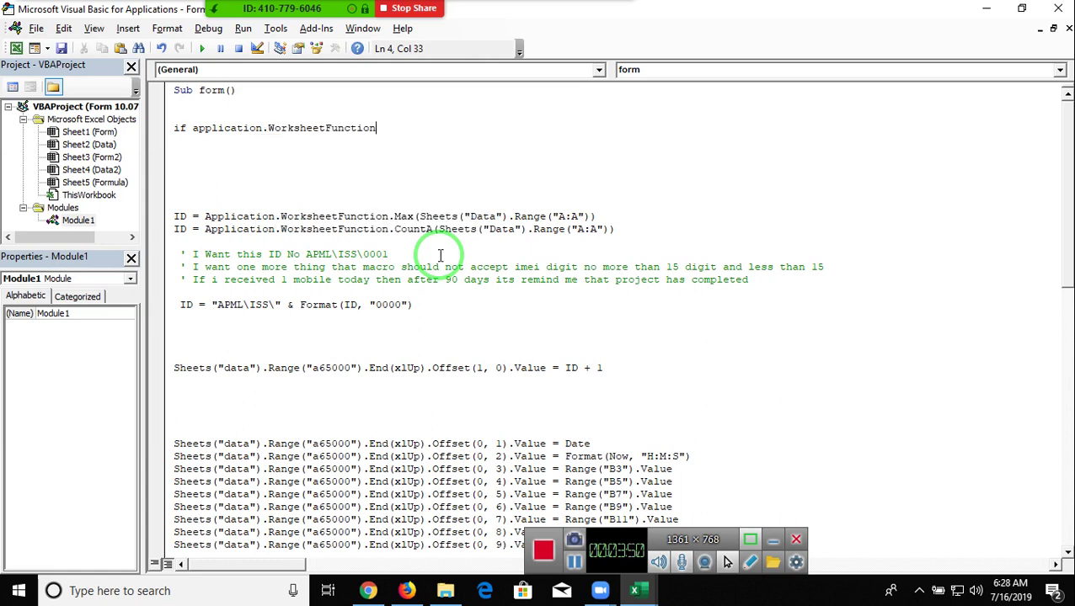
text(.co)
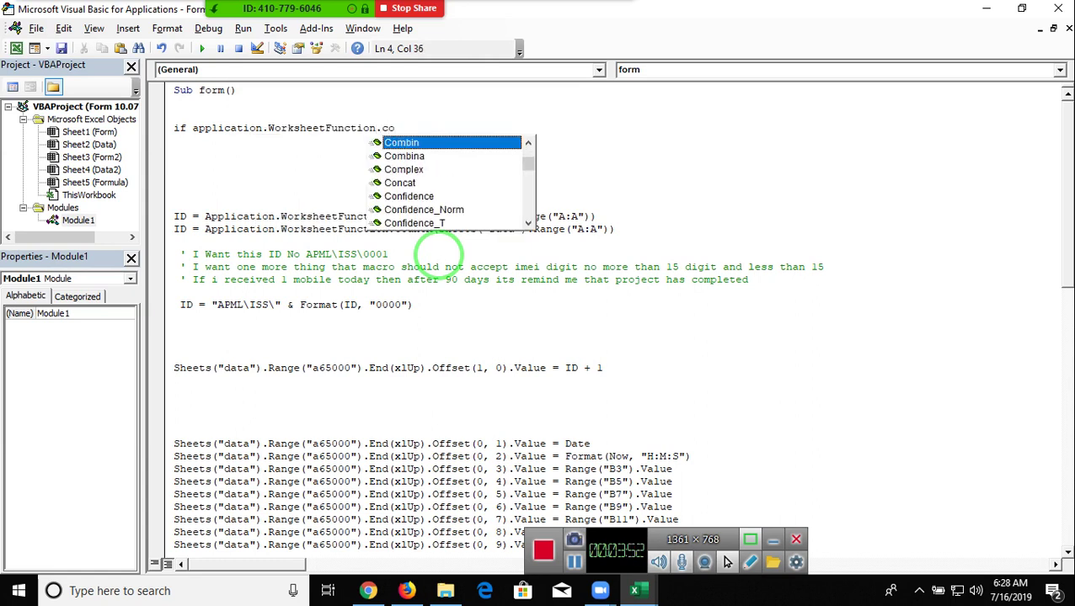
text(u)
key(Down)
key(Tab)
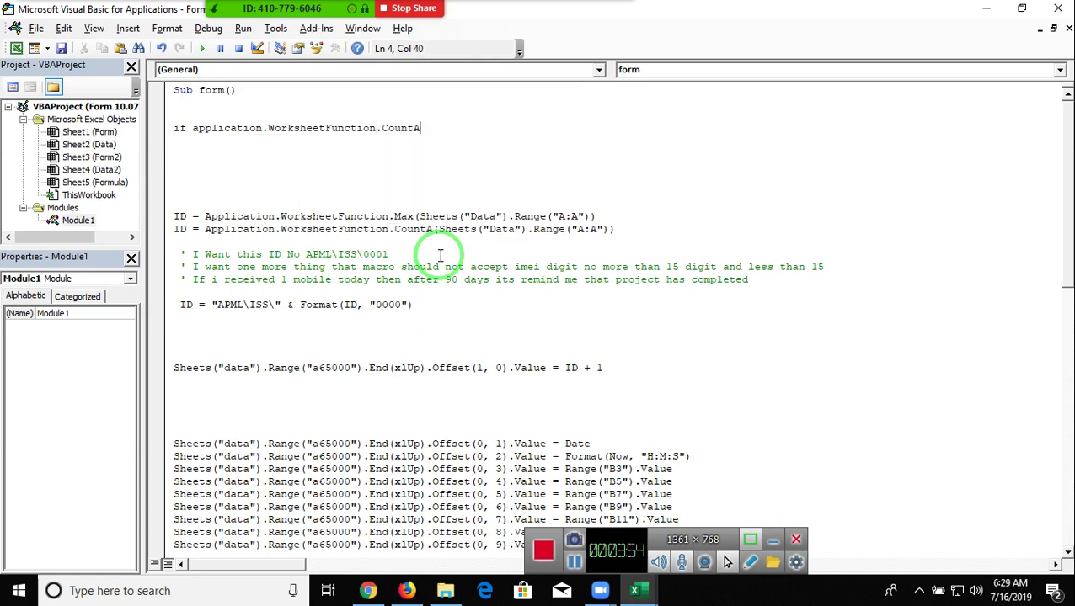
Give CountA the range "B3,B5,B7,B9,B11,b13,b15,b17" and close the call
text(()
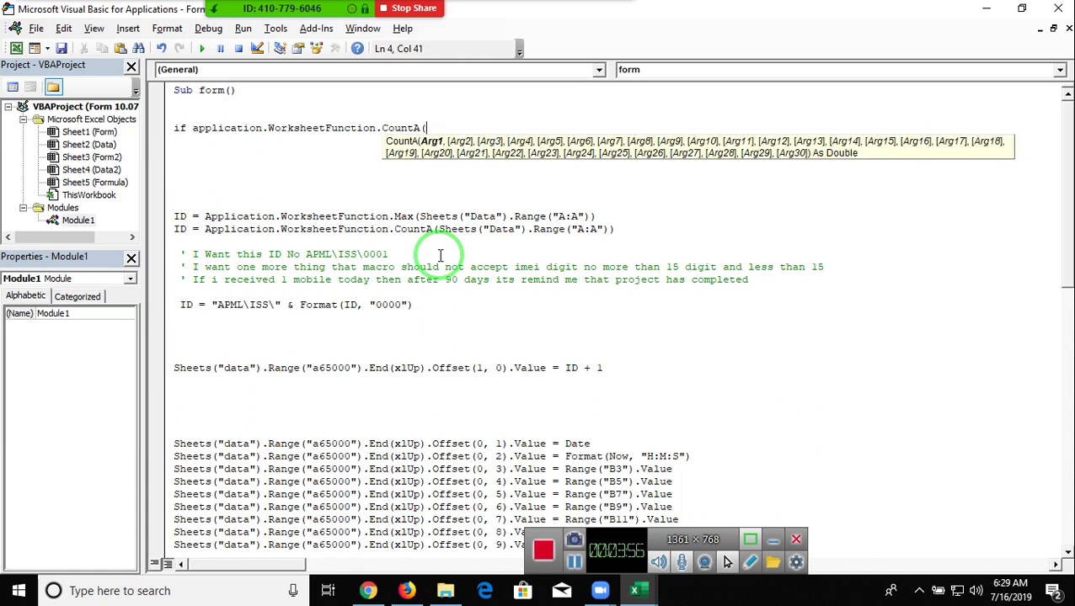
text(range)
text(("A)
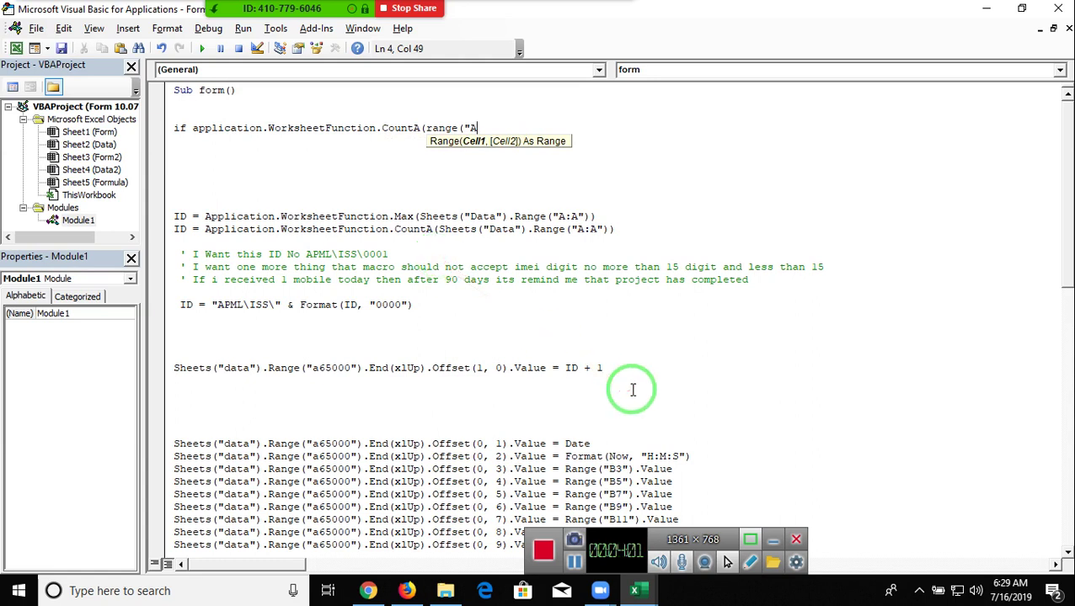
text(B)
key(BackSpace)
key(BackSpace)
text(3,)
text(B)
text(5,B7,)
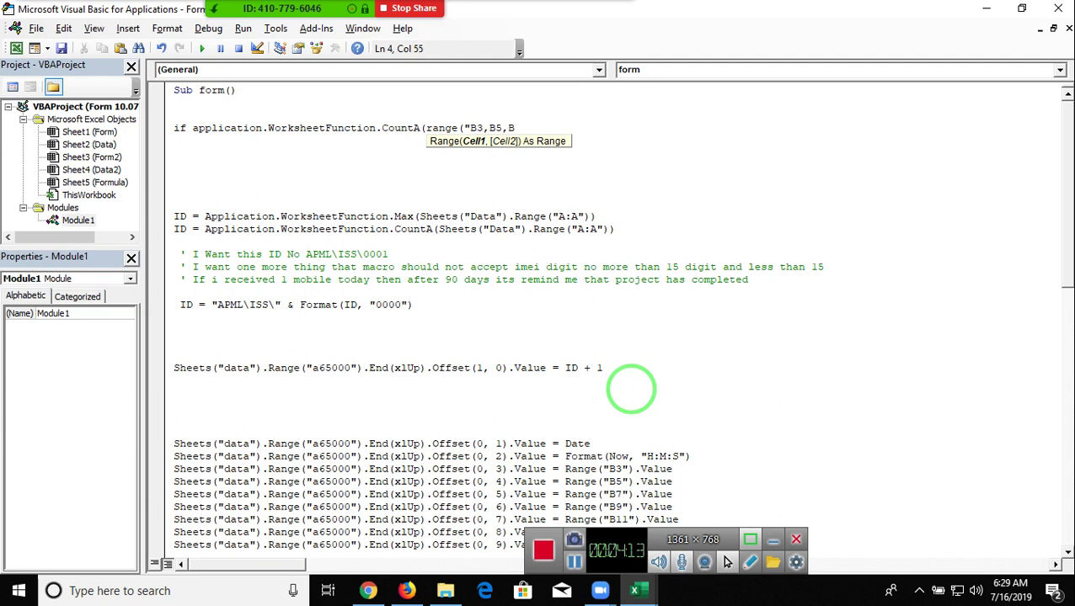
text(B)
text(9,)
text(B11,)
scroll(792, 425, down, 1)
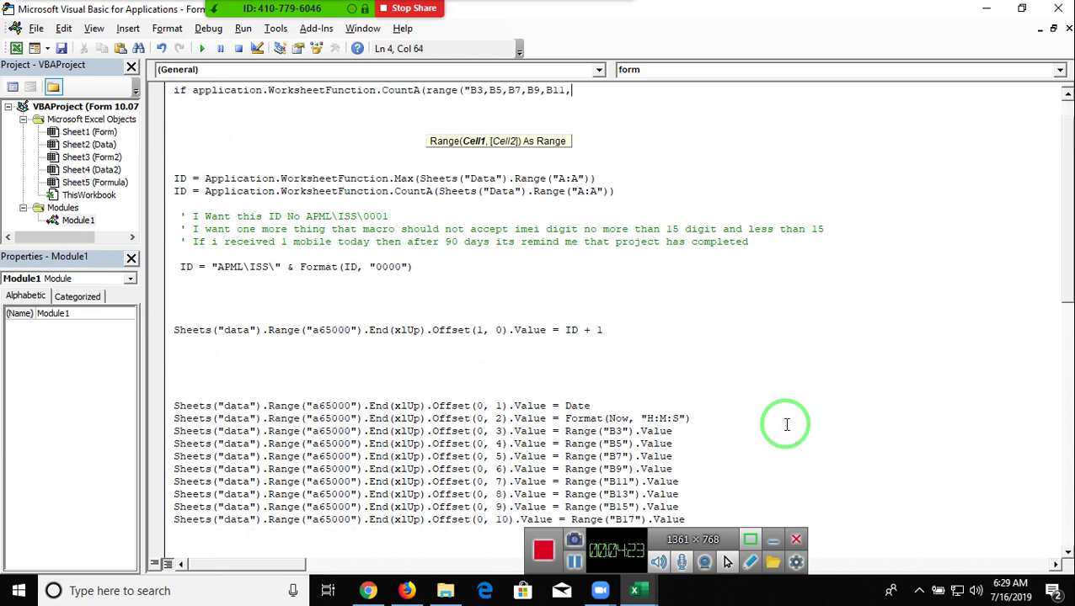
scroll(785, 422, down, 1)
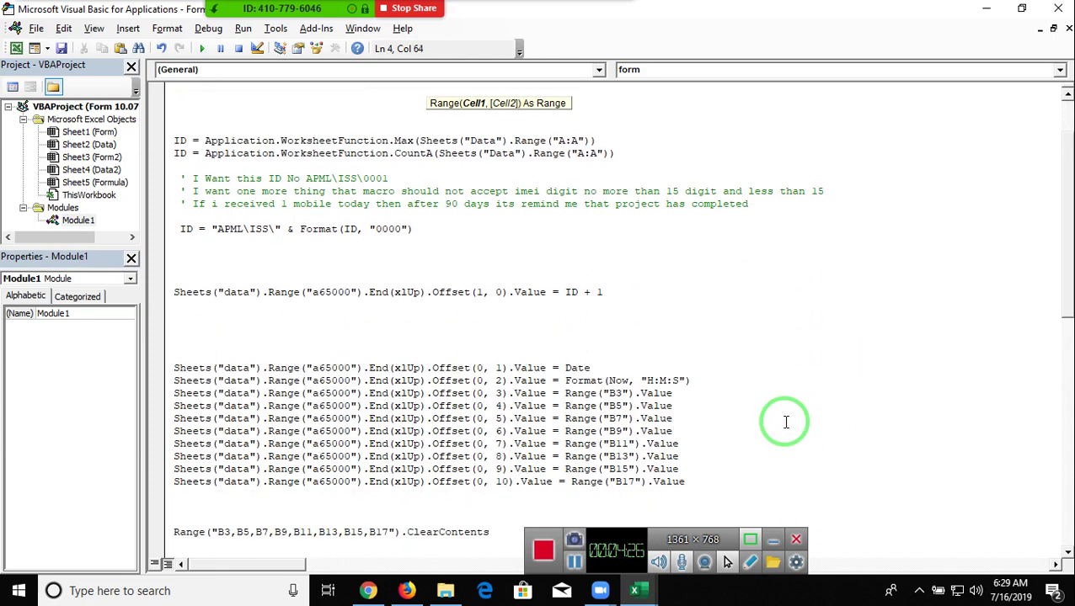
scroll(786, 422, up, 1)
text(b)
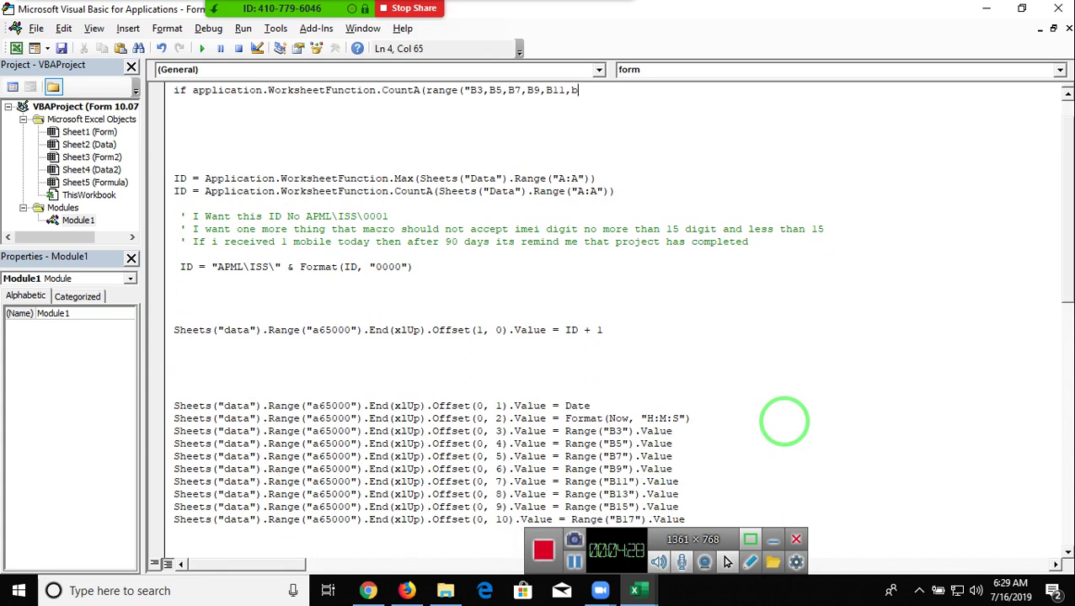
text(13,b)
text(15,b)
text(17")
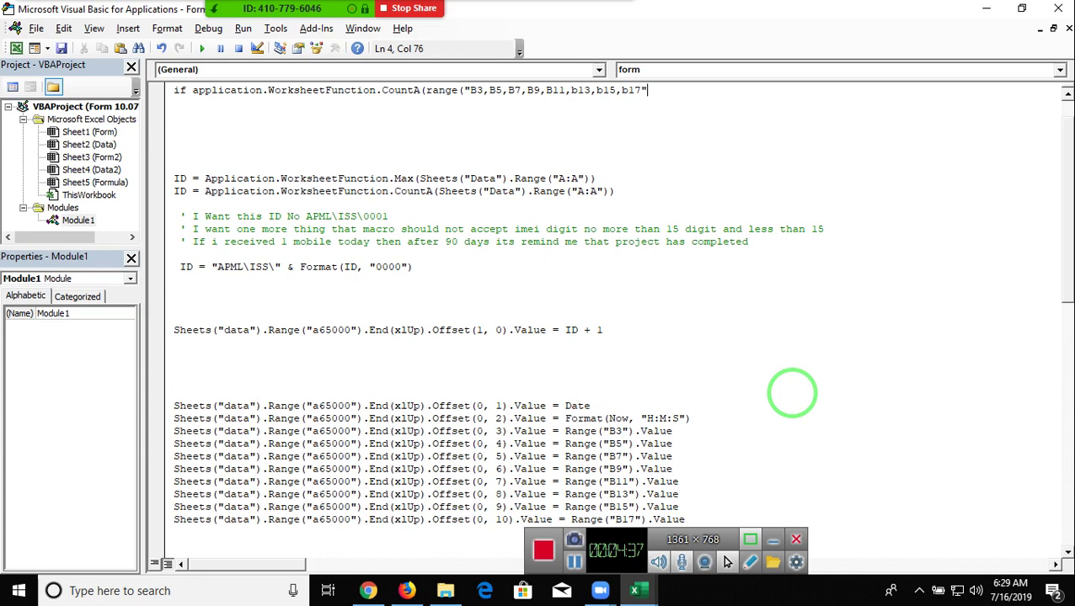
text()))
key(Return)
key(Return)
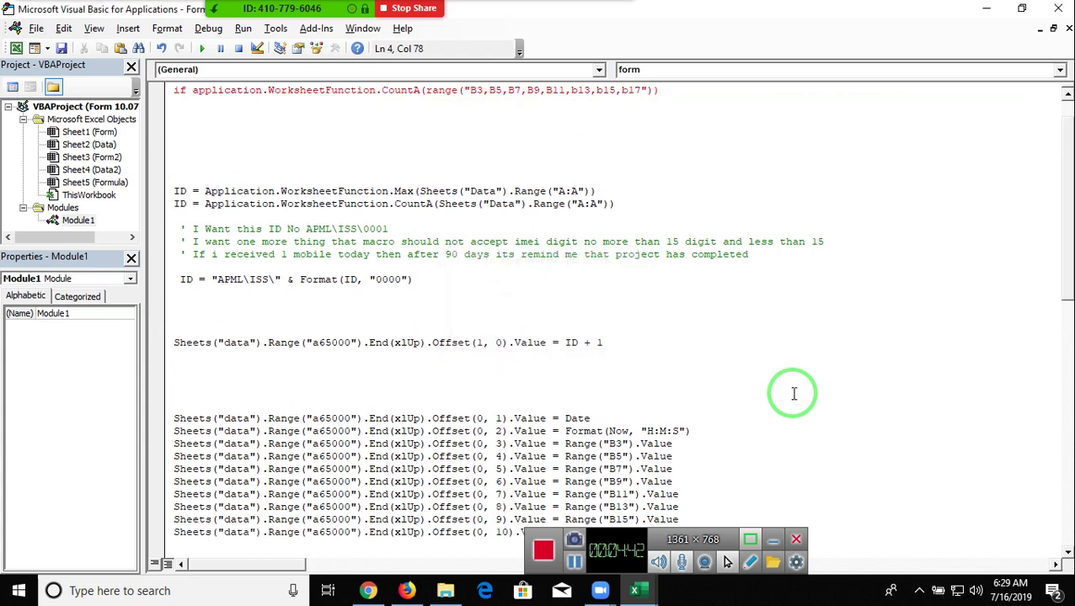
Remove the stray equals sign after the condition and switch back to the Excel Form sheet
text(=)
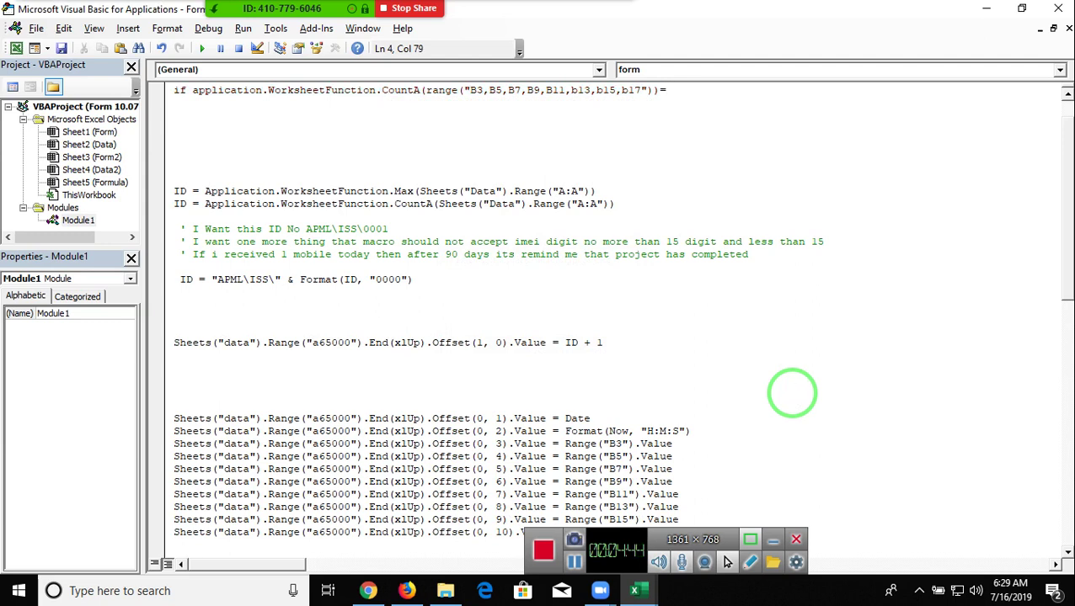
key(alt)
key(Escape)
key(alt+Left)
key(Escape)
key(BackSpace)
key(alt+Tab)
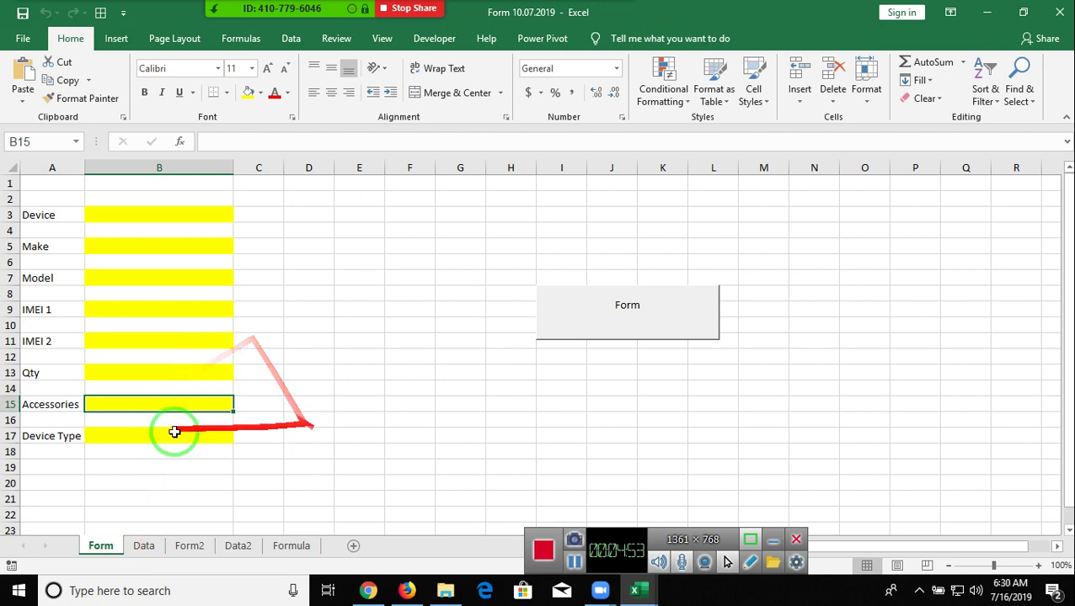
Check the eight yellow input cells B3 through B17 on the Excel form sheet
click(185, 215)
click(182, 246)
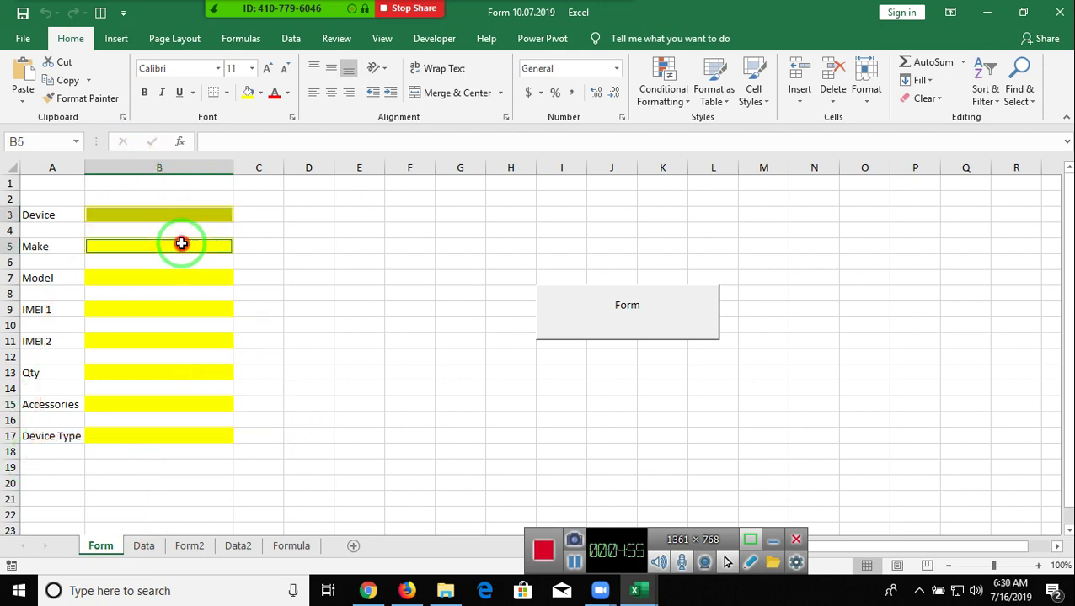
click(181, 278)
click(186, 310)
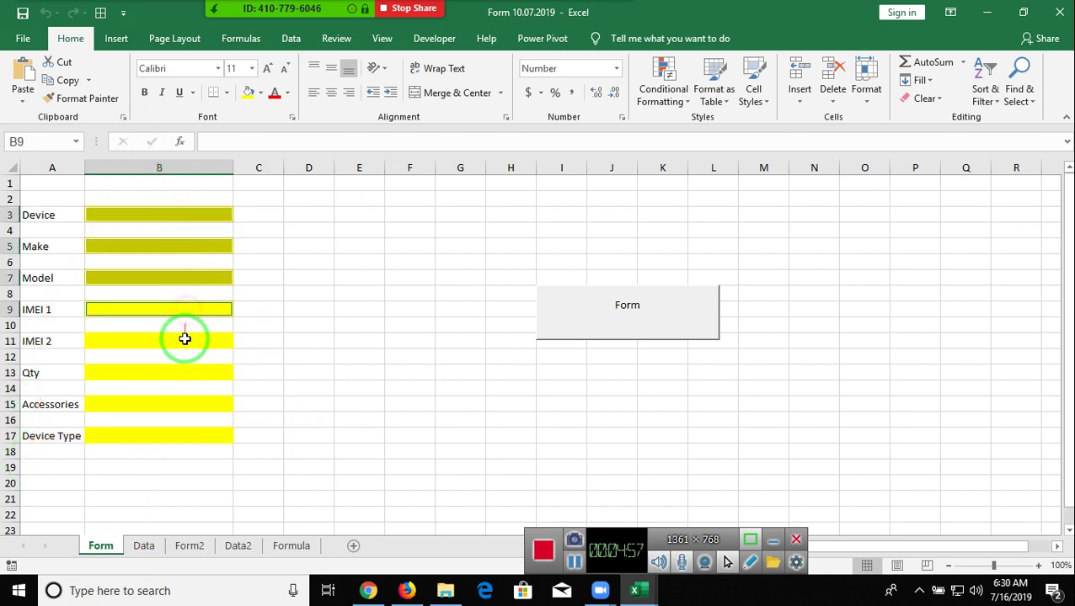
click(185, 341)
click(185, 372)
click(185, 404)
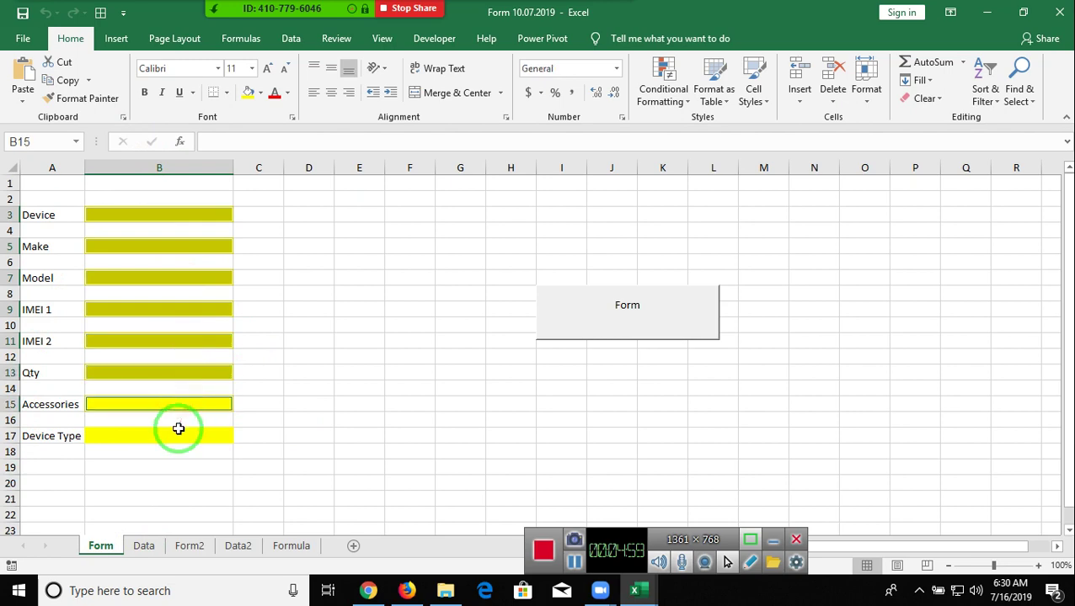
click(181, 434)
click(389, 258)
key(alt+F11)
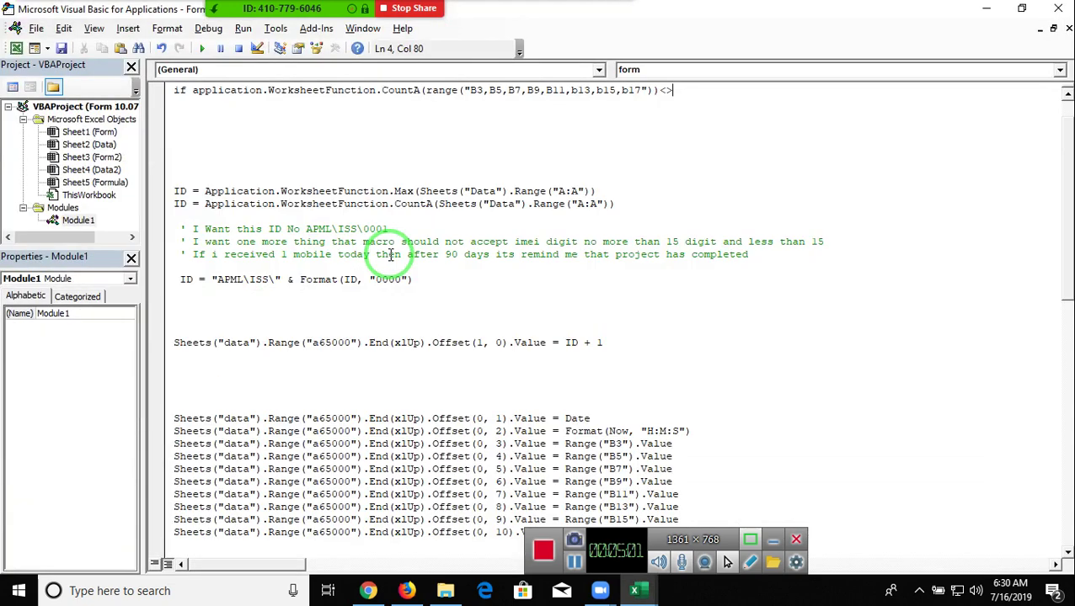
Finish the check with <> 8 Then, MsgBox "Please Fill Every Cells", Exit Sub and End Sub
text(8 then)
key(Return)
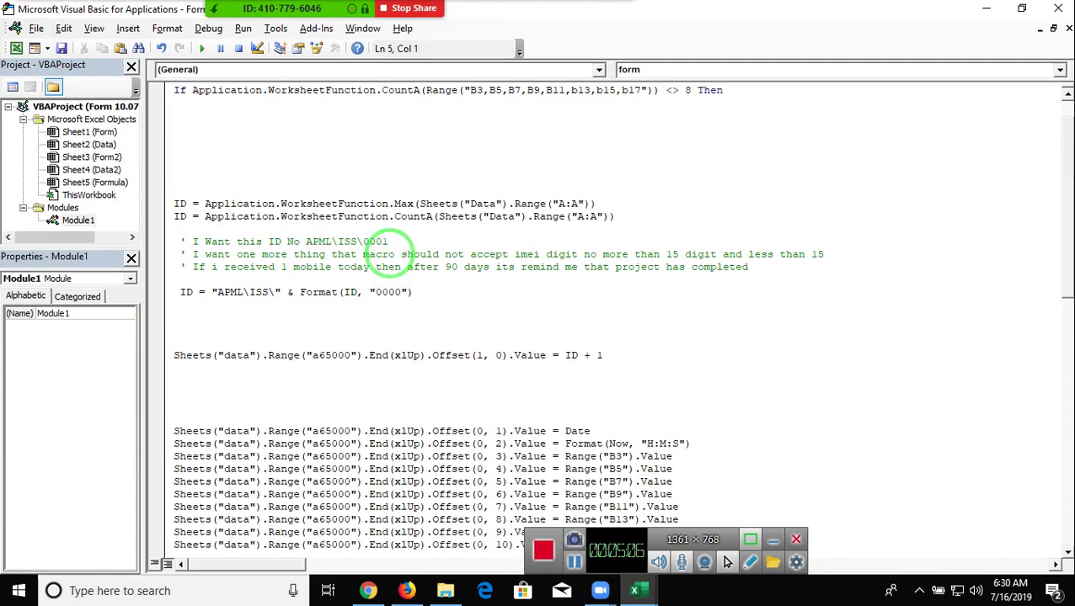
text(msg)
text(x )
text("Pleas)
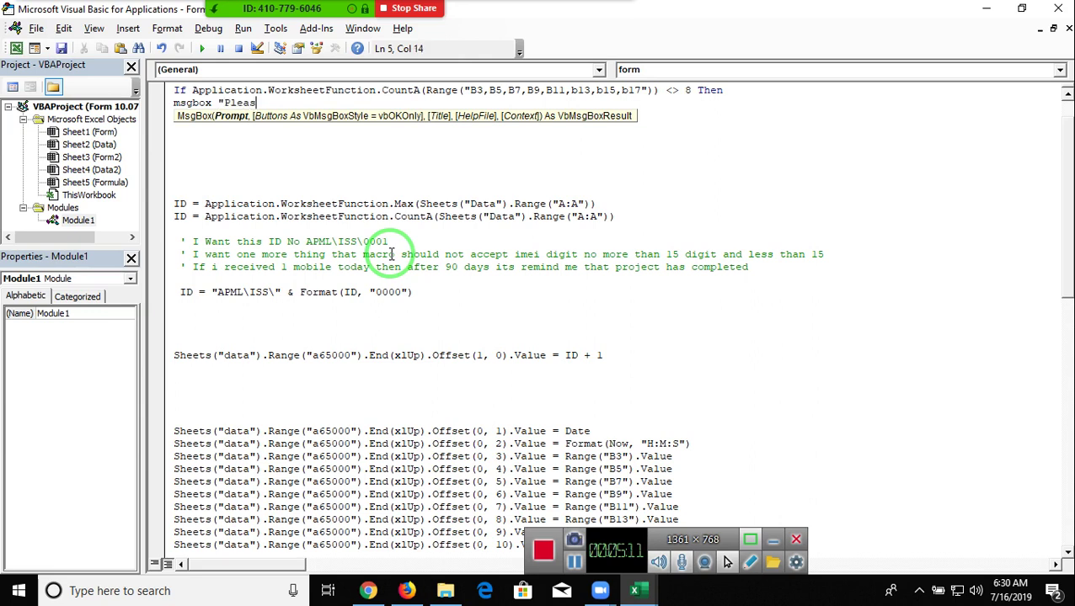
text(e Fill )
text(Every Cell)
text(")
key(Return)
text(end)
key(Return)
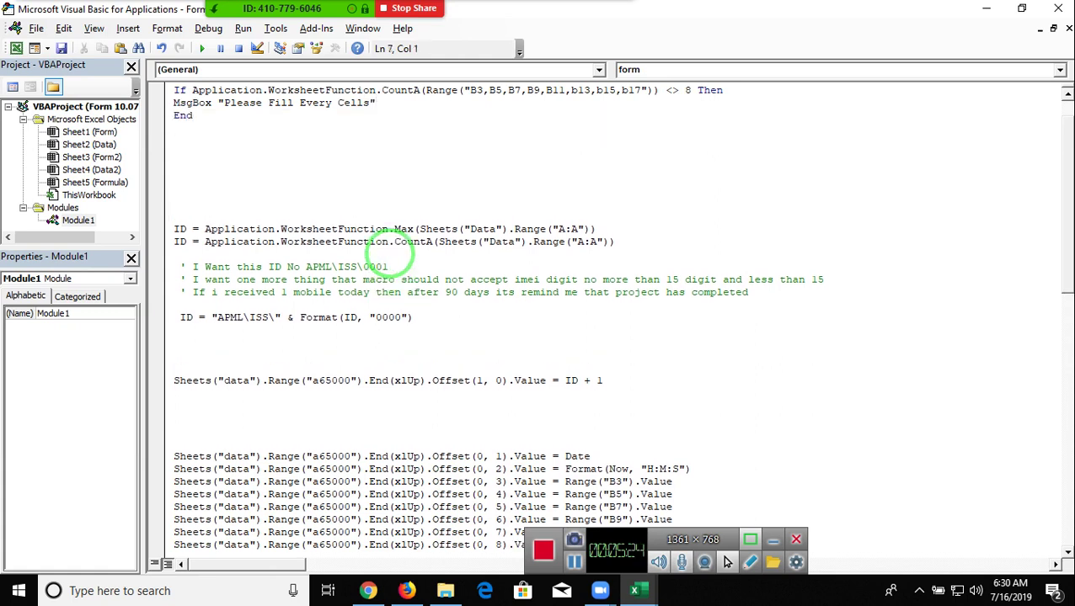
key(BackSpace)
key(BackSpace)
text(xit su)
key(Return)
text(nd Sub)
key(Return)
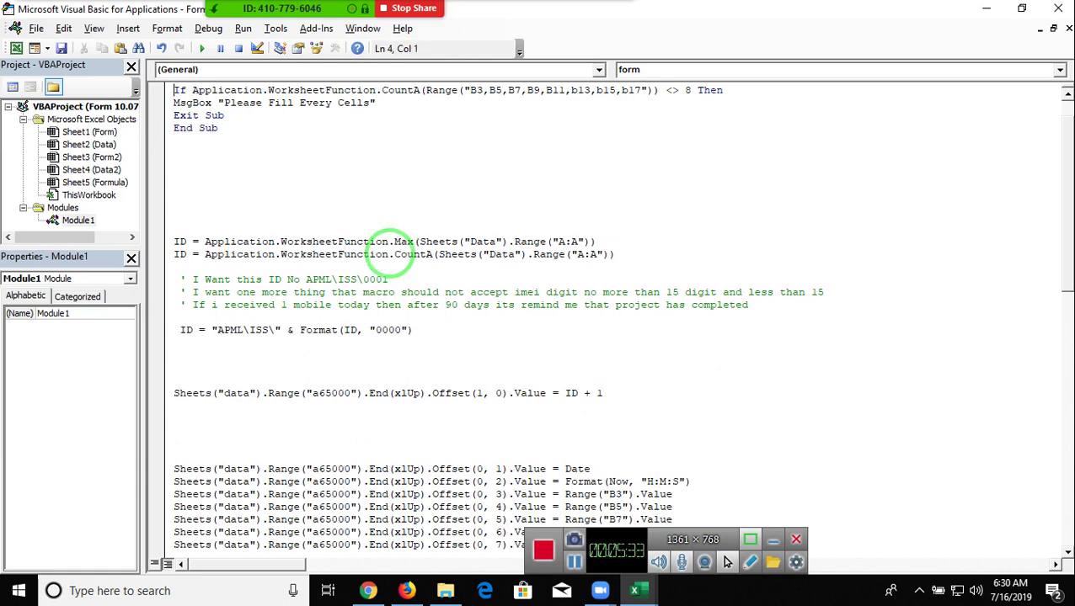
Select and clear the stray lines around the new If block and the old macro code
key(Up)
key(shift+Down)
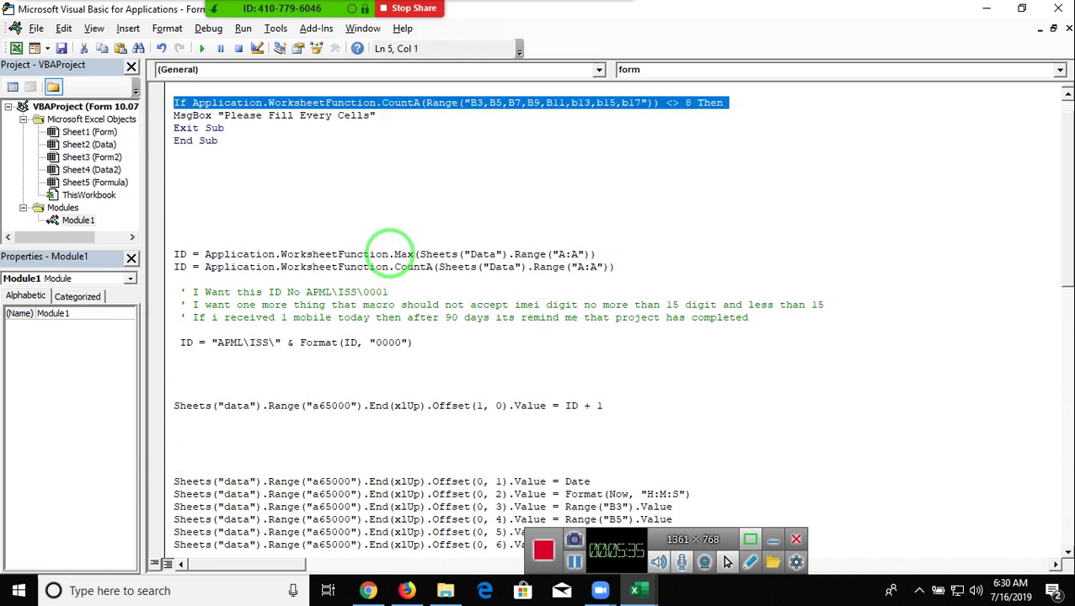
key(Right)
key(shift+Down)
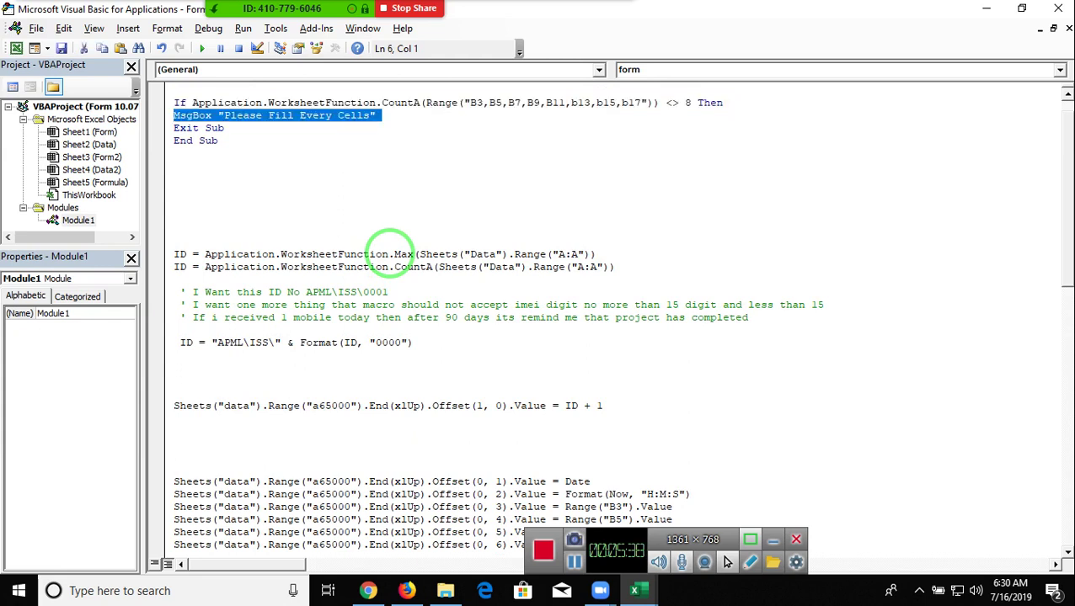
key(Right)
key(Down)
key(Down)
key(Down)
key(shift+Down)
key(shift+Down)
key(shift+Down)
key(shift+Down)
key(shift+Down)
key(shift+Down)
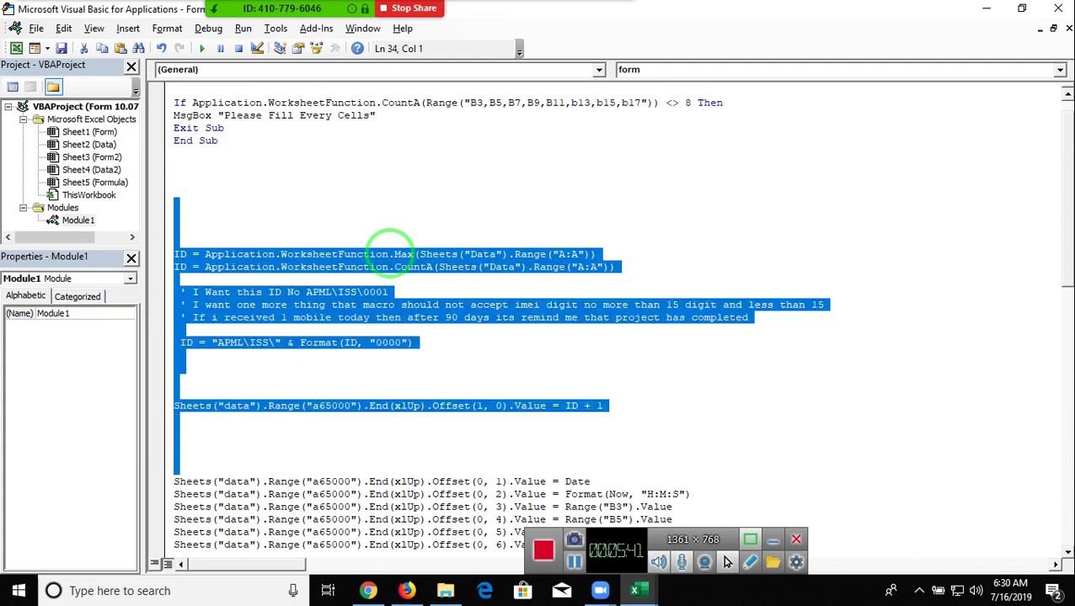
key(shift+Down)
key(shift+Down)
key(shift+Down)
key(shift+Down)
key(shift+Down)
key(shift+Down)
key(shift+Down)
key(shift+Down)
key(shift+Down)
key(shift+Down)
key(shift+Down)
key(shift+Down)
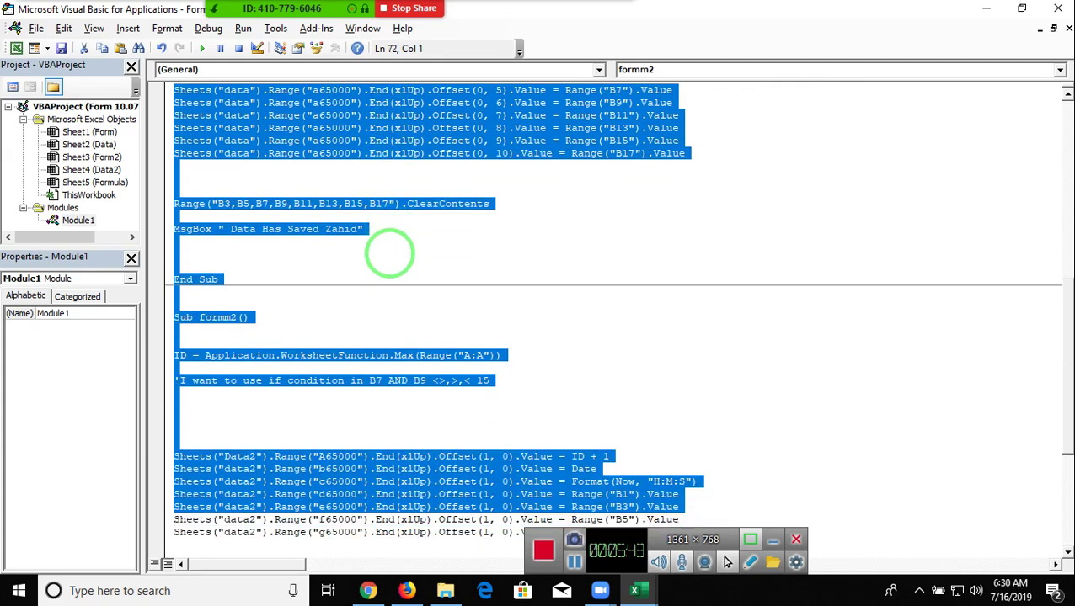
key(shift+Up)
key(shift+Up)
key(shift+Up)
key(shift+Up)
key(shift+Up)
key(shift+Up)
key(Page_Up)
key(Up)
key(Up)
key(Up)
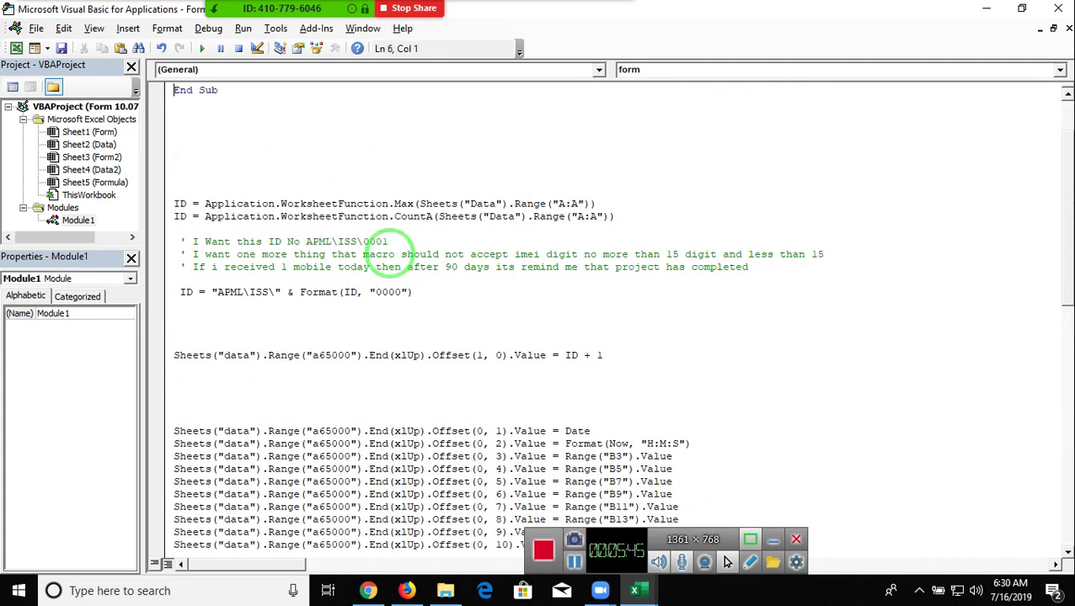
Delete the leftover blank lines below the new End Sub
key(ctrl+Home)
key(Down)
key(Down)
key(Down)
key(Down)
key(Down)
key(Down)
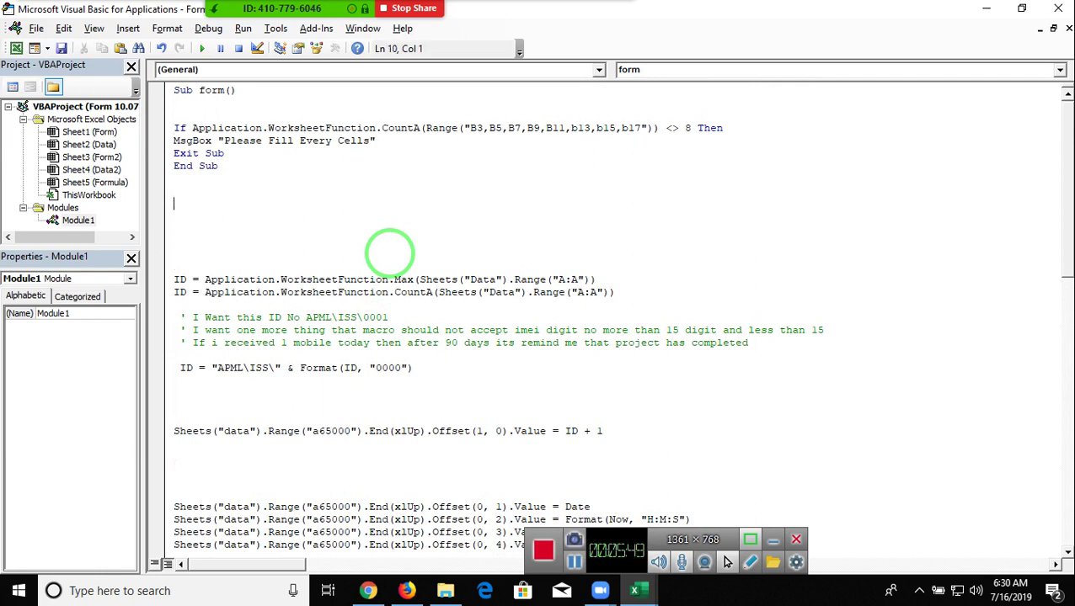
key(Delete)
key(Delete)
key(Up)
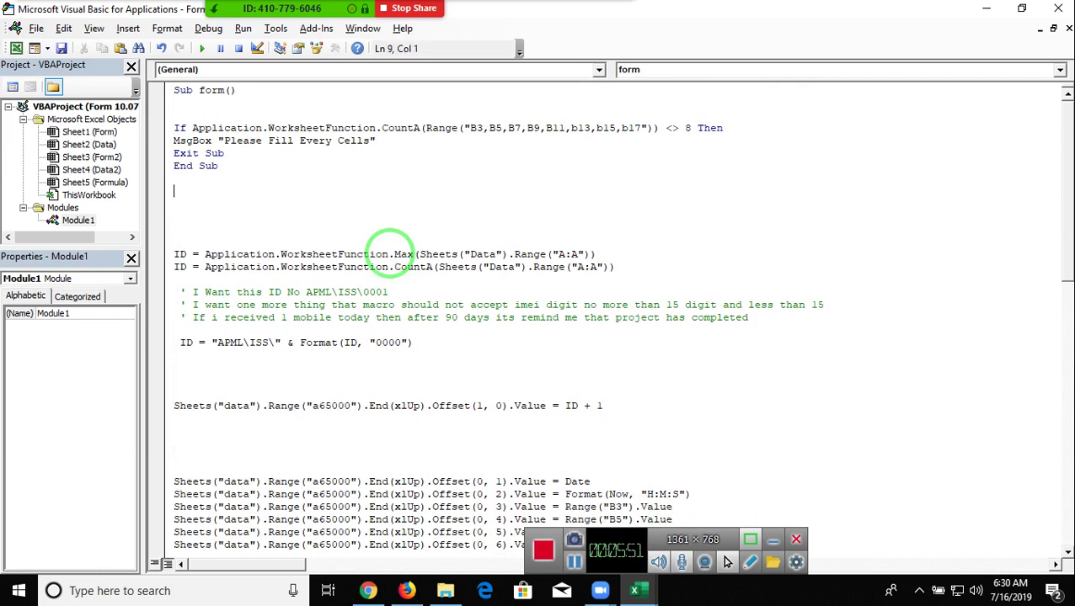
key(Delete)
key(Delete)
key(Delete)
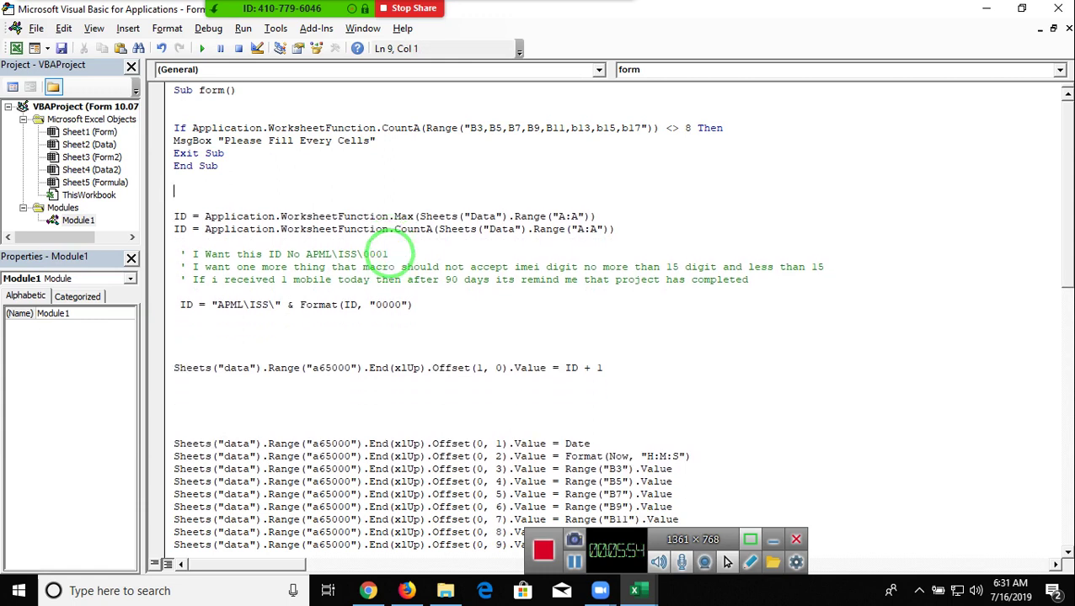
key(Delete)
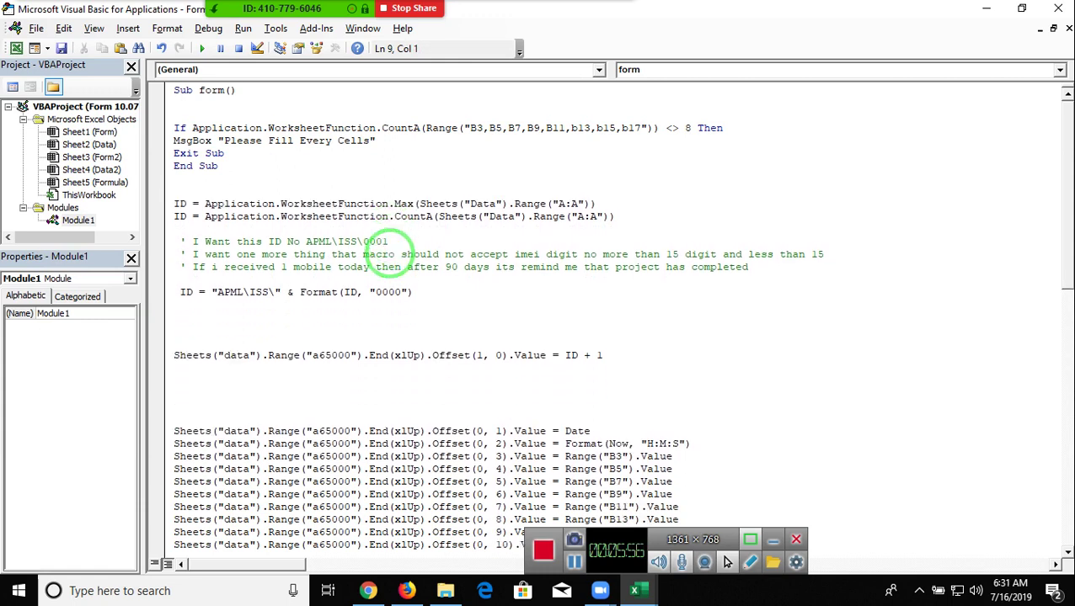
key(shift+Right)
Open the Zoom participants list, unmute one attendee, and close the list again
mouse_move(240, 34)
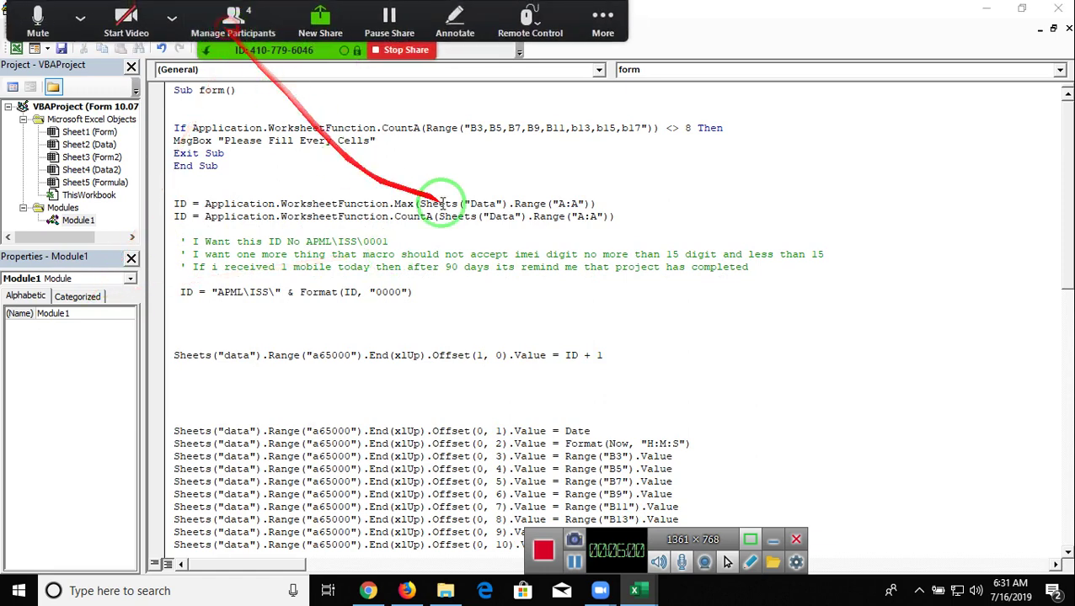
click(180, 17)
click(236, 6)
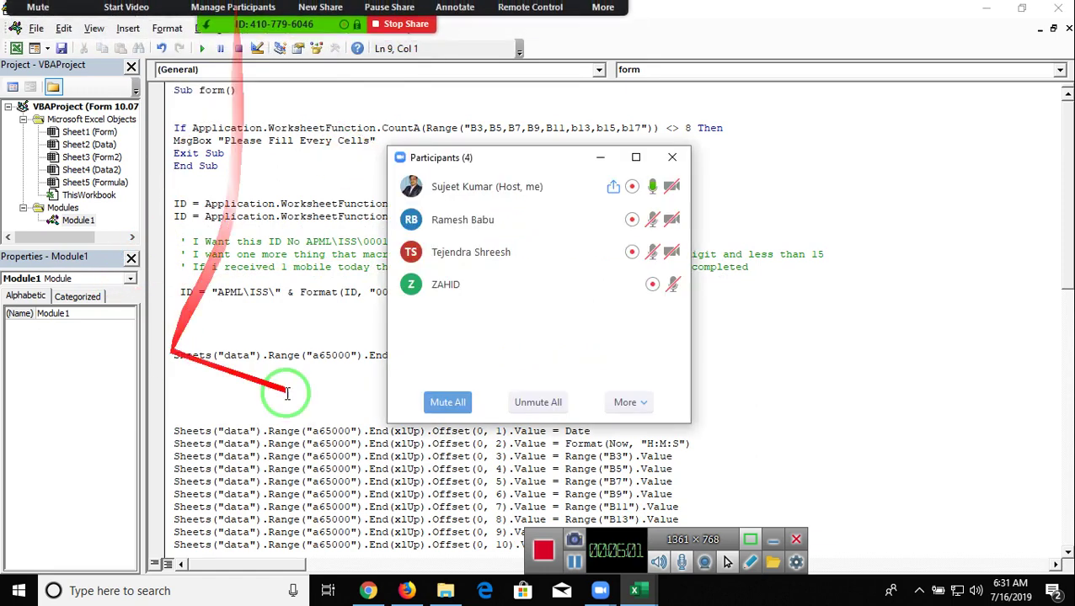
mouse_move(676, 301)
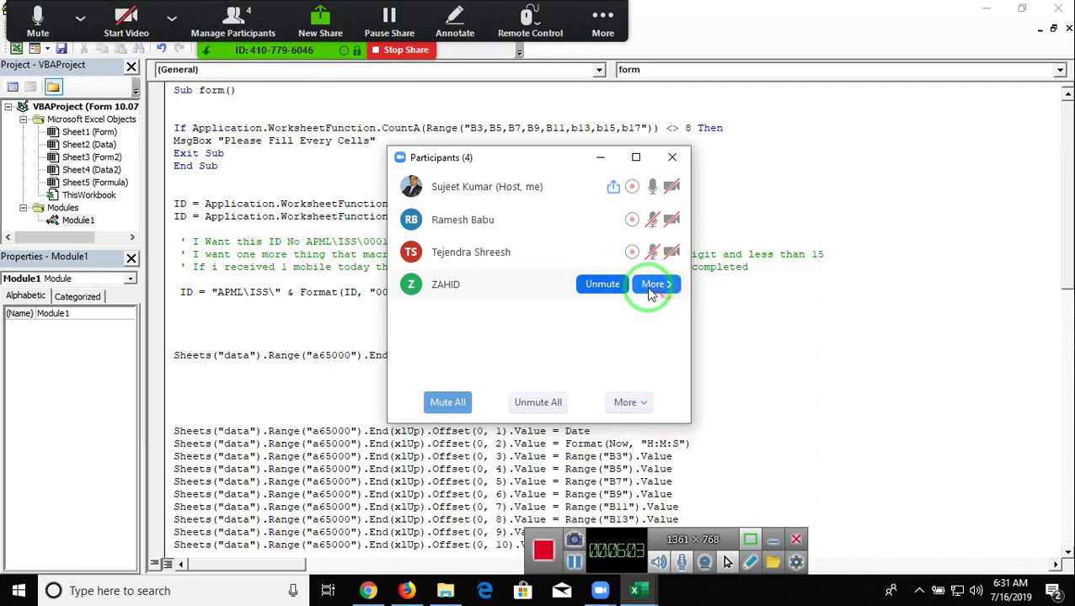
click(604, 284)
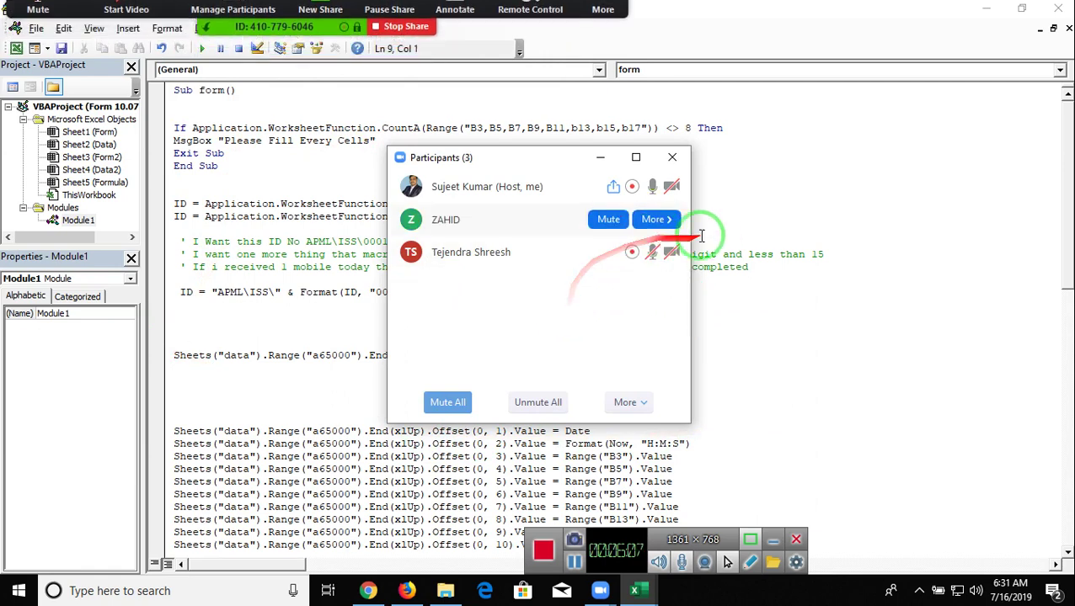
click(672, 158)
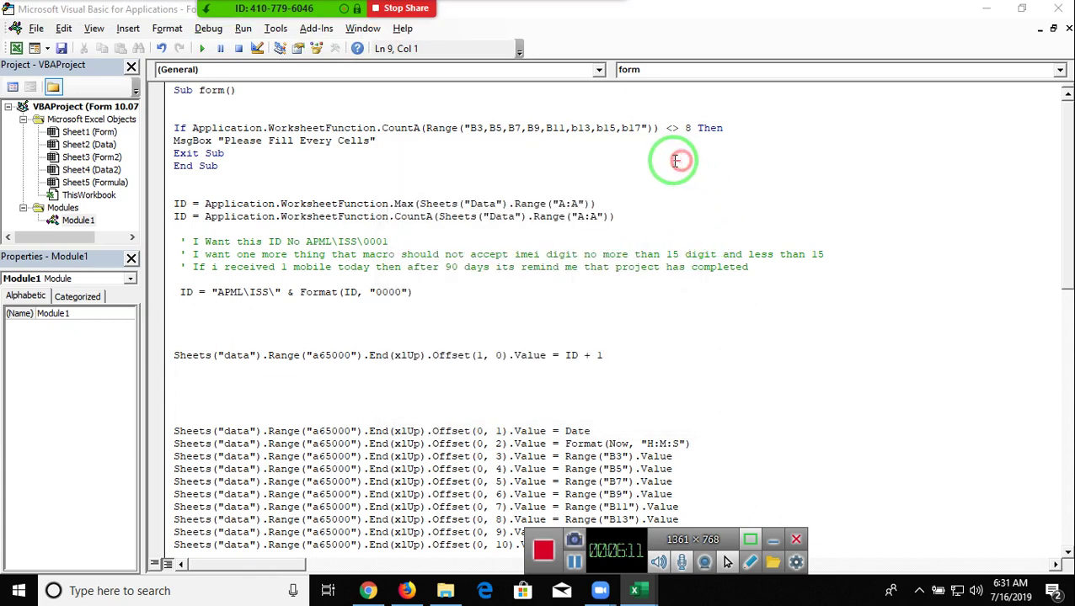
Run the form macro from Excel's Form button and dismiss the resulting compile error
click(240, 166)
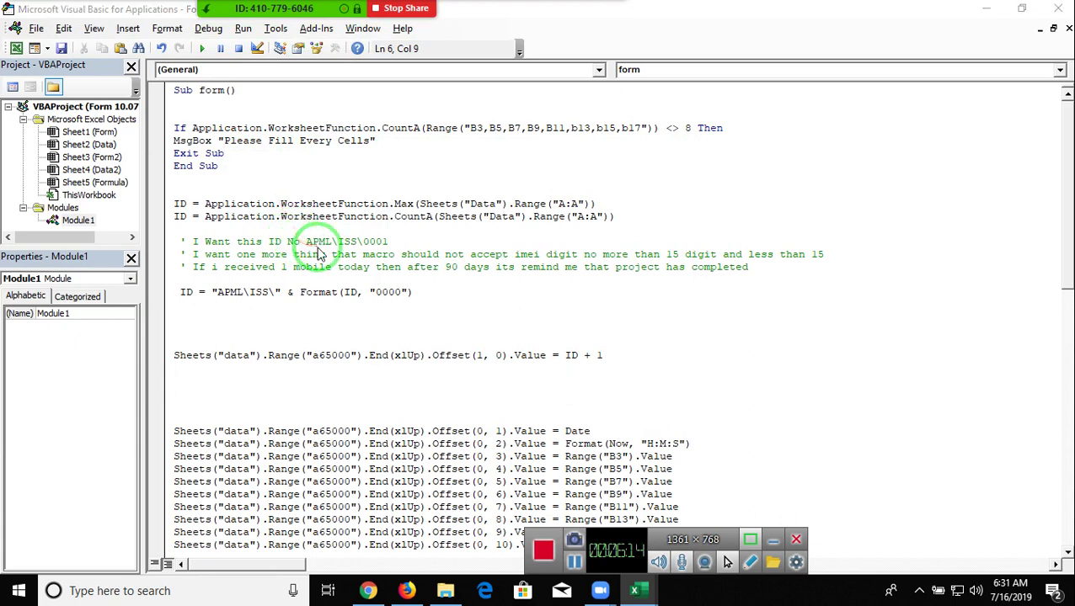
key(alt+Tab)
key(alt+Tab)
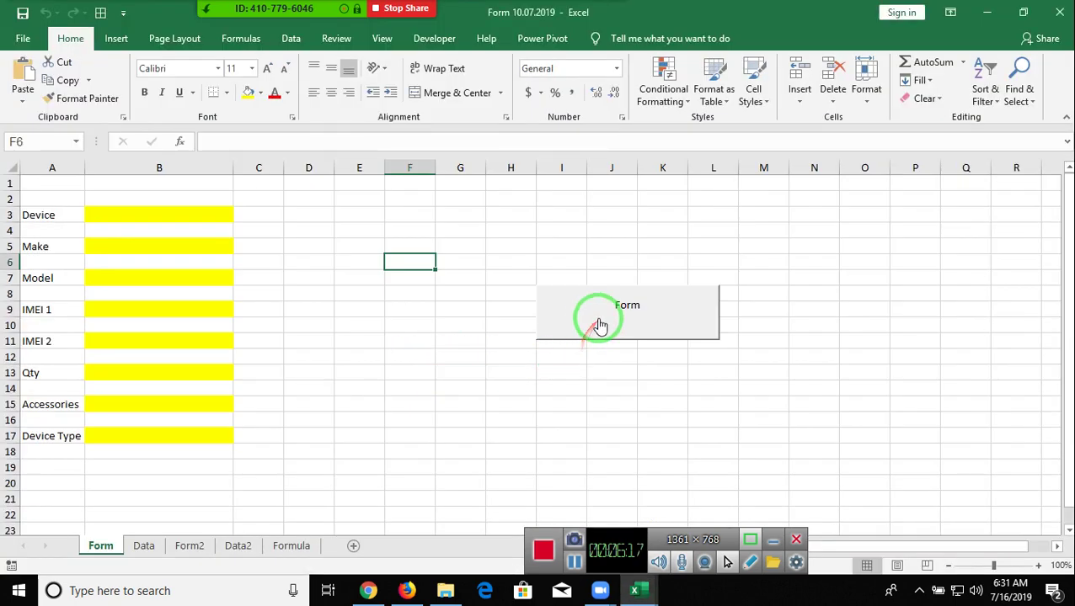
click(600, 326)
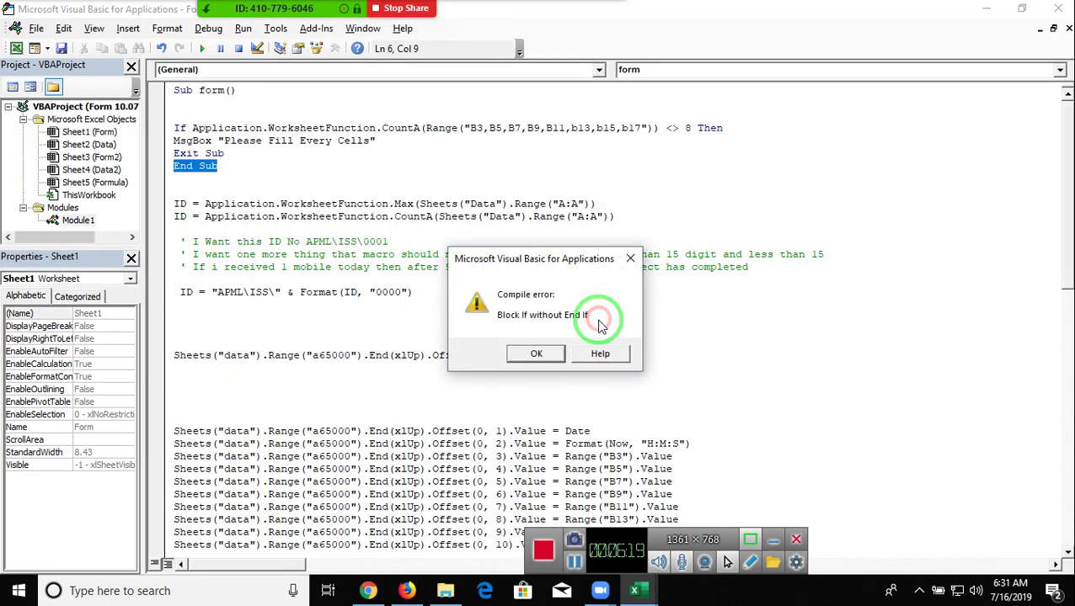
click(536, 354)
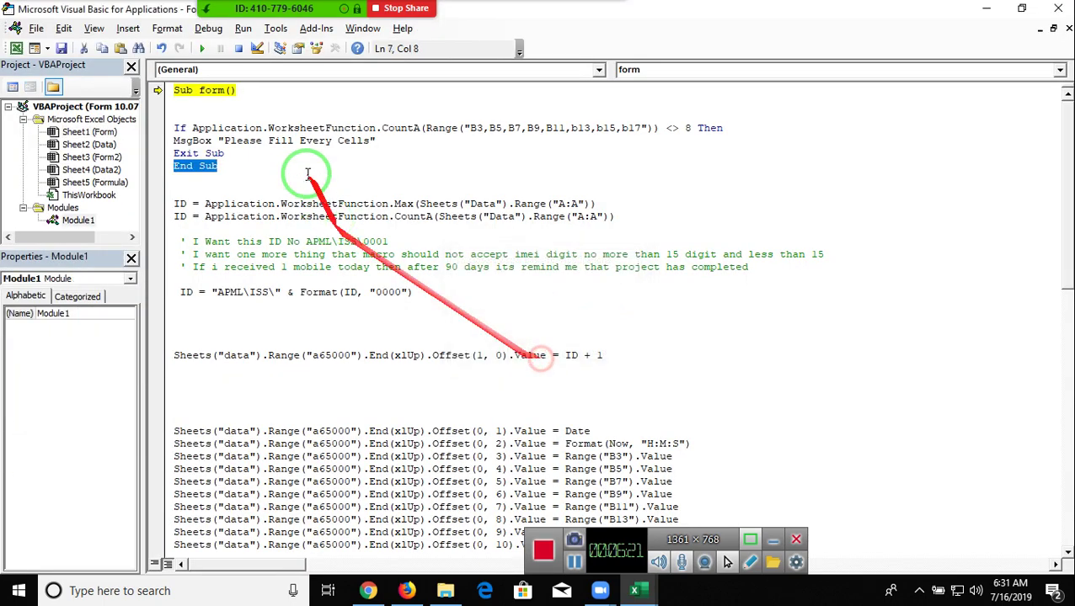
Change the block's closing End Sub to End If, reset the paused macro, and return to Excel
double_click(238, 167)
text(if)
click(277, 178)
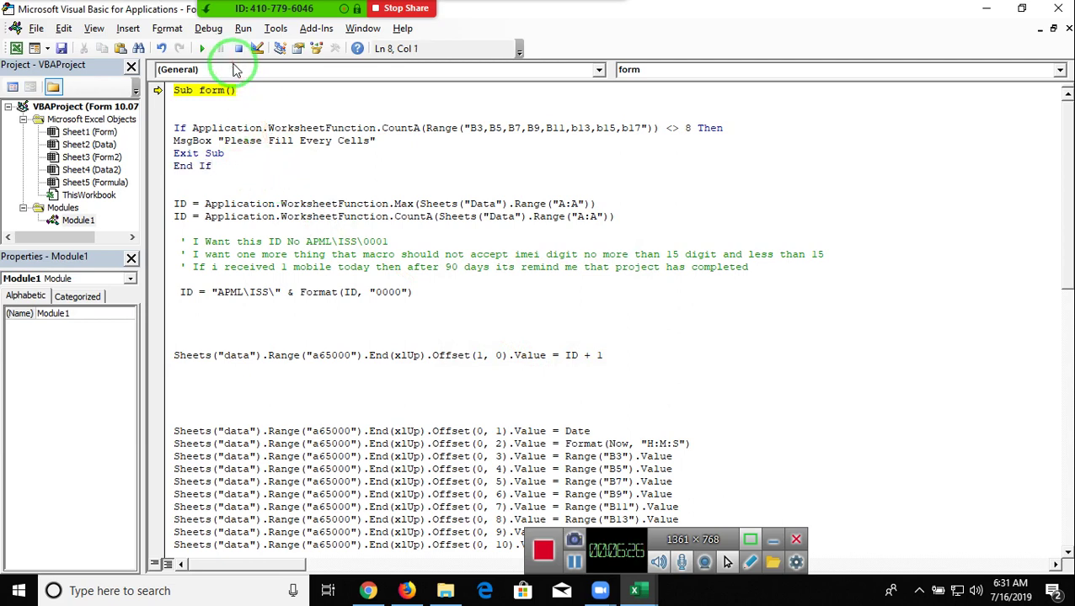
click(238, 48)
key(alt+F11)
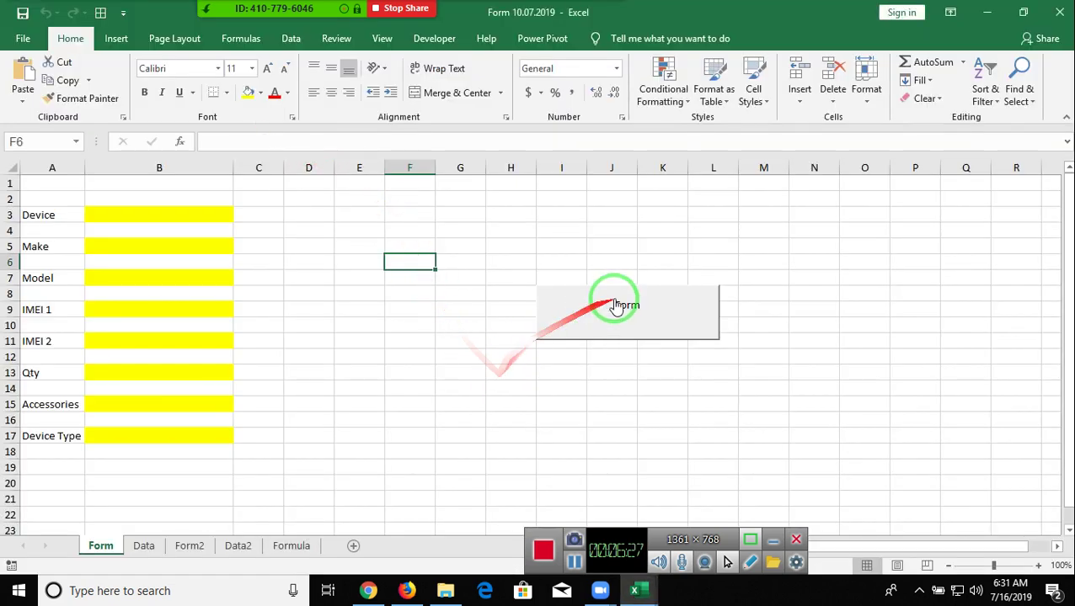
click(613, 313)
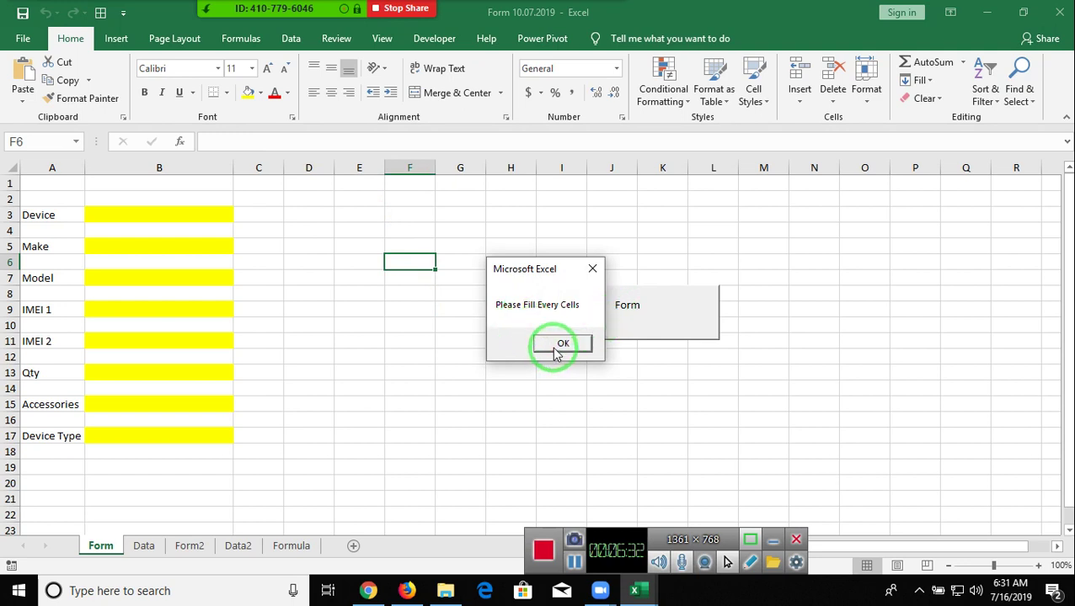
click(558, 347)
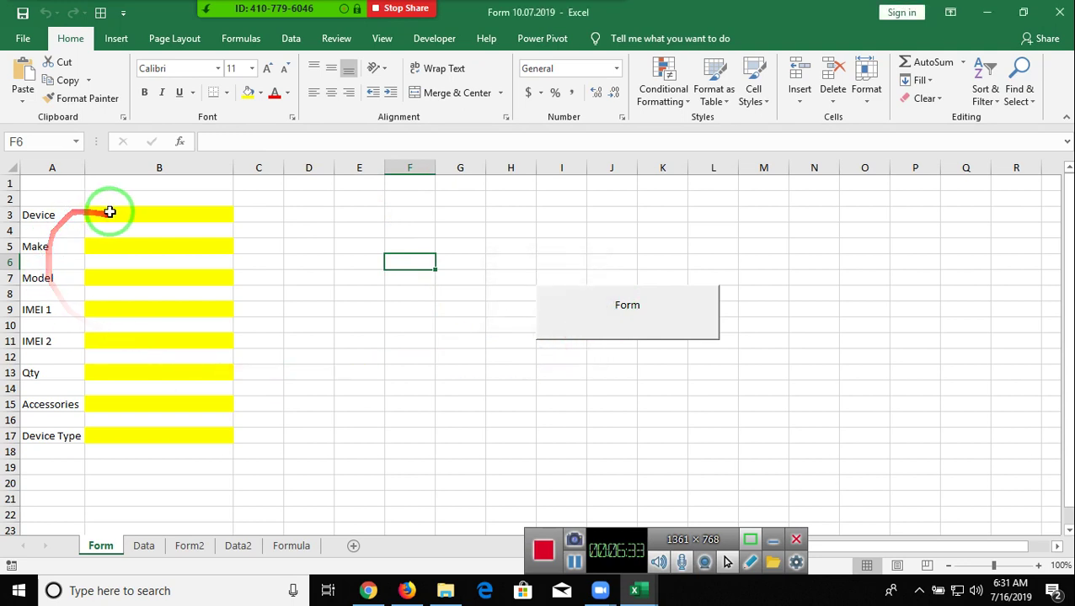
click(112, 430)
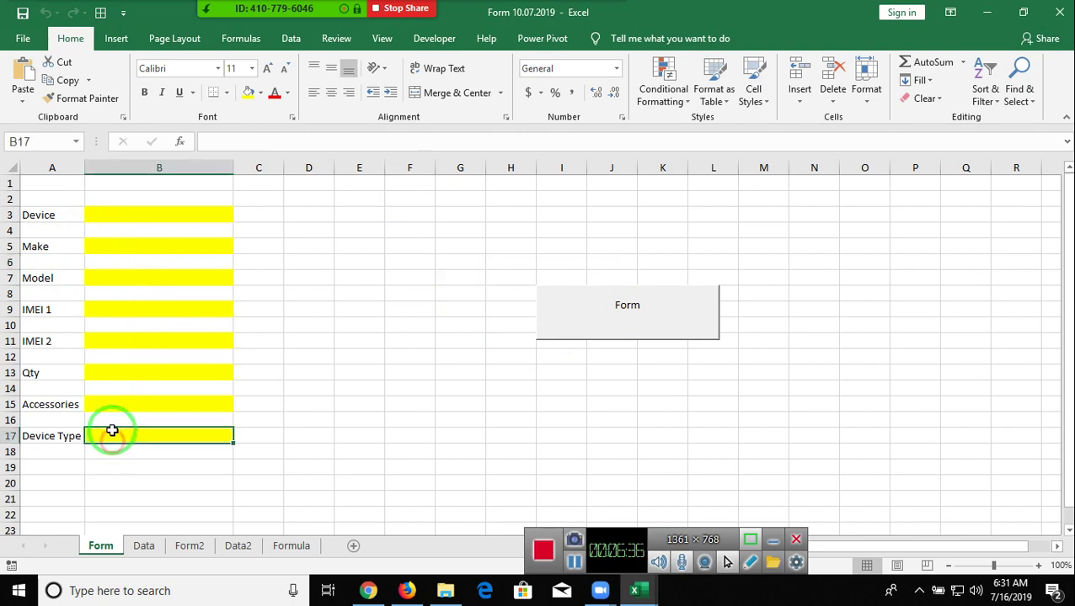
click(127, 209)
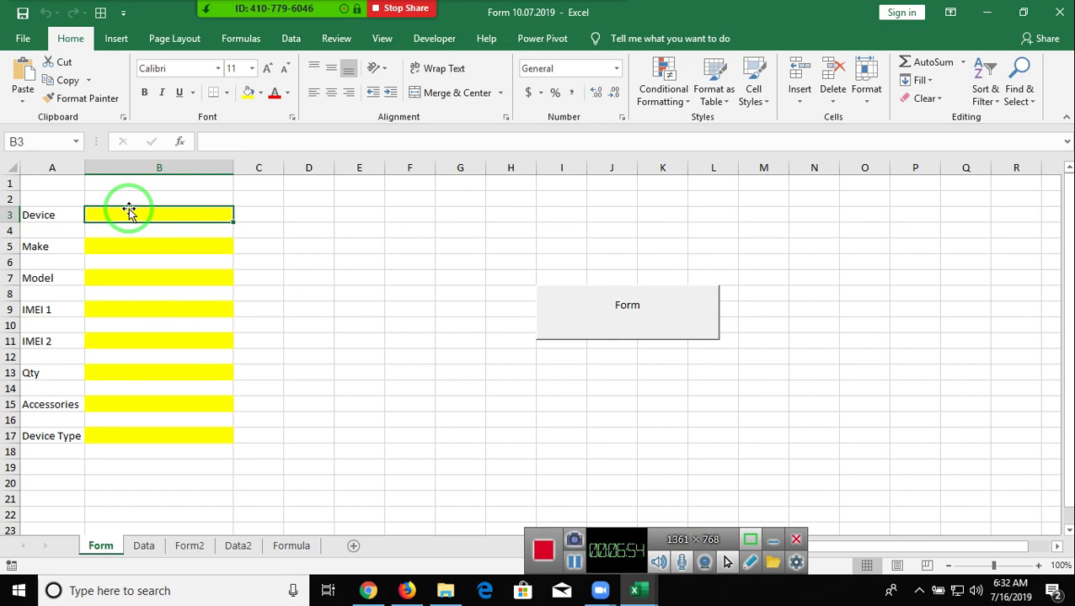
Insert blank lines at the top of the form macro for a new check
key(alt+Tab)
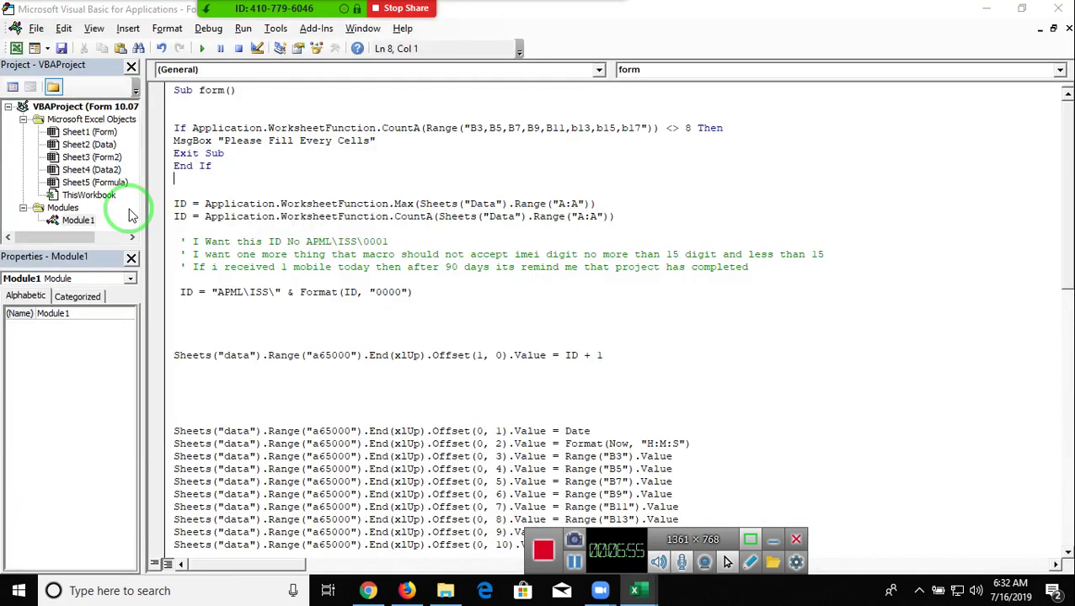
key(Up)
key(Up)
key(Up)
key(Return)
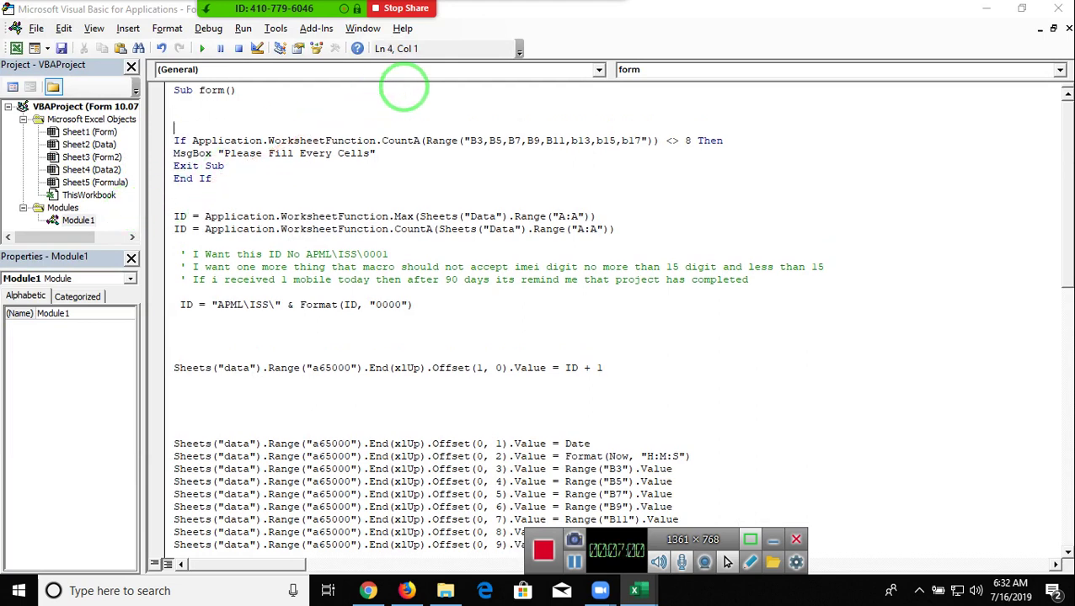
key(Return)
key(Return)
key(Up)
key(Up)
Add If Range("B3").Value=0 Then, MsgBox "Please Enter Device ", Exit Sub and End If
text(if )
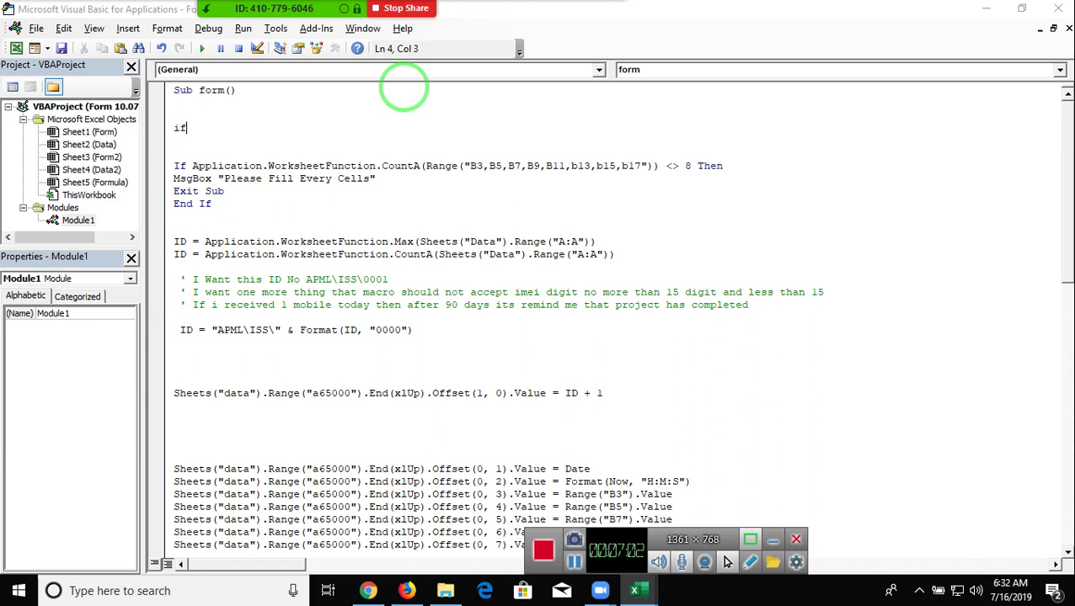
text(range()
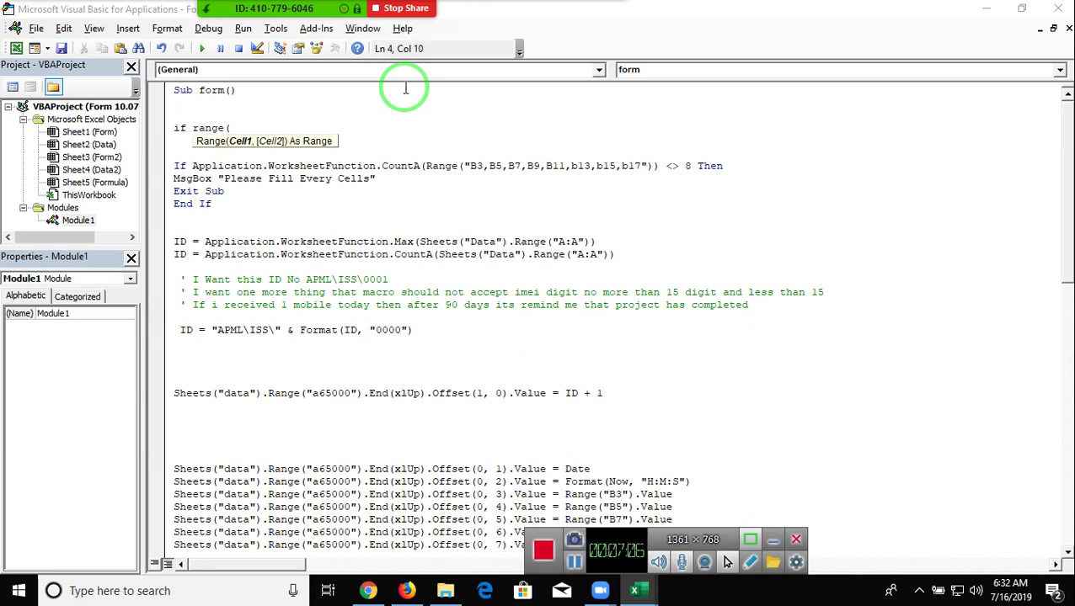
text("B)
text(3")
text().Value)
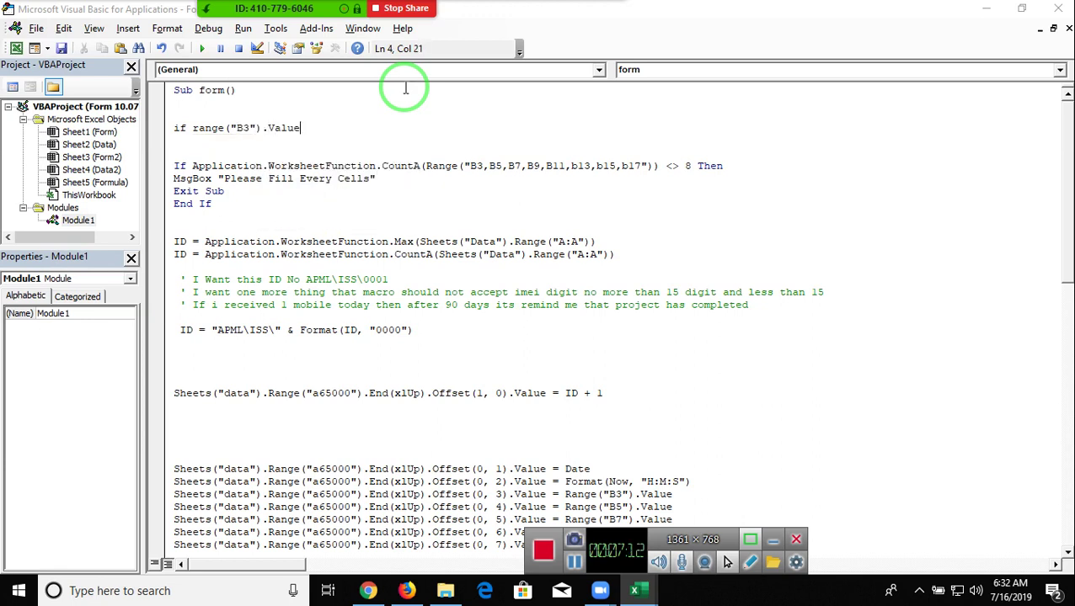
text(=0 then)
key(Return)
text(msgbox "Please Enter Device )
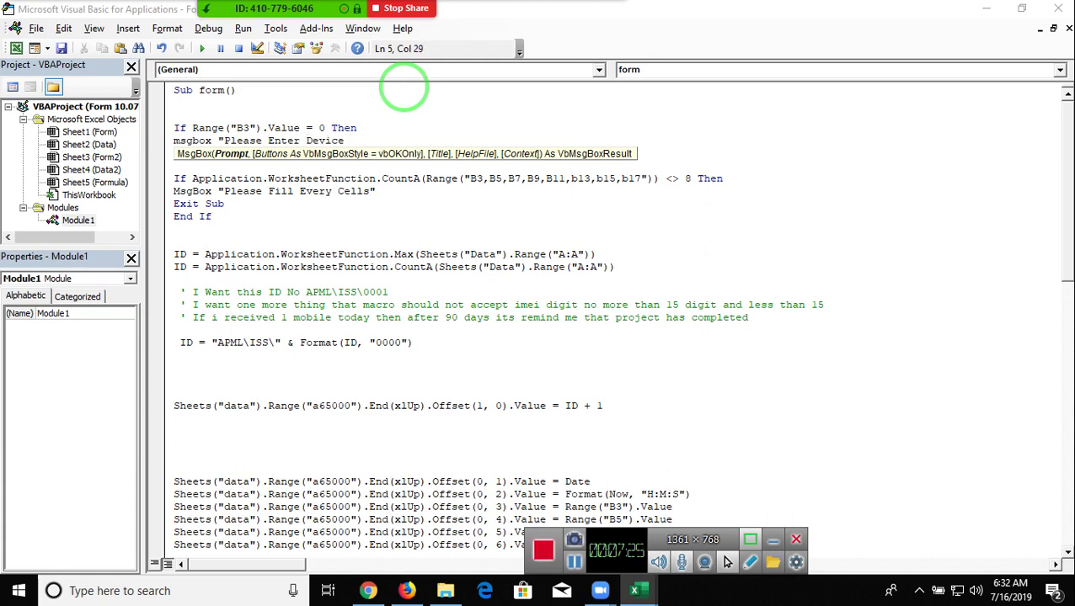
text(")
key(Return)
text(exitsub)
key(Return)
text(end if)
key(Return)
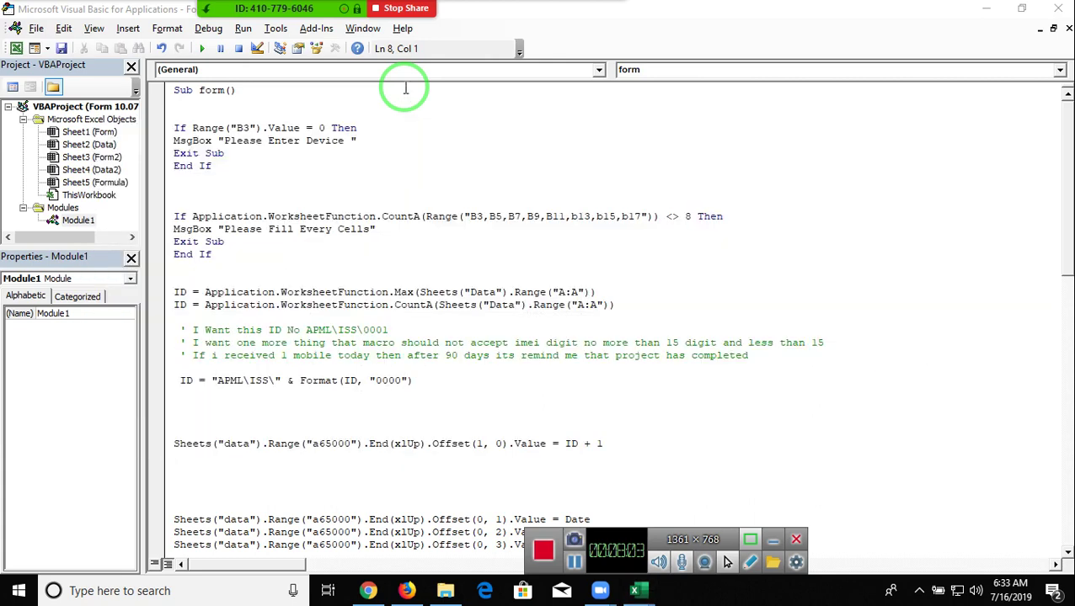
key(alt+F11)
key(Down)
key(Down)
key(Down)
key(Down)
key(Down)
key(Down)
key(Down)
key(Down)
key(Down)
key(Down)
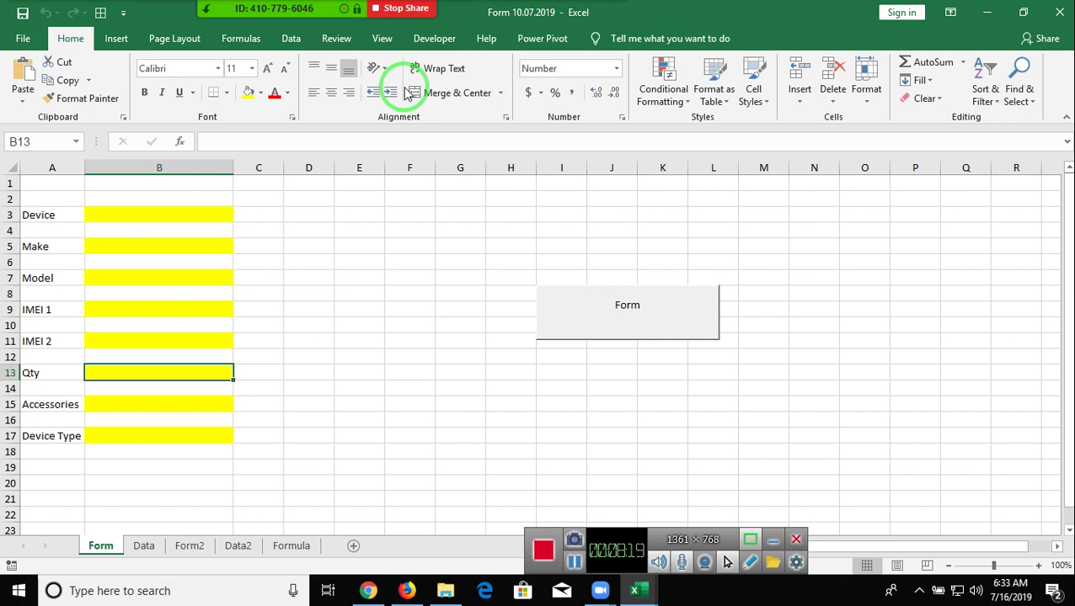
Give B13 a Data Validation rule: whole number between 5 and 50
mouse_move(264, 17)
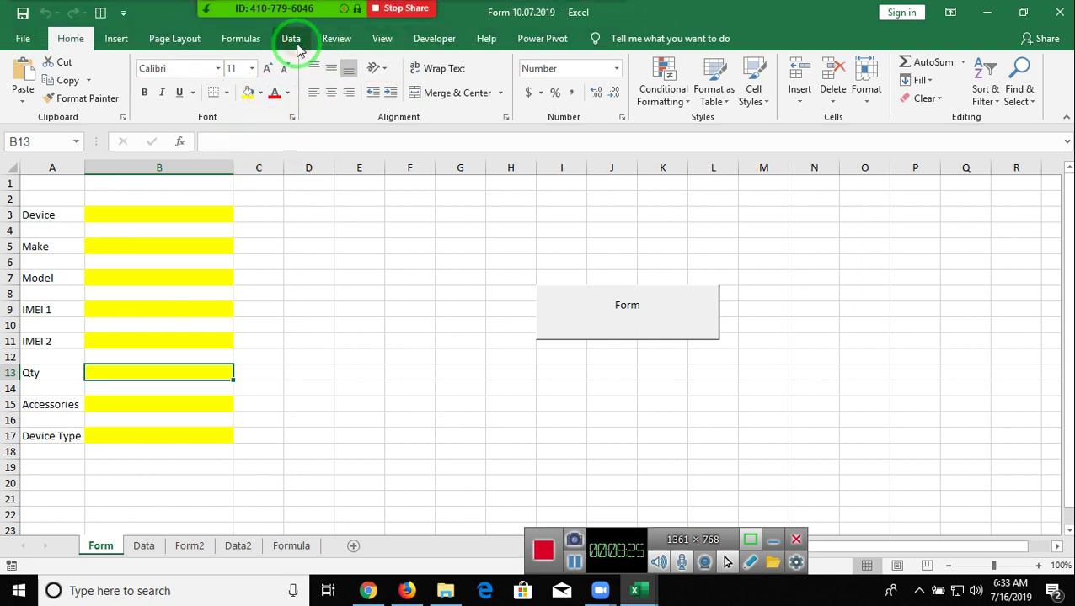
click(292, 42)
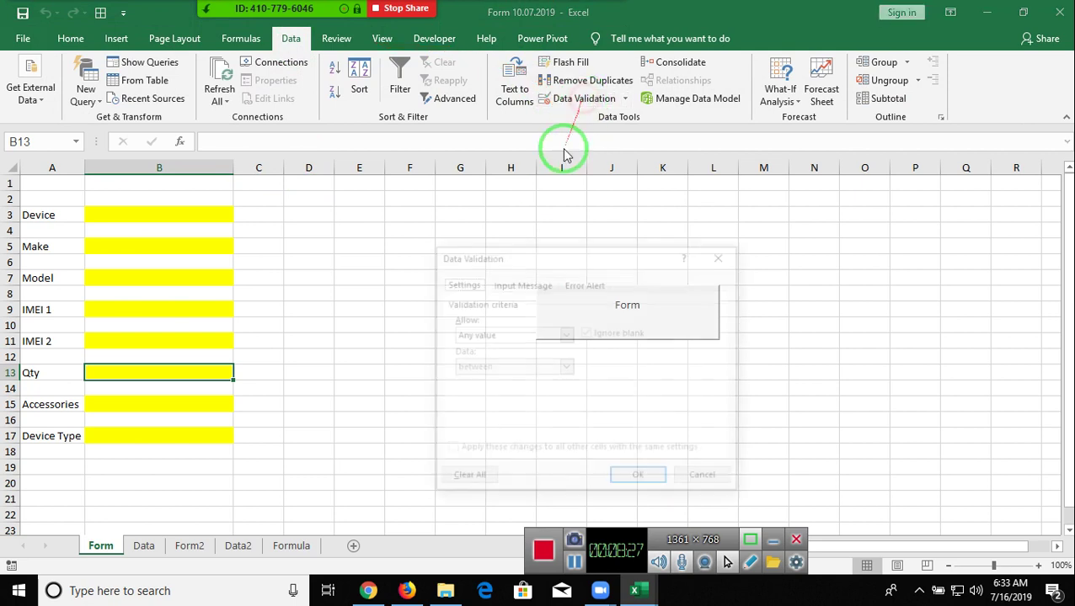
click(497, 335)
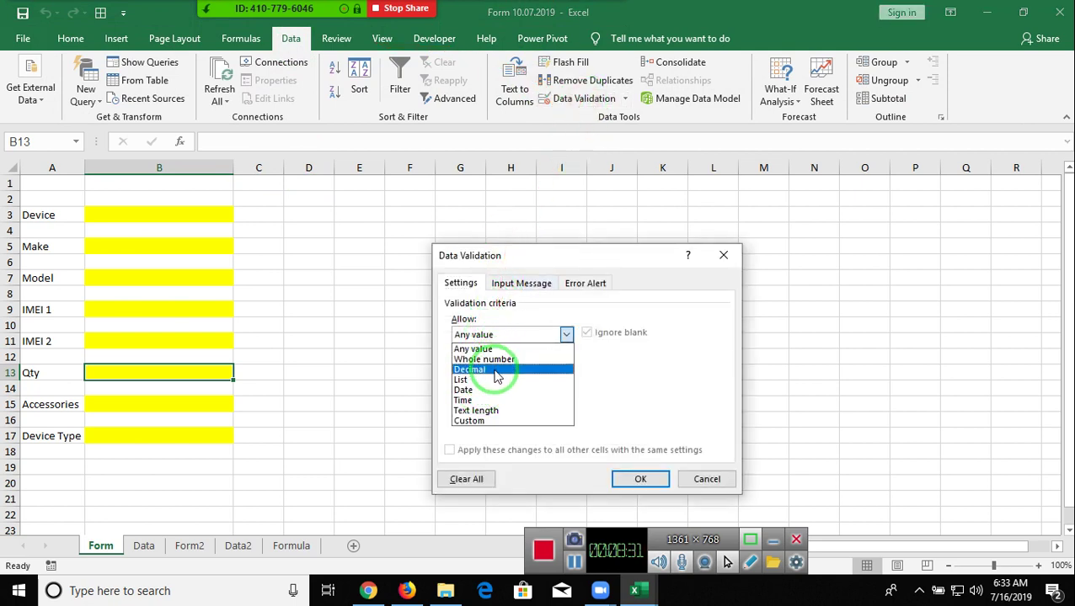
click(495, 360)
click(492, 367)
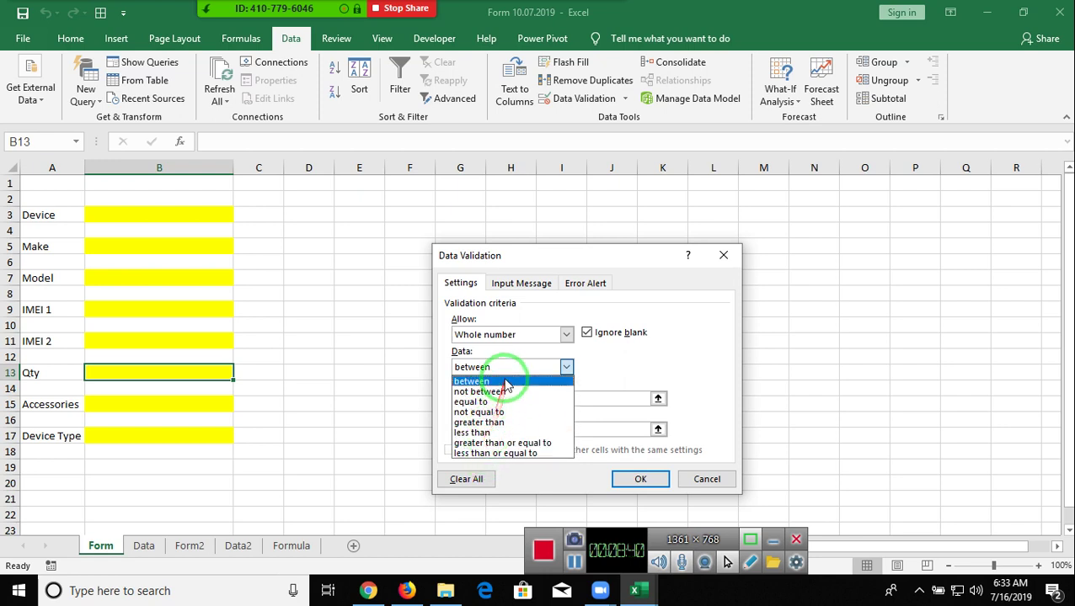
click(501, 381)
click(514, 398)
text(5)
key(Tab)
text(50)
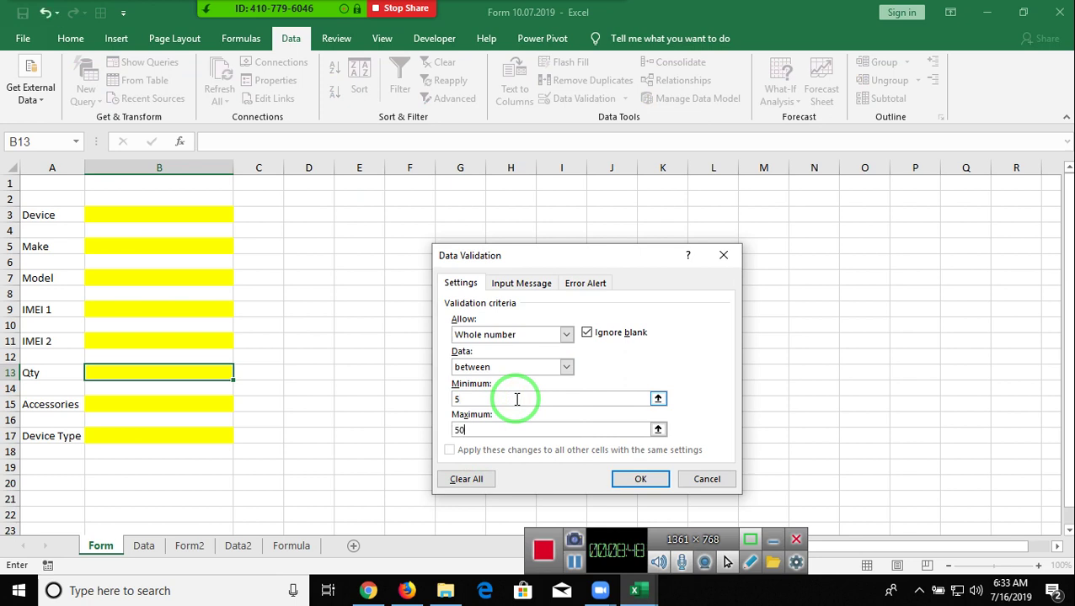
key(Return)
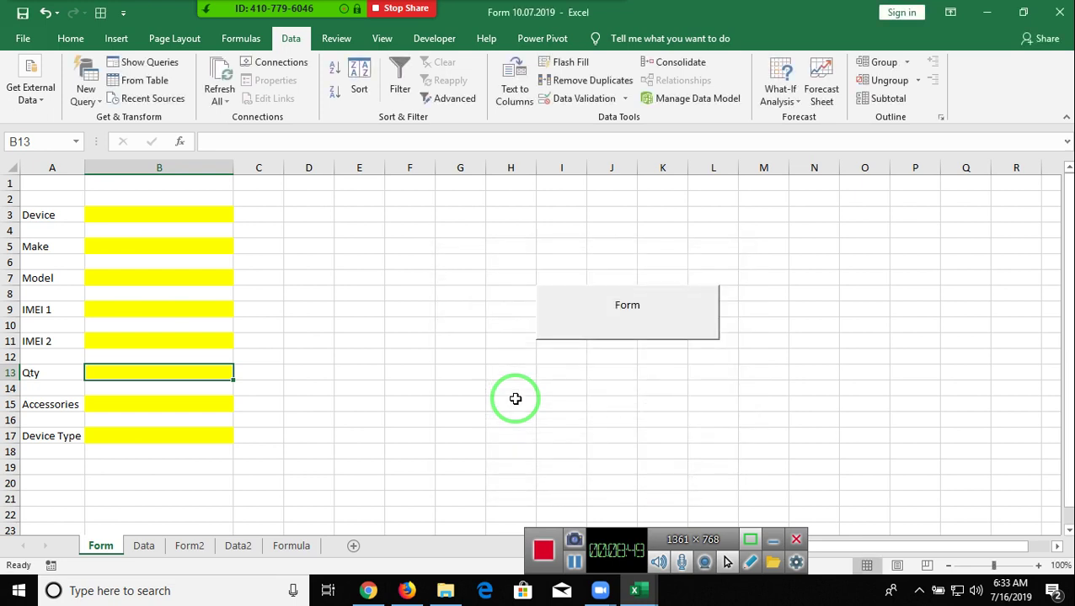
Test the rule by entering the out-of-range quantity 4 in B13
text(5)
key(BackSpace)
text(4)
click(515, 398)
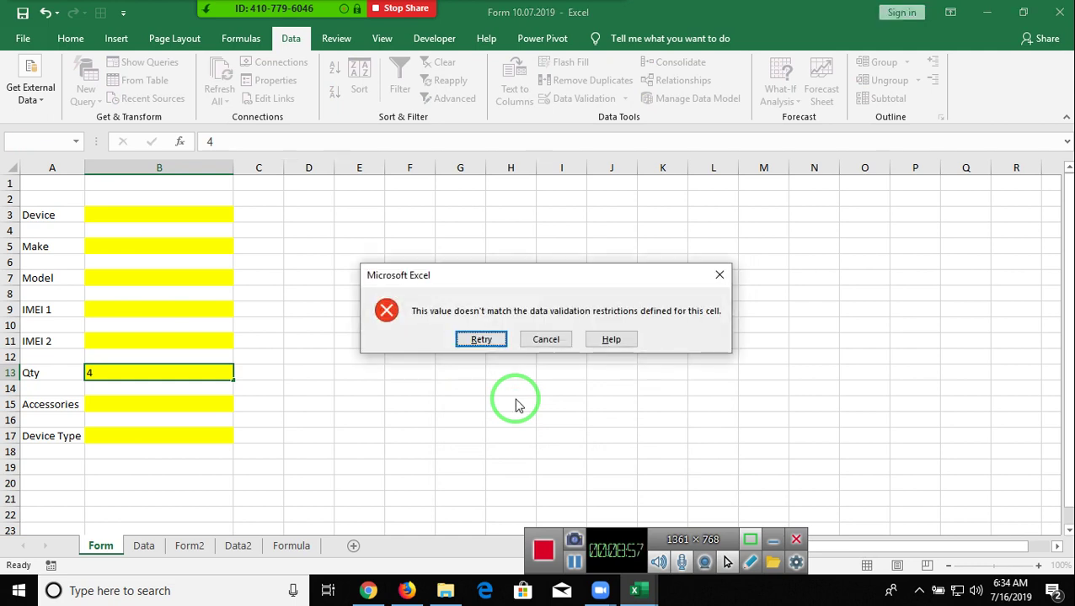
Cancel the rejected entry and paste empty cell C13 over B13 to clear its validation
key(Escape)
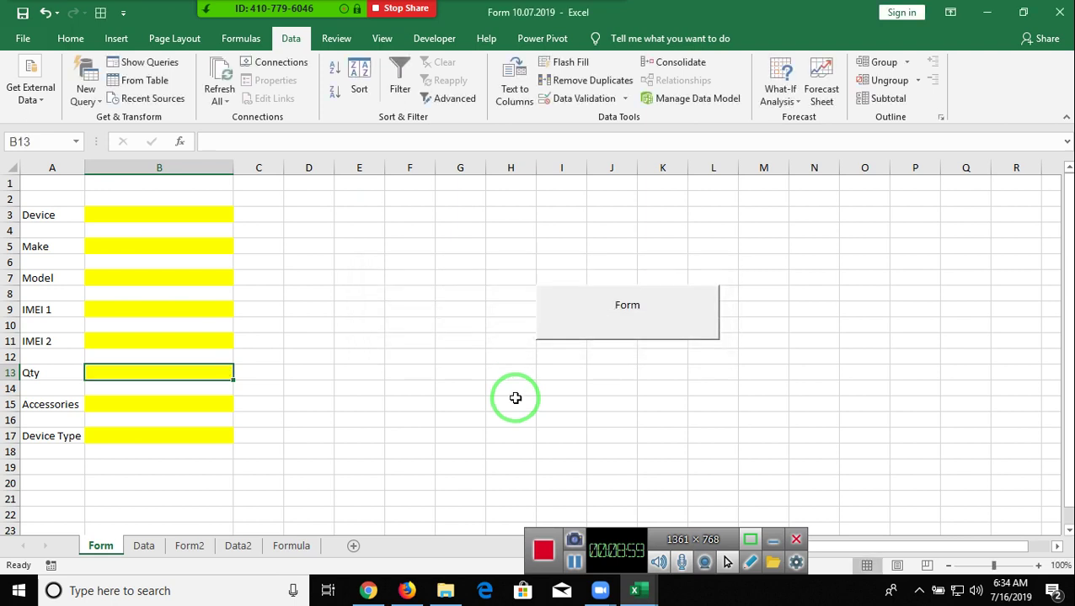
key(Right)
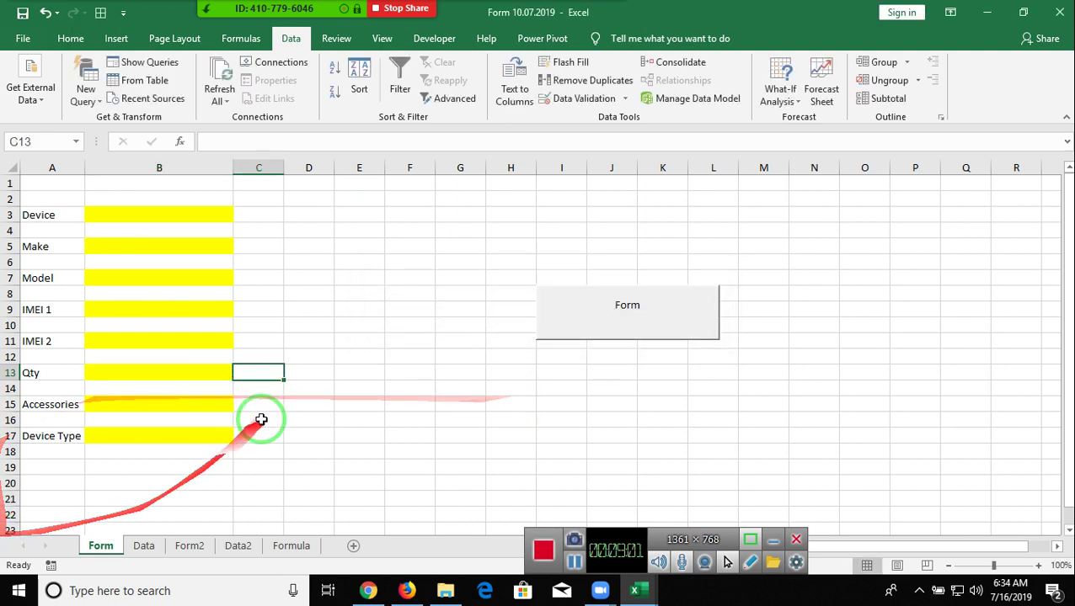
key(ctrl+c)
key(Left)
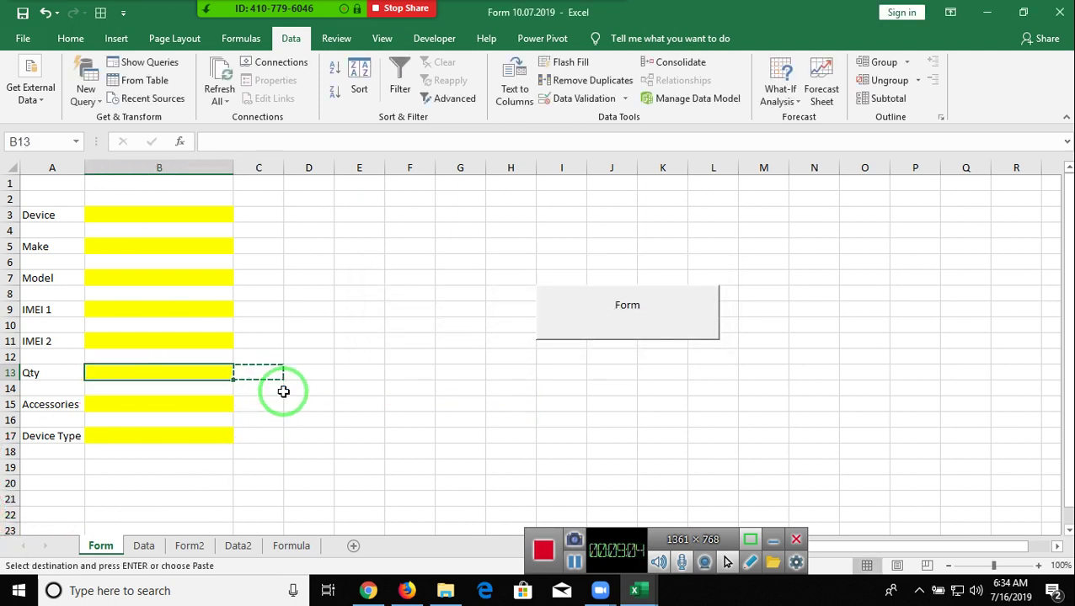
key(Return)
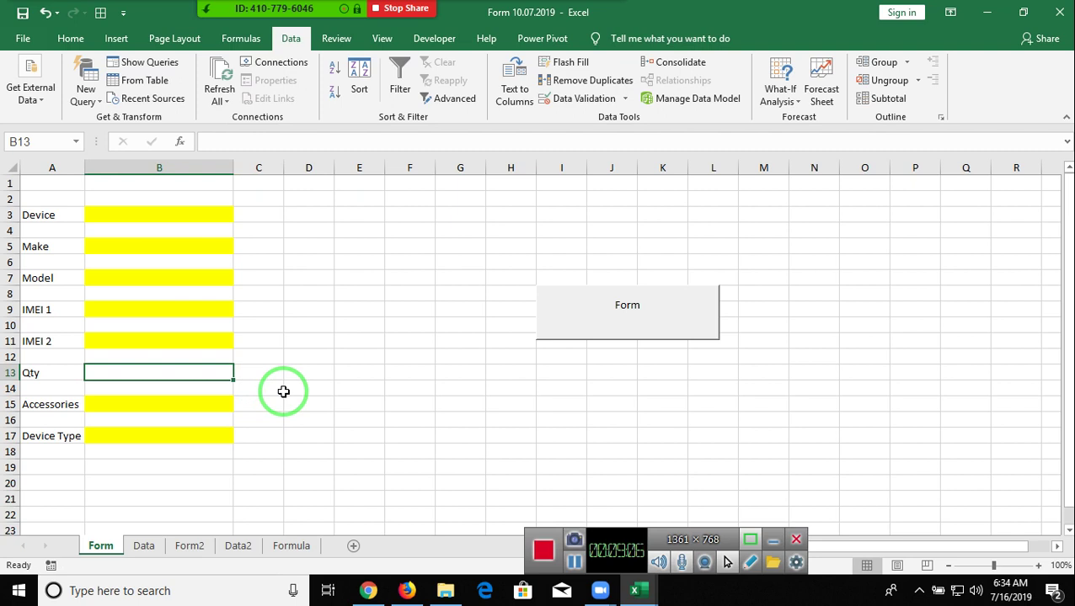
Use Format Painter to copy B11's yellow input formatting onto B13
click(197, 341)
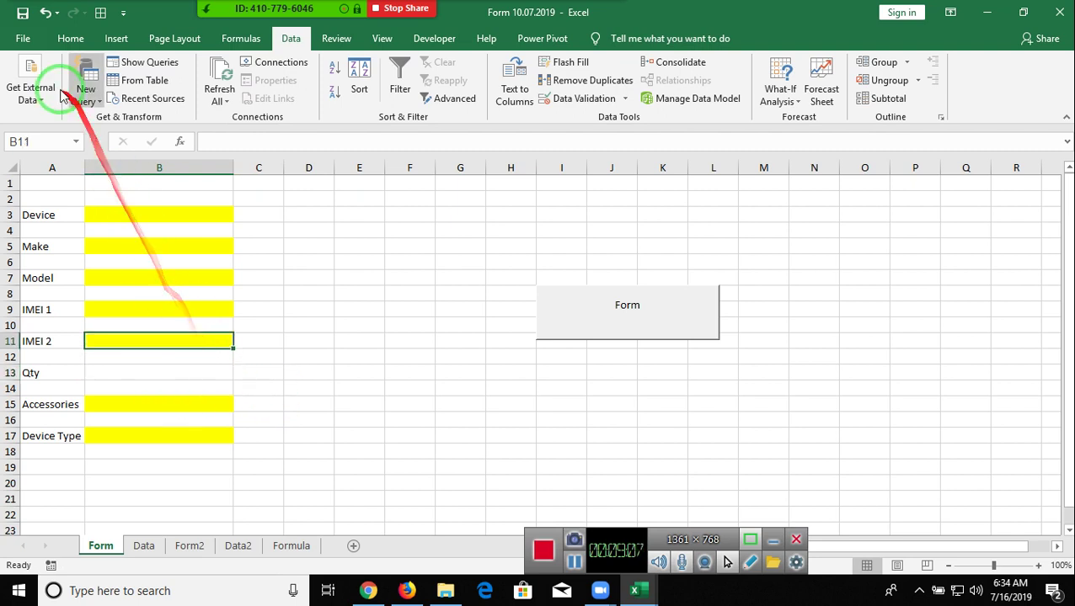
click(69, 38)
click(82, 99)
click(123, 379)
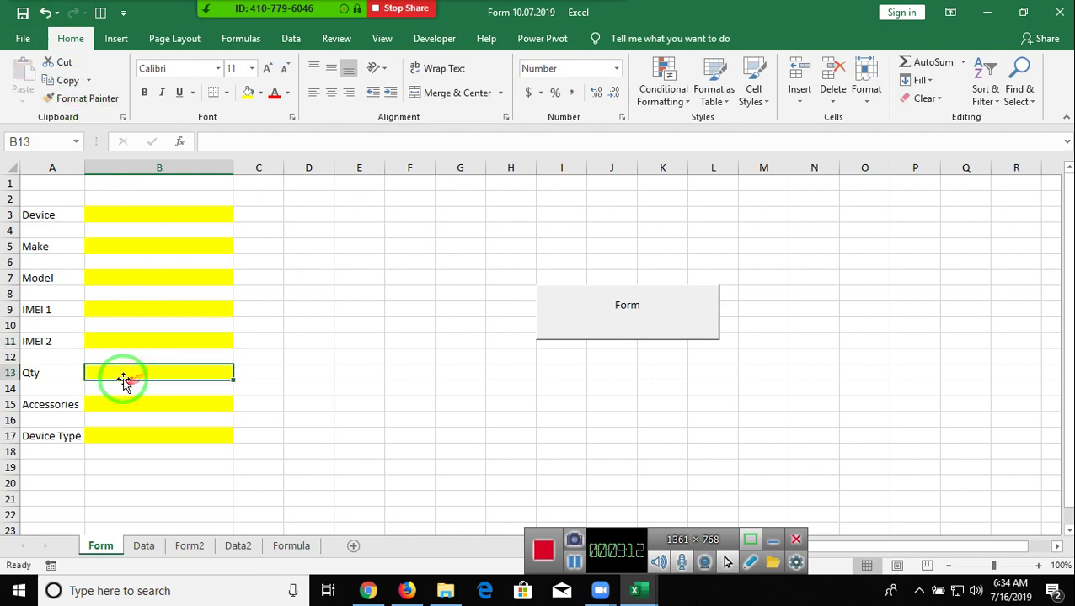
click(214, 338)
key(alt+F11)
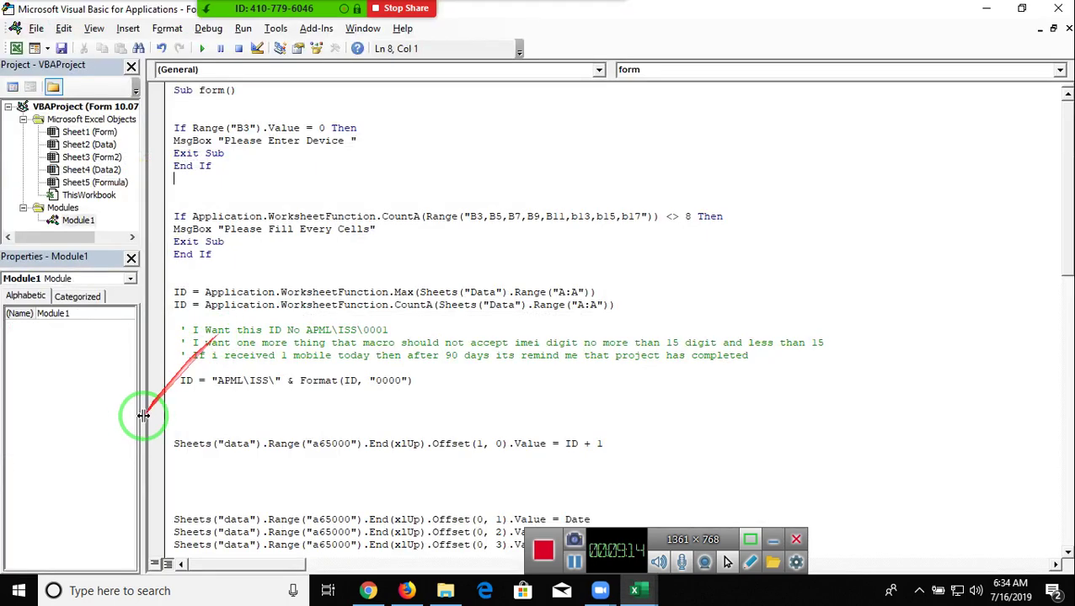
Insert blank lines above the ID code and type If Range("B13").Value >=5 And
click(230, 279)
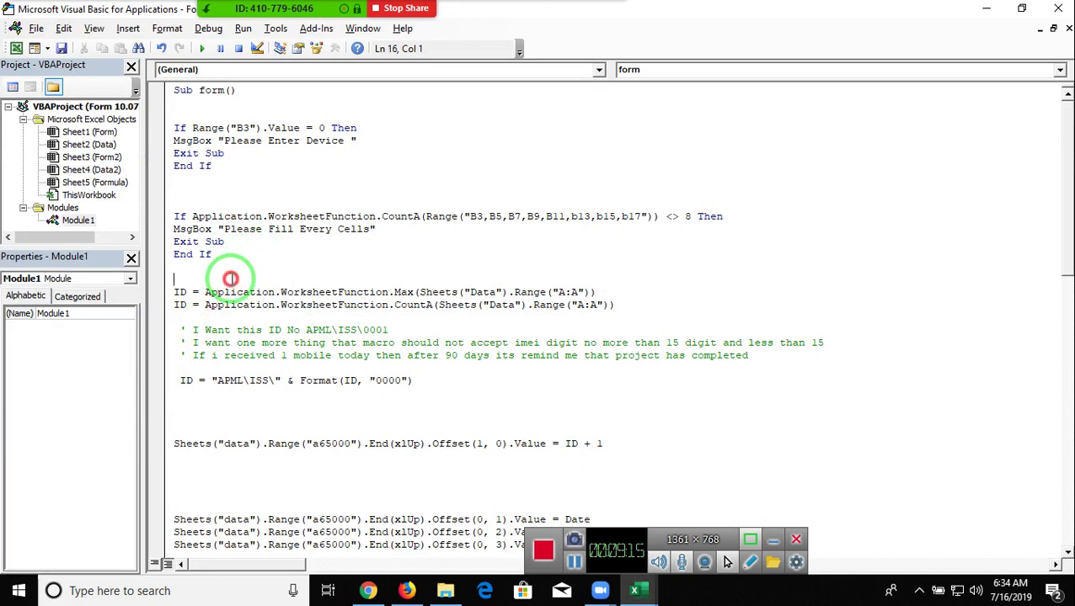
key(Return)
key(Return)
key(Return)
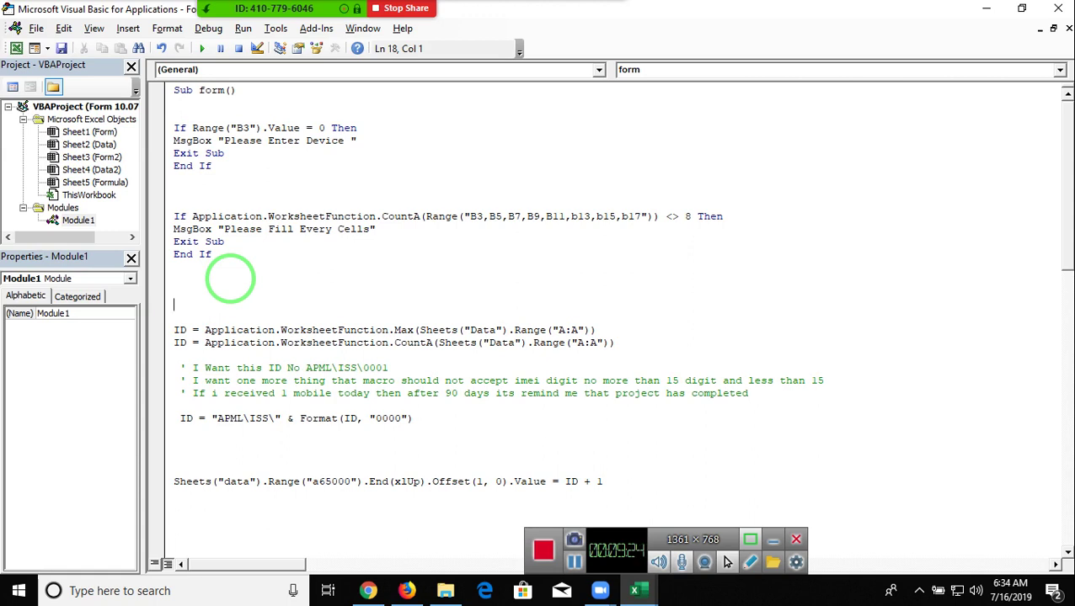
key(Return)
key(Up)
text(if )
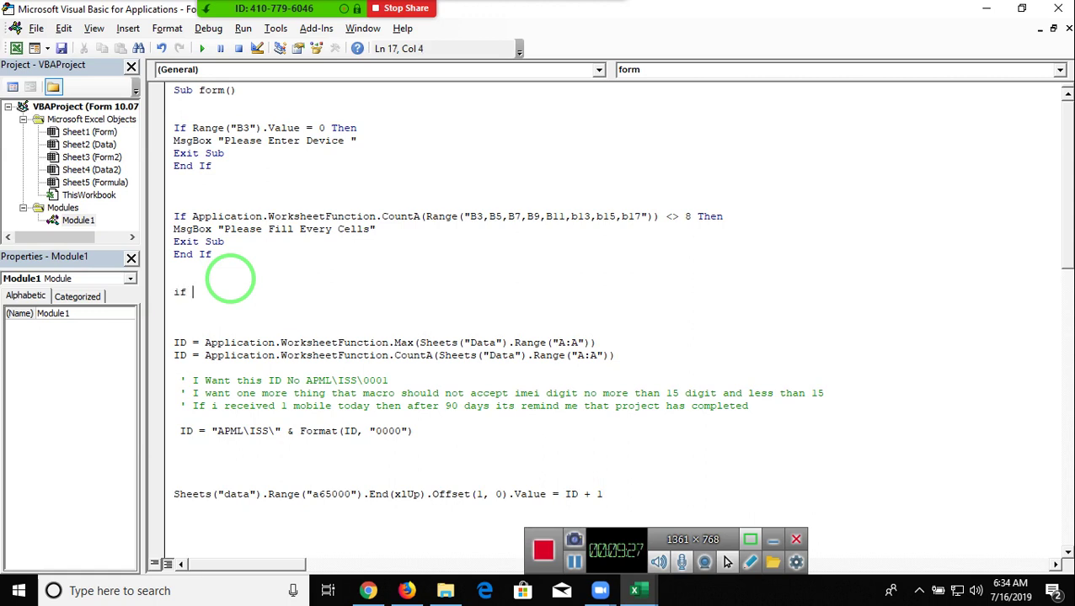
text(range)
text(()
key(alt+F11)
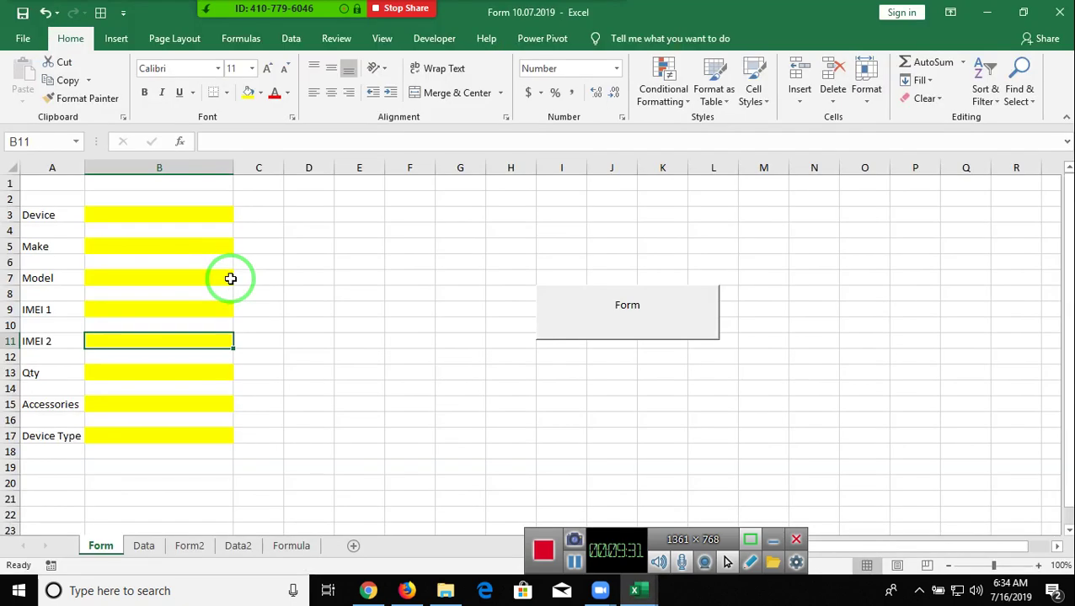
key(Down)
key(Down)
key(alt+Tab)
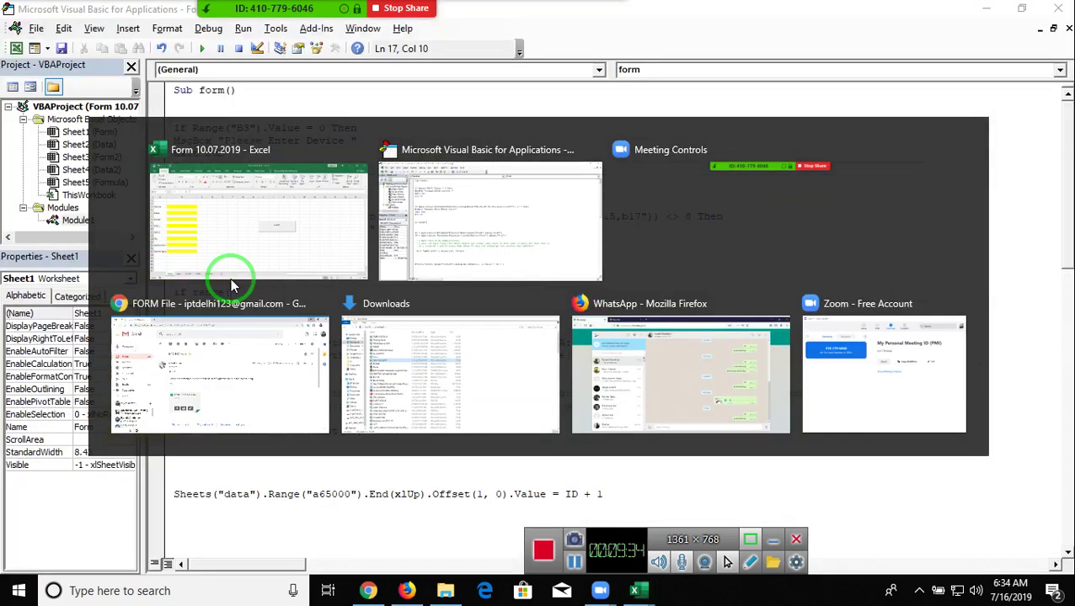
text(")
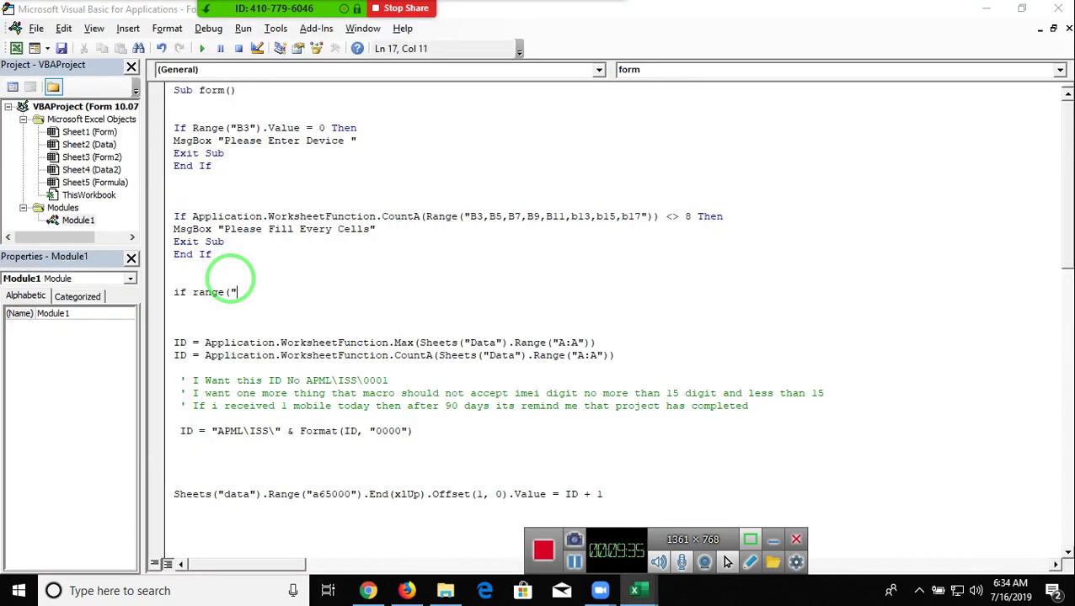
text(B1)
text(3")
text().valu)
key(Tab)
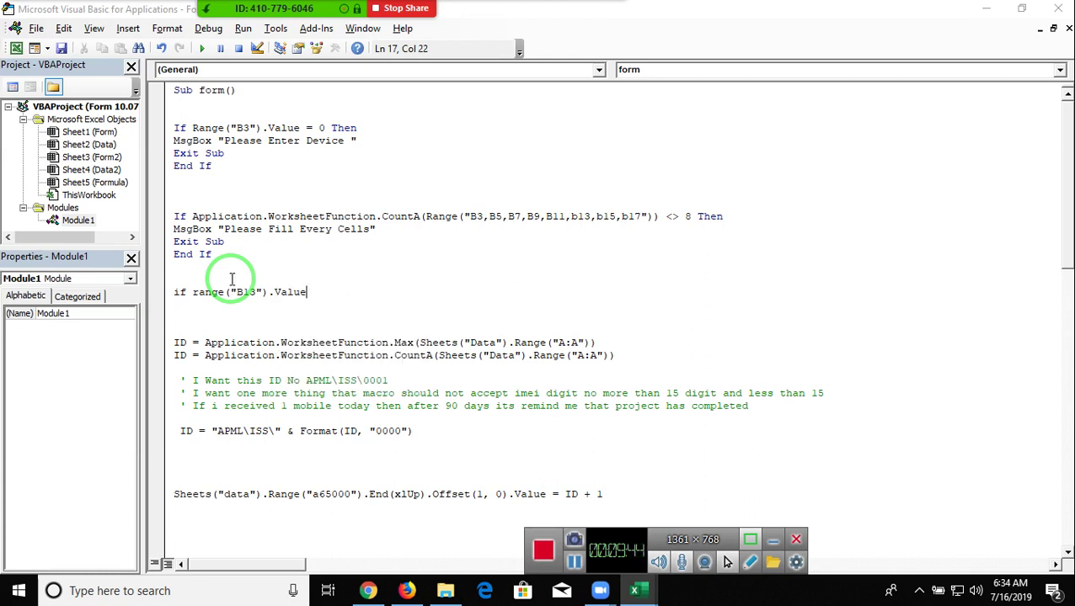
text(>)
text(=5 )
text(and)
Copy the B13 condition and paste it after And as Range("B13").Value <= 50 Then
key(Left)
key(Left)
key(Left)
key(Left)
key(Left)
key(Left)
key(Left)
key(Left)
key(Left)
key(shift+Right)
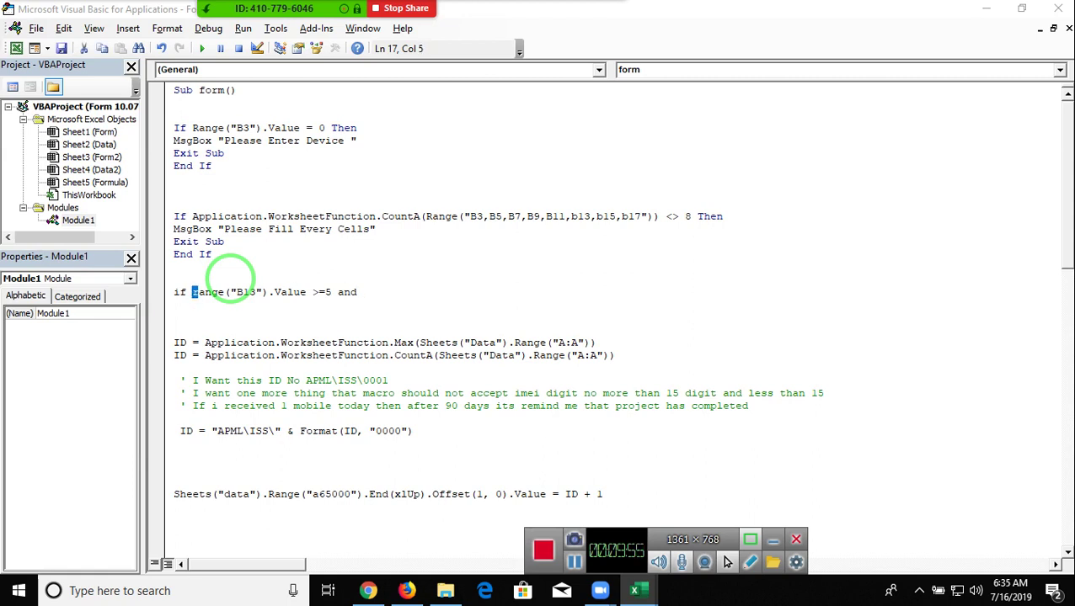
key(shift+Right)
key(shift+Right)
key(shift+Right)
key(shift+Right)
key(shift+Right)
key(shift+Right)
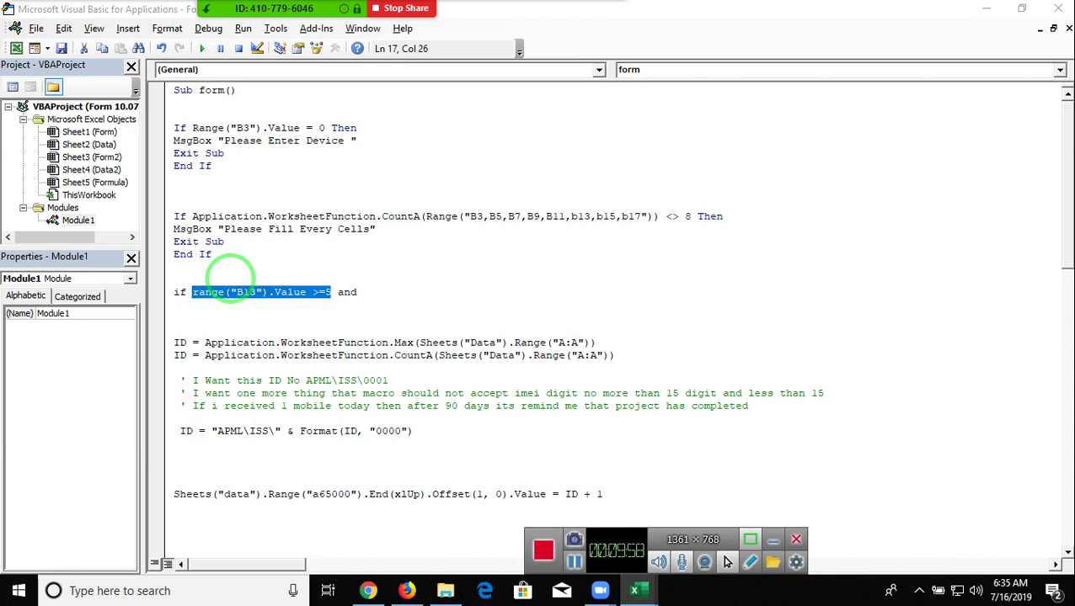
key(End)
key(Return)
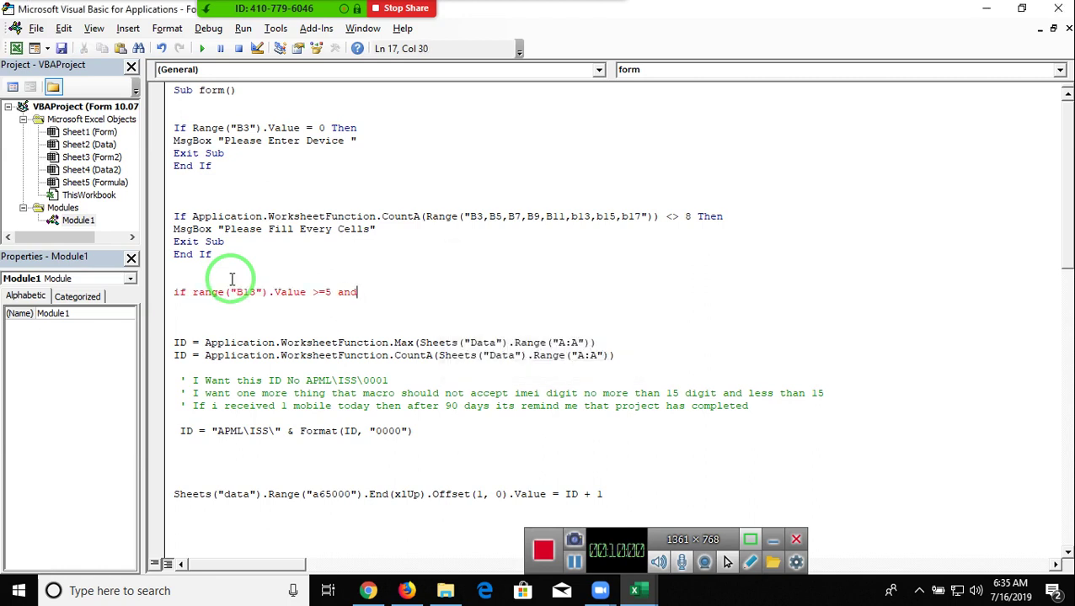
key(ctrl+v)
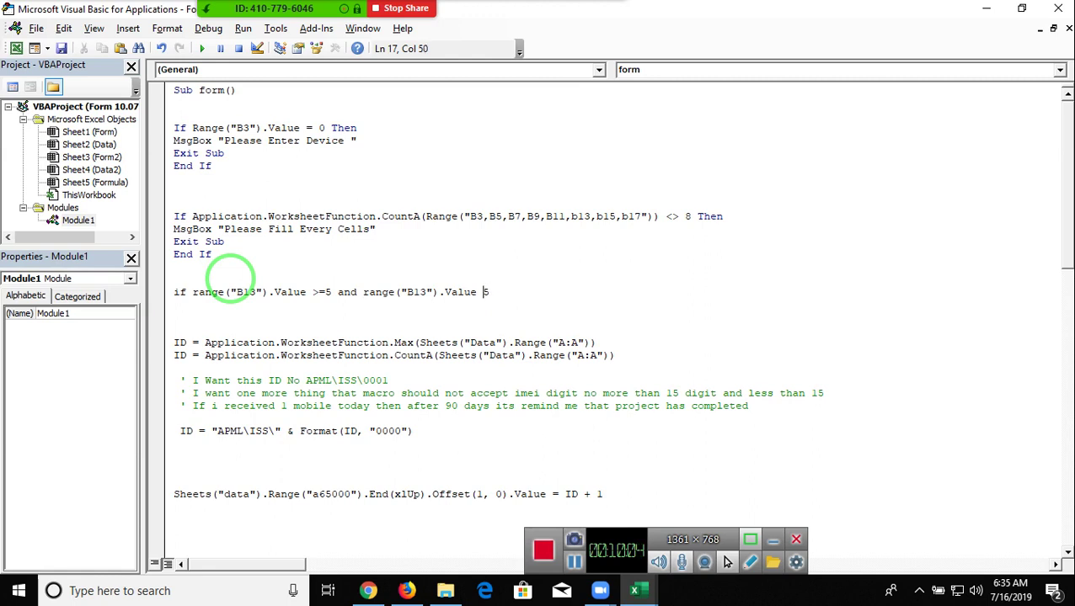
text(<=50 then)
key(Return)
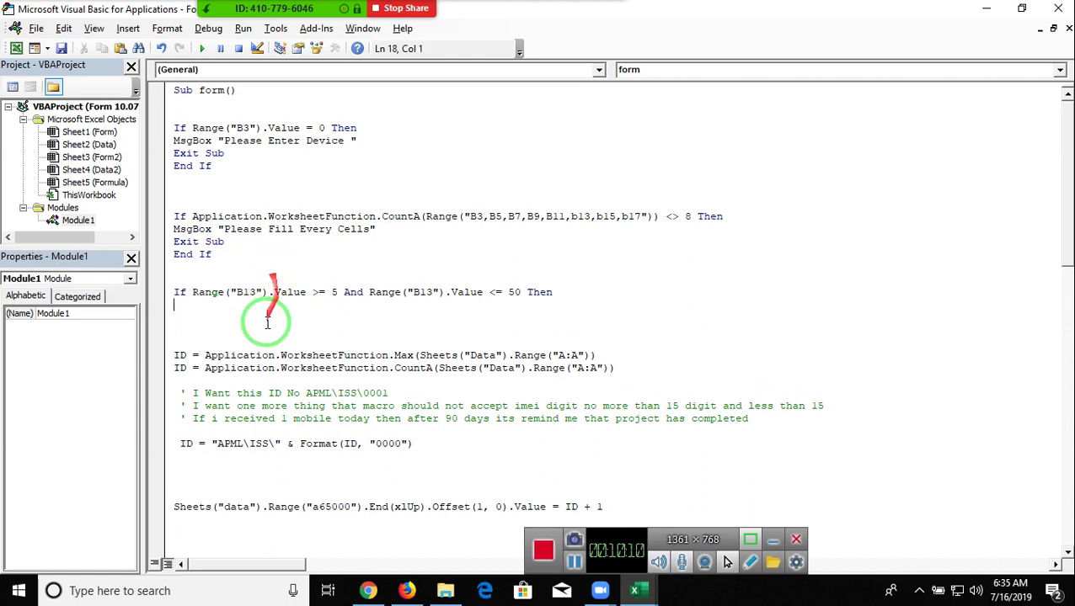
Under the quantity If, add MsgBox "Please Enter Qty between 5 to 50", Exit Sub and End If
double_click(360, 293)
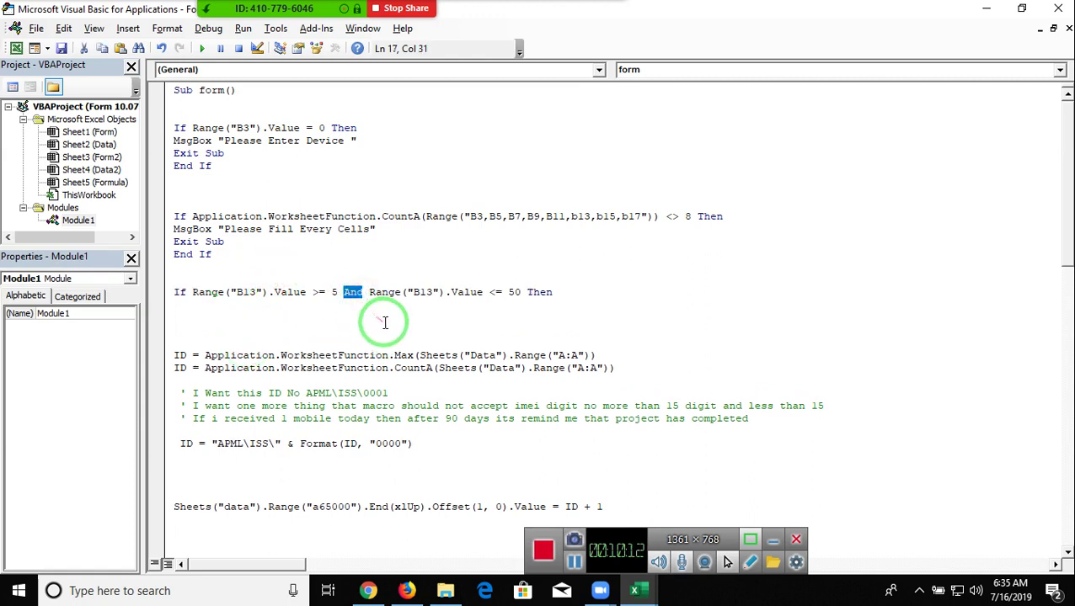
key(Down)
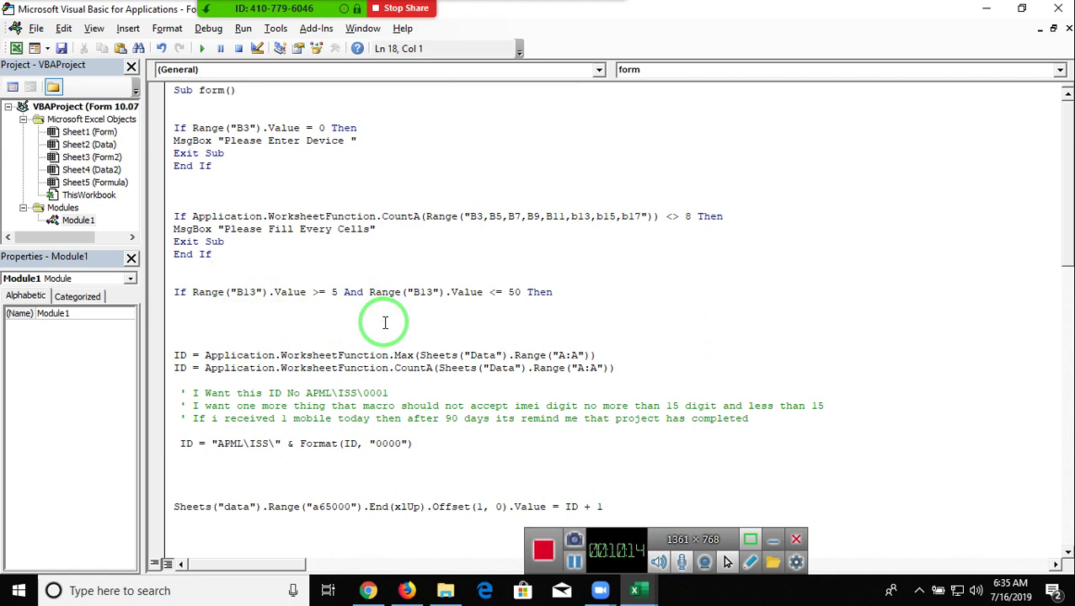
text(msgbo)
text(x )
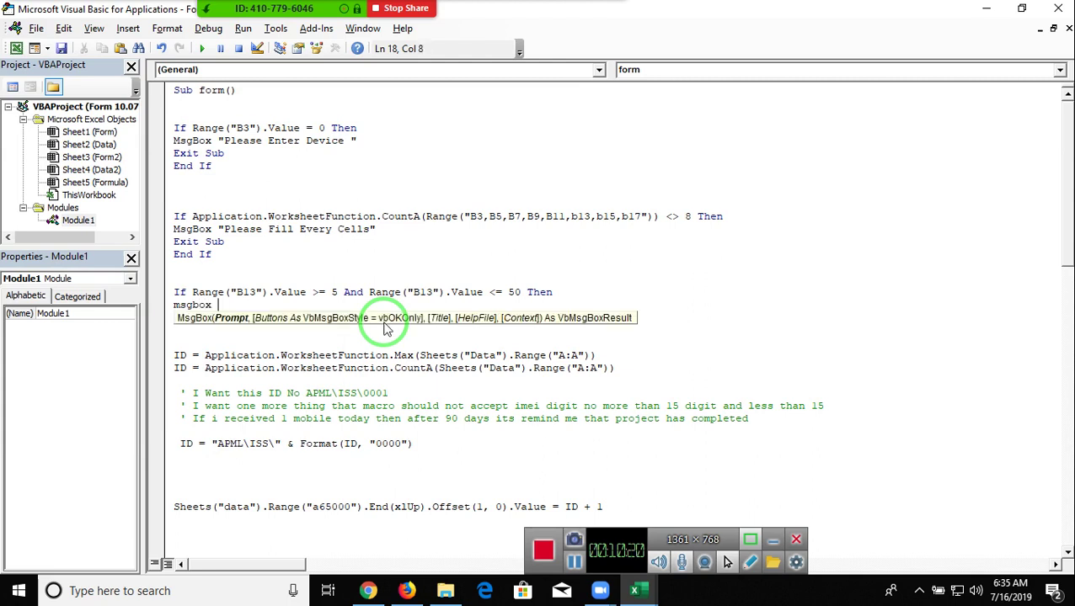
text("Please E)
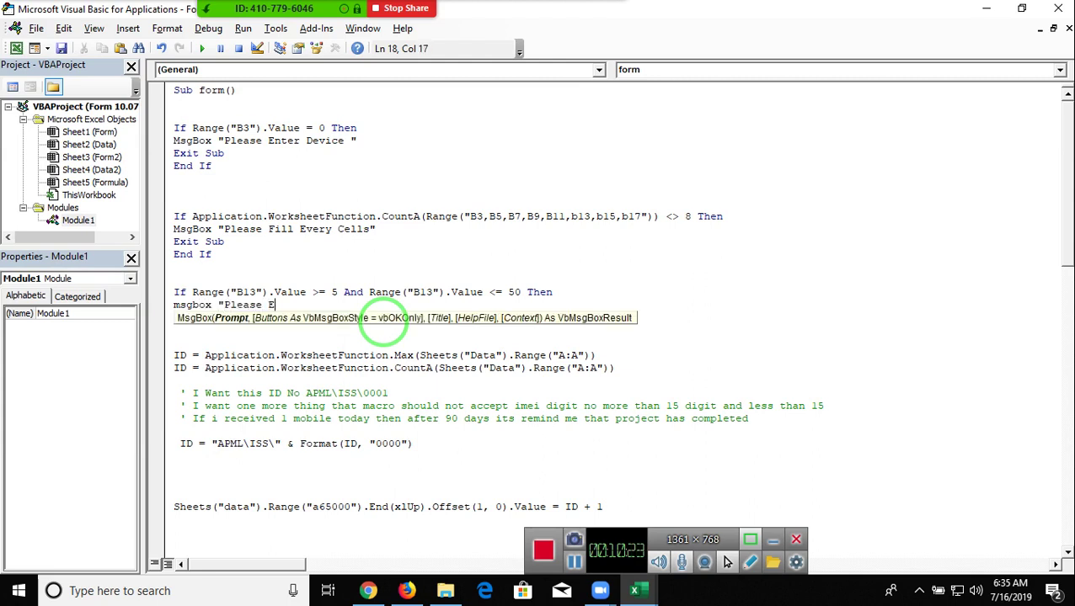
text(er )
text(Q)
text(etbeen 10)
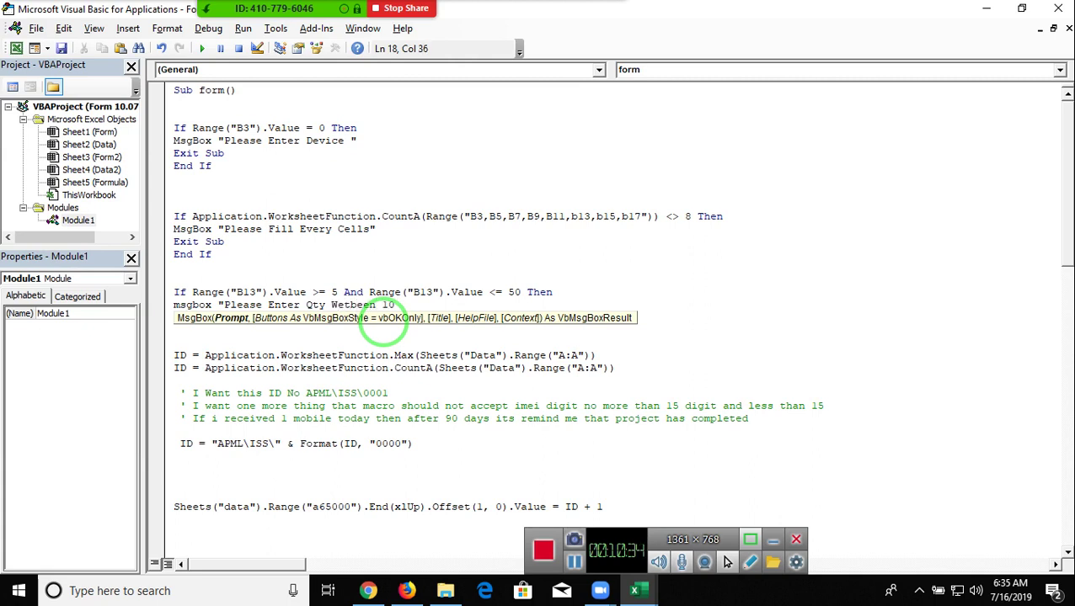
text(25)
text(50)
key(Return)
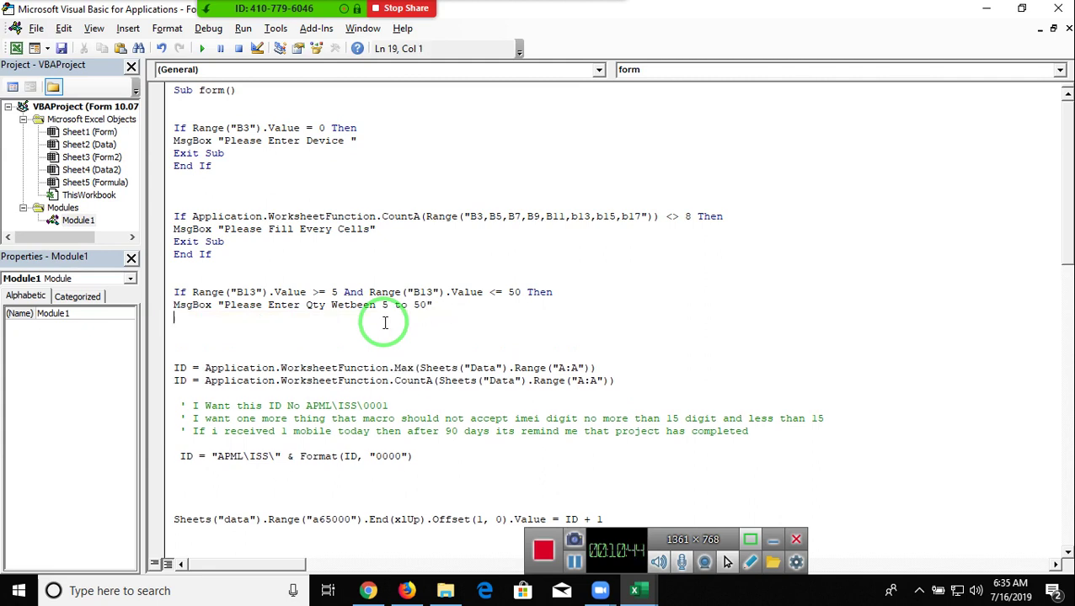
text(e)
text(ub)
key(Return)
text(nd if)
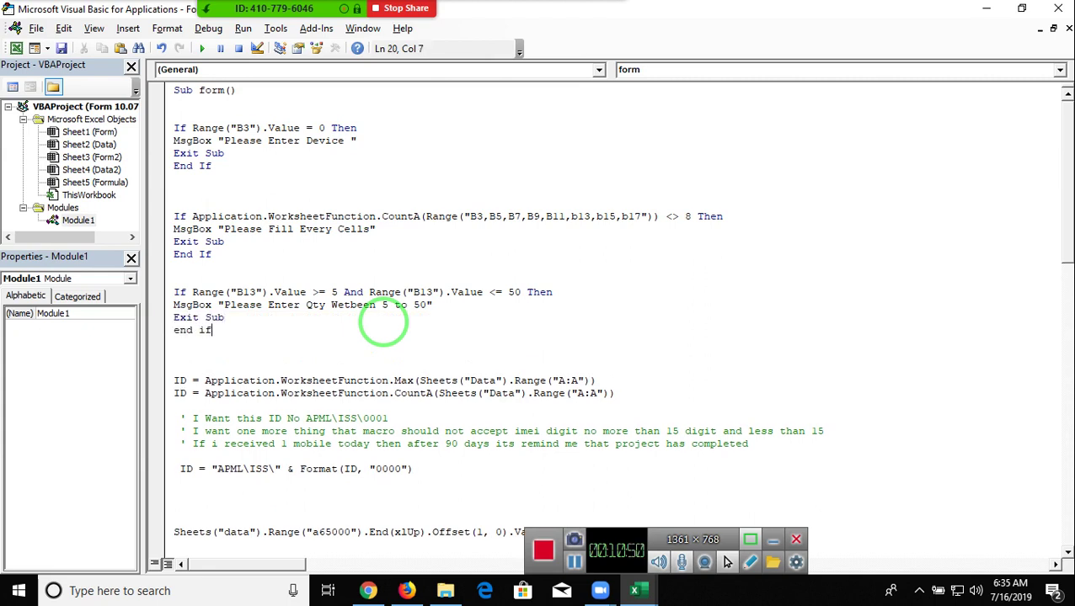
key(Return)
key(alt+Tab)
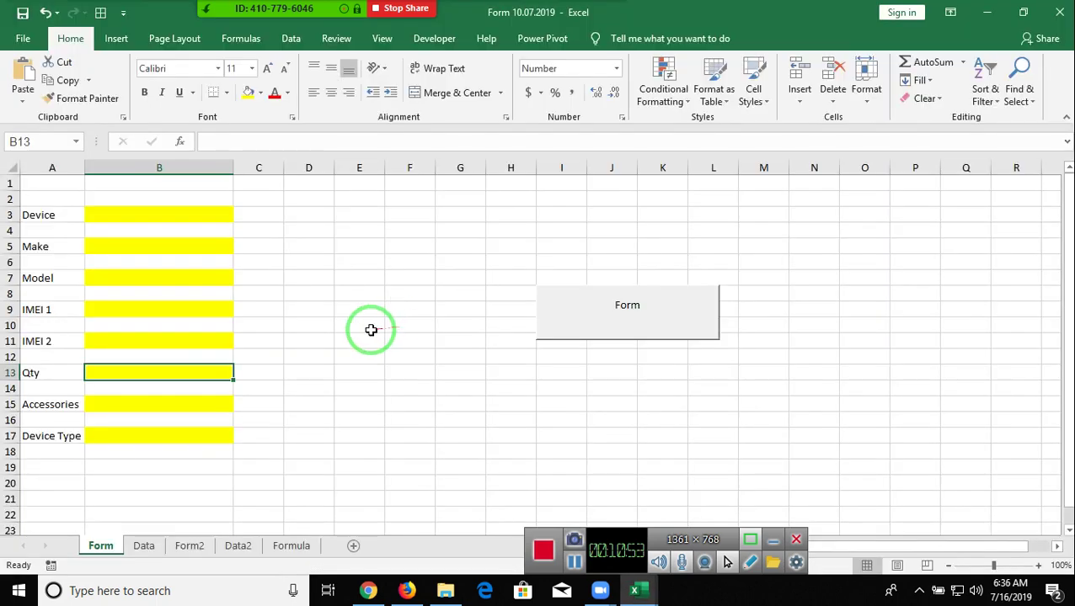
key(alt+Tab)
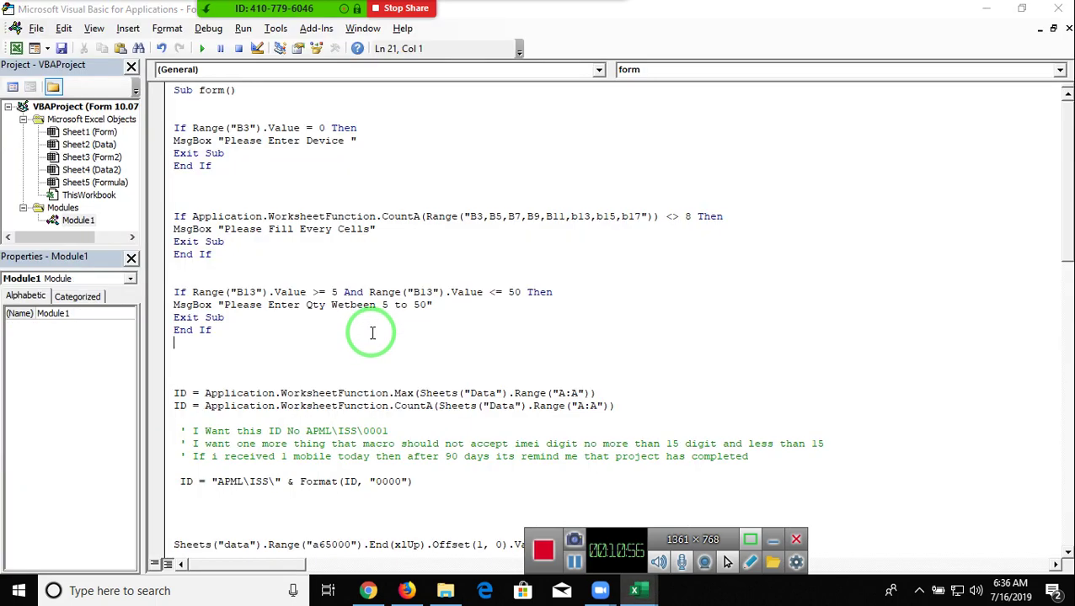
Fill the form with Device DV, Make Sony, Model L1 and two test IMEI numbers
key(alt+Tab)
click(137, 216)
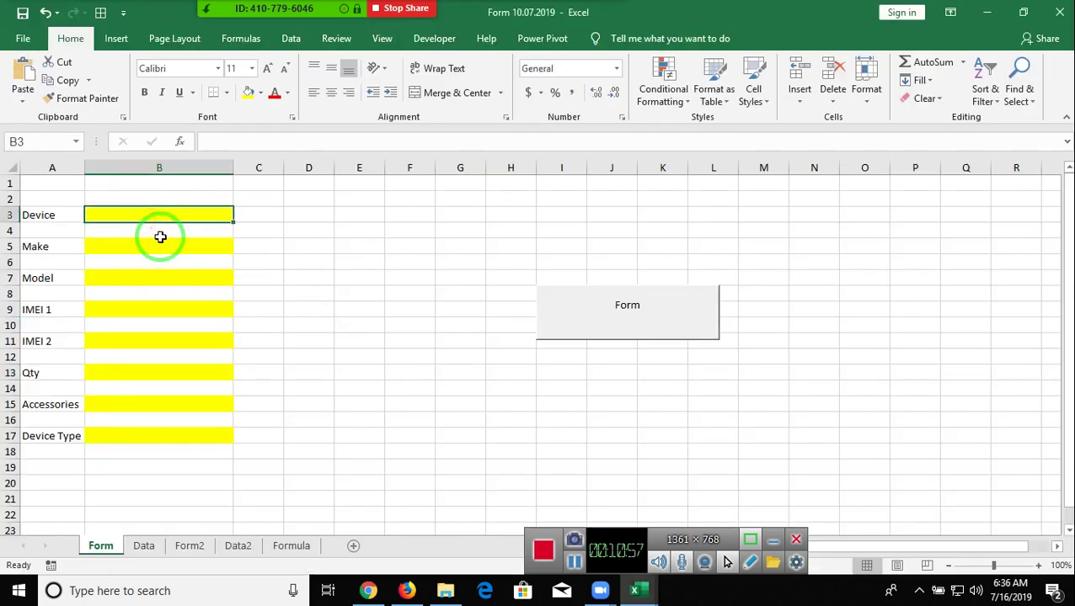
text(DV)
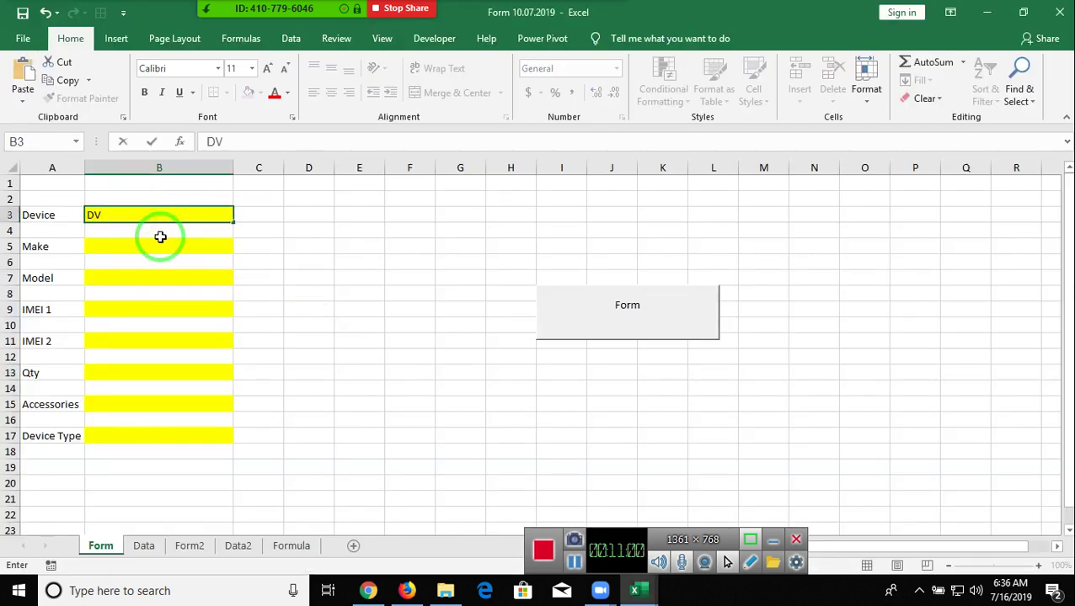
key(Return)
key(Return)
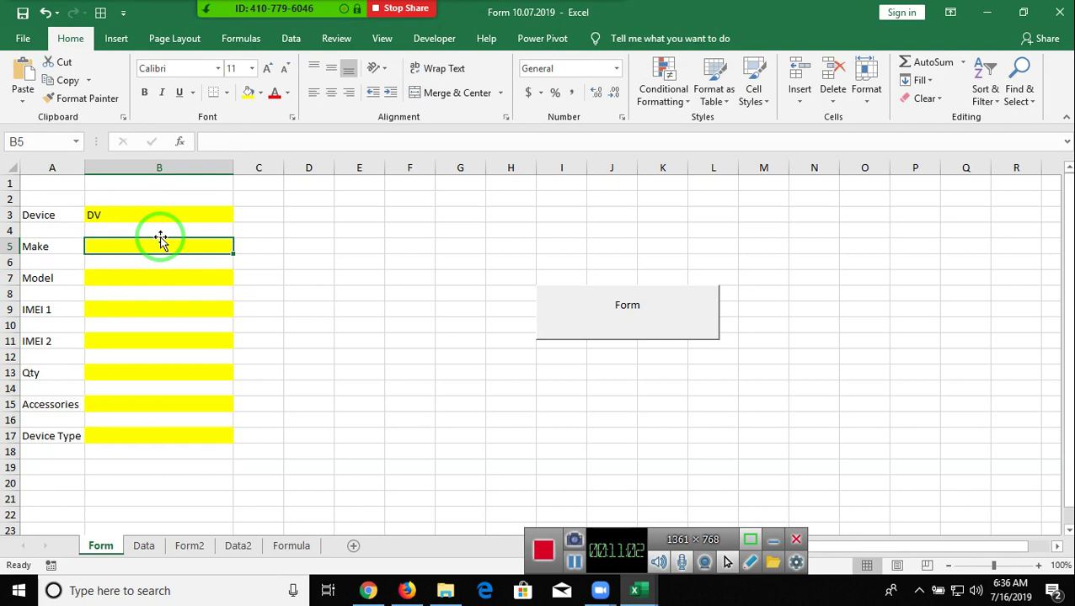
text(Sony)
key(Return)
key(Return)
text(L1)
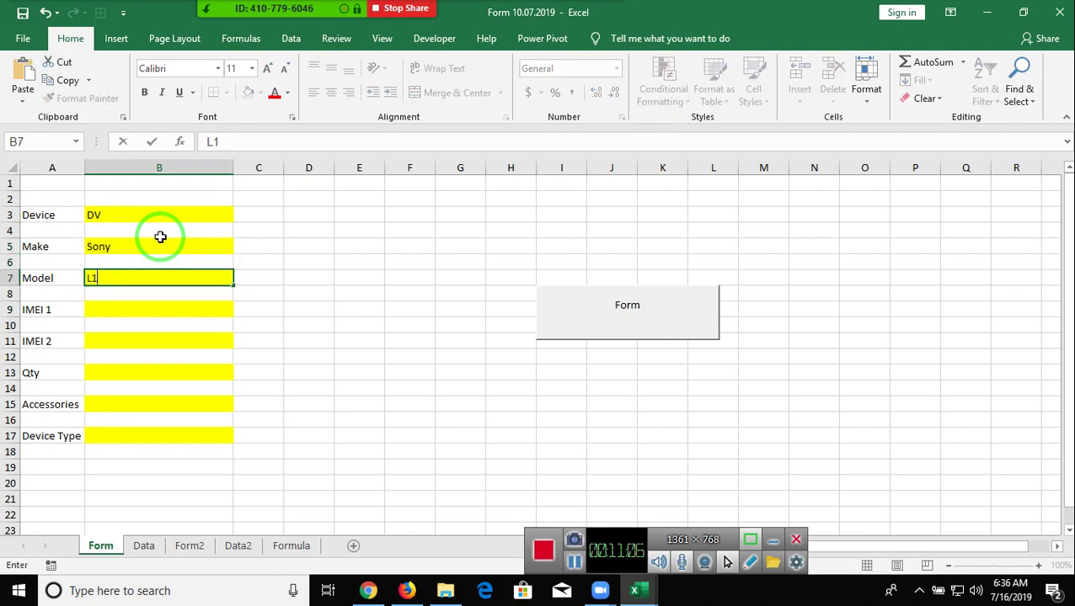
key(Return)
key(Return)
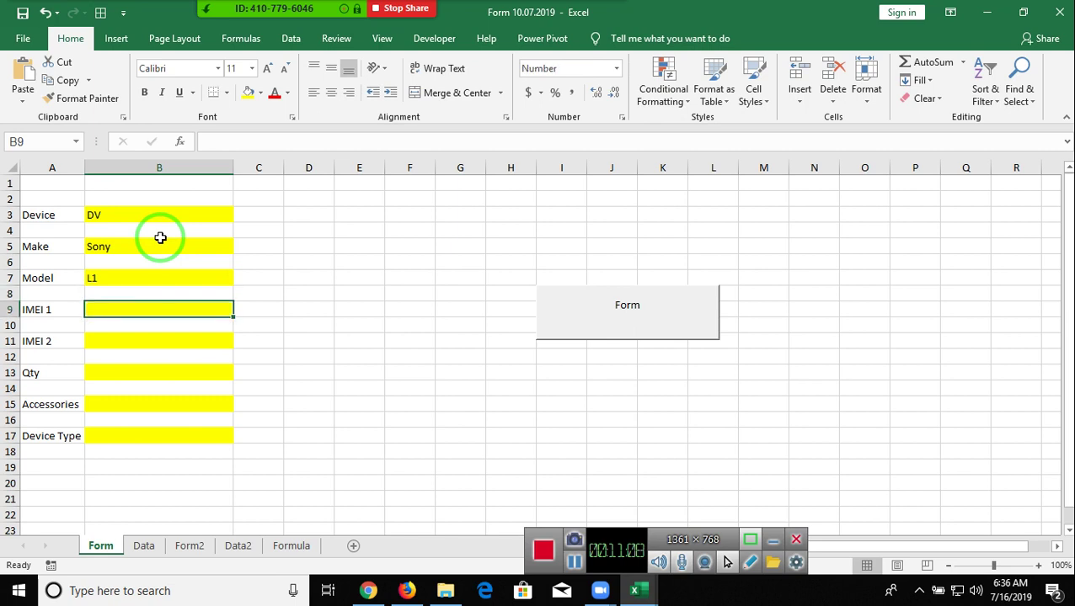
text(13113132131321)
key(Return)
key(Return)
key(Return)
key(Up)
text(797797977)
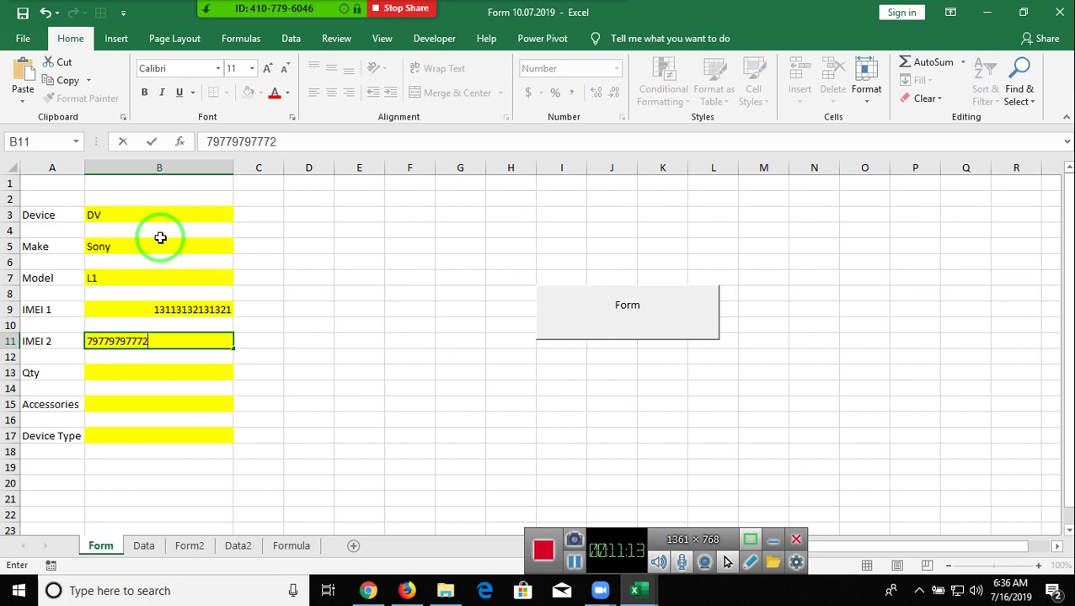
key(Return)
key(Return)
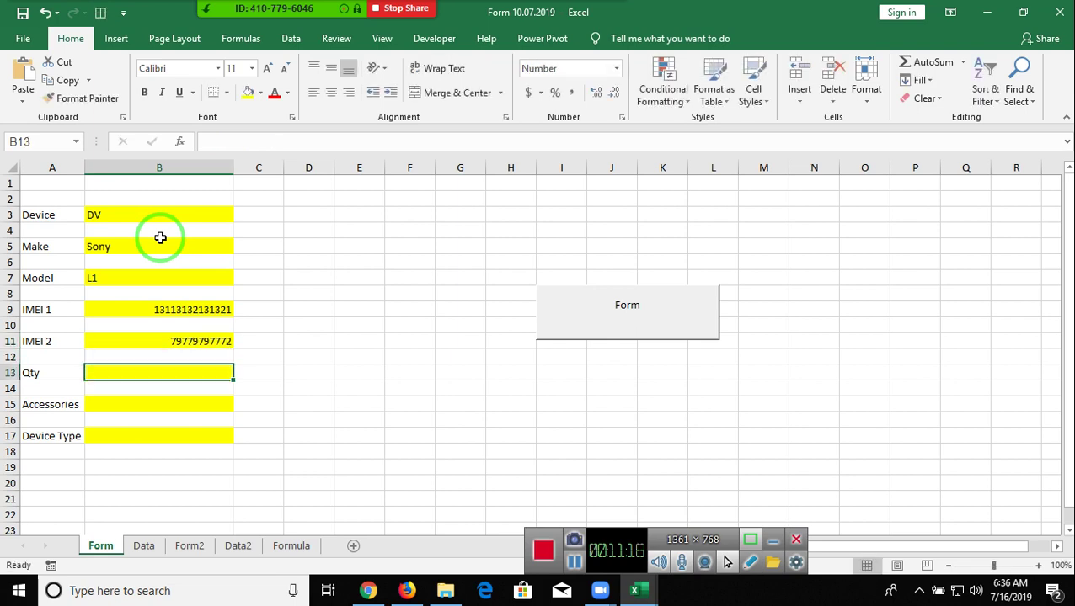
Enter Qty 2, Accessories y and Device Type mb, then run the form macro
text(2)
key(Return)
key(Return)
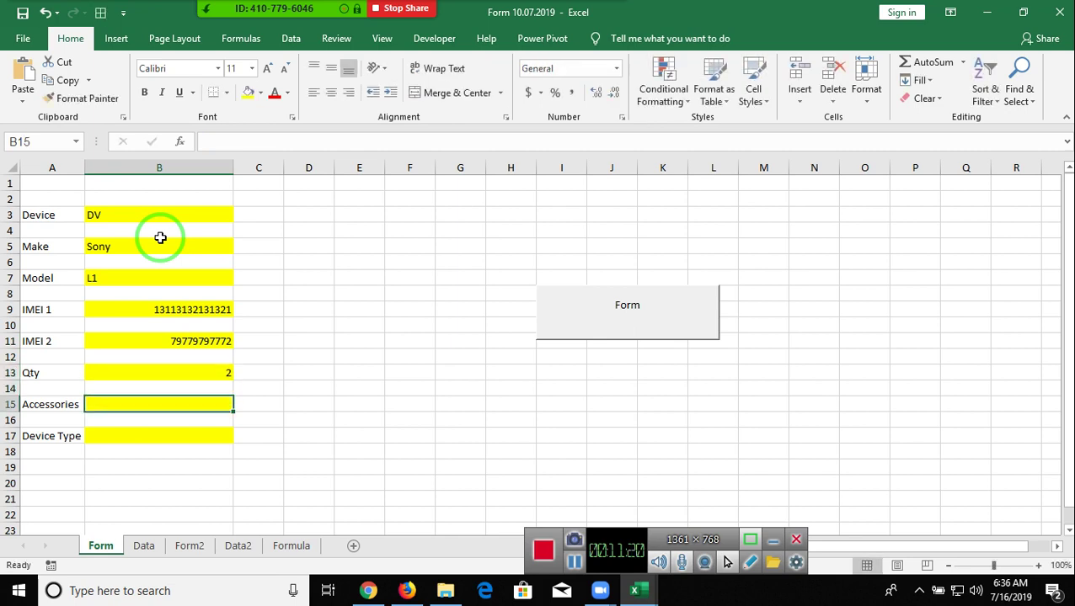
text(y)
key(Return)
key(Return)
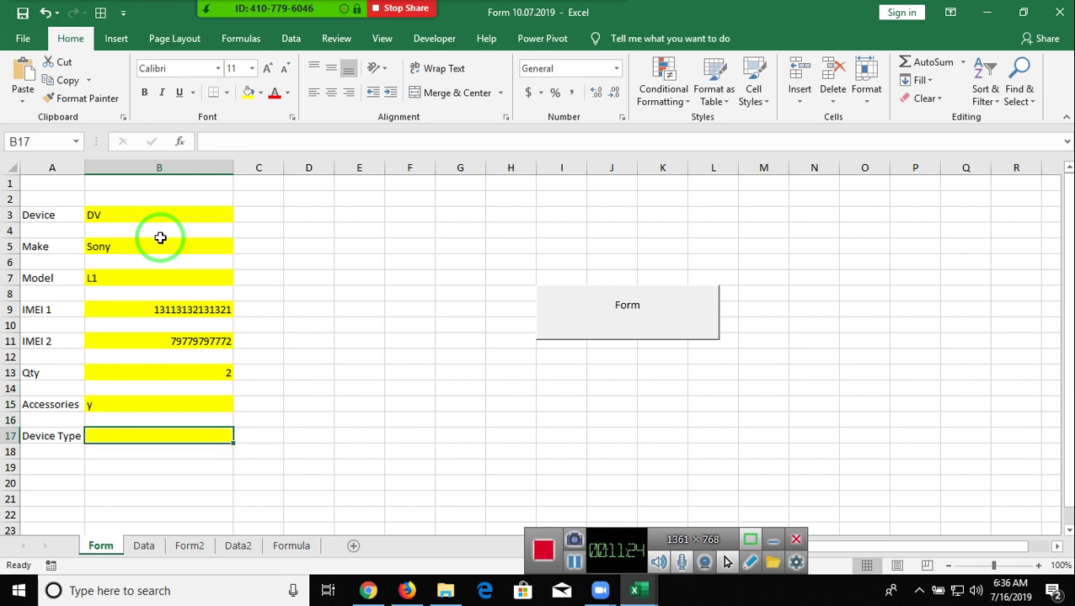
text(m)
key(BackSpace)
text(b)
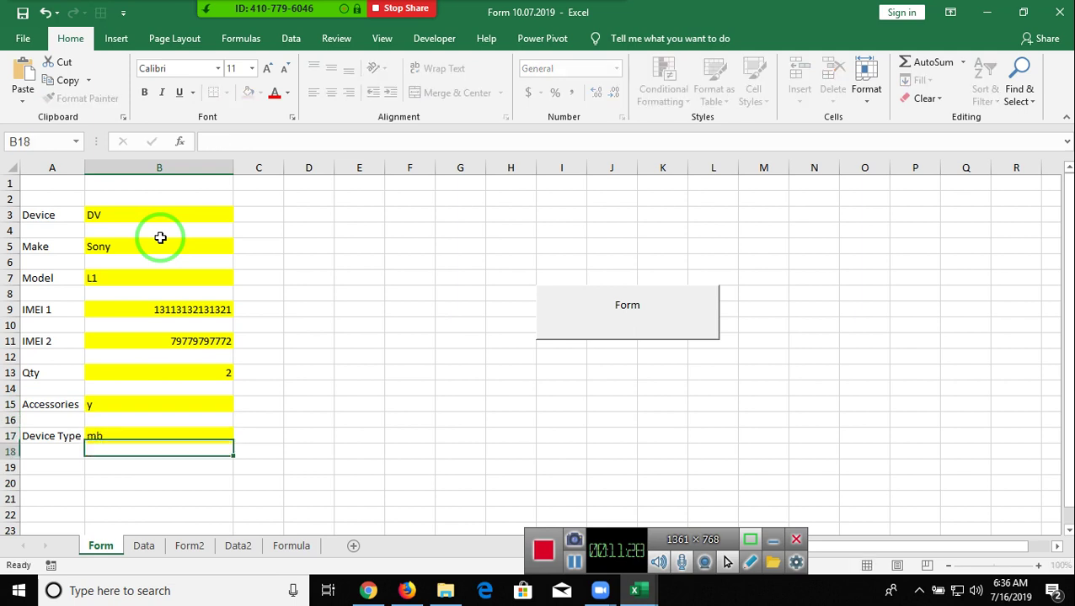
key(Return)
click(550, 324)
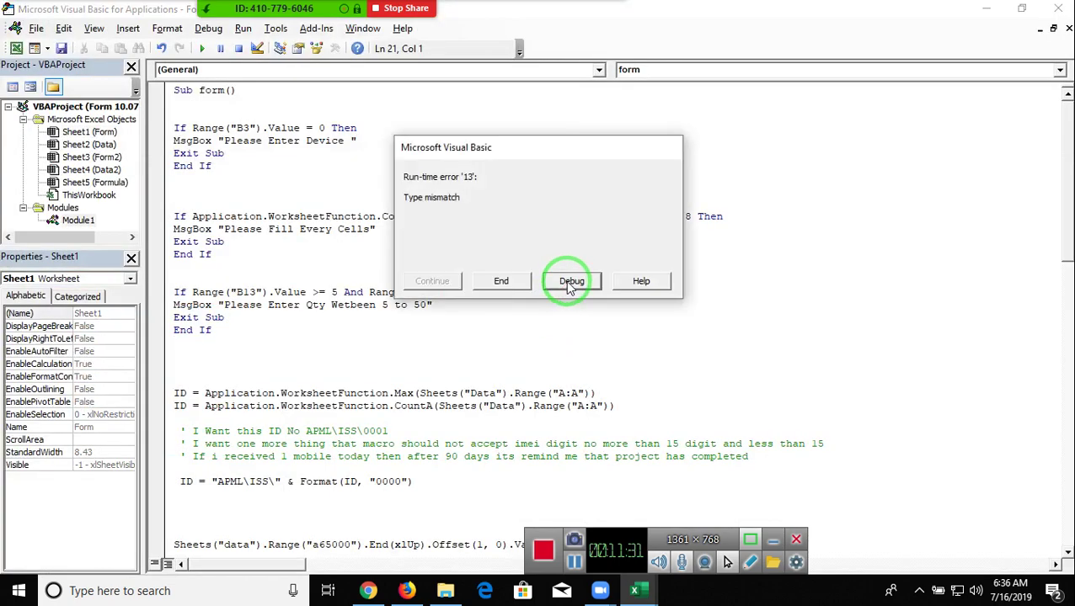
Debug to the line raising the type-mismatch error and review the surrounding macro code
click(569, 282)
scroll(215, 539, down, 3)
drag(227, 499, 487, 401)
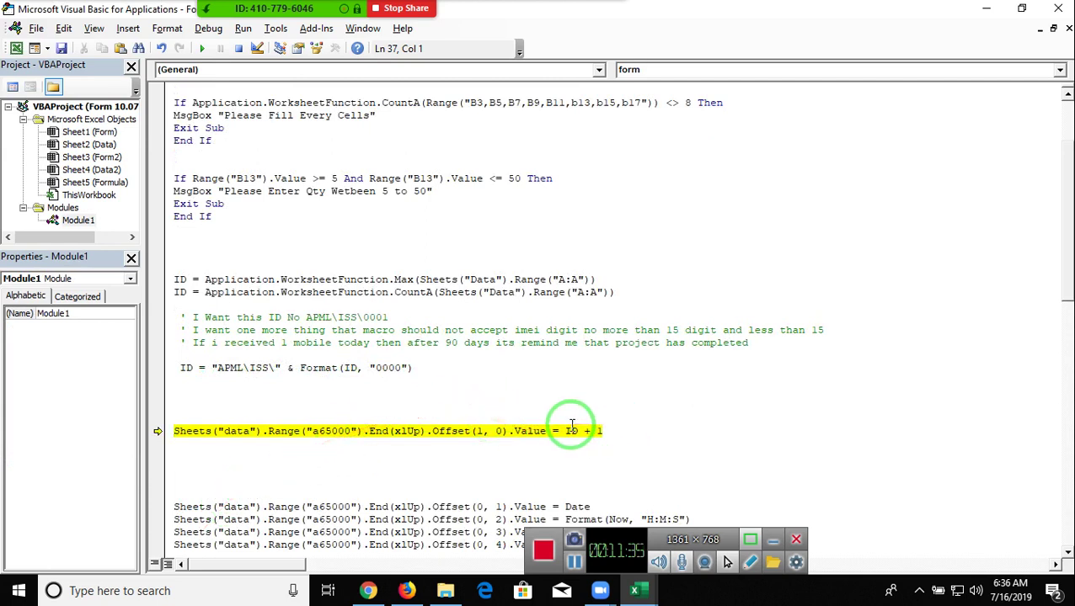
mouse_move(572, 432)
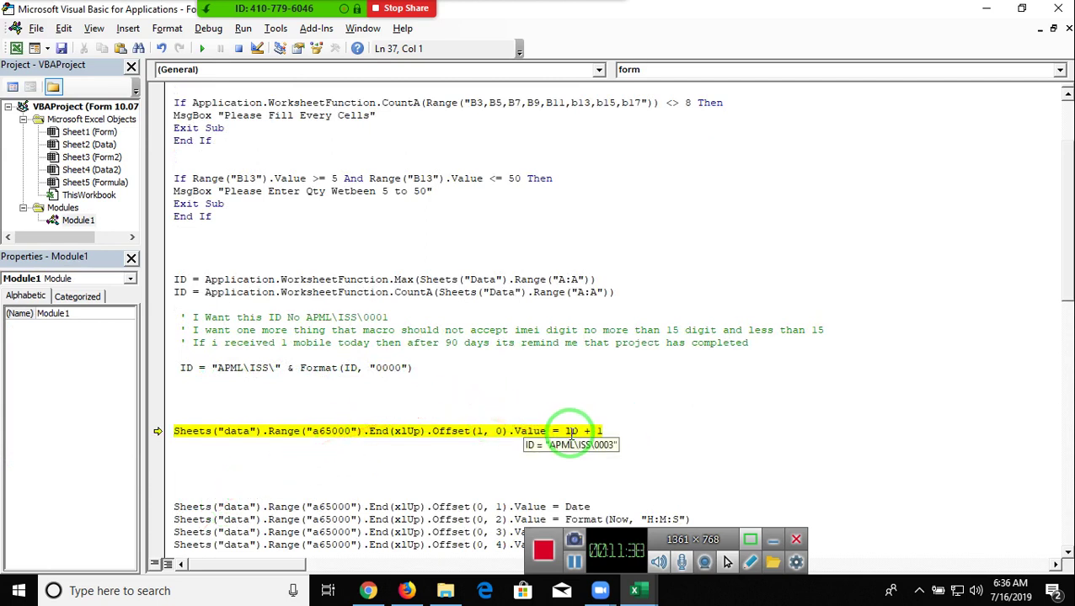
scroll(466, 442, up, 3)
scroll(466, 443, down, 3)
scroll(466, 443, down, 2)
scroll(466, 443, down, 1)
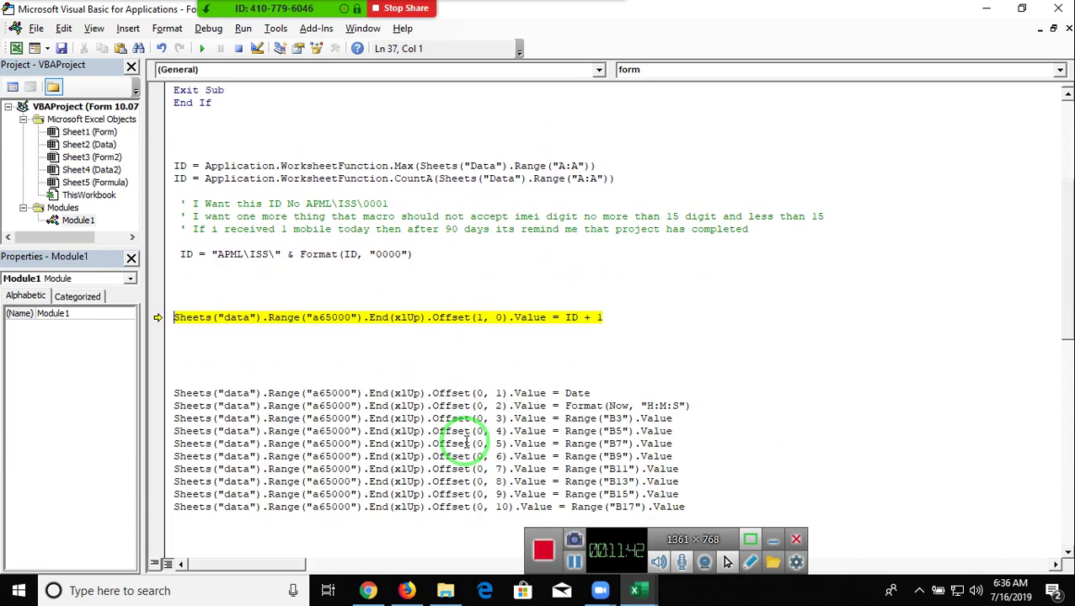
scroll(466, 443, up, 1)
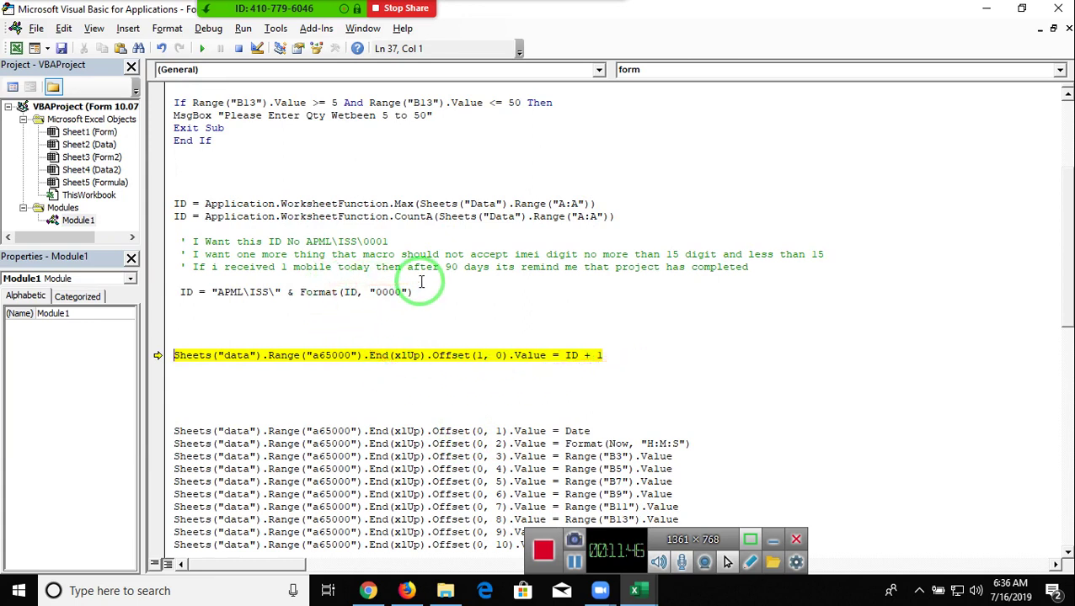
drag(175, 292, 368, 293)
click(444, 304)
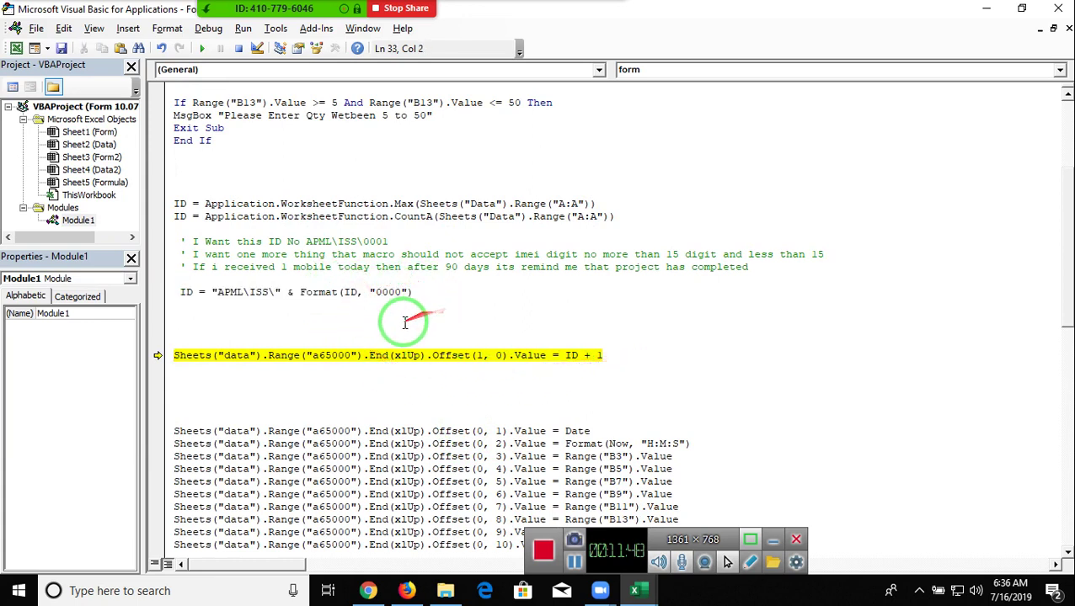
Change the highlighted Sheets("data") line to assign Value = ID instead of ID + 1
drag(619, 355, 187, 358)
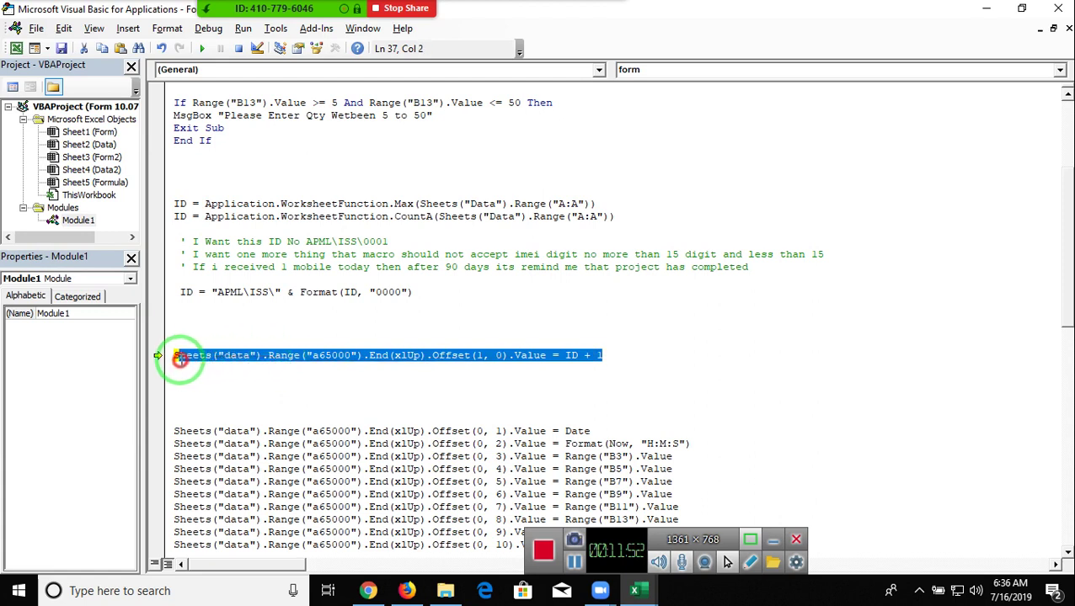
drag(187, 358, 619, 344)
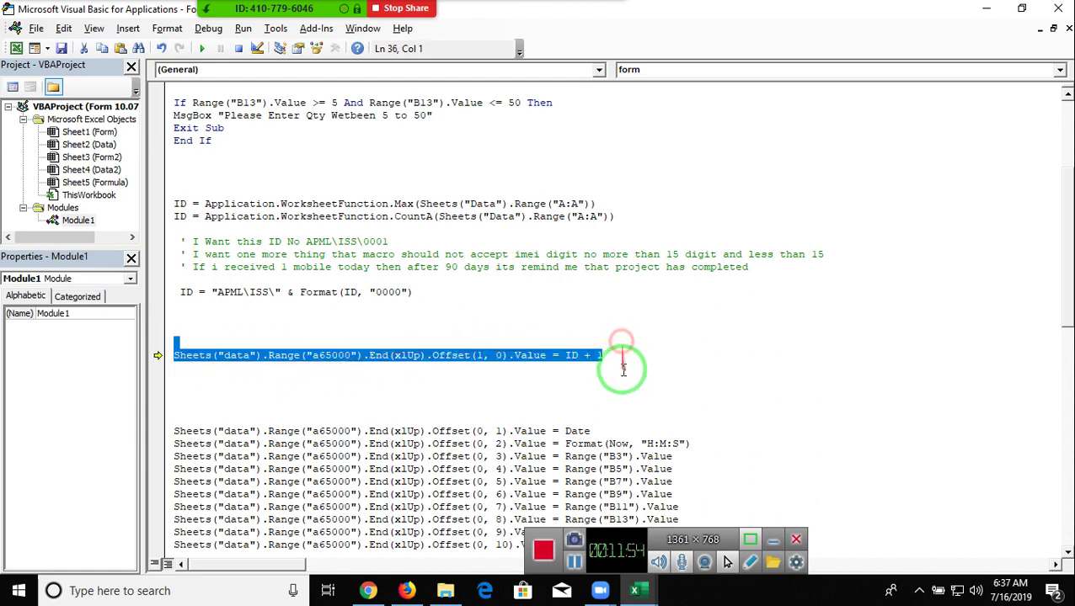
click(606, 354)
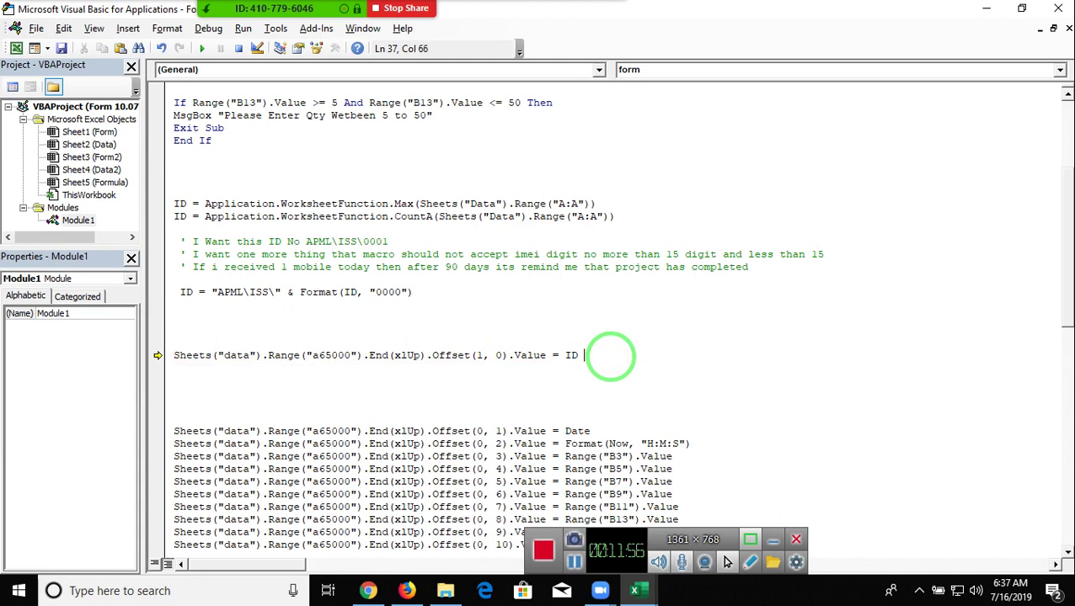
click(619, 296)
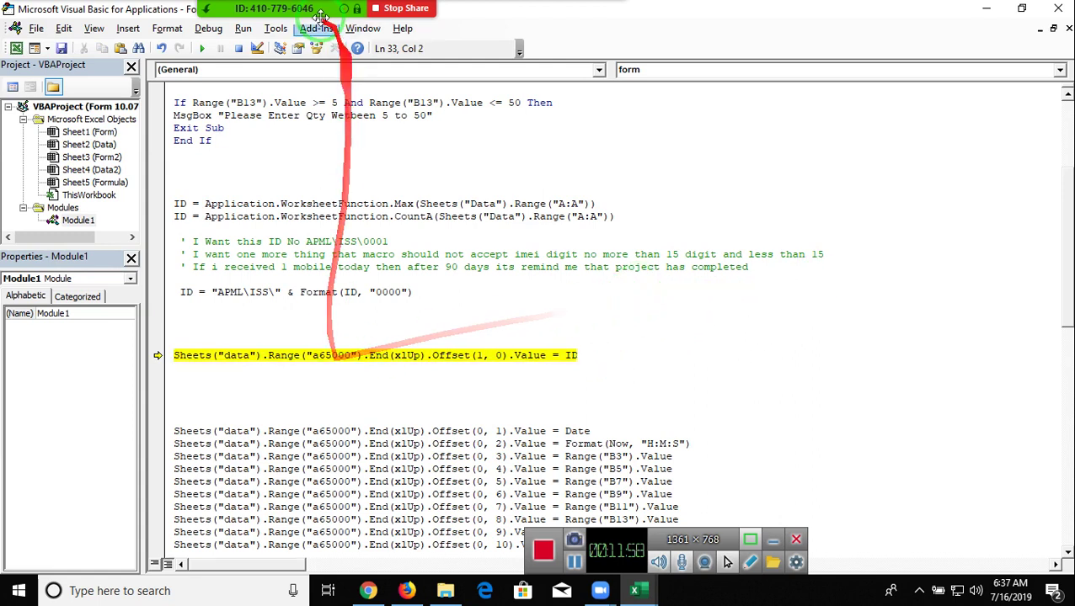
mouse_move(323, 17)
click(346, 306)
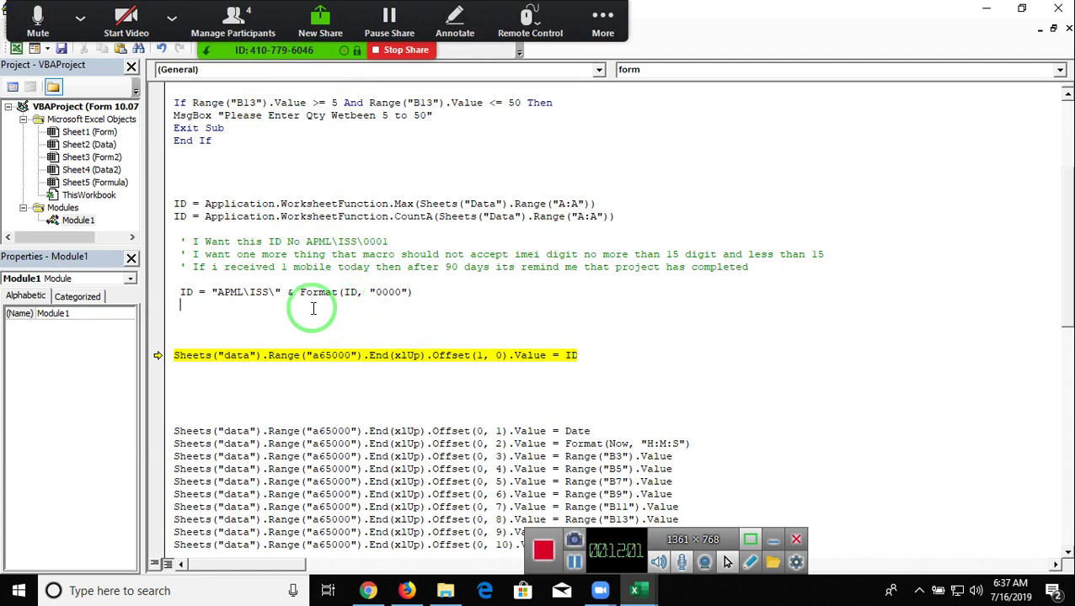
scroll(276, 337, up, 5)
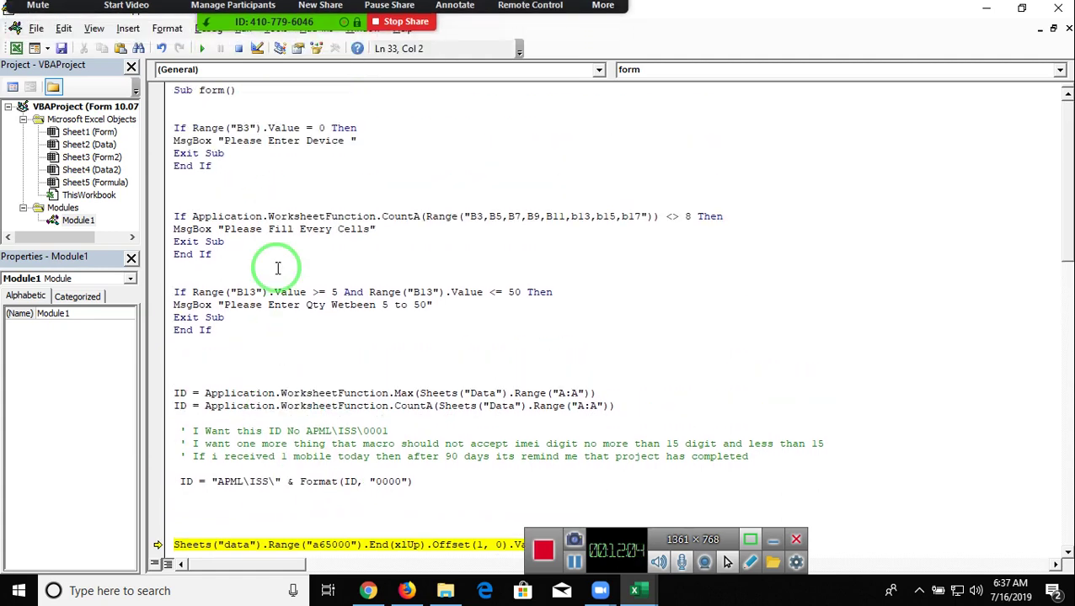
Run the corrected macro, confirm the message, and check row APML\ISS\0003 on the Data sheet
click(202, 48)
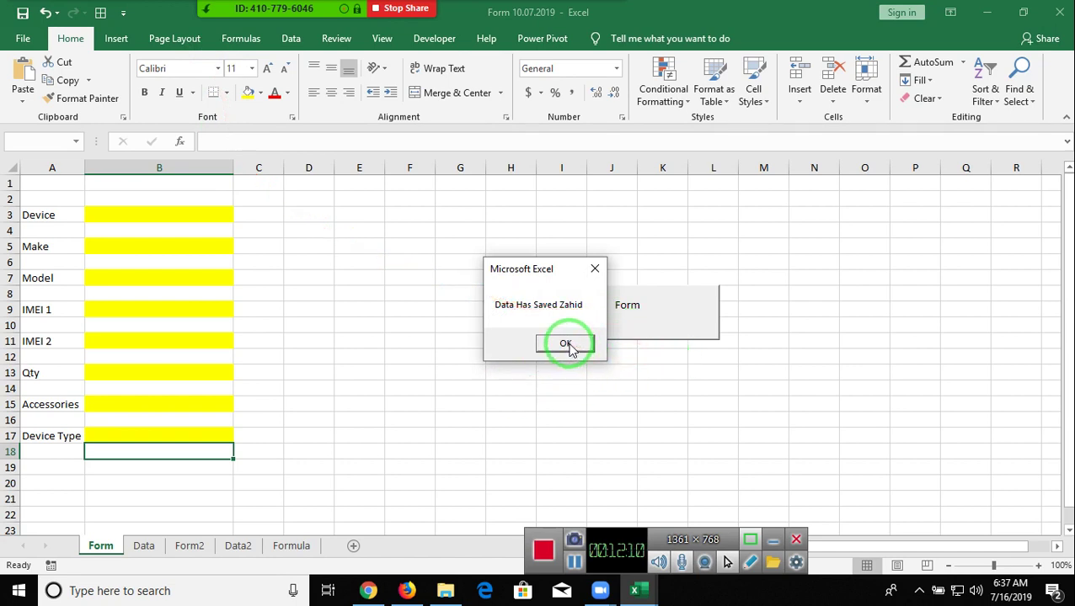
click(567, 345)
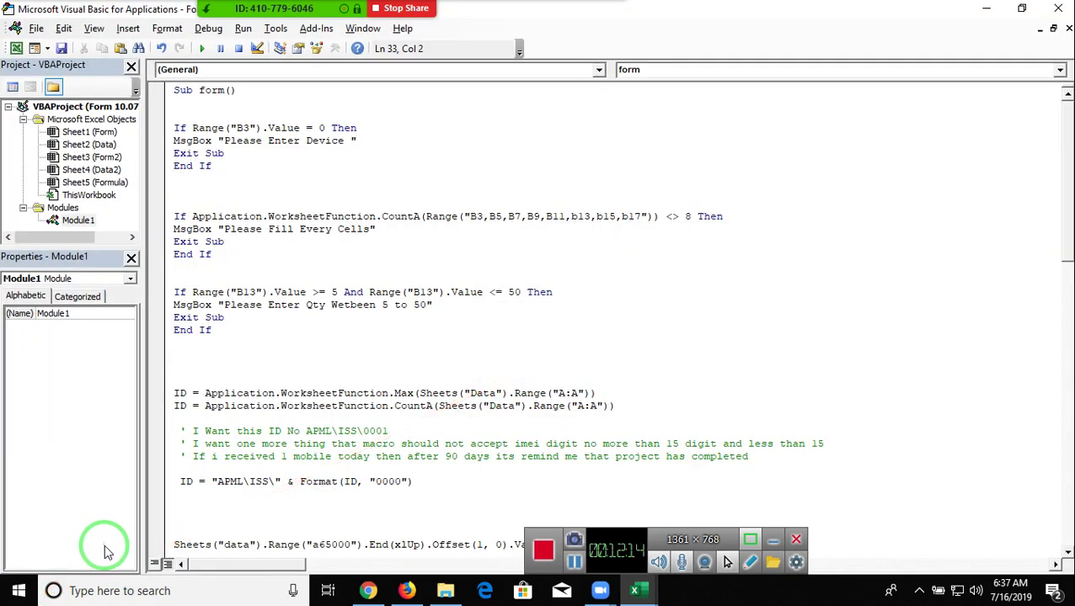
key(alt+F11)
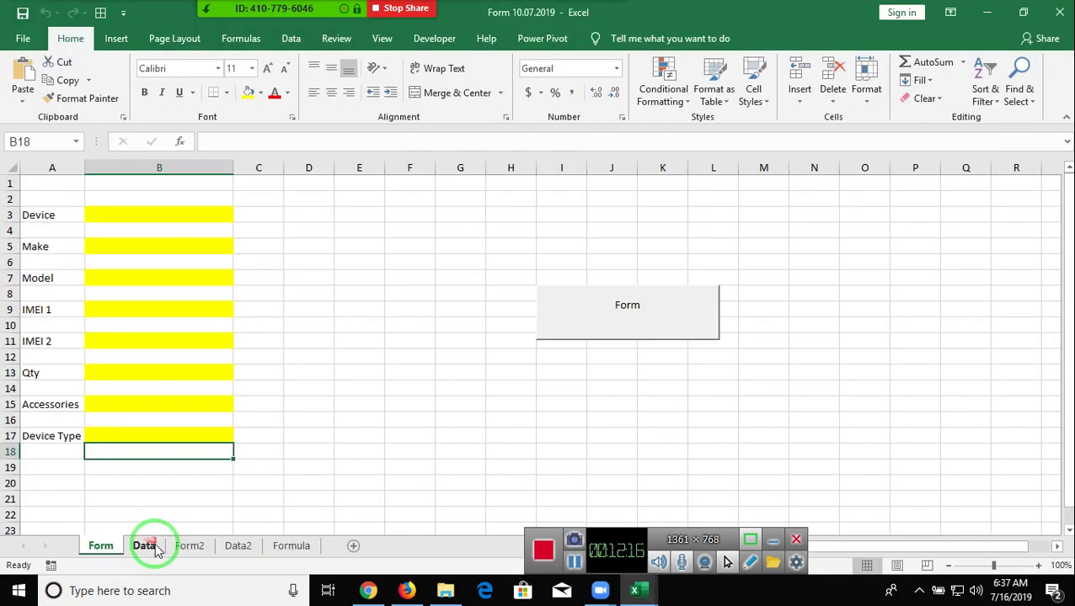
click(145, 546)
click(737, 231)
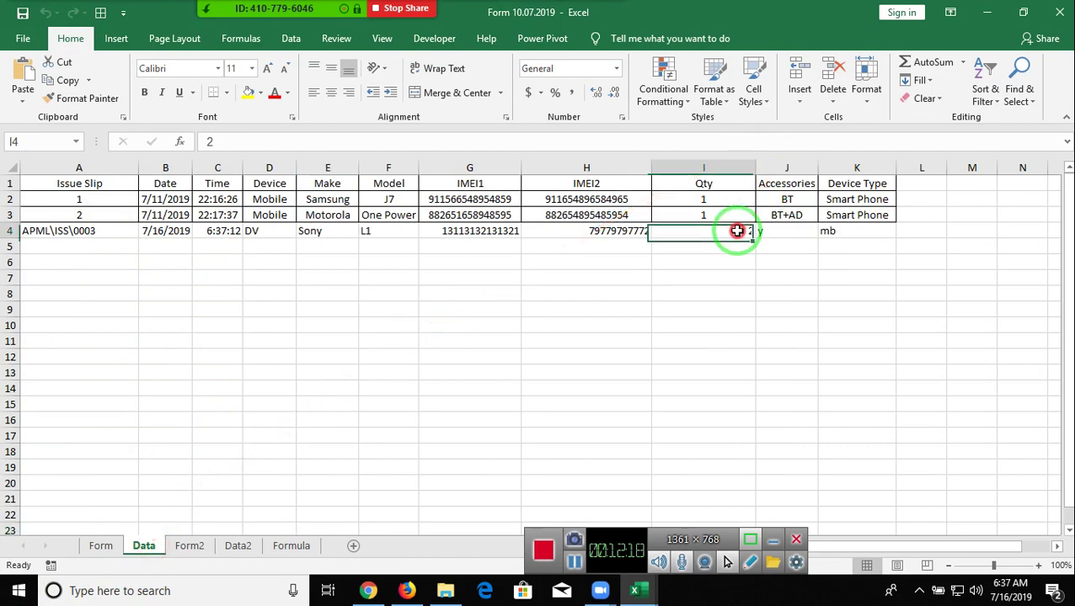
click(105, 544)
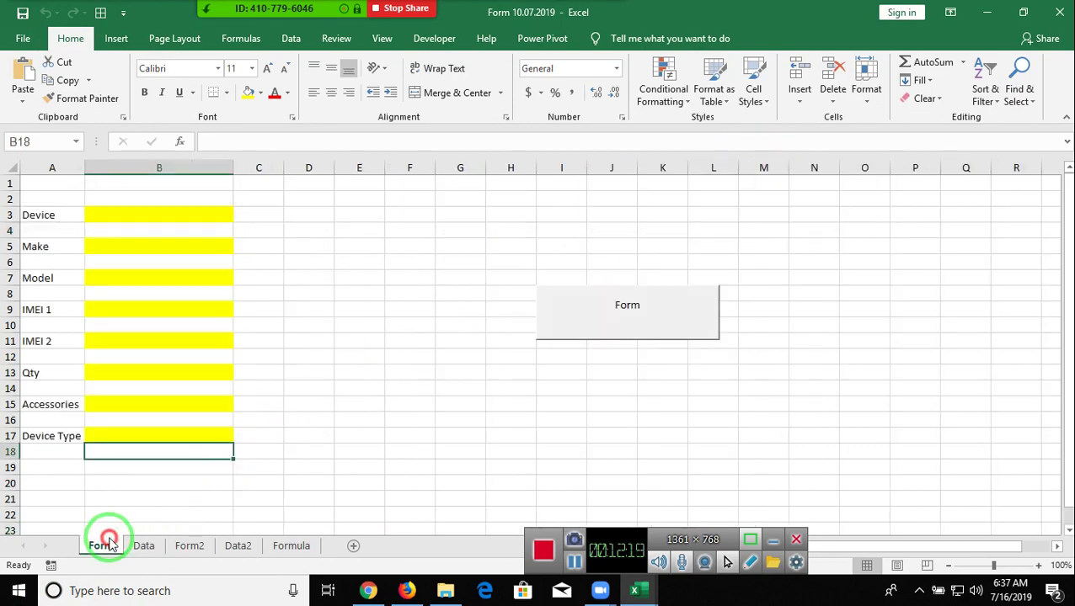
key(alt+F11)
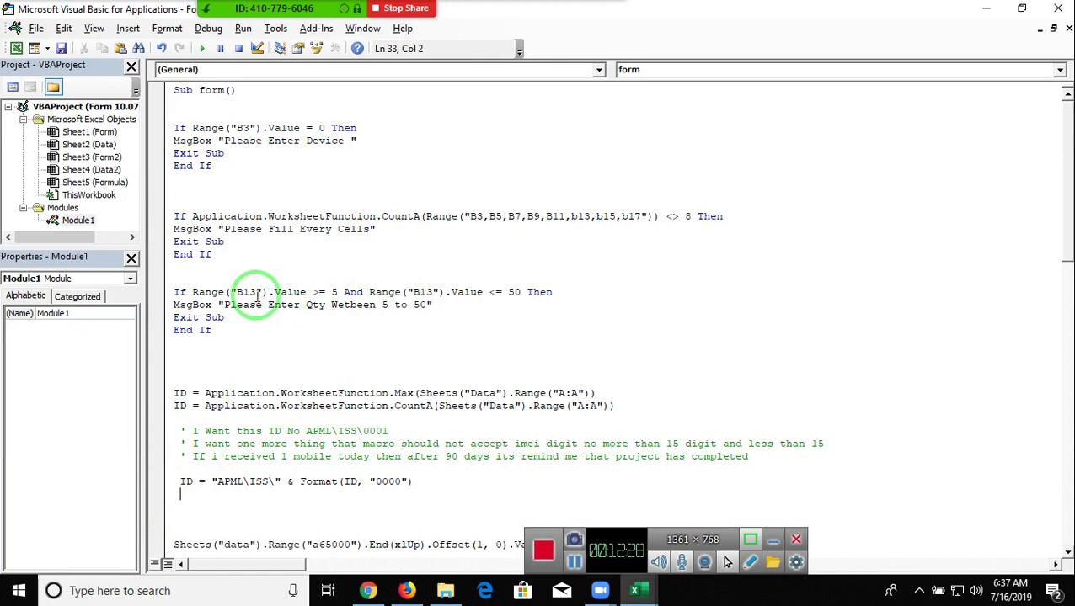
Check the Qty cell B13 and the code's Qty range check, then return to the Form sheet
key(alt+Tab)
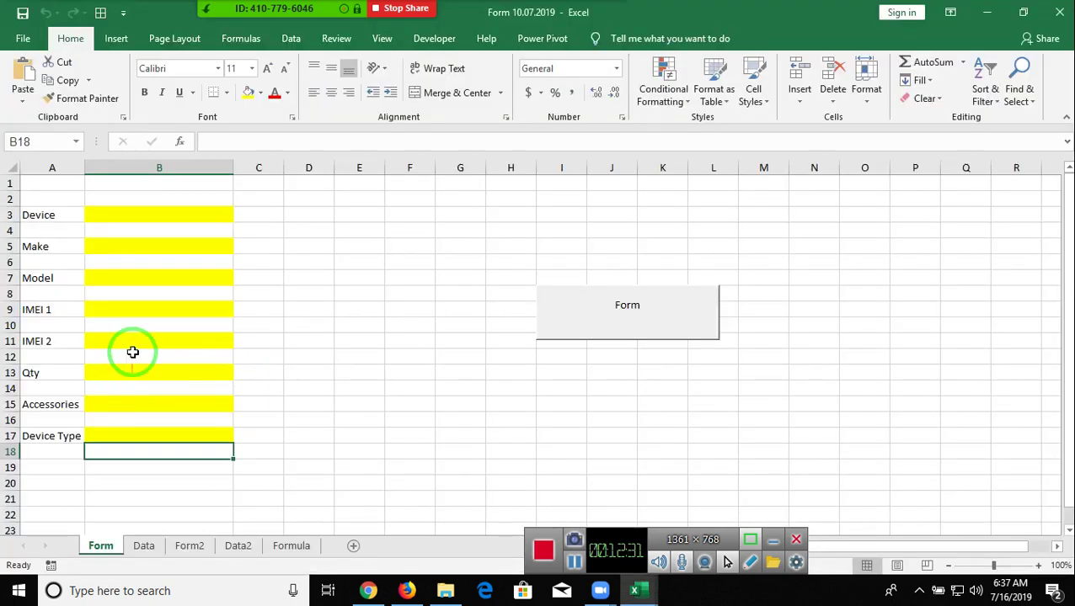
click(151, 372)
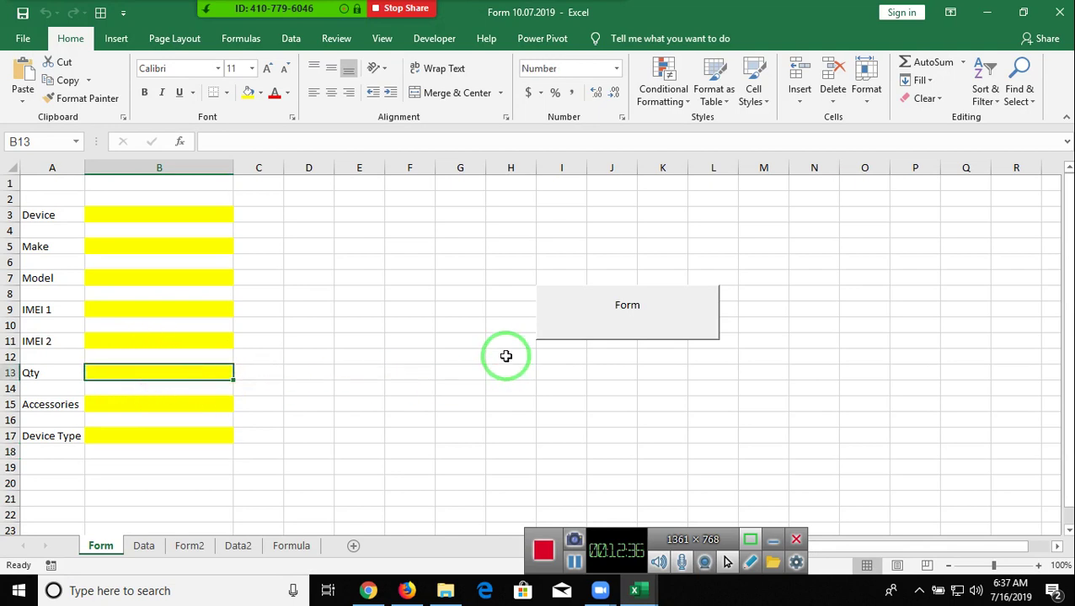
key(alt+Tab)
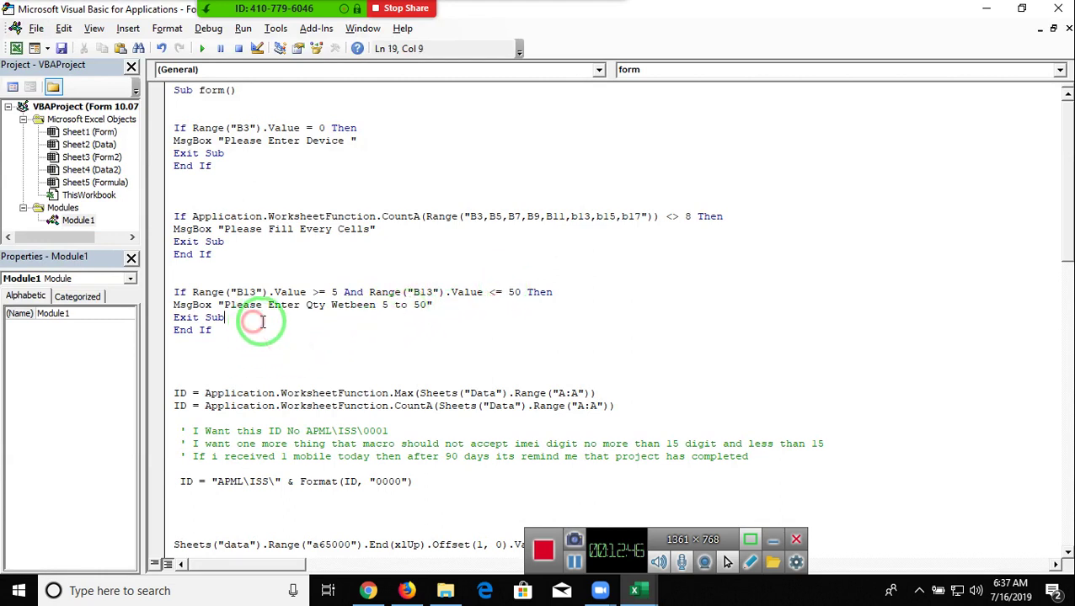
click(279, 351)
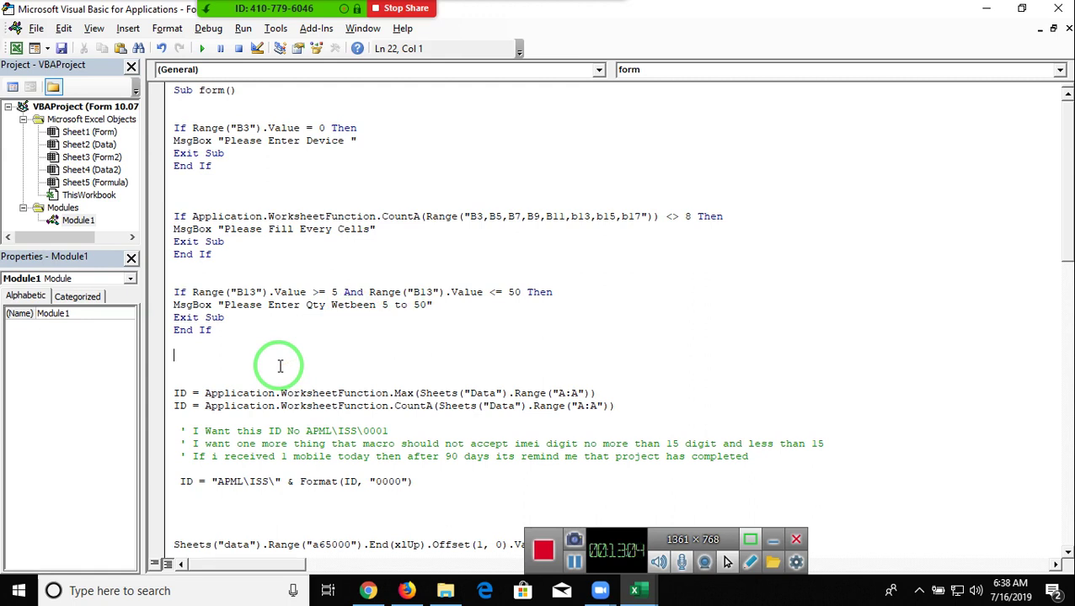
key(alt+Tab)
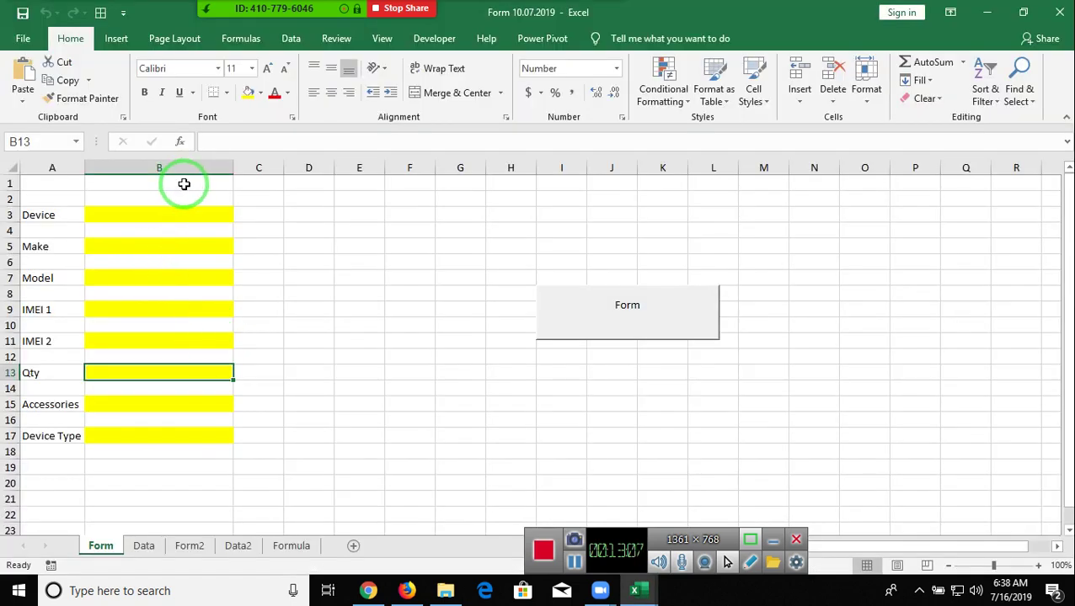
Fill the form with Device DB, Make NK, Model Y2 and two test IMEI numbers
click(201, 216)
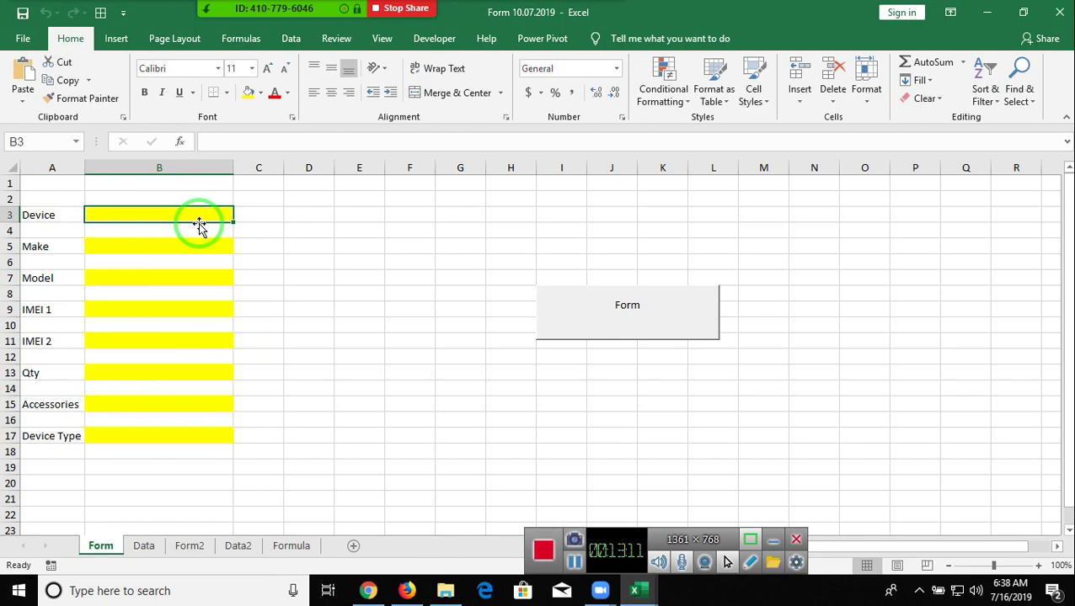
text(DB)
key(Return)
key(Return)
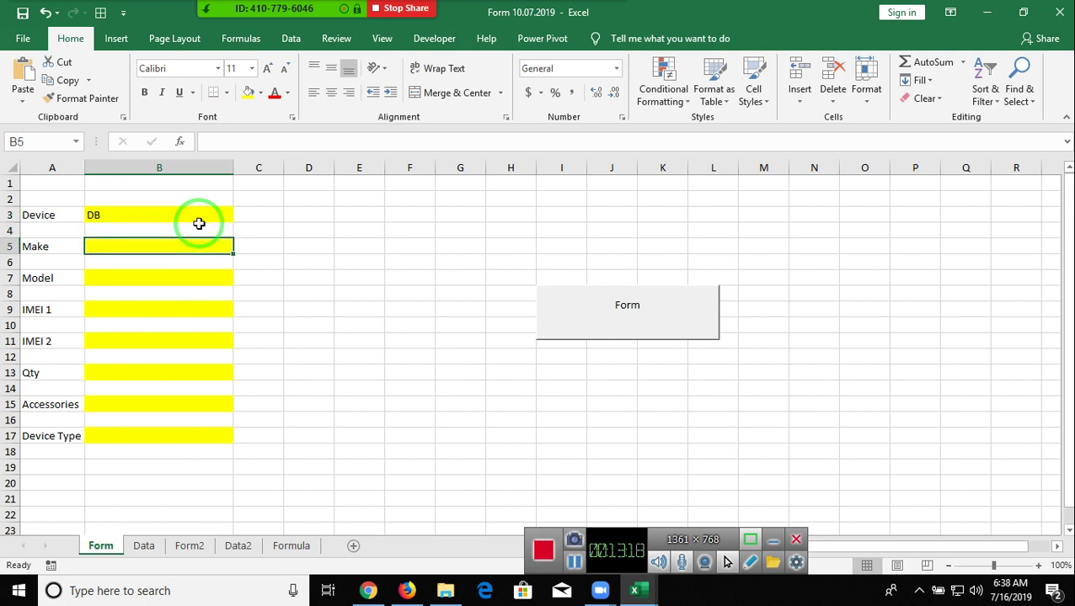
text(NK)
key(Return)
key(Return)
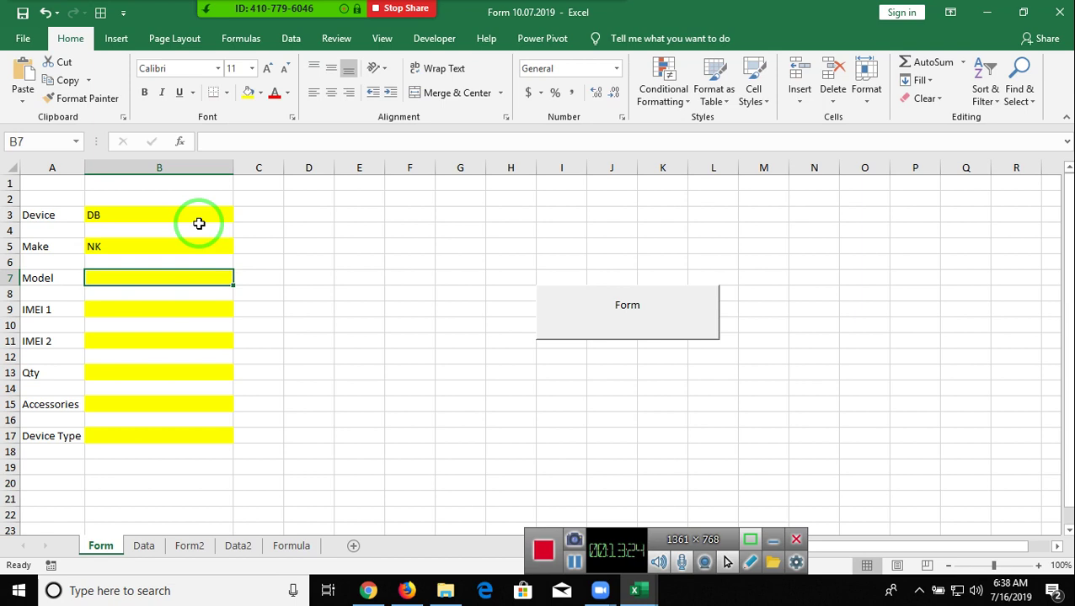
text(Y2)
key(Return)
key(Return)
text(11654654654)
key(Return)
key(Return)
text(5665464611)
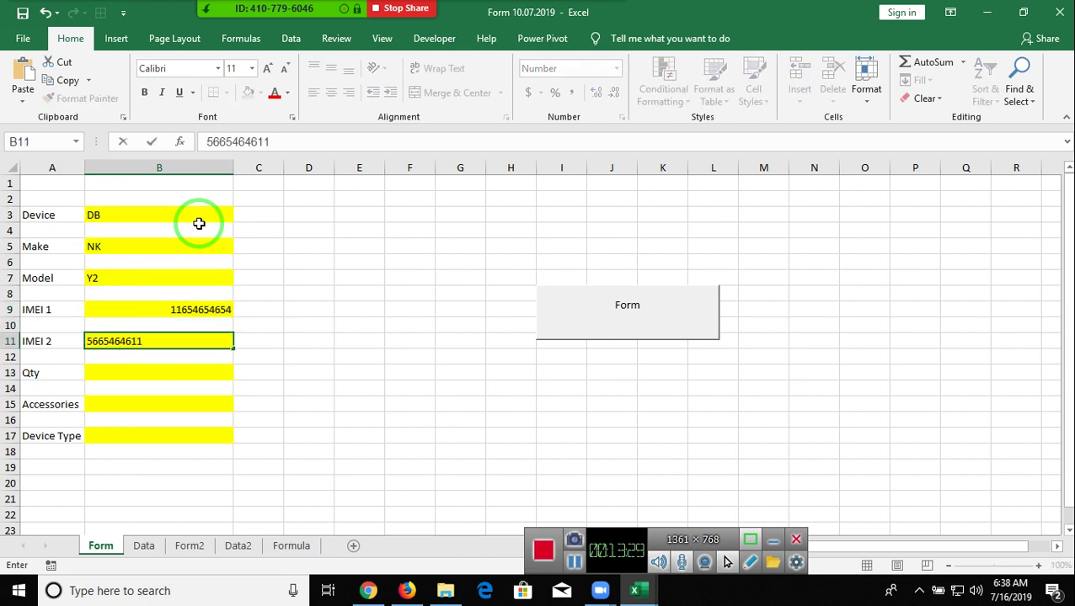
key(Return)
key(Return)
Enter Qty 2, Accessories 1341 and Device Type mb, then save and dismiss the confirmation
text(2)
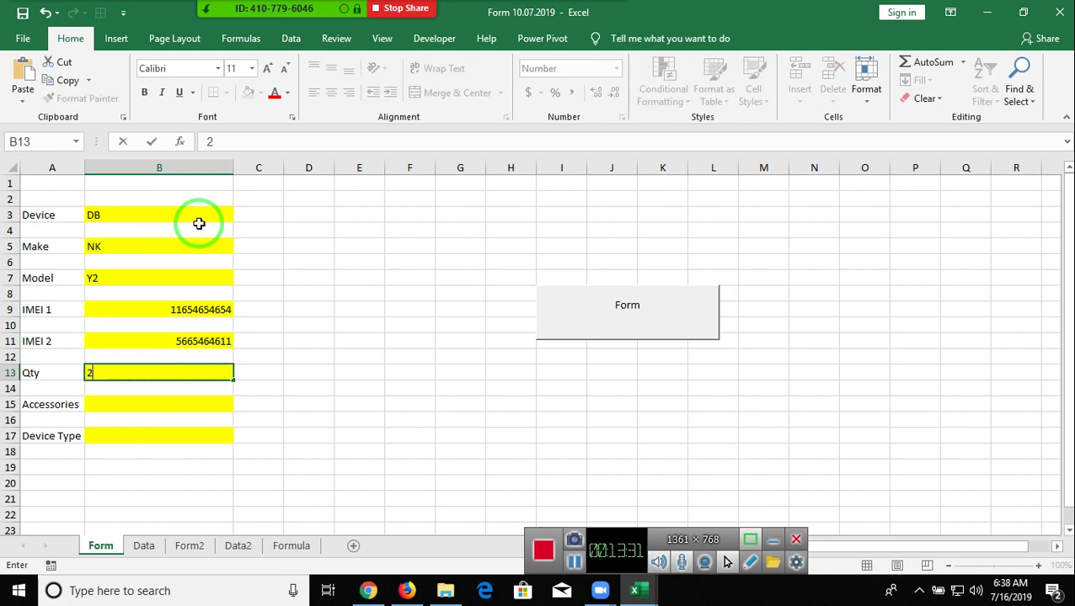
key(Return)
key(Return)
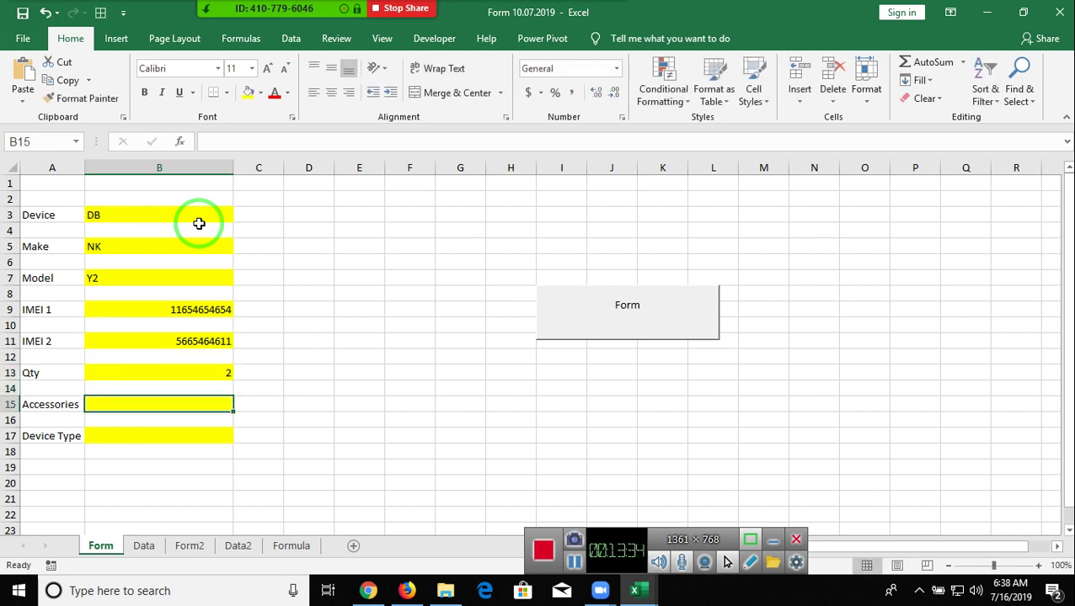
text(1341)
key(Return)
key(Return)
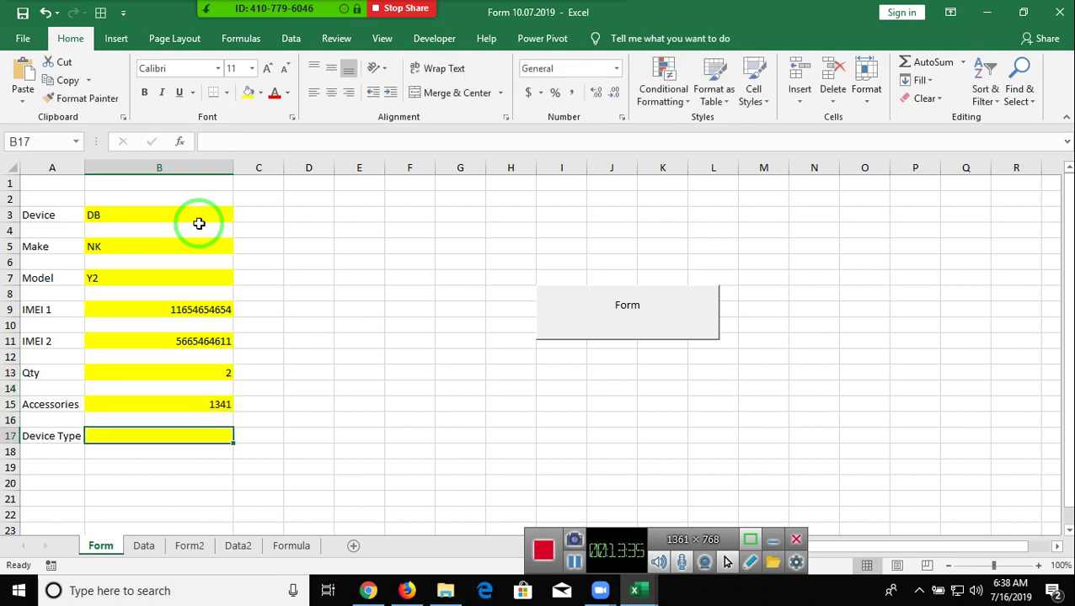
text(mb)
key(Up)
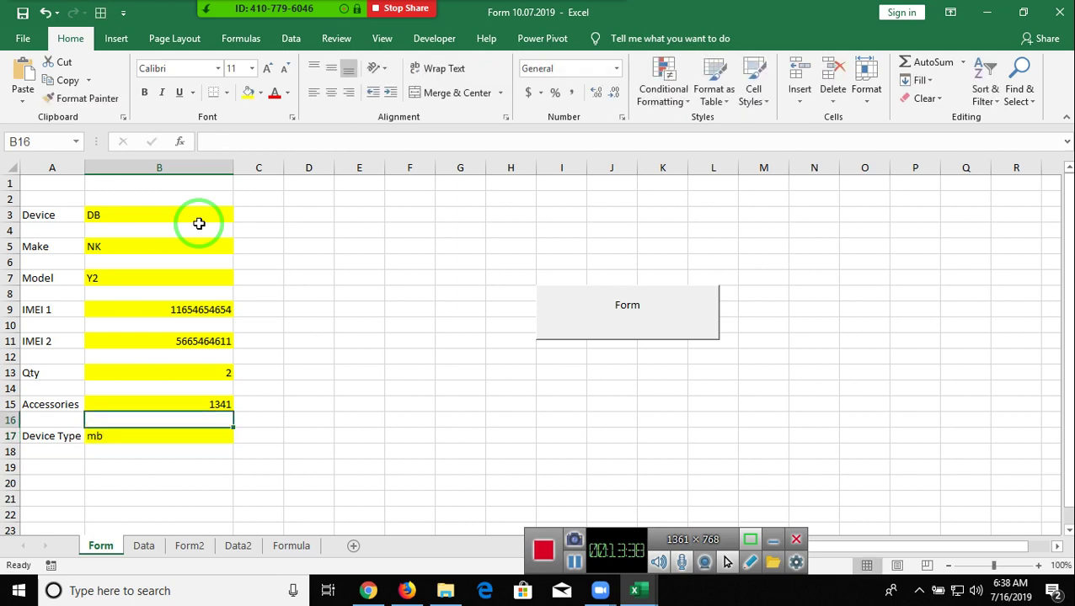
click(590, 331)
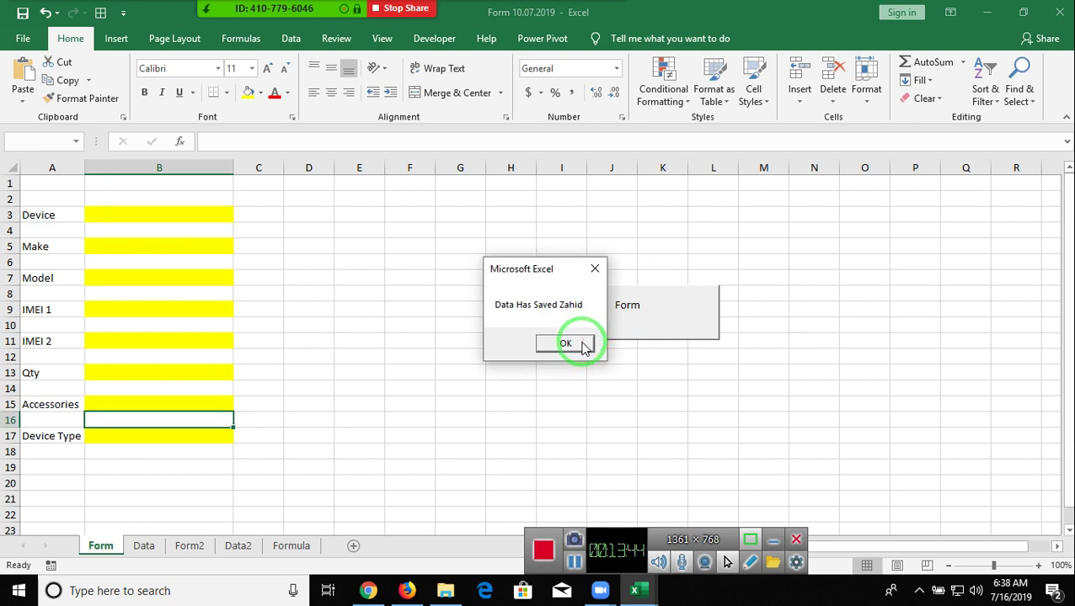
click(581, 346)
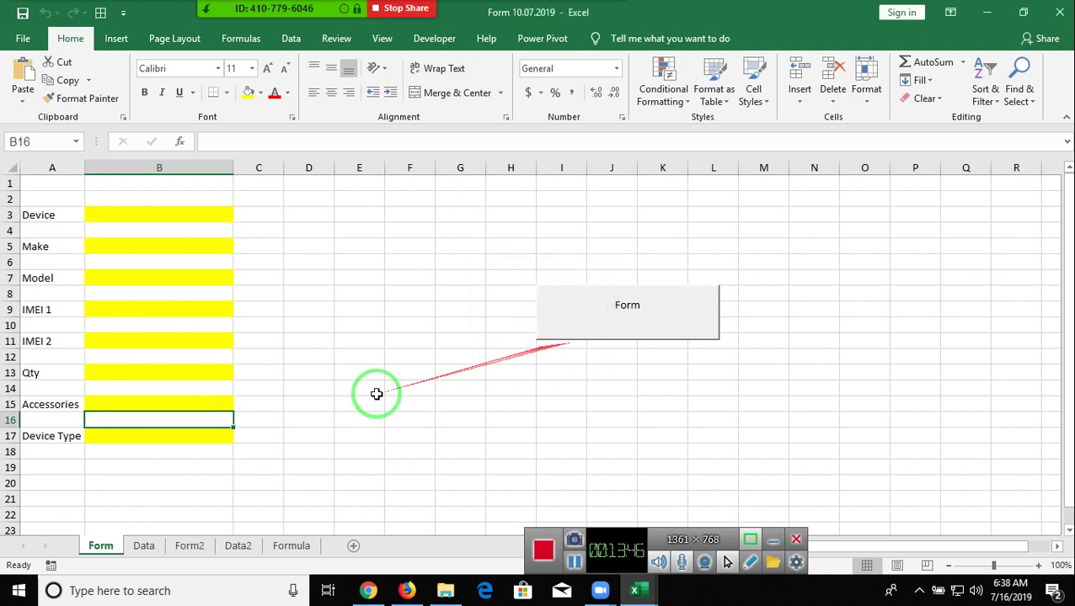
Select Qty cell B13 and open the form macro's code in the VBA editor
click(176, 373)
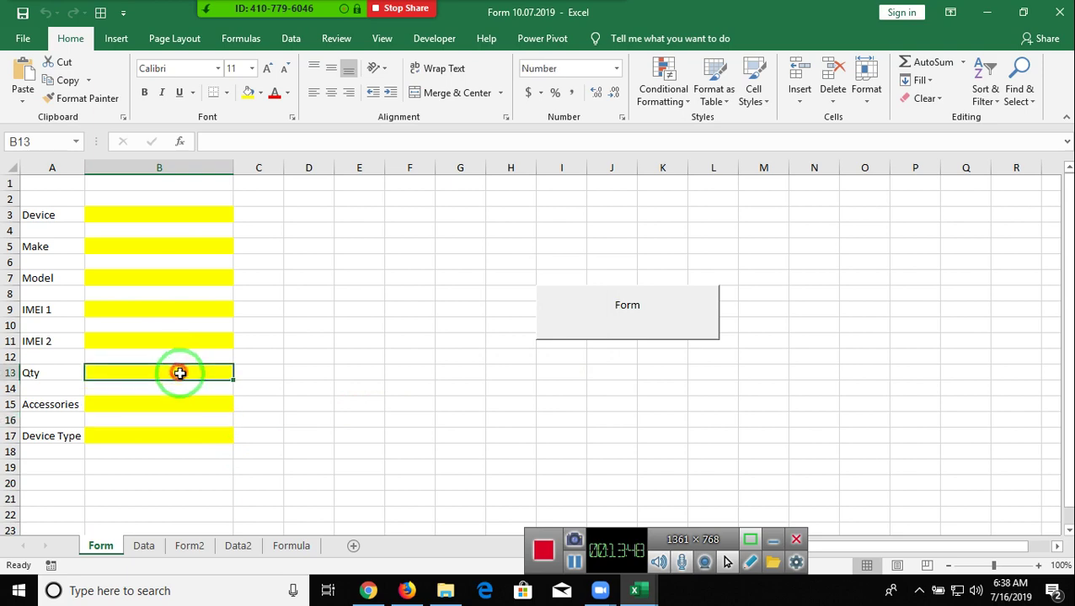
key(alt+F11)
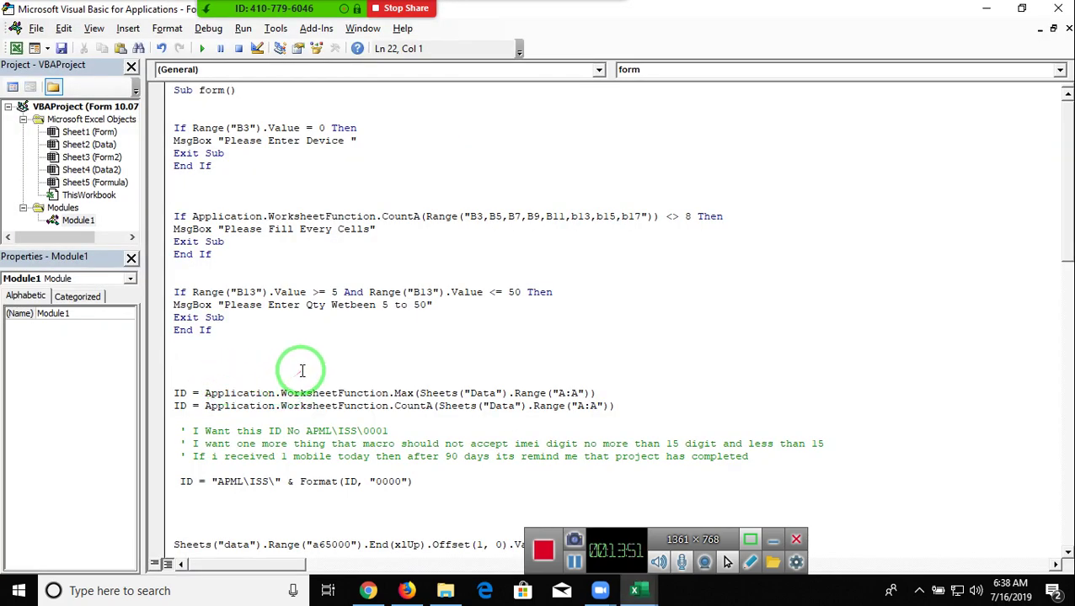
click(236, 317)
scroll(291, 322, down, 9)
scroll(293, 324, down, 3)
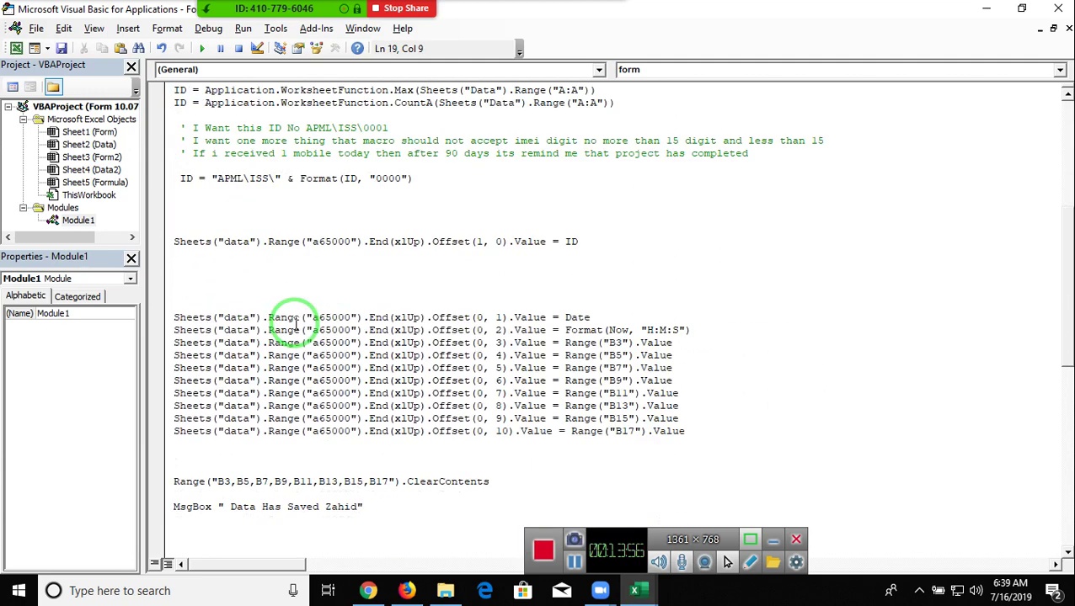
scroll(297, 325, down, 1)
scroll(297, 324, down, 3)
scroll(296, 324, up, 3)
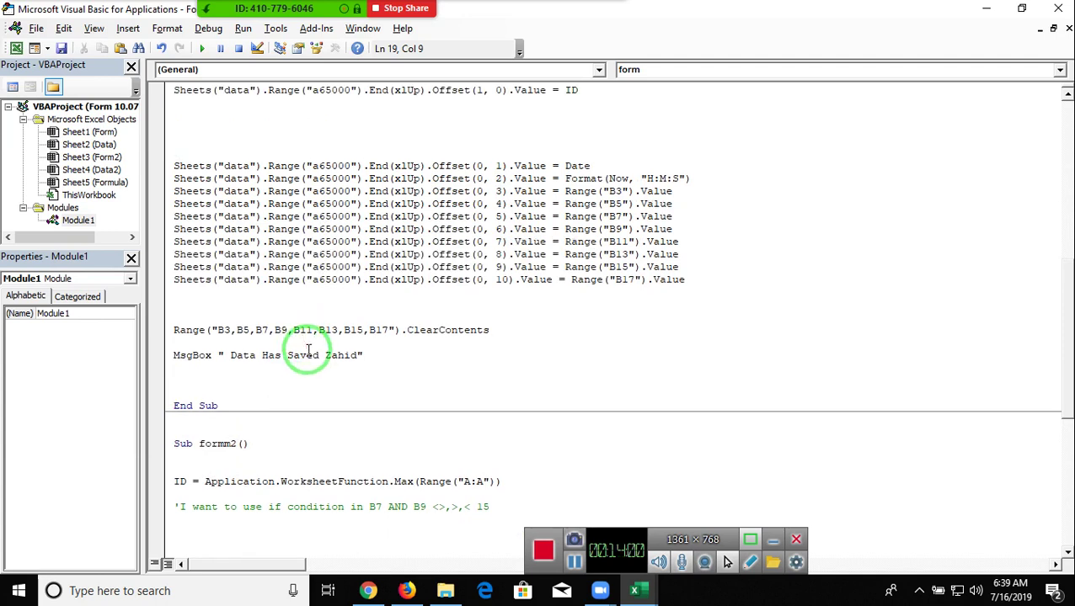
scroll(307, 350, up, 3)
Comment out the Range(...).ClearContents line for B3–B17 with an apostrophe
click(179, 368)
click(174, 368)
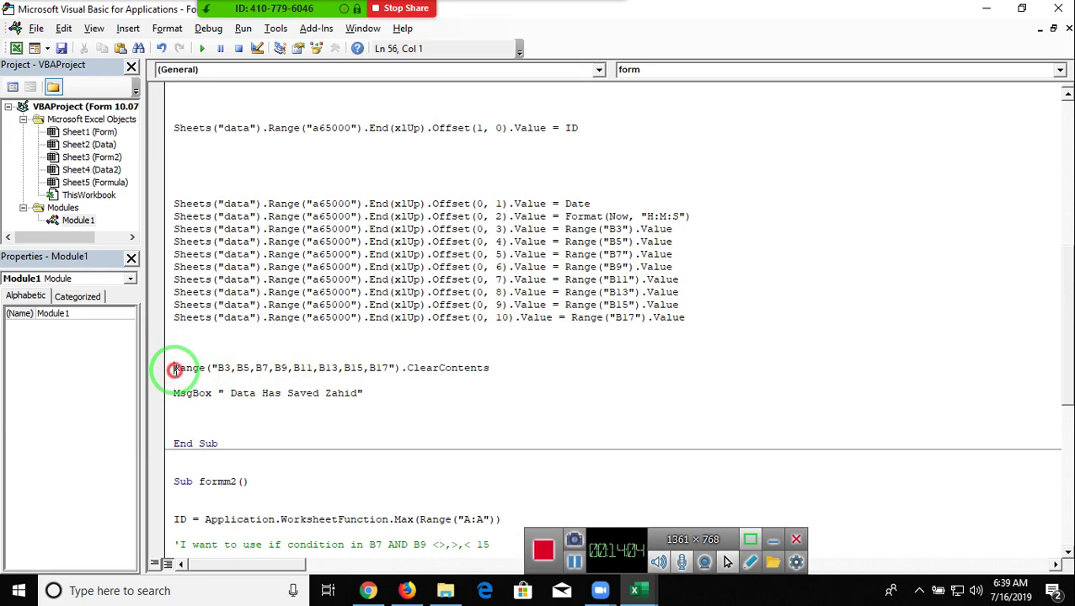
text(')
click(249, 382)
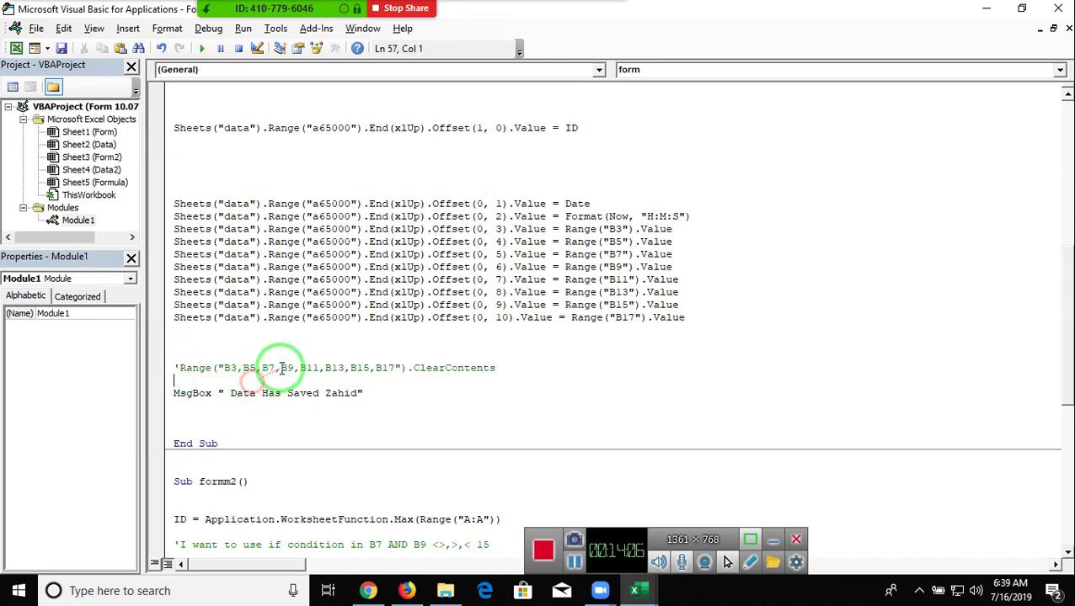
scroll(665, 317, up, 1)
scroll(661, 314, up, 4)
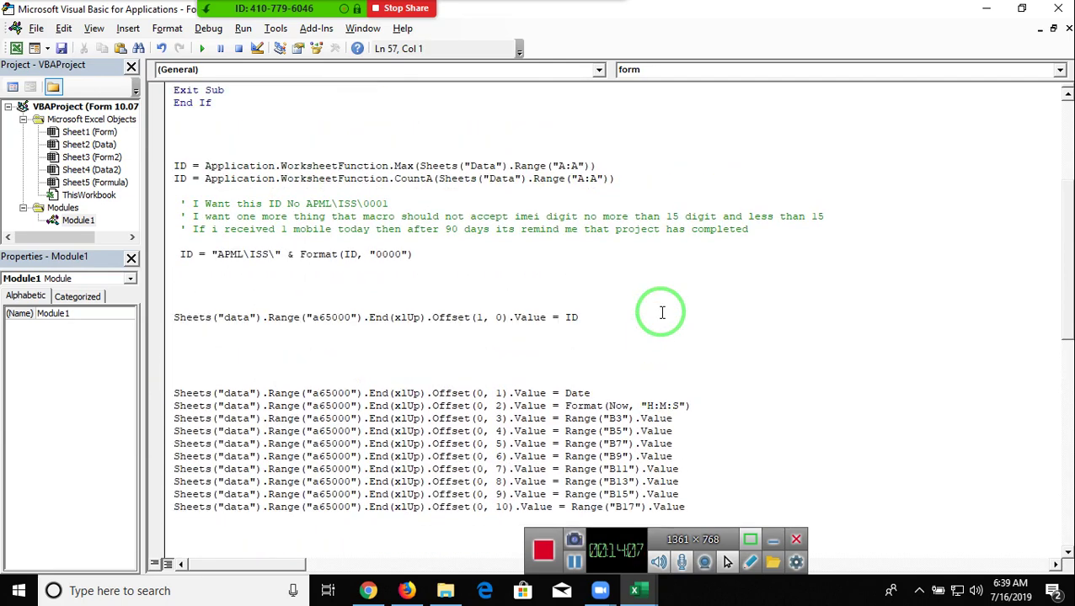
scroll(456, 358, up, 3)
drag(453, 354, 288, 204)
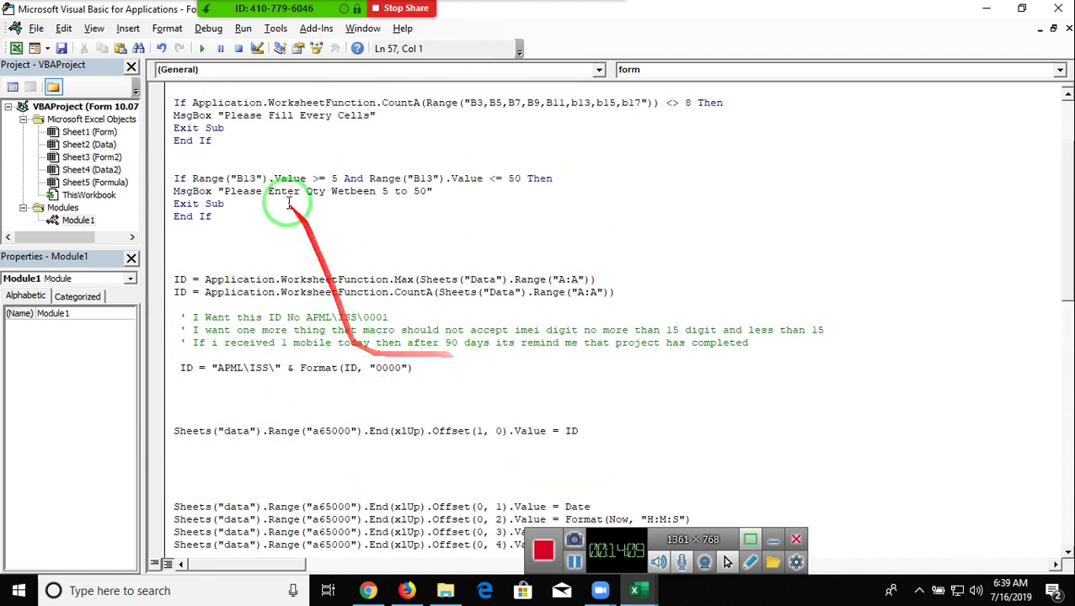
click(311, 229)
scroll(290, 257, up, 1)
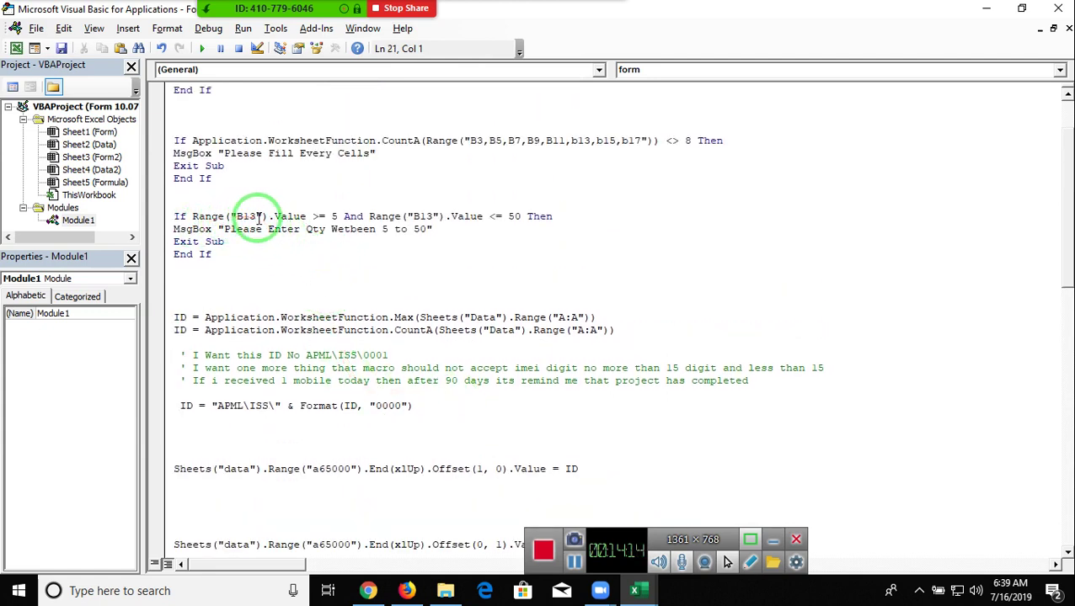
scroll(263, 215, up, 1)
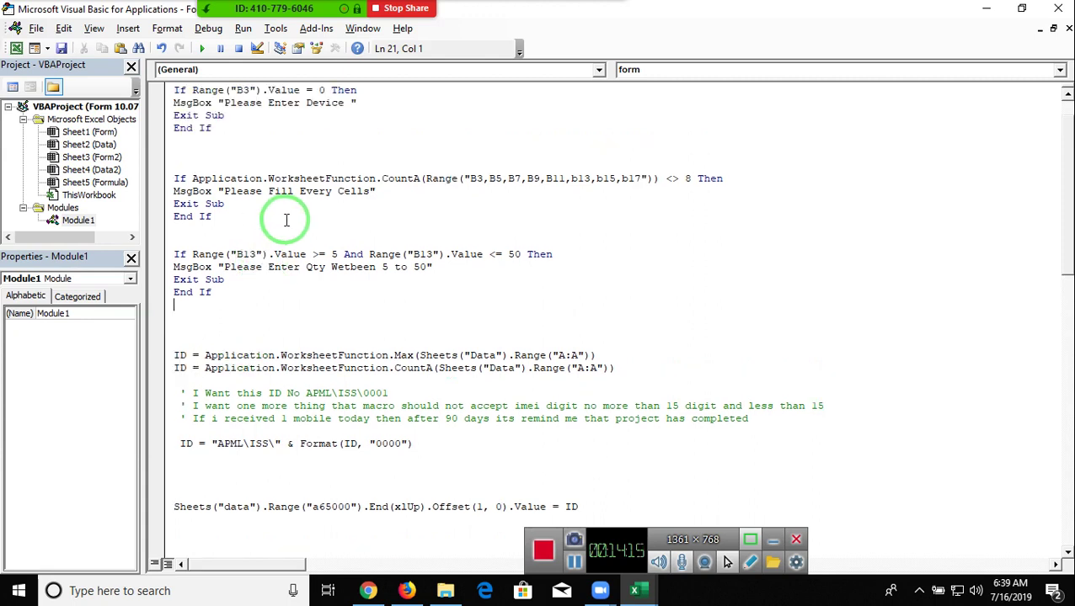
Examine the Qty If condition's limits, And operator and warning line
double_click(333, 254)
double_click(352, 253)
double_click(371, 256)
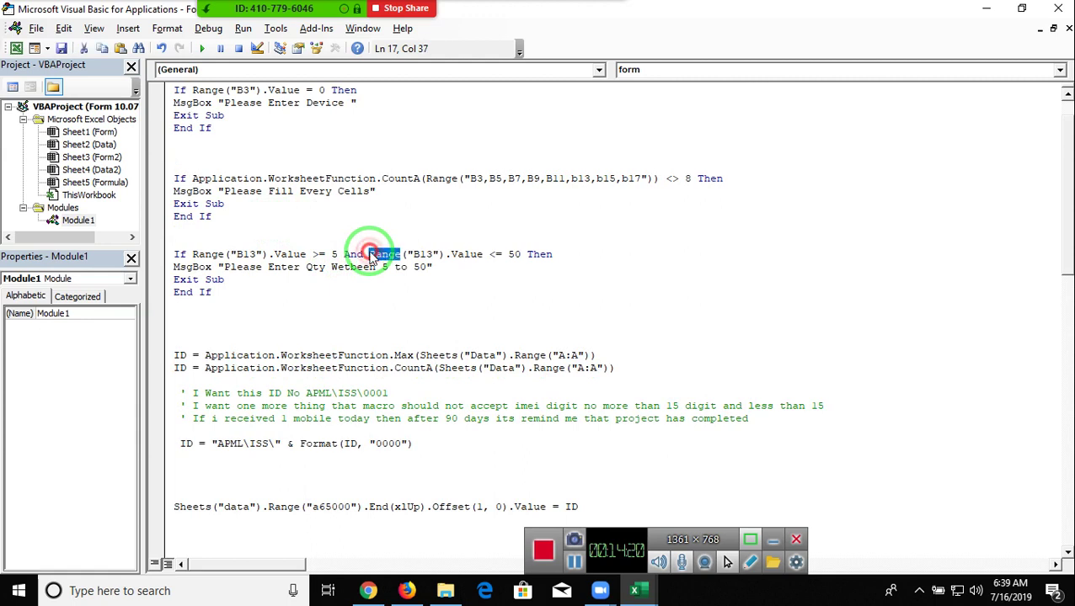
click(462, 268)
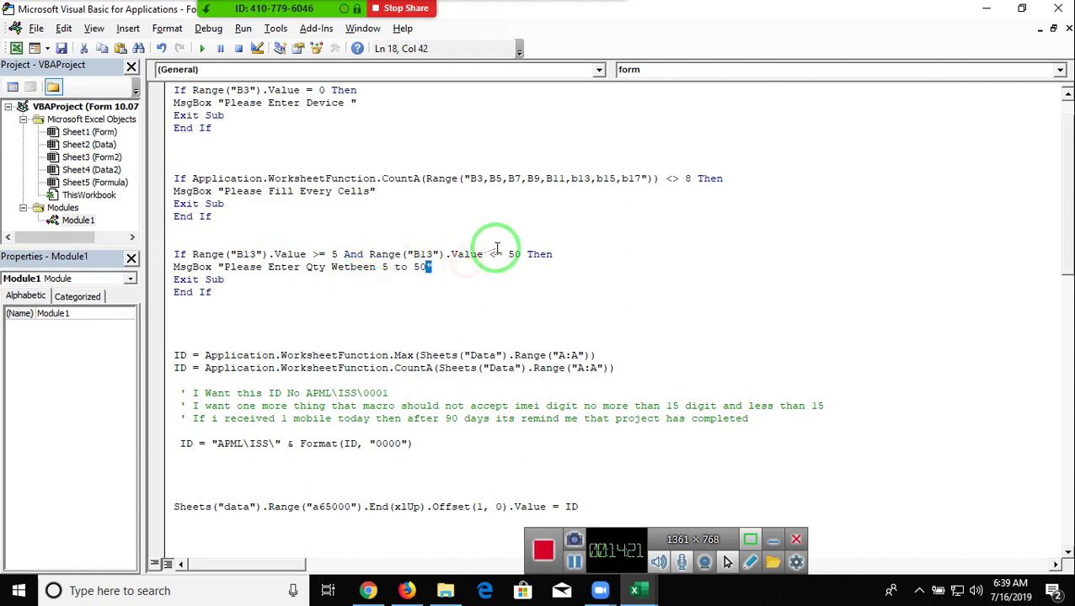
double_click(495, 254)
click(507, 253)
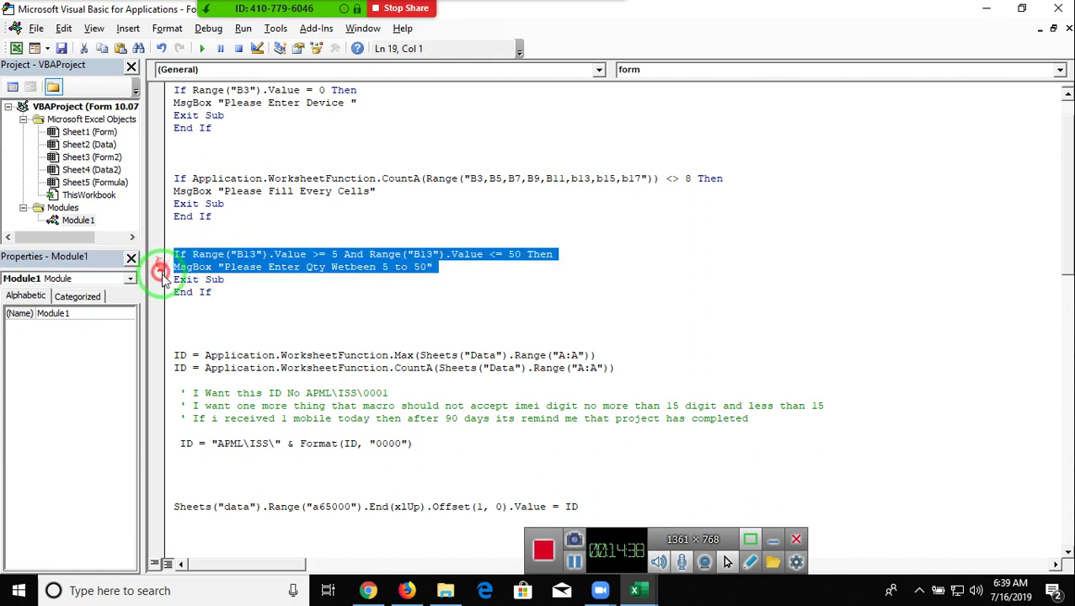
drag(173, 256, 342, 310)
click(337, 303)
mouse_move(313, 255)
mouse_down()
mouse_move(384, 242)
mouse_move(518, 250)
mouse_up()
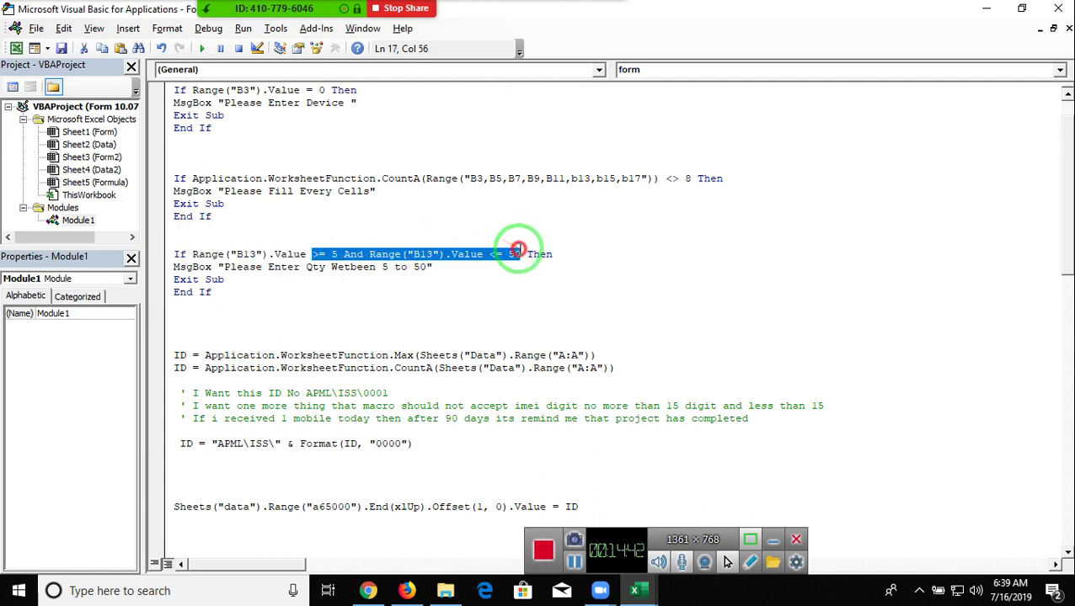
click(340, 302)
Rewrite the condition as Range("B13").Value < 5 Or Range("B13").Value > 50
click(319, 253)
key(BackSpace)
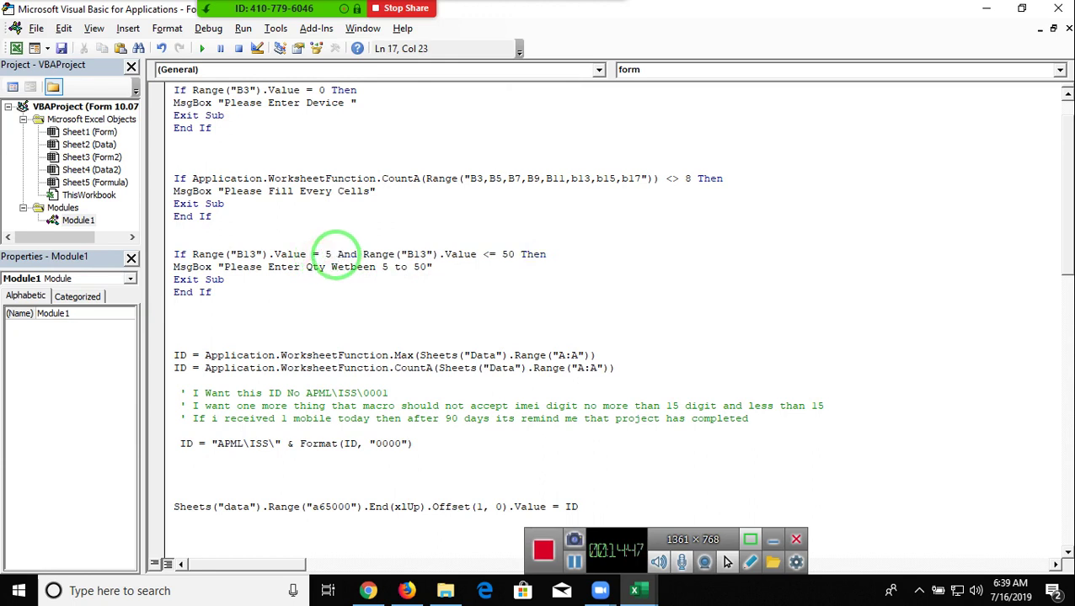
text(<)
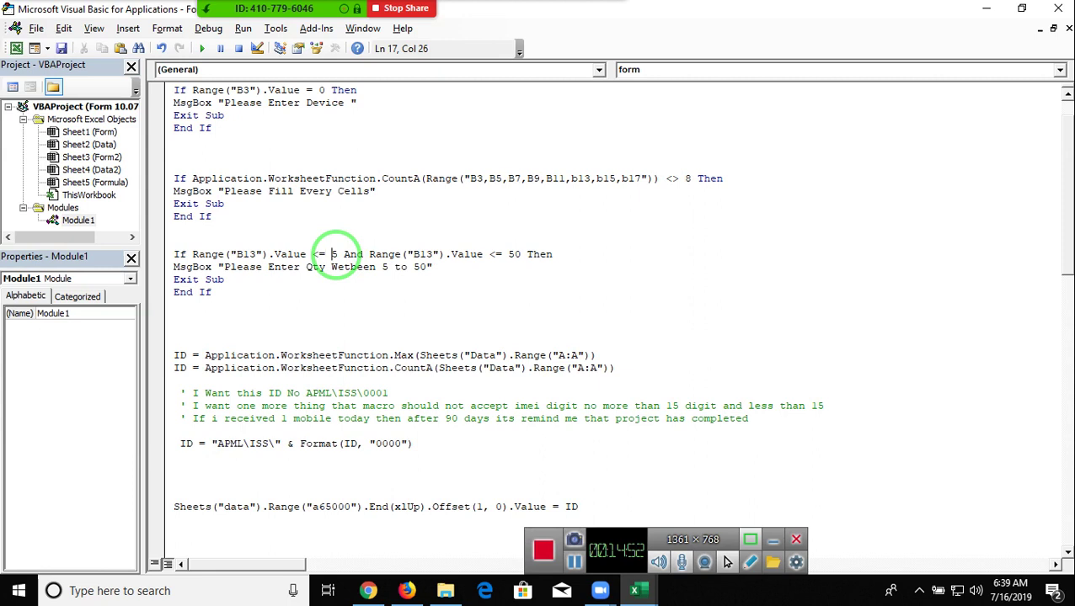
key(BackSpace)
key(BackSpace)
key(BackSpace)
text(or)
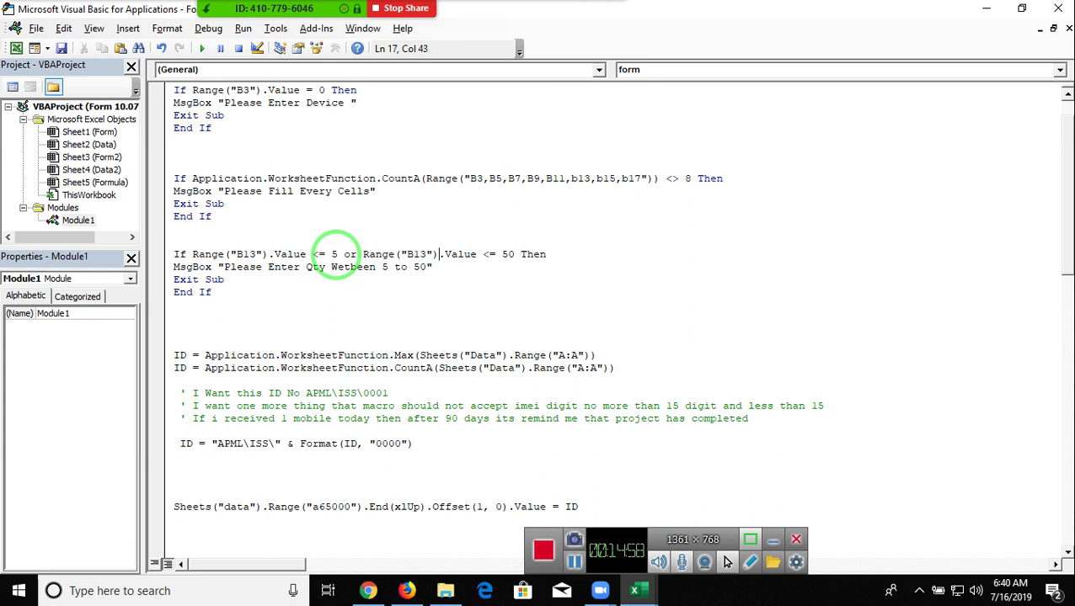
key(Delete)
text(>)
key(BackSpace)
key(BackSpace)
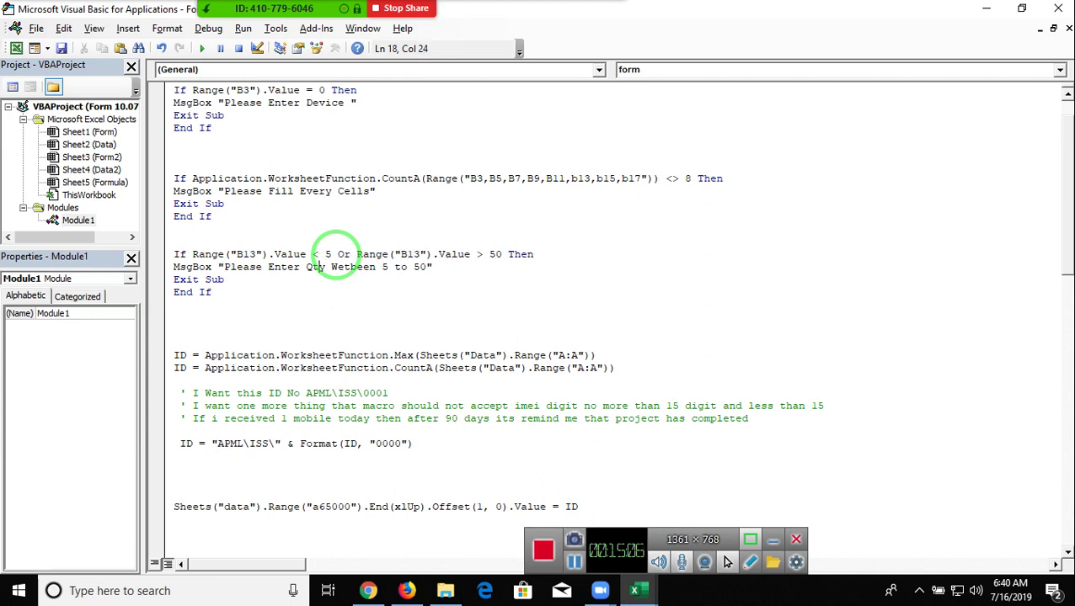
click(383, 275)
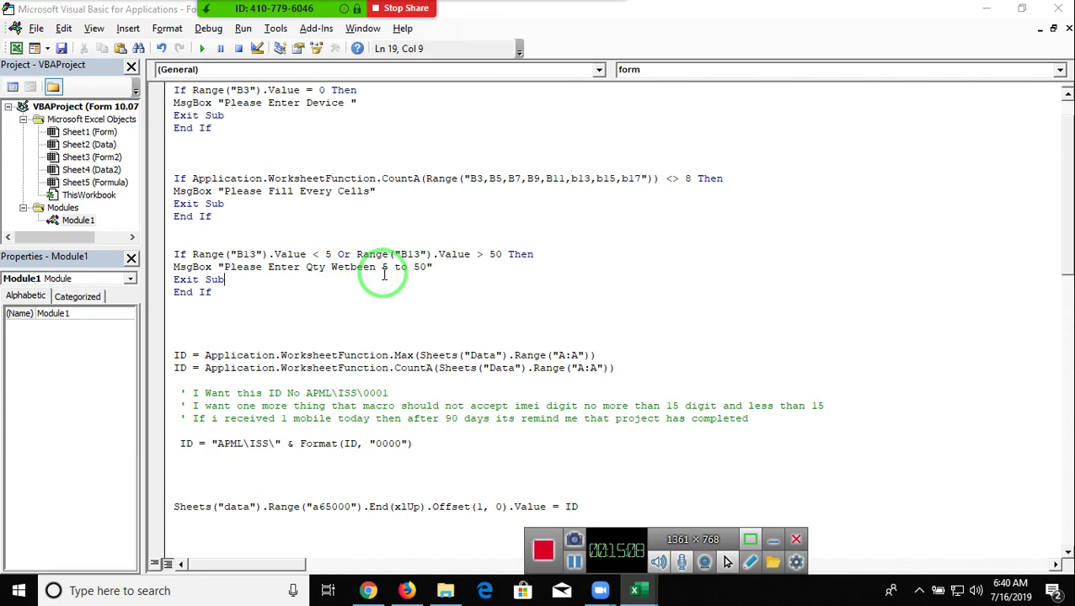
Fill Device, Make, Model and IMEI cells with dummy entries such as Y and sdf
key(alt+F11)
click(160, 216)
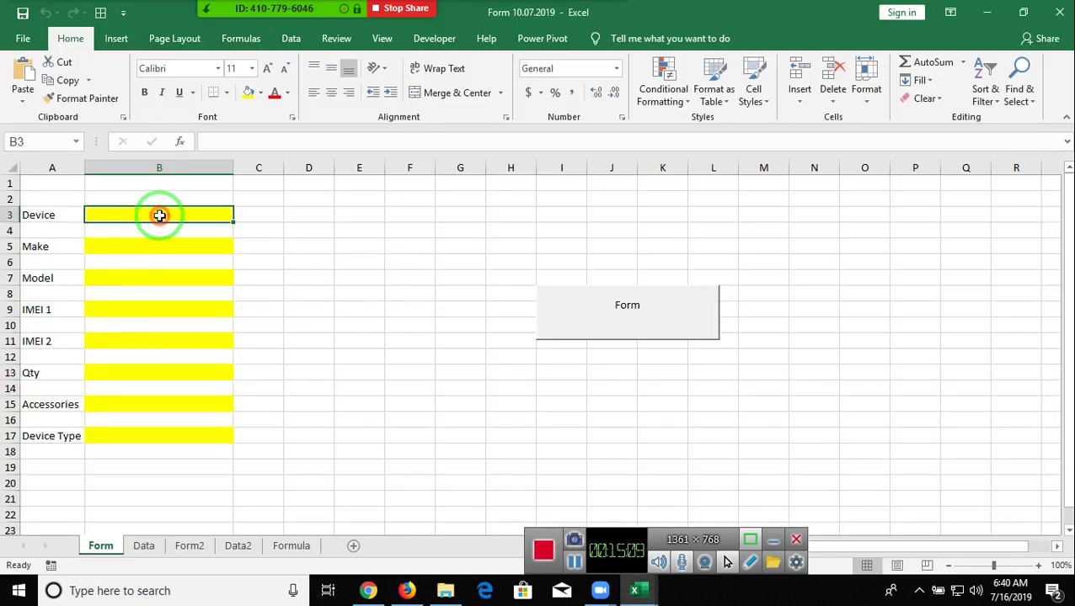
text(Y2)
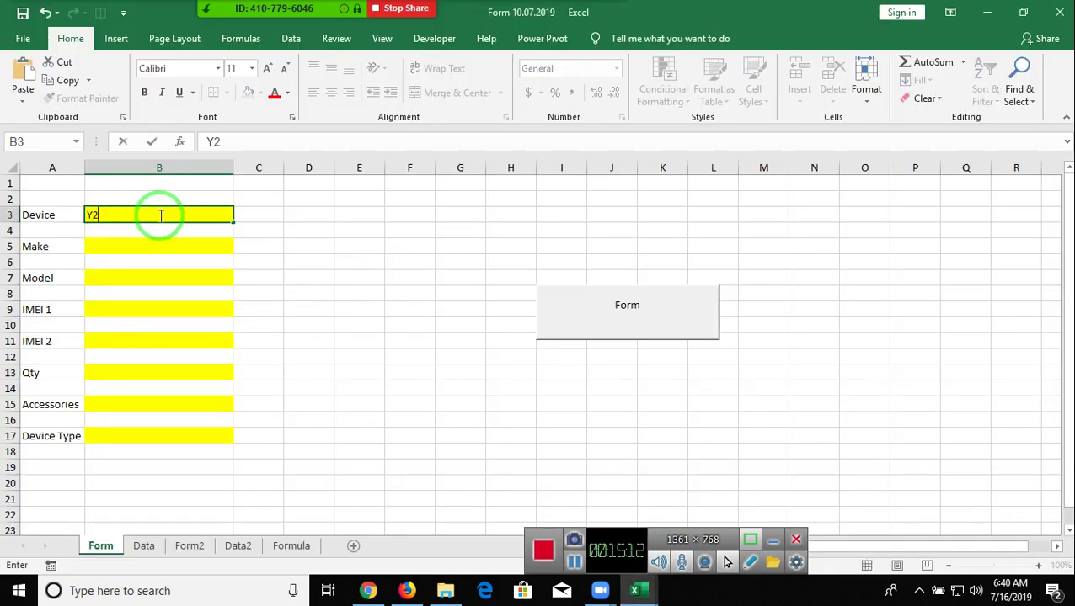
key(Return)
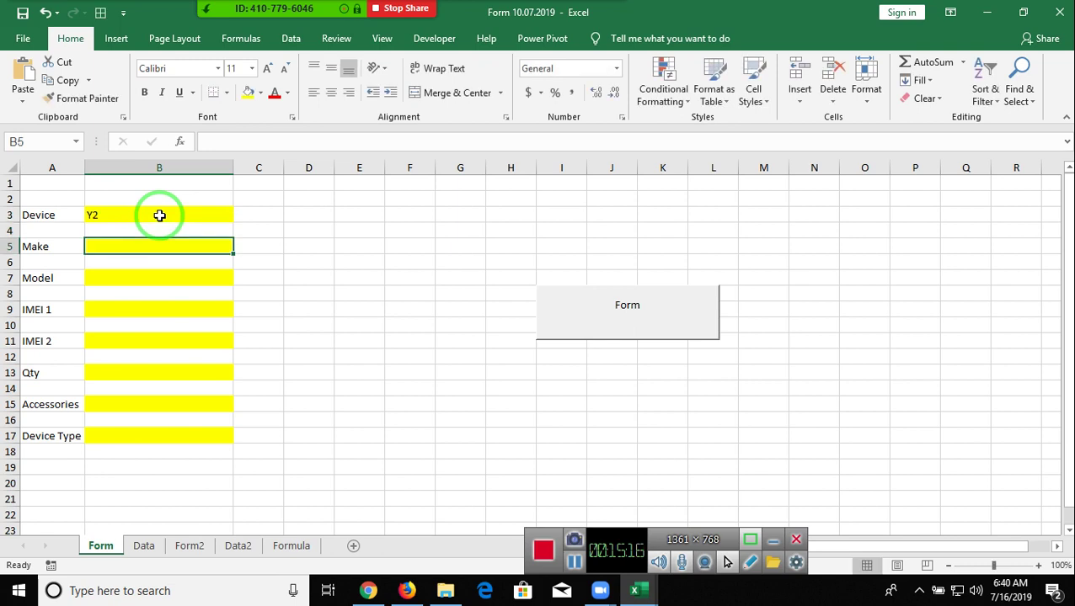
text(sdf)
key(Return)
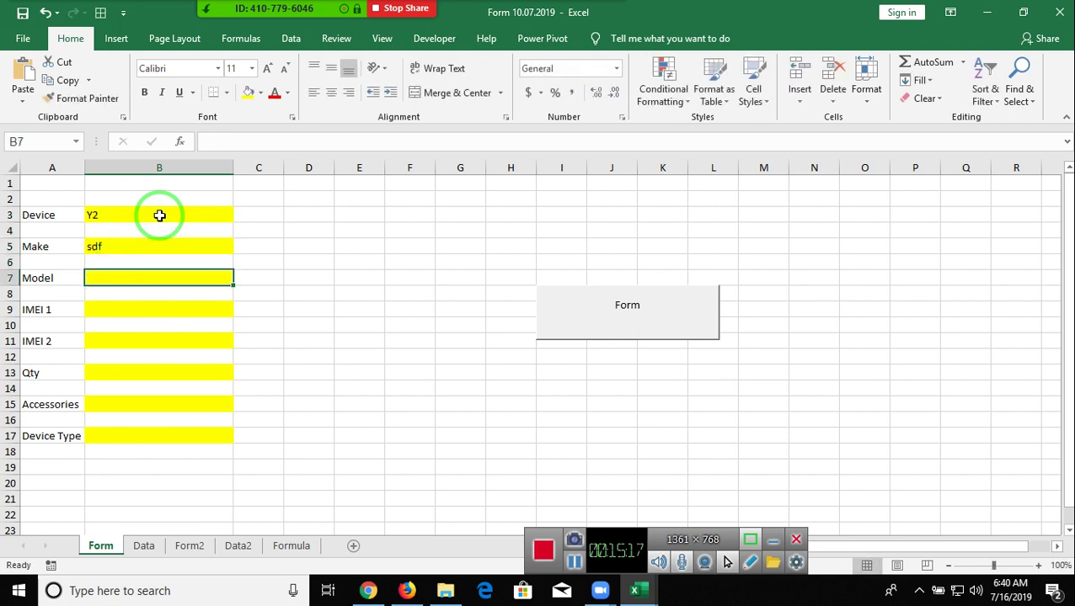
text(sdf)
key(Return)
key(Down)
text(sdfsdf)
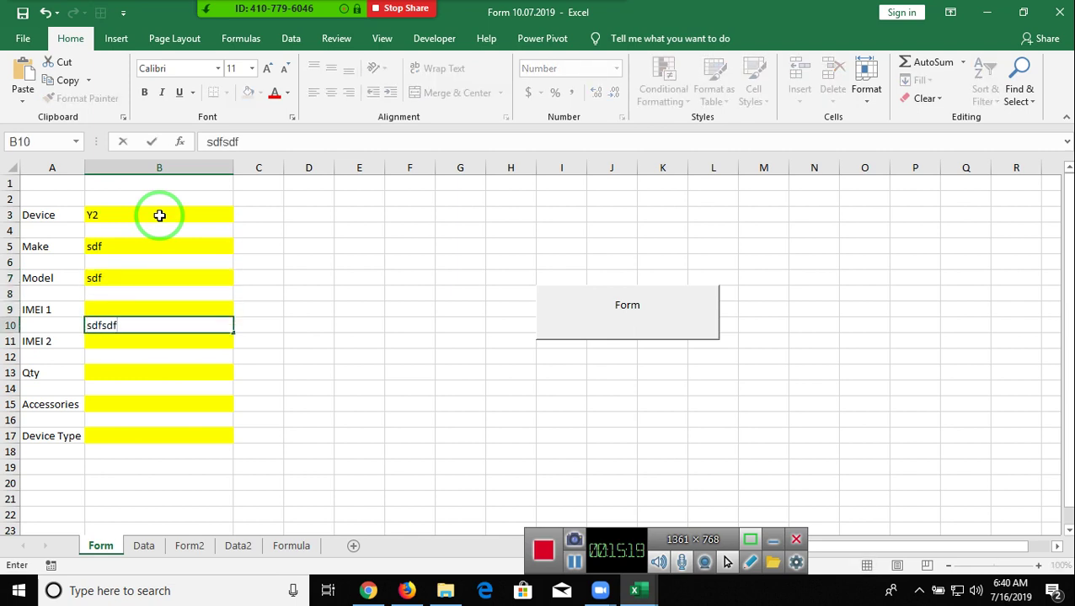
key(BackSpace)
key(BackSpace)
key(BackSpace)
key(Up)
text(sdfsd)
key(Return)
key(Return)
text(sdfsd)
key(Return)
Enter Qty 3 with the remaining fields, run the macro, and dismiss the 5-to-50 Qty warning
key(Return)
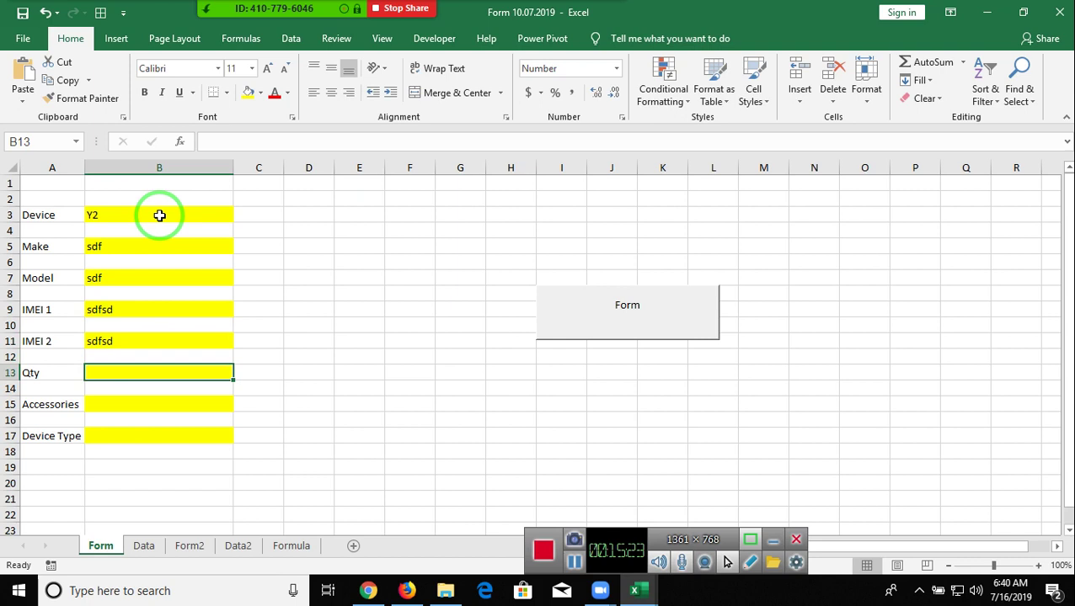
text(3)
key(Return)
key(Return)
text(fsd)
key(Return)
key(Down)
text(sdf)
key(Up)
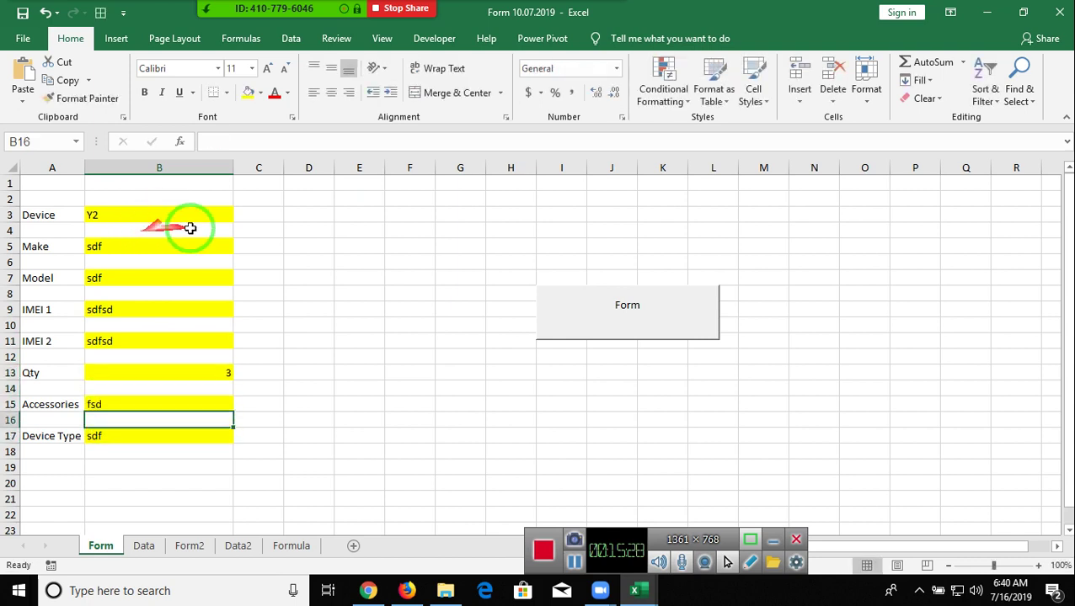
click(586, 296)
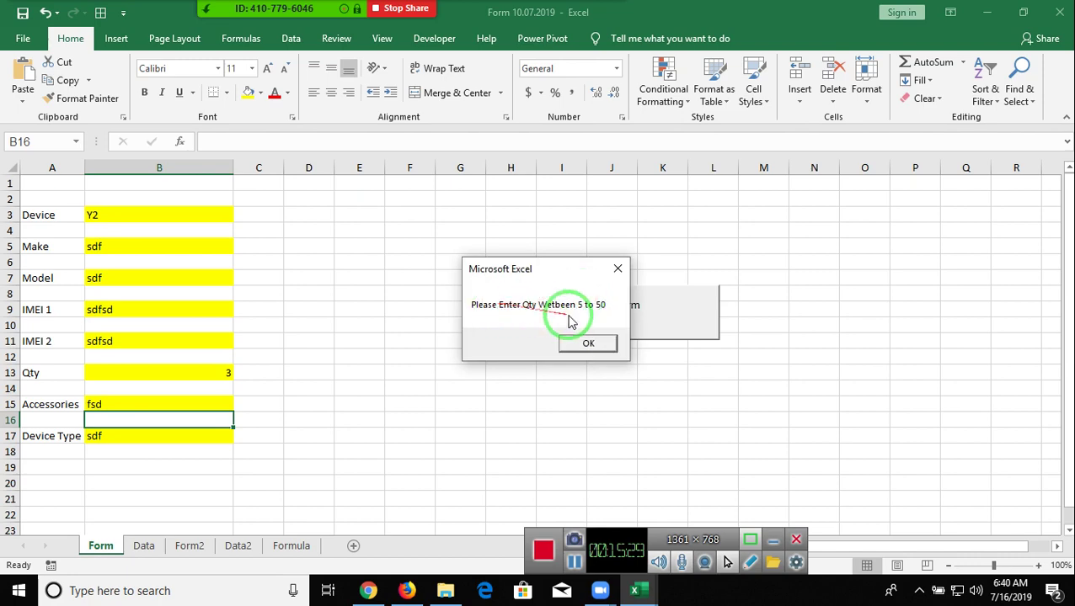
click(578, 341)
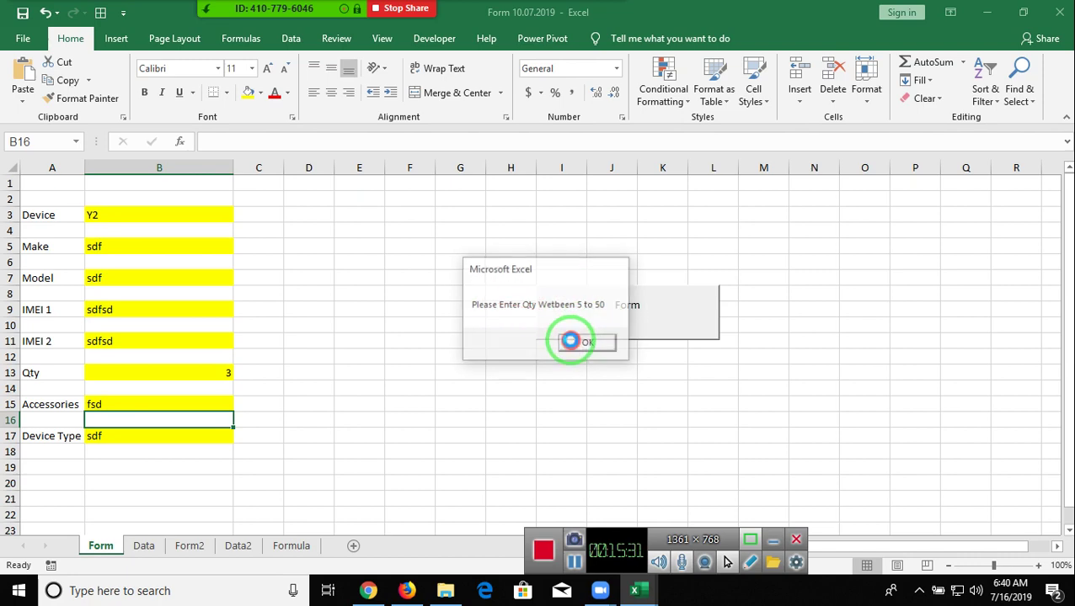
key(alt+Tab)
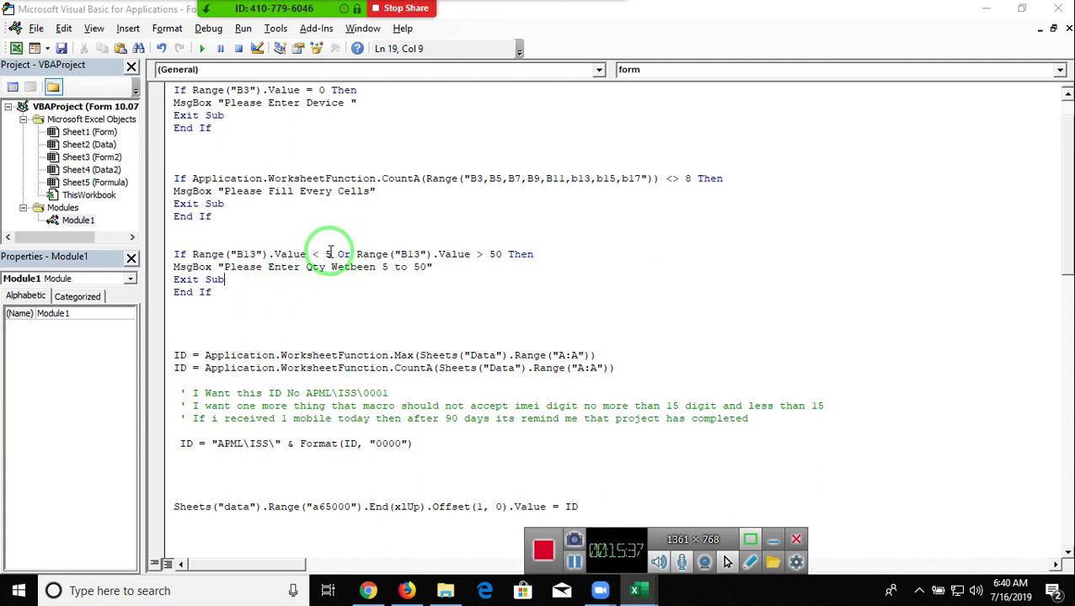
Rewrite the Qty condition to test B13 >= 5 And <= 50
drag(324, 253, 185, 253)
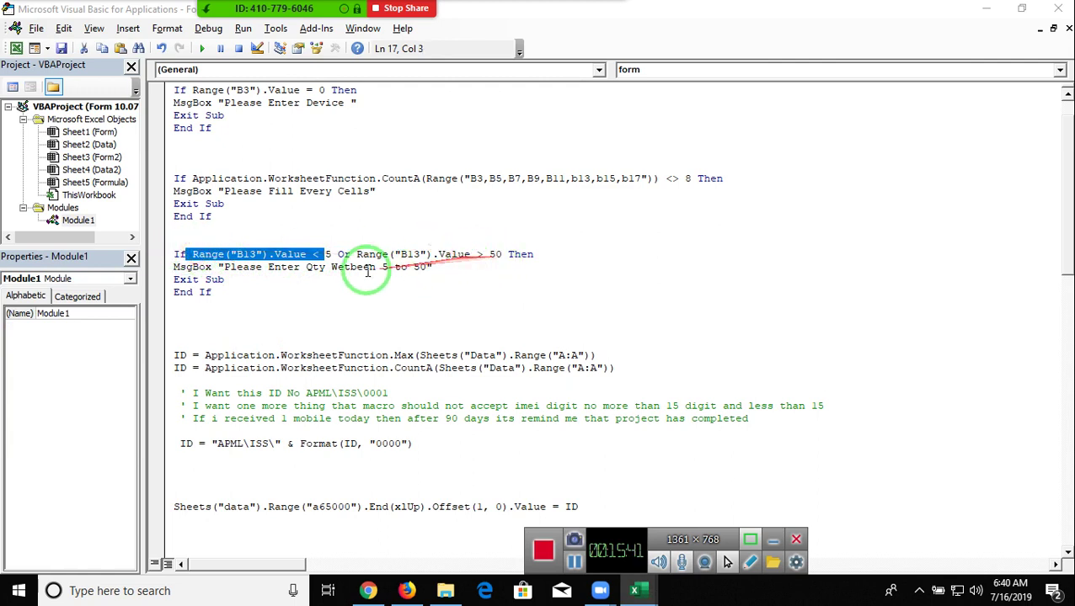
click(341, 304)
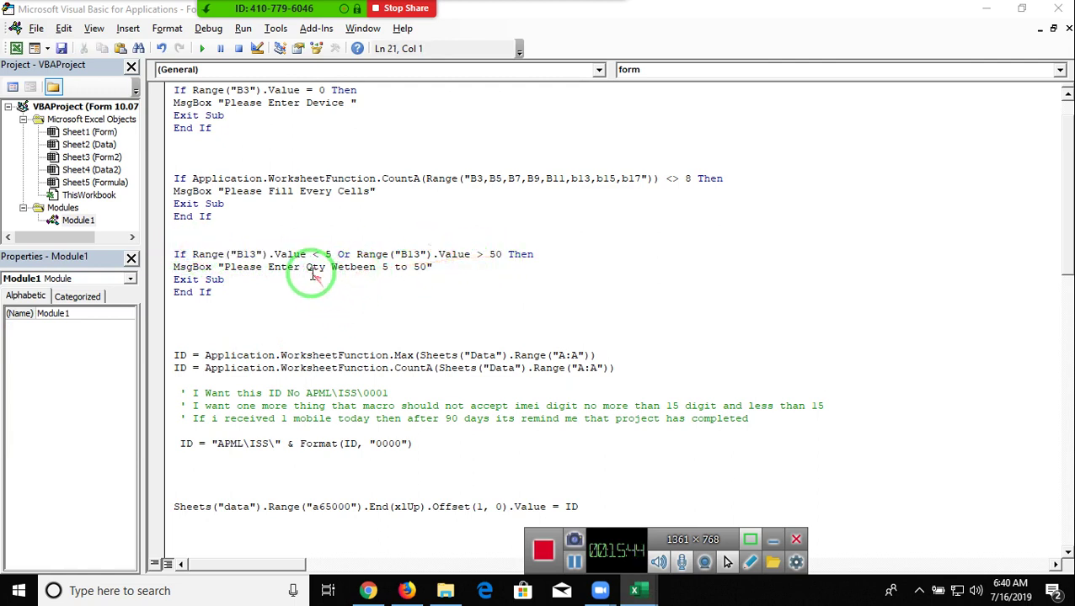
drag(311, 254, 320, 254)
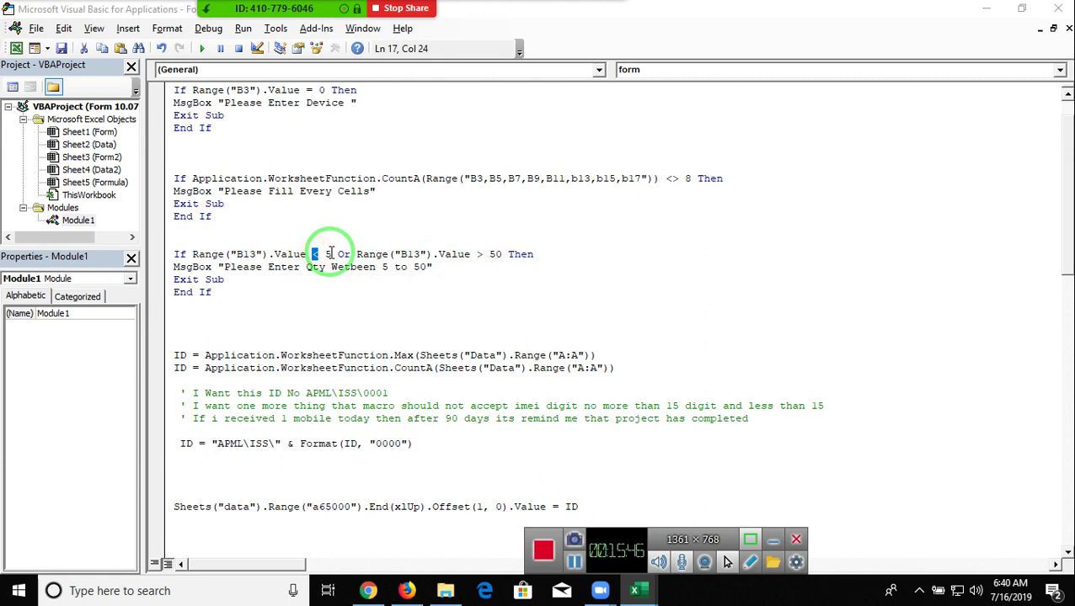
key(Delete)
text(>)
text(=)
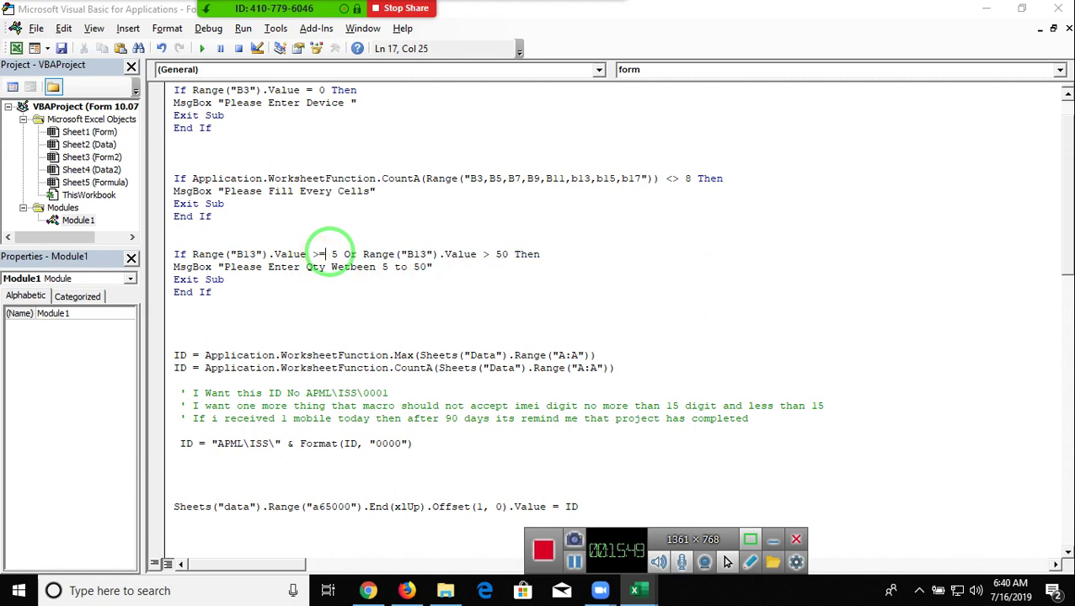
key(shift+Right)
key(shift+Right)
text(and)
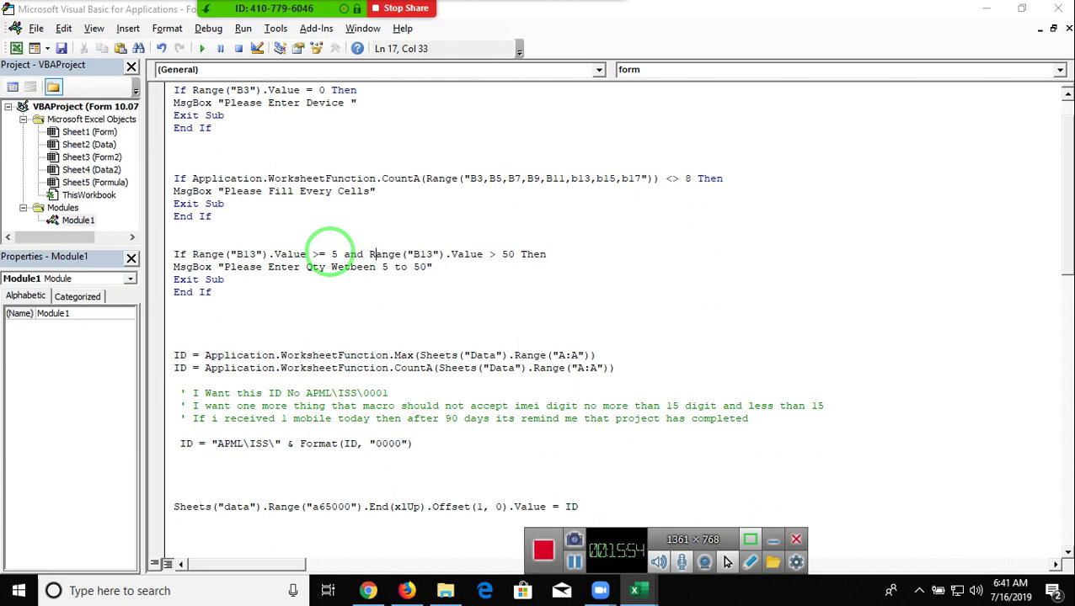
key(shift+Right)
key(BackSpace)
key(BackSpace)
text(<=)
key(Down)
Delete the Qty warning MsgBox and Exit Sub lines under the If
mouse_move(436, 267)
mouse_down()
mouse_move(173, 267)
mouse_move(180, 278)
mouse_move(169, 268)
mouse_move(168, 283)
mouse_up()
key(Delete)
key(Delete)
scroll(354, 328, down, 6)
scroll(316, 354, down, 7)
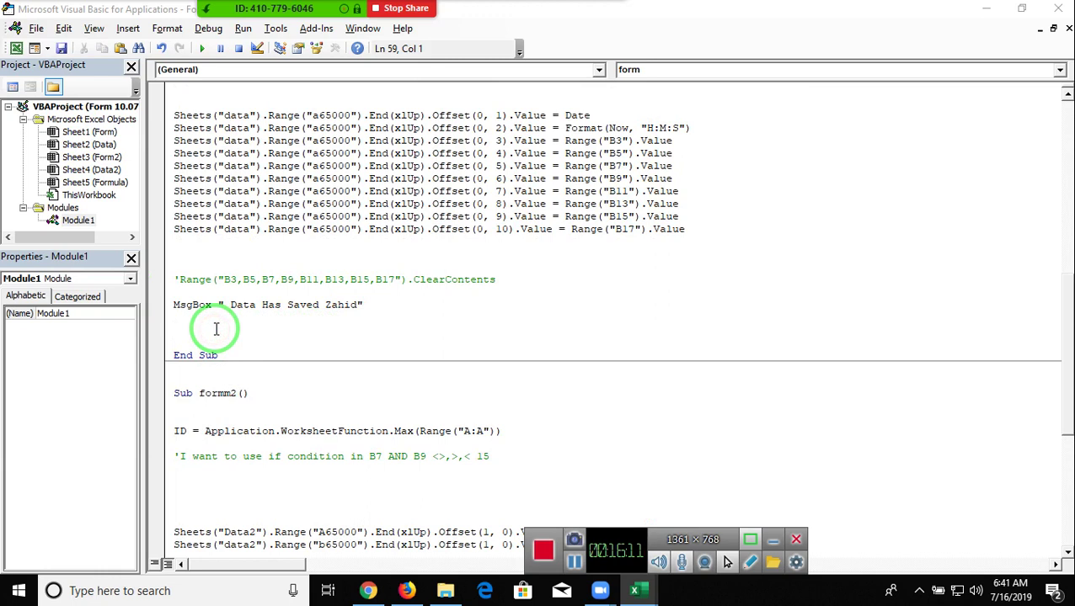
Add an Else with MsgBox "Please Entet Qty 5 to 50" and a closing End If above End Sub
key(Return)
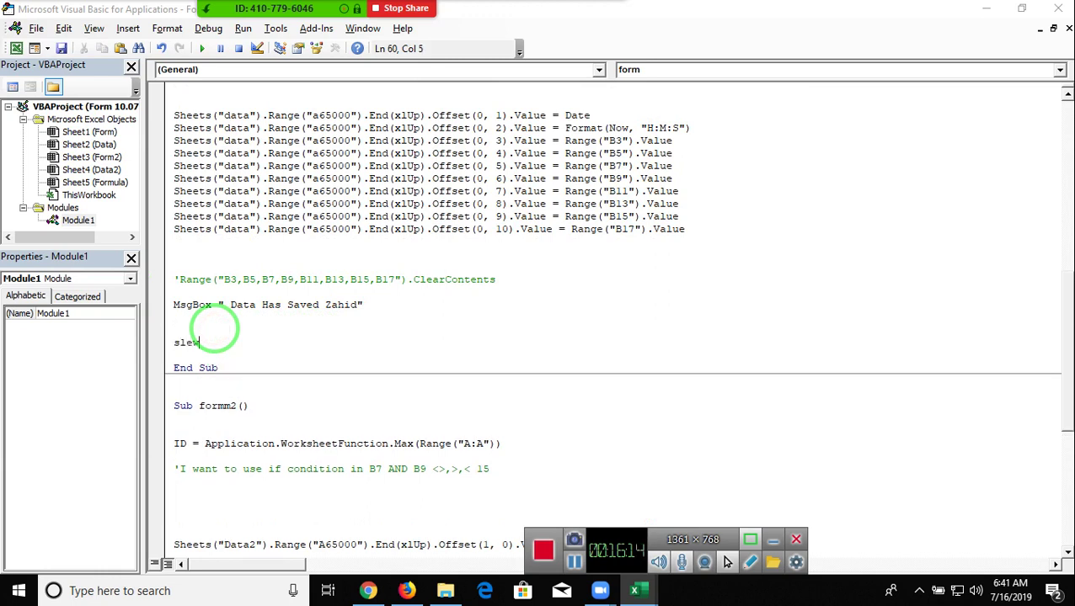
text(else)
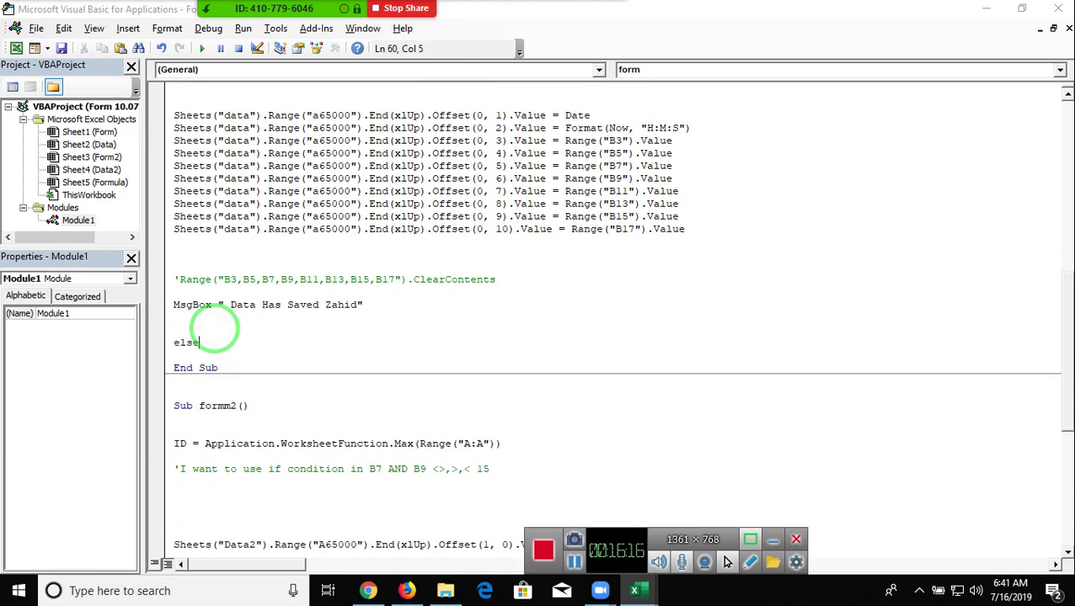
key(Return)
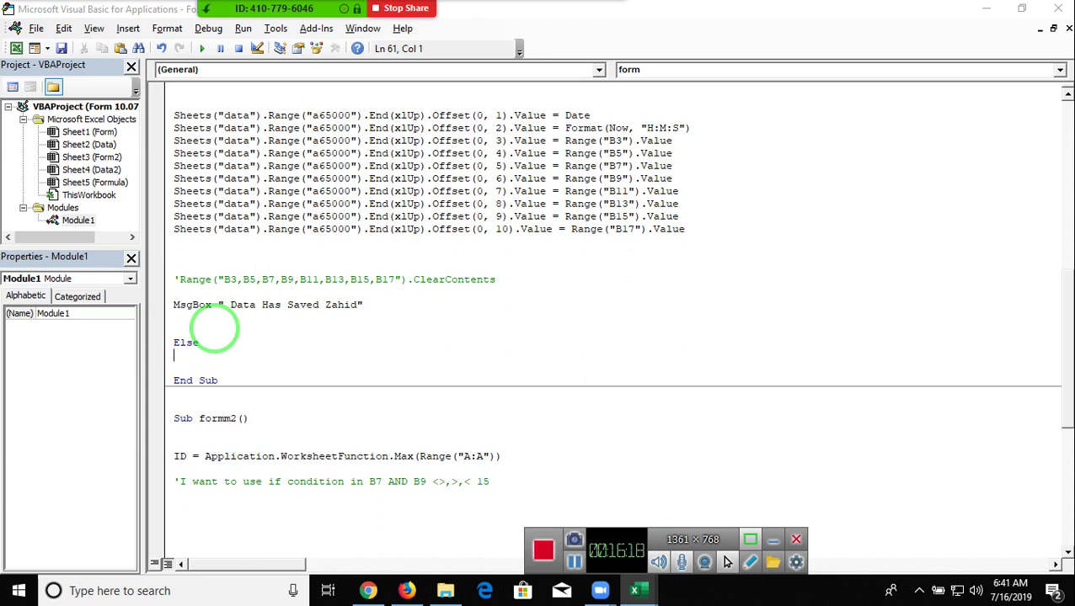
text(range("B13").Value >=5)
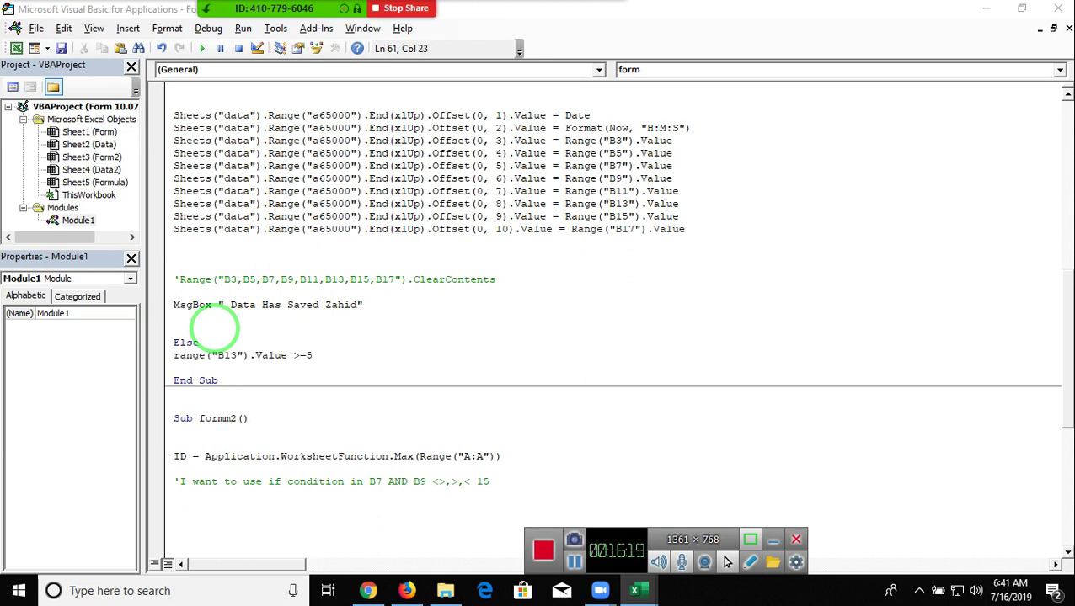
key(BackSpace)
key(BackSpace)
key(BackSpace)
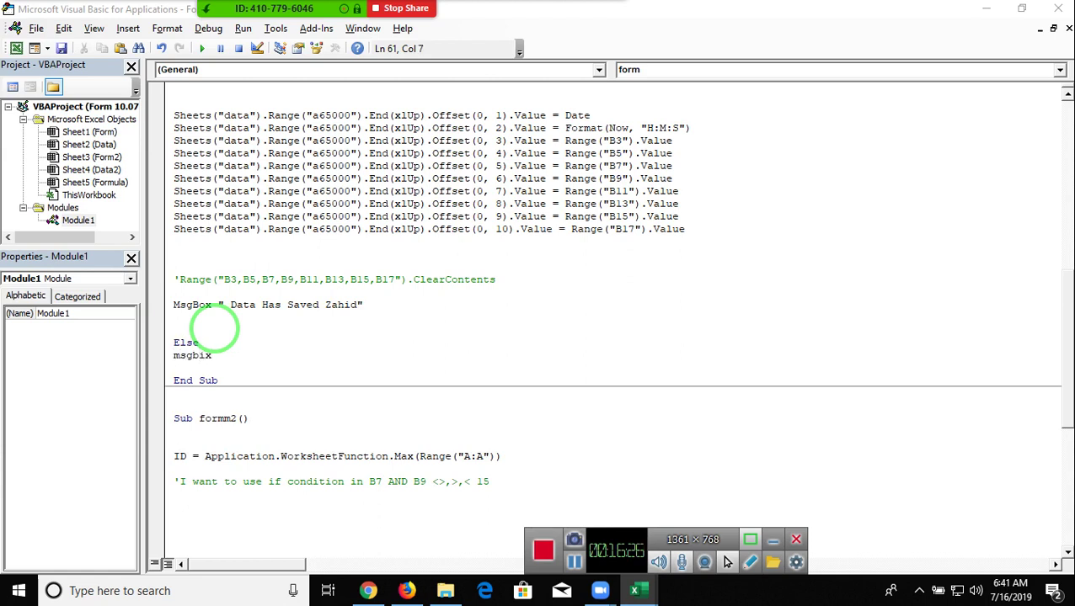
text(x "Please Entet Qty 5 to 50)
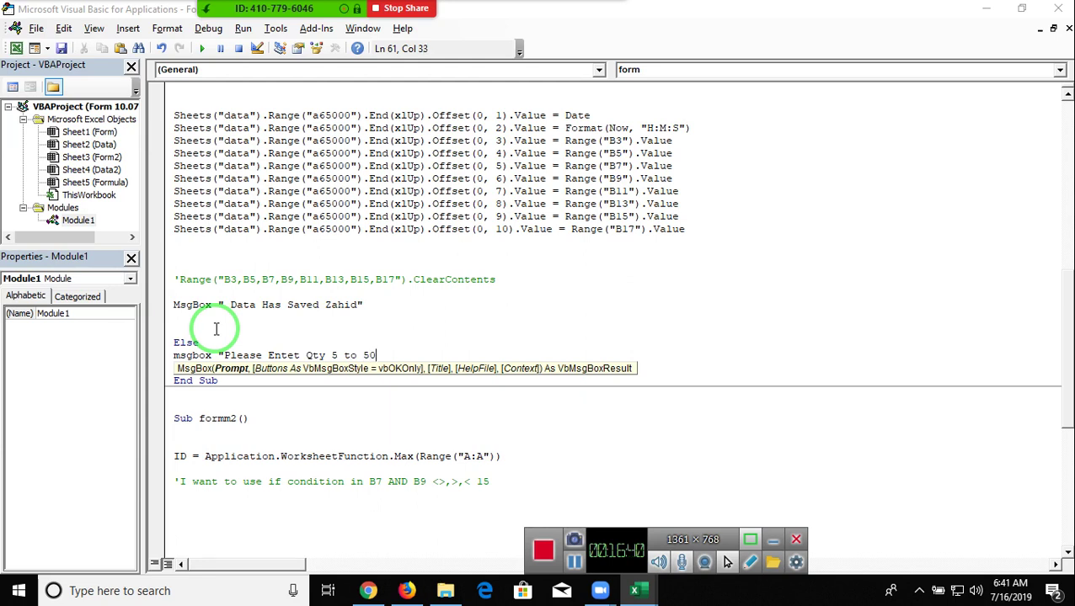
key(Return)
text(end if)
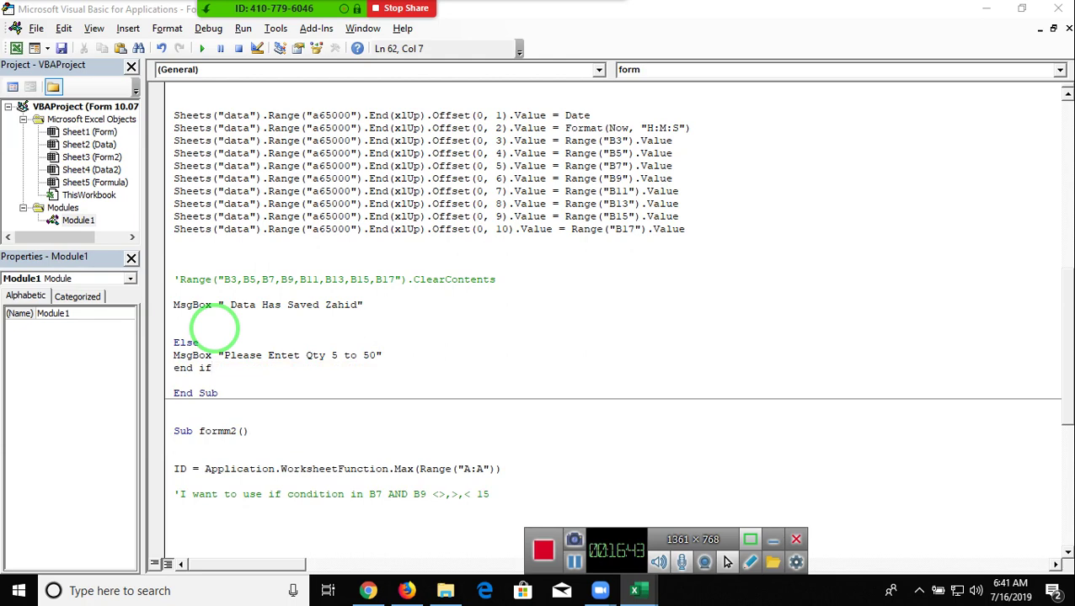
key(Up)
scroll(429, 187, up, 6)
scroll(448, 190, up, 5)
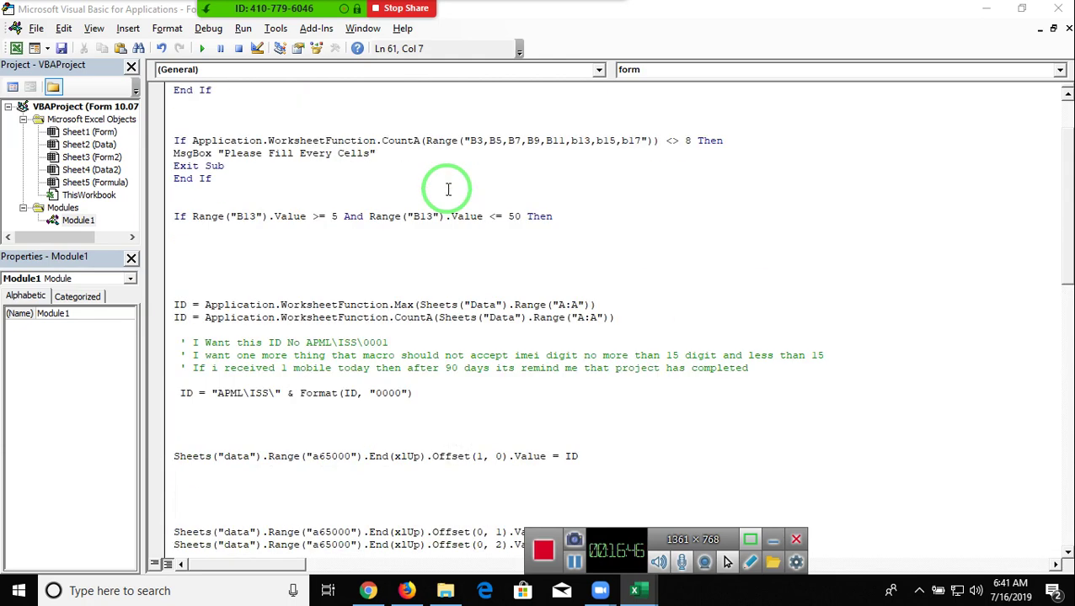
Remove the blank lines under the Qty condition
click(299, 243)
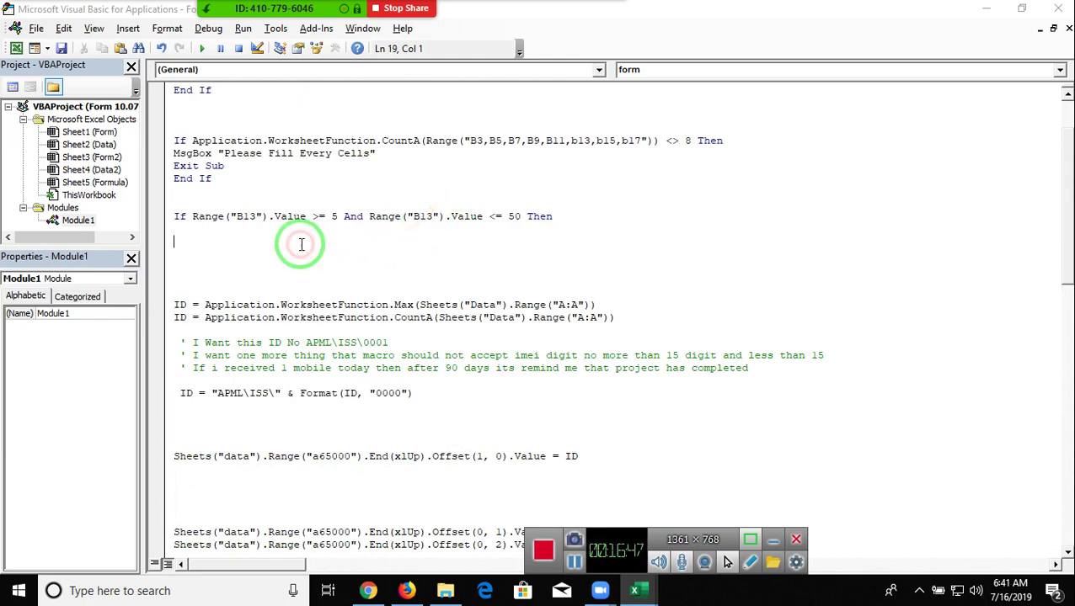
key(Delete)
key(Delete)
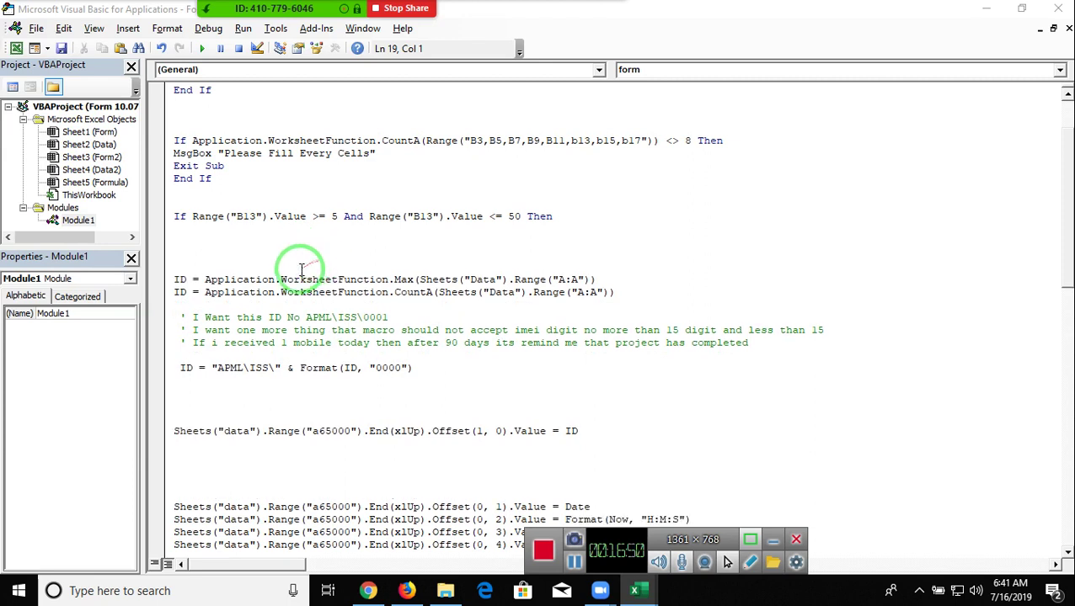
key(Delete)
key(Delete)
key(BackSpace)
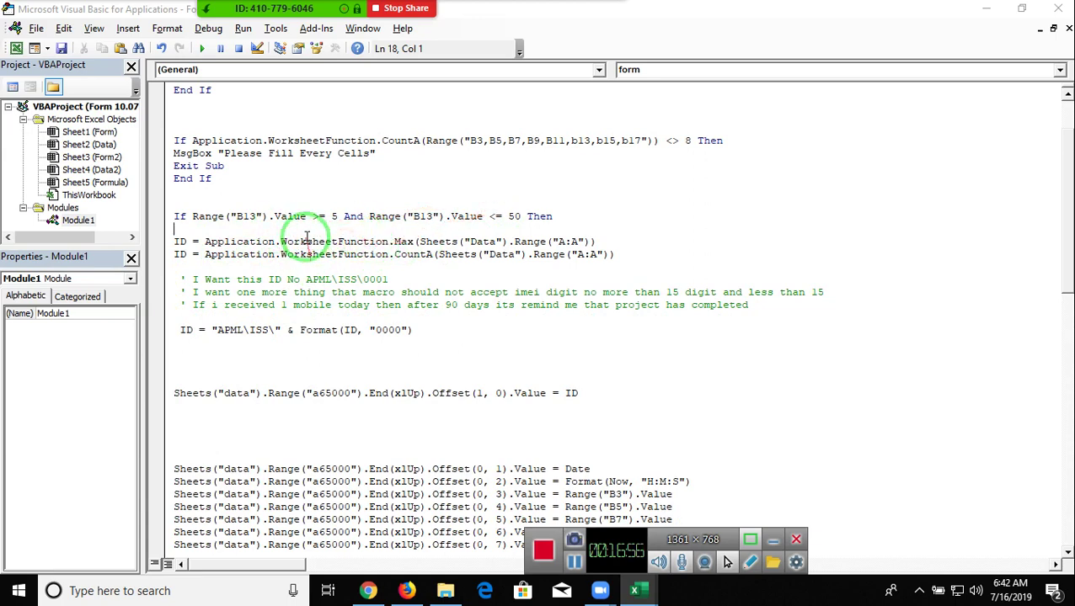
drag(370, 224, 554, 220)
drag(42, 325, 133, 278)
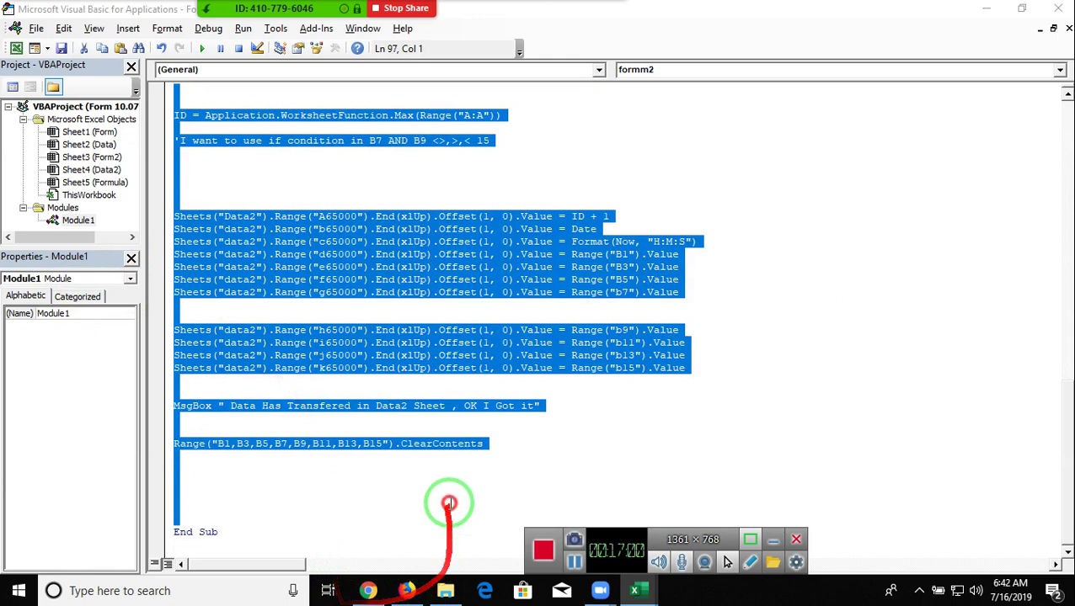
mouse_move(178, 242)
mouse_down()
mouse_move(358, 387)
mouse_move(491, 376)
mouse_up()
scroll(484, 374, up, 4)
click(353, 241)
scroll(353, 243, up, 2)
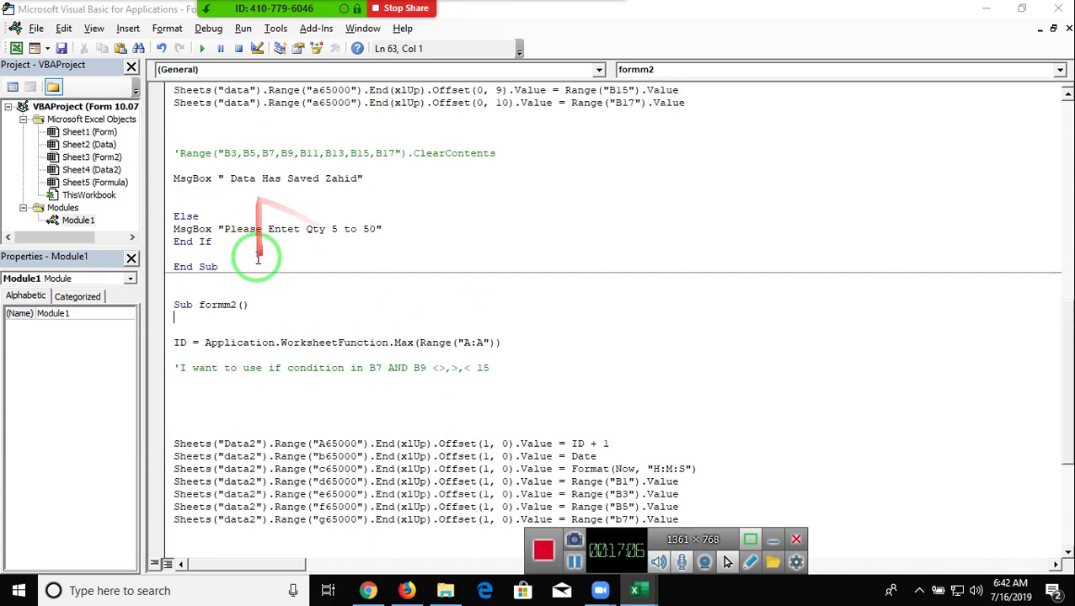
Add a blank line above the formm2 macro
click(208, 293)
key(Return)
key(Return)
key(Return)
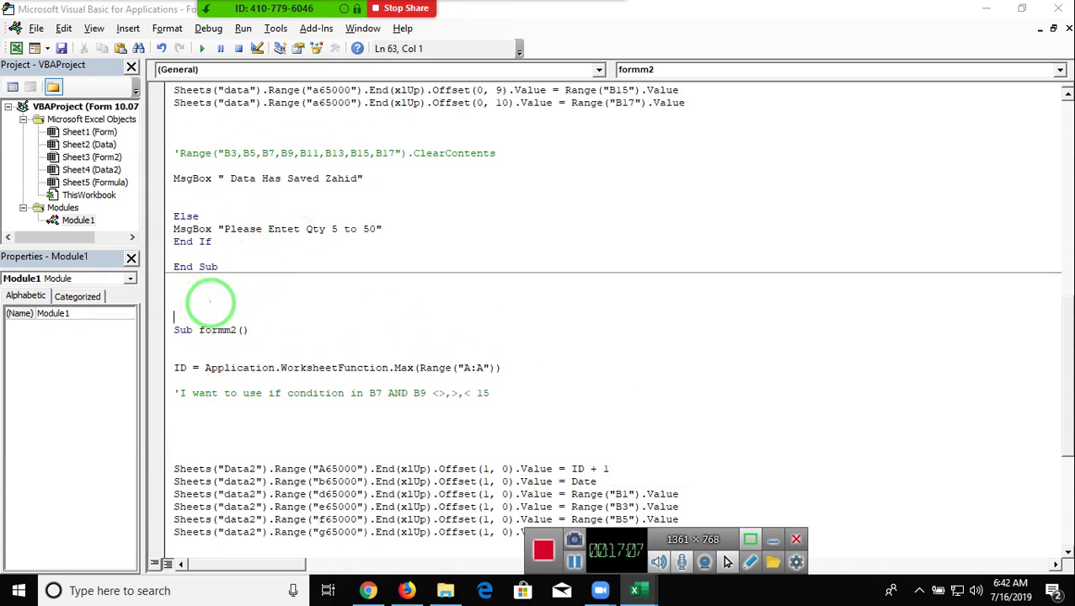
scroll(211, 305, up, 3)
click(217, 358)
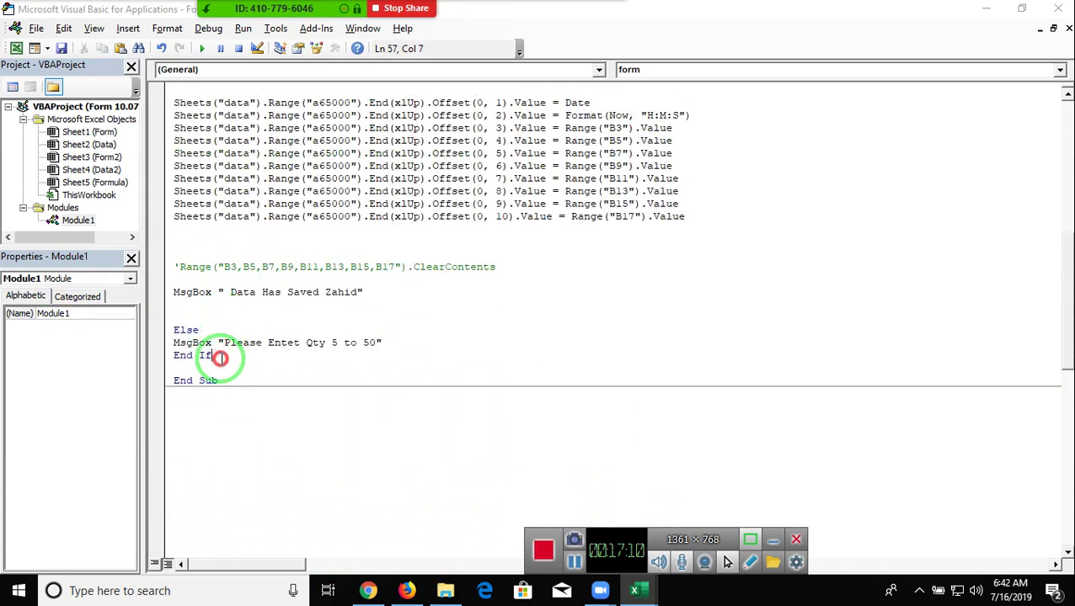
drag(206, 310, 194, 288)
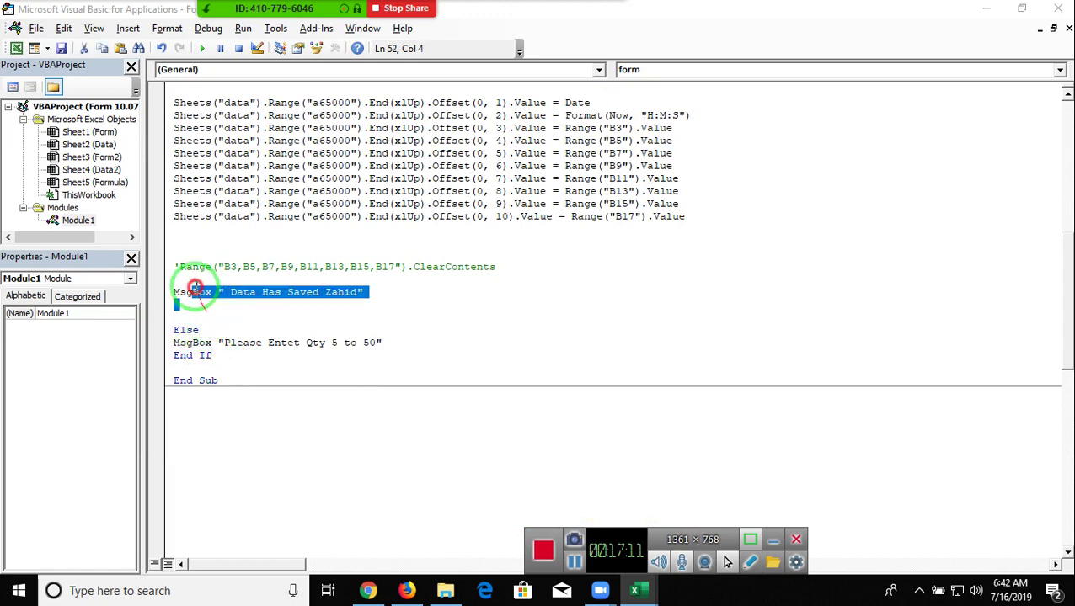
click(163, 343)
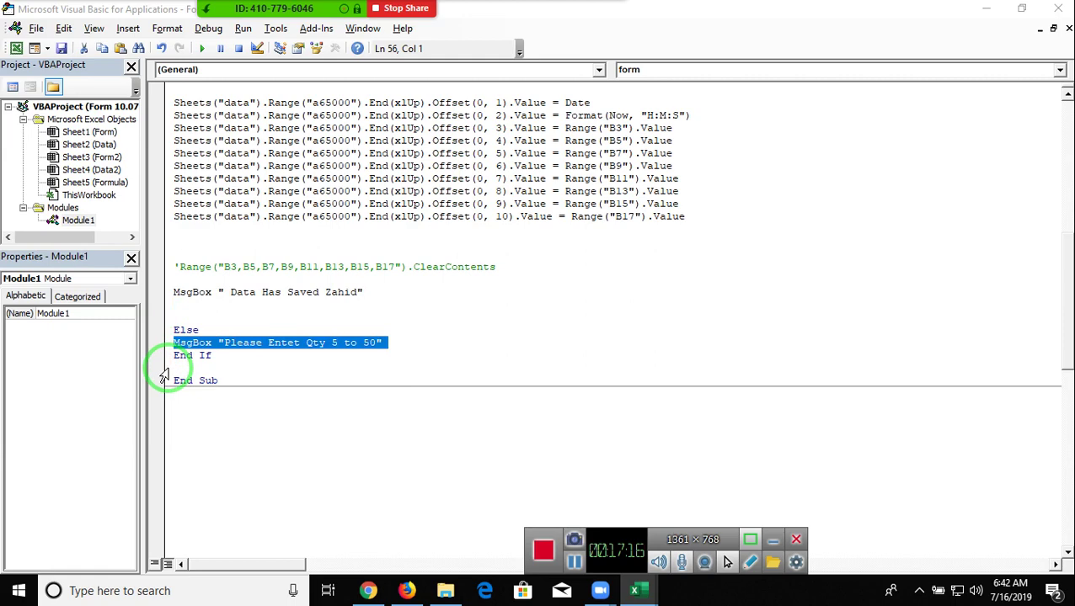
scroll(166, 368, up, 7)
scroll(160, 369, up, 2)
scroll(164, 371, up, 1)
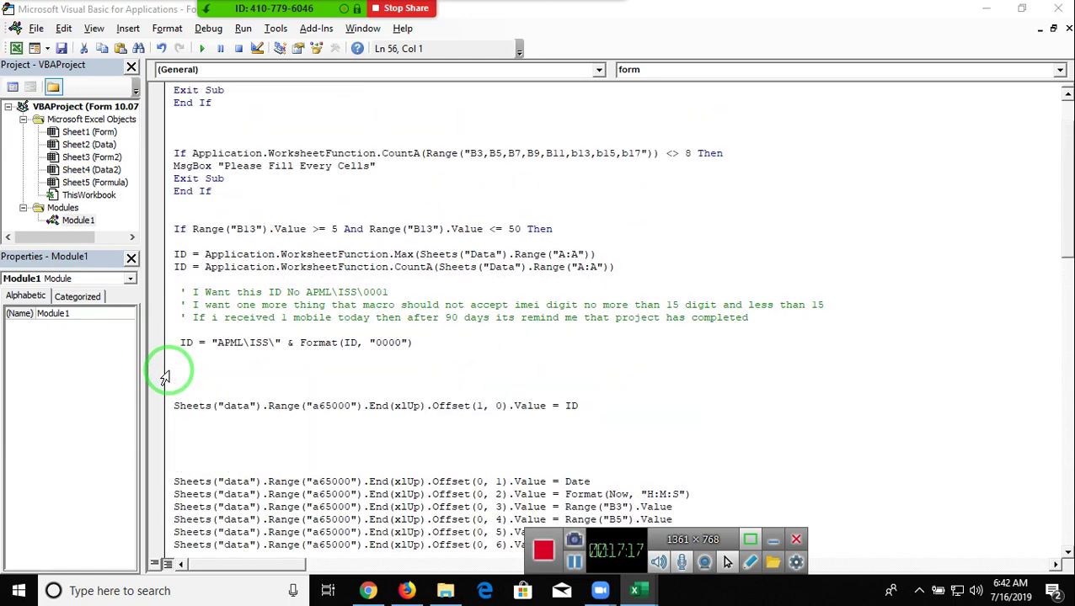
scroll(360, 240, up, 1)
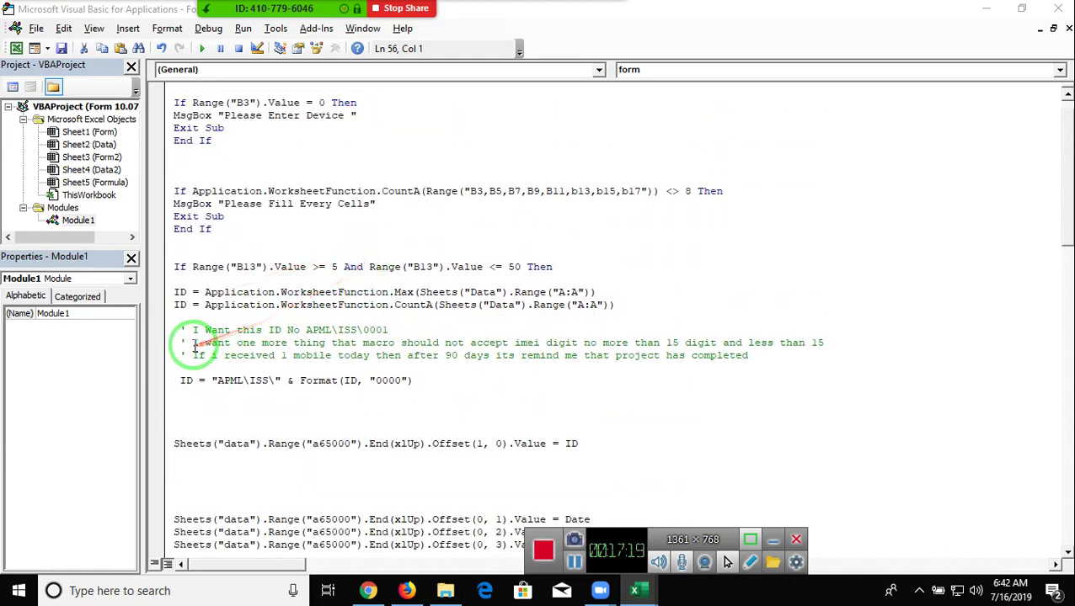
Add two blank lines above the Qty condition and return to Excel
click(175, 266)
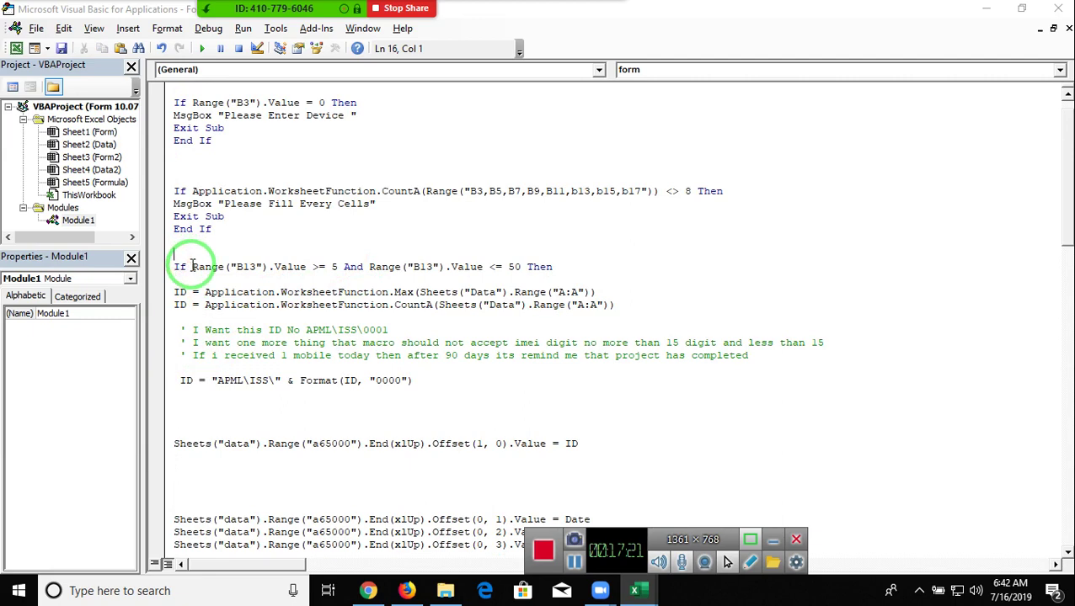
key(Return)
key(Return)
key(Return)
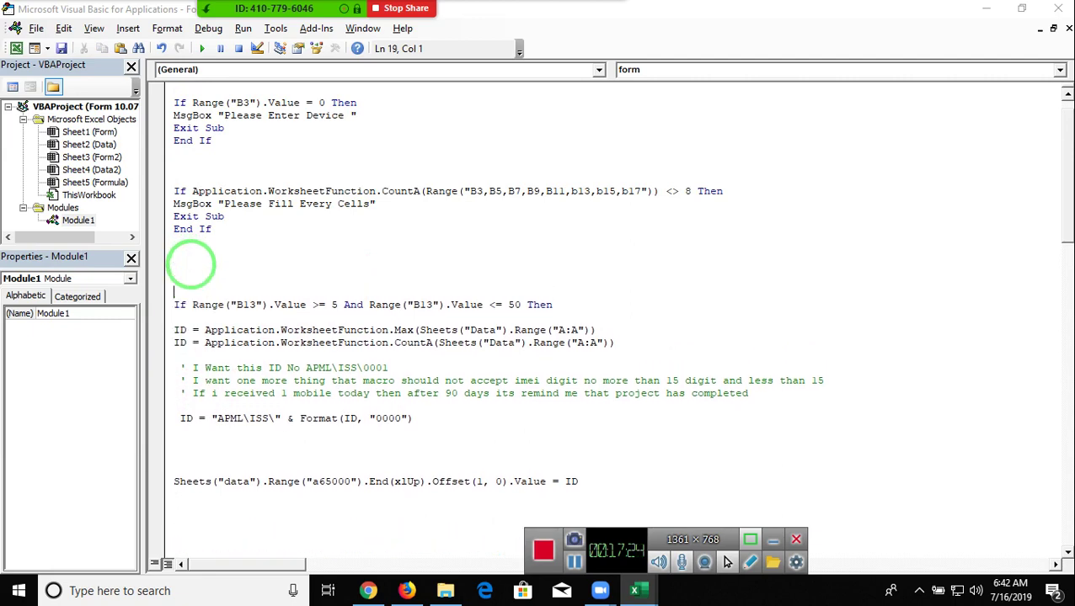
key(Return)
key(Return)
key(alt+F11)
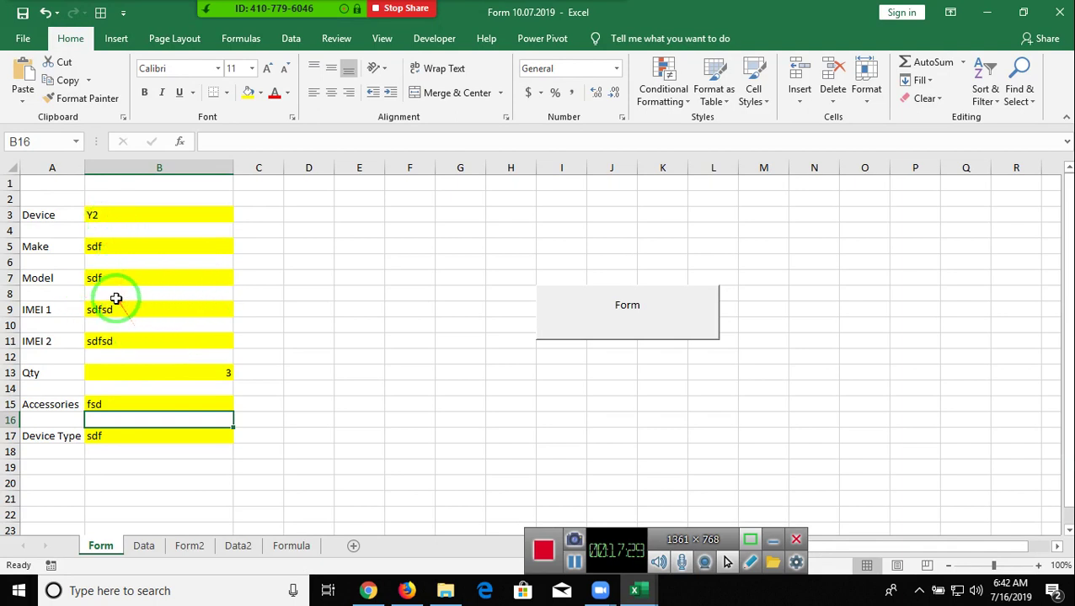
Check the IMEI 1 label and value in A9 and B9, then return to the macro code
click(133, 309)
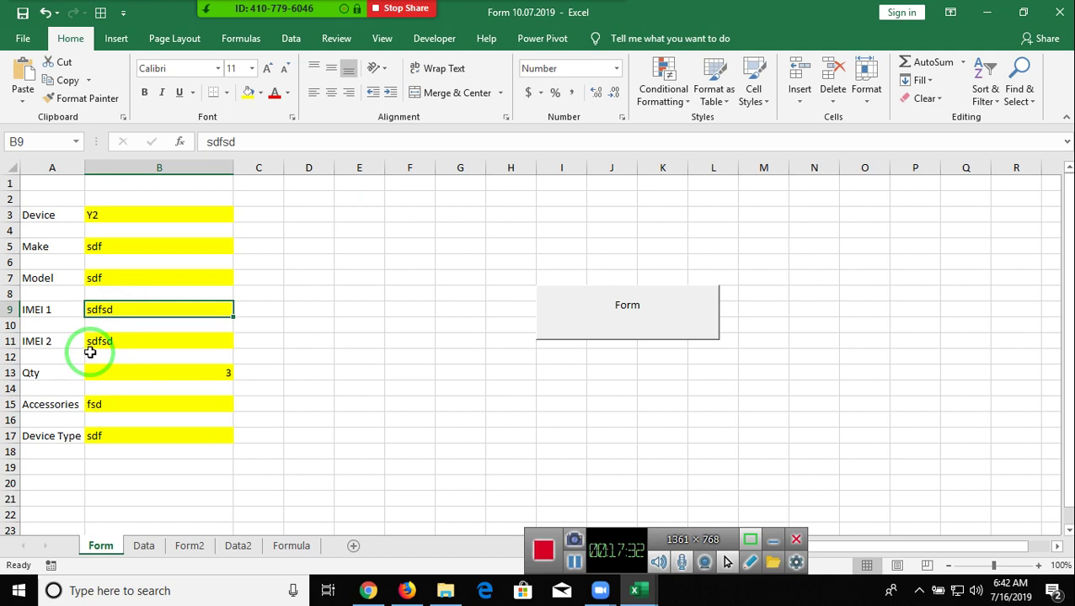
click(43, 311)
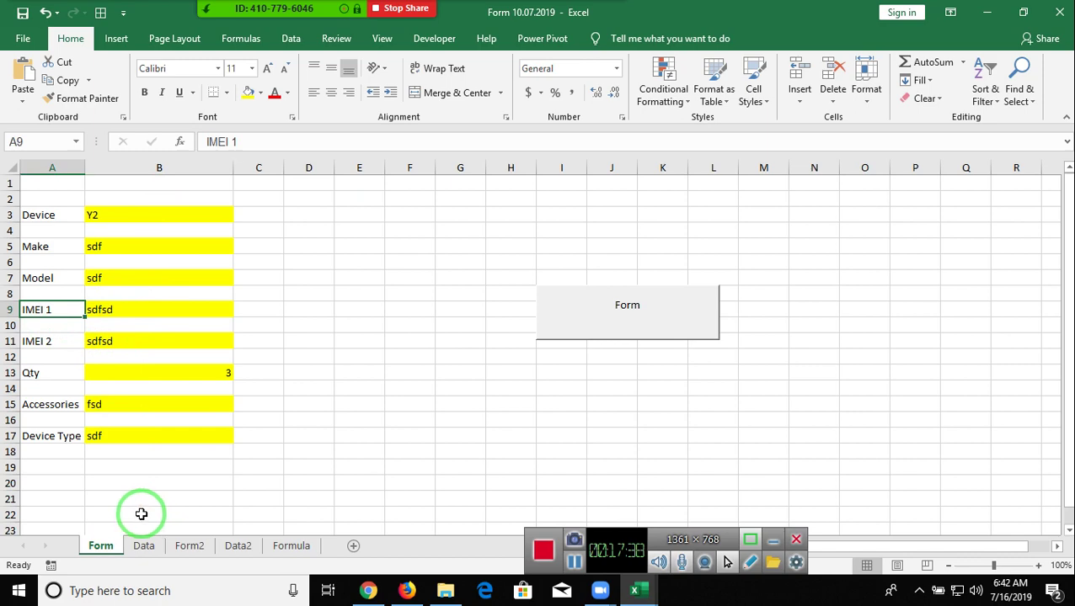
key(alt+F11)
key(Up)
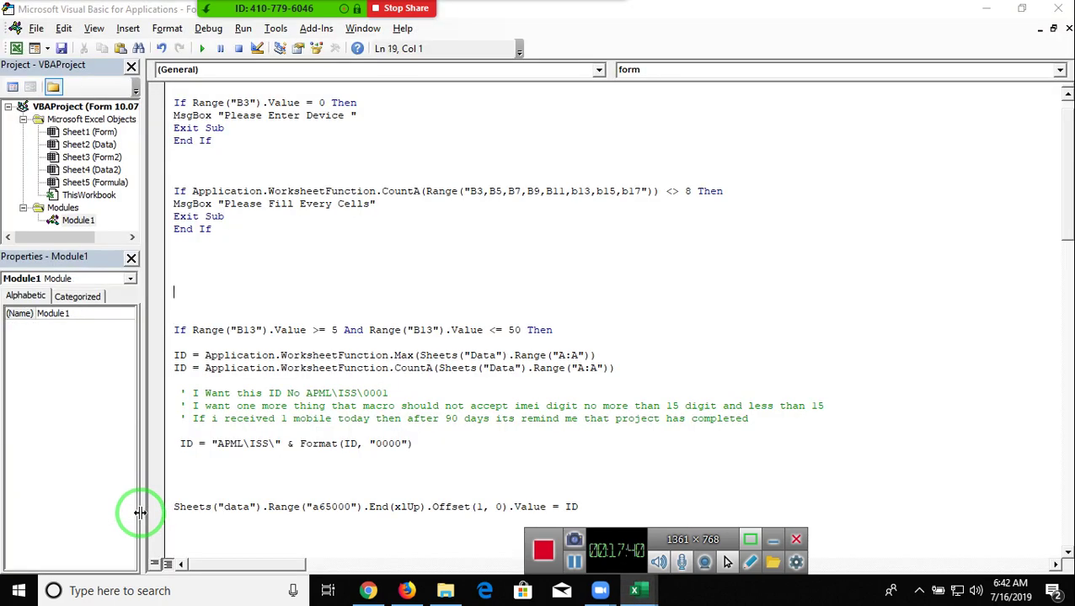
Type c=application. on the blank line above the Qty check
text(c=)
text(application)
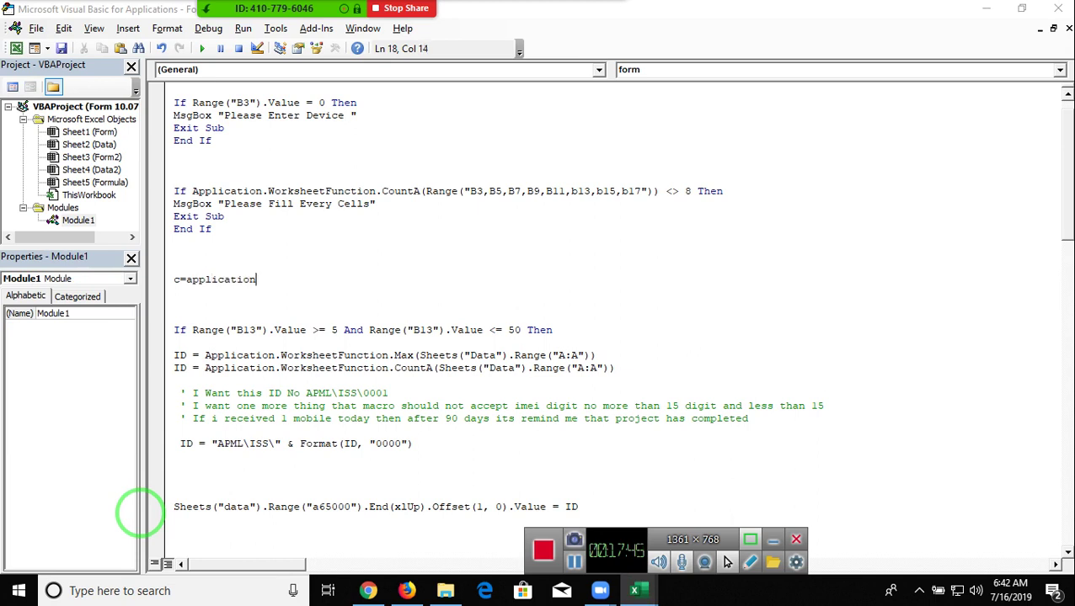
text(.)
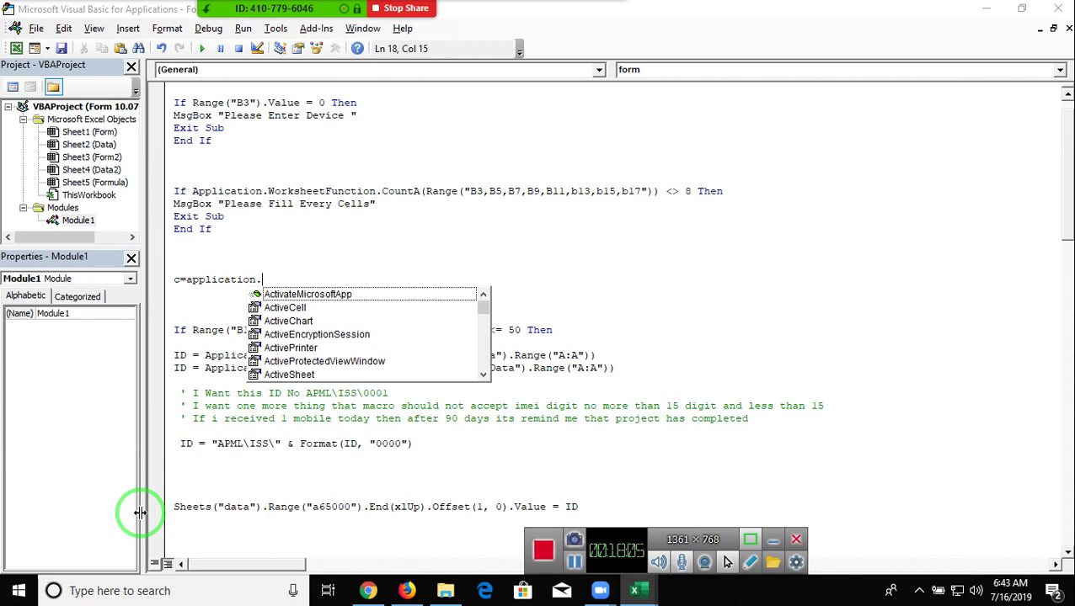
Build Application.WorksheetFunction.CountIf on the c line with IntelliSense
text(wot)
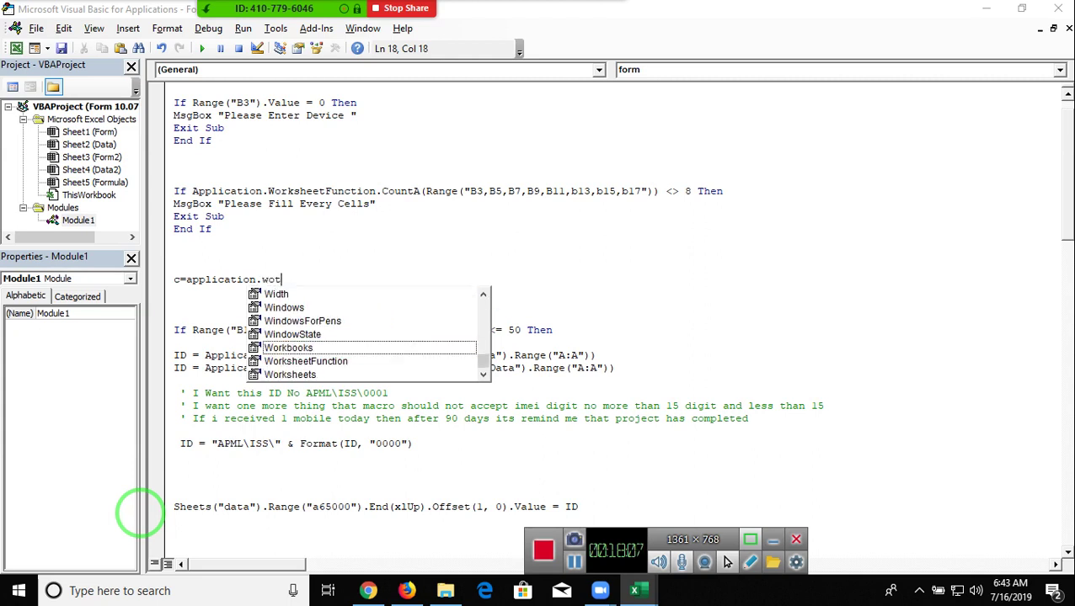
key(Down)
key(Tab)
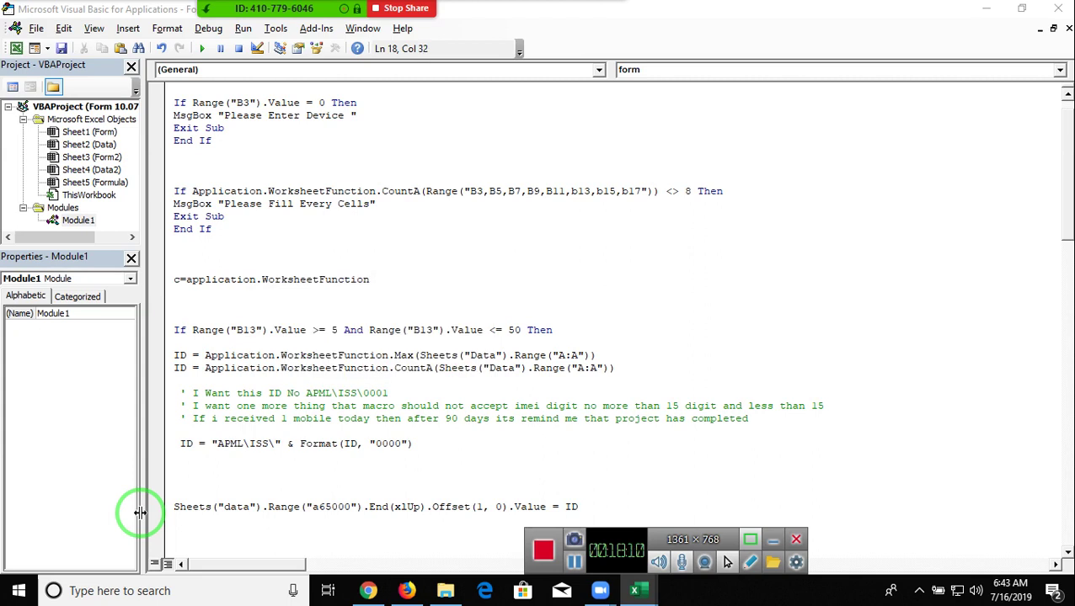
text(.cou)
key(Down)
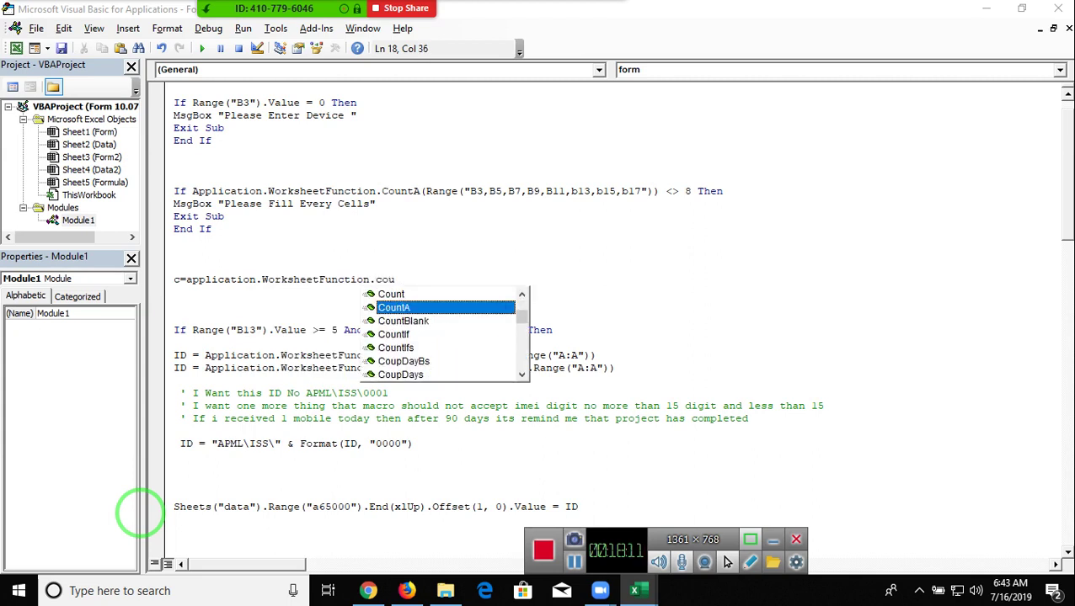
key(Down)
key(Down)
key(Tab)
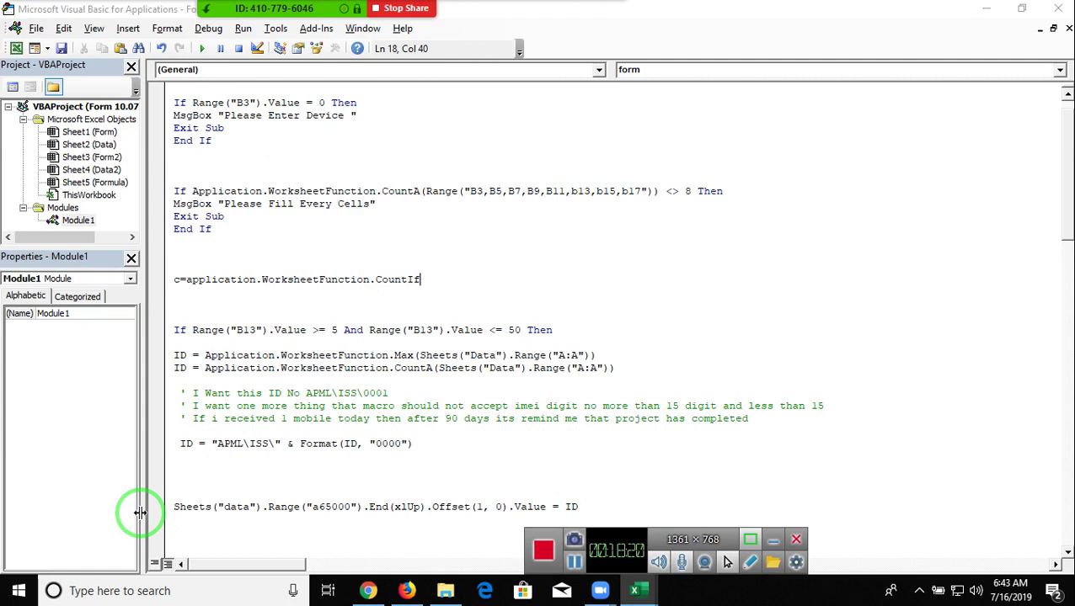
Begin the CountIf arguments with Sheets("Data").Range, then bring Excel forward
text(()
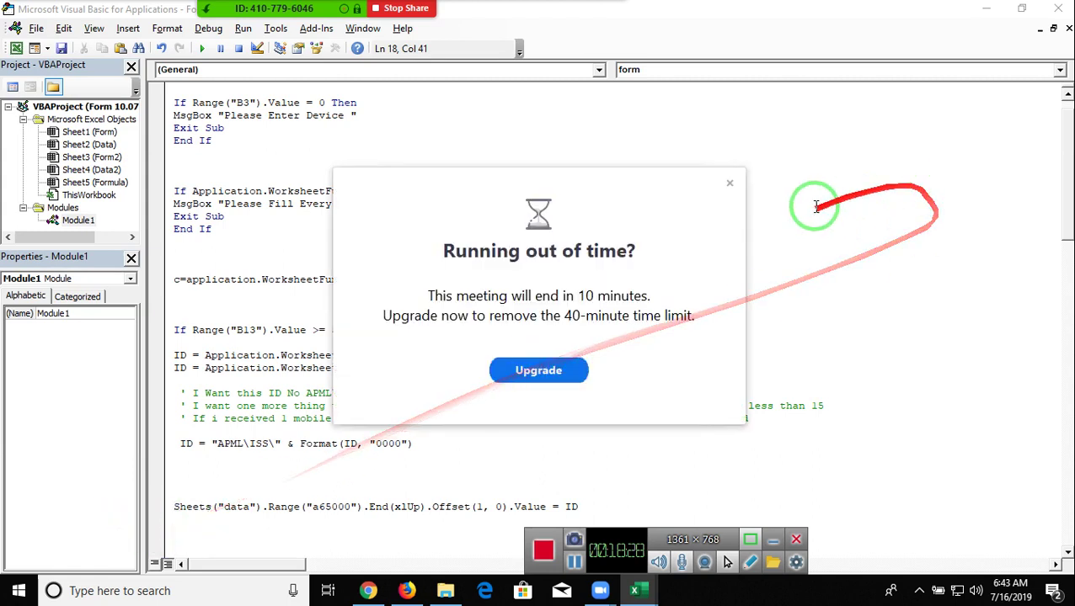
click(731, 183)
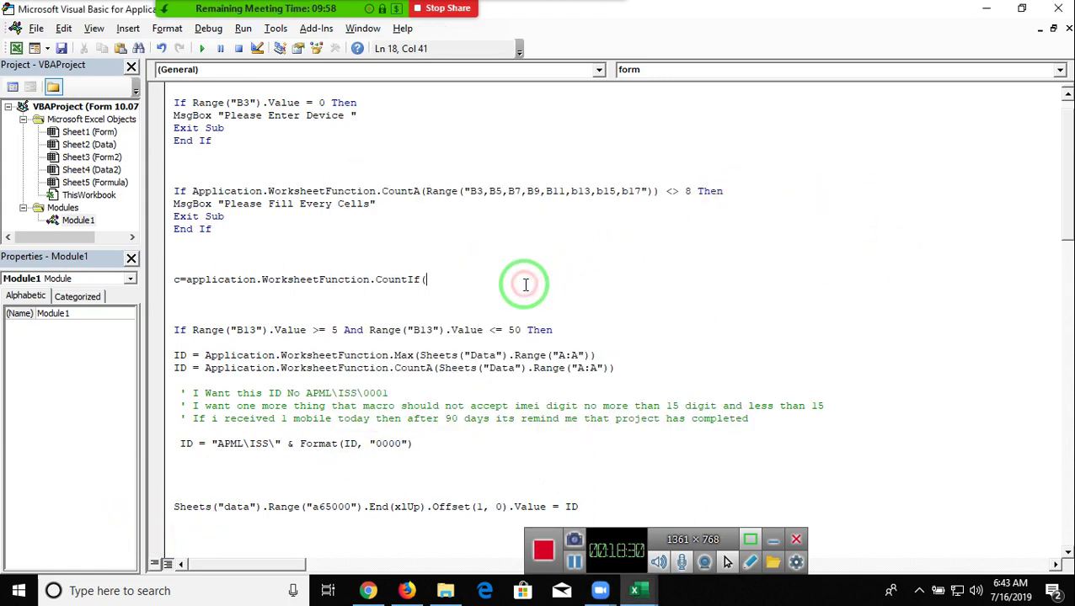
text(sheets)
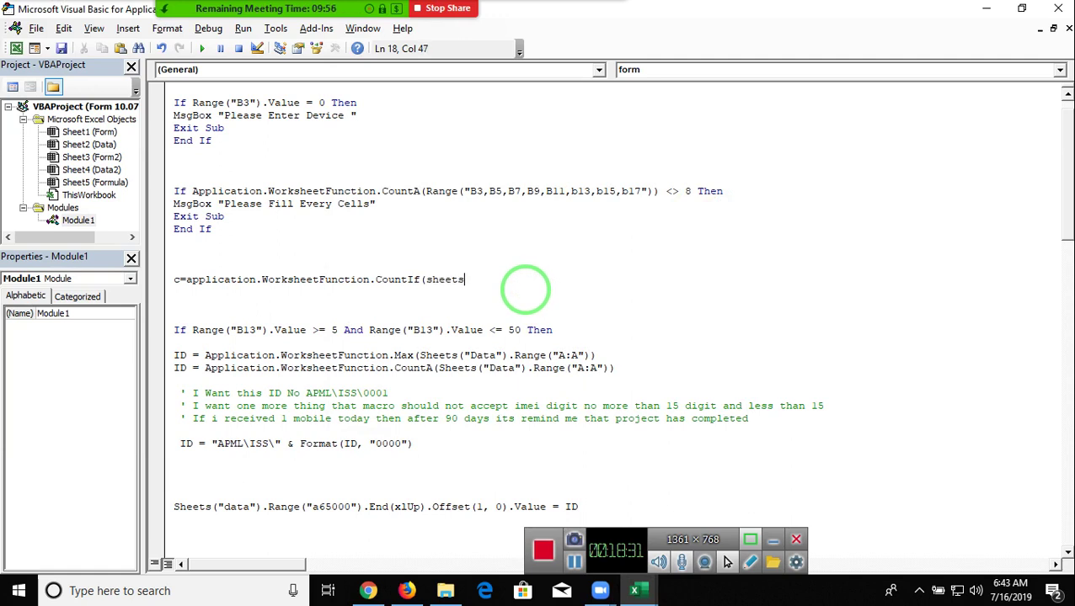
text(("Ra)
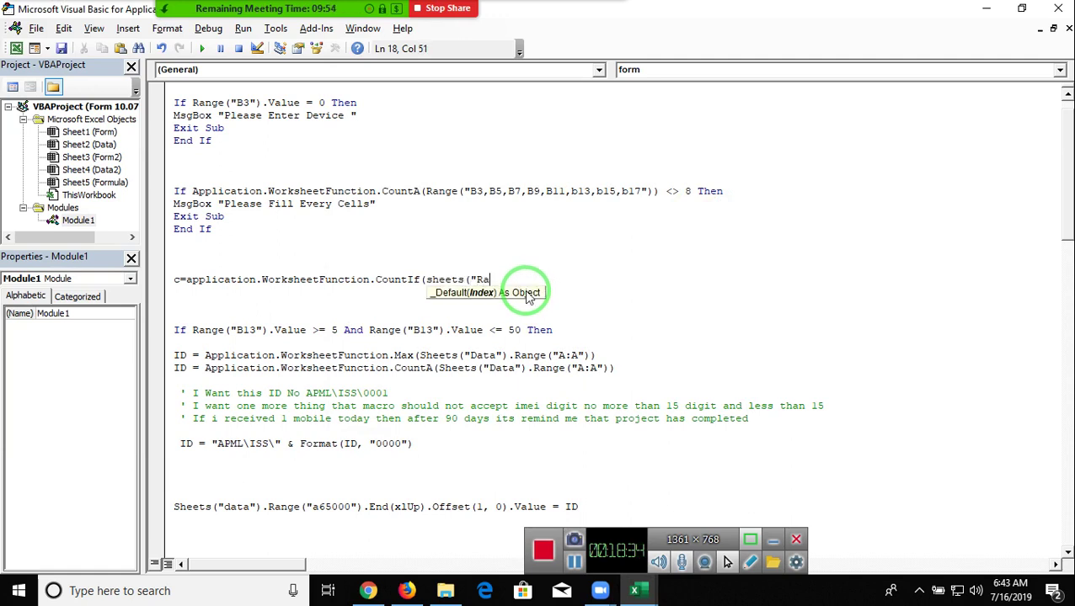
key(BackSpace)
key(BackSpace)
key(BackSpace)
text("Data").range)
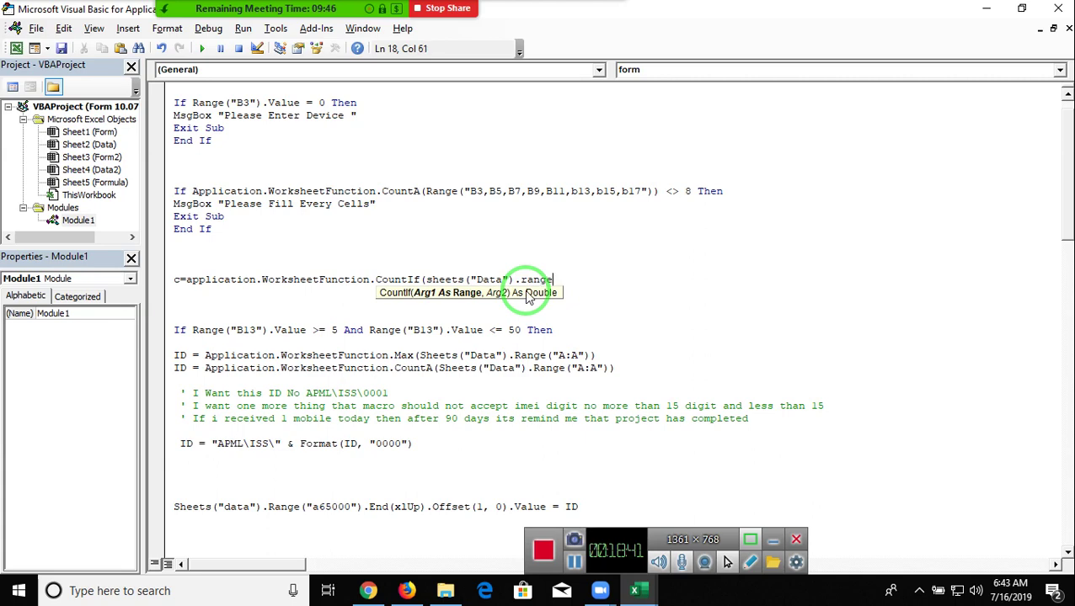
text(()
key(alt+Tab)
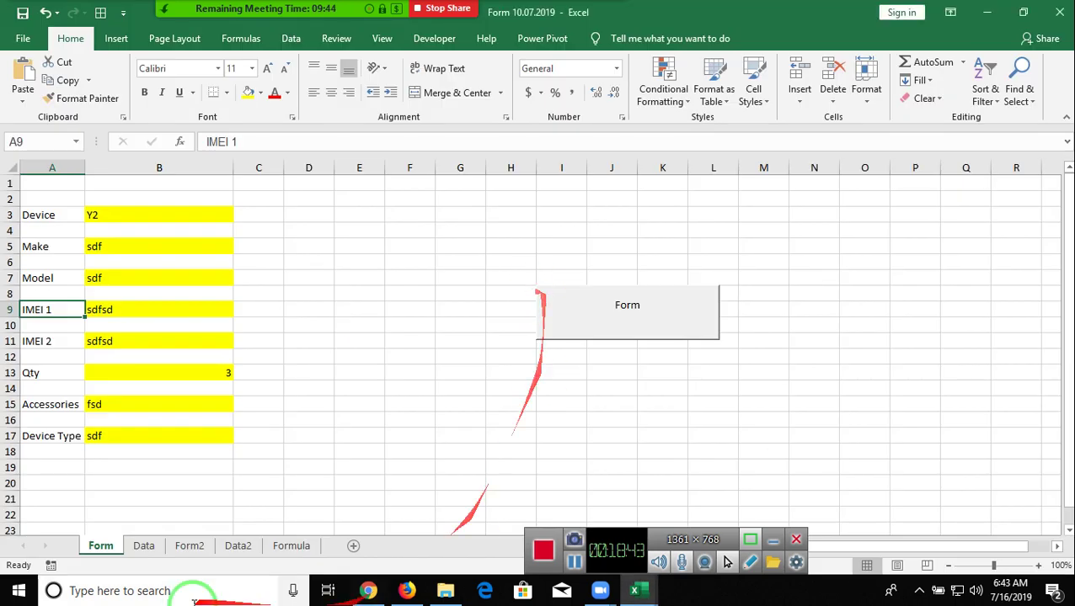
Check the Model and IMEI1 columns F and G on the Data sheet, then return to the code
click(144, 546)
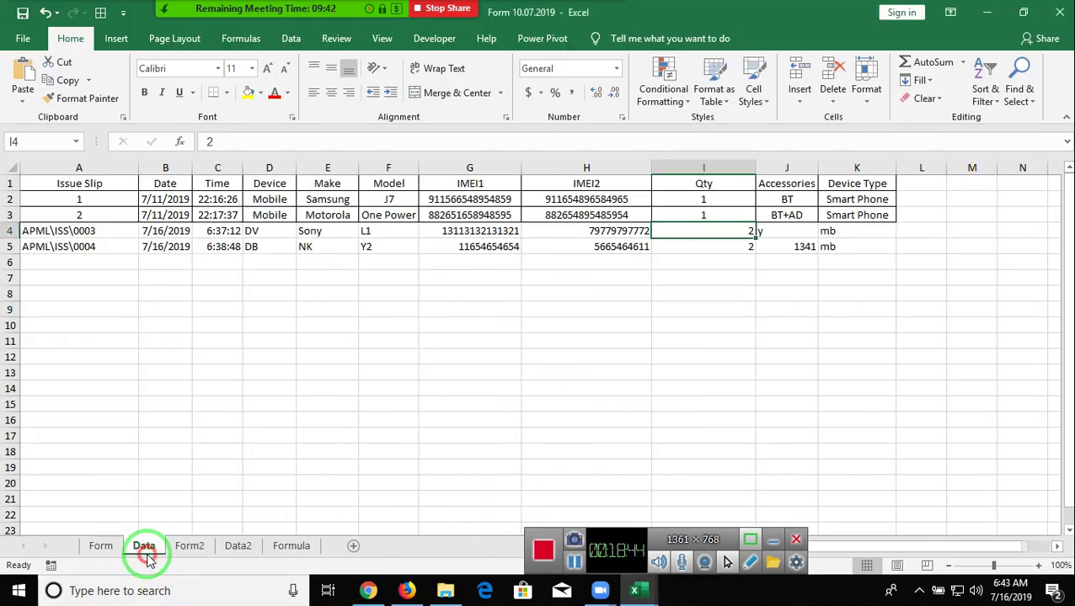
click(388, 168)
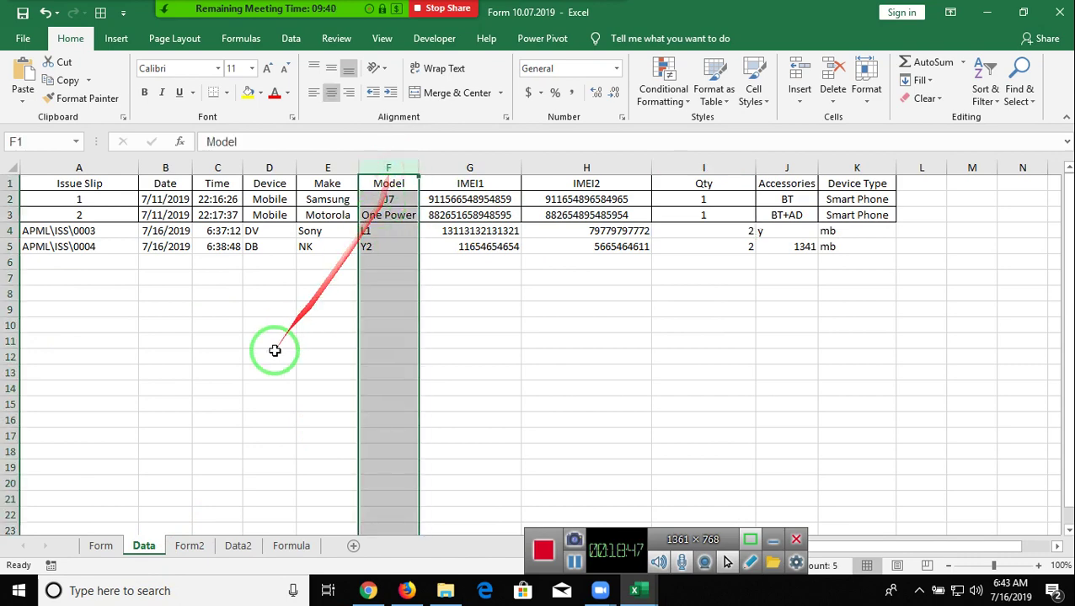
click(475, 167)
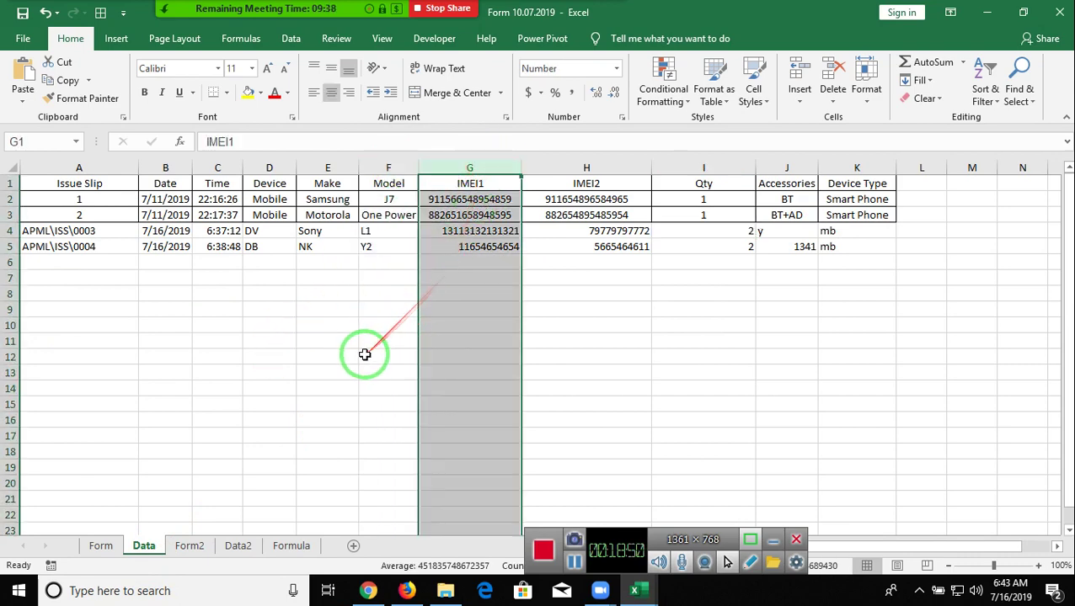
key(alt+F11)
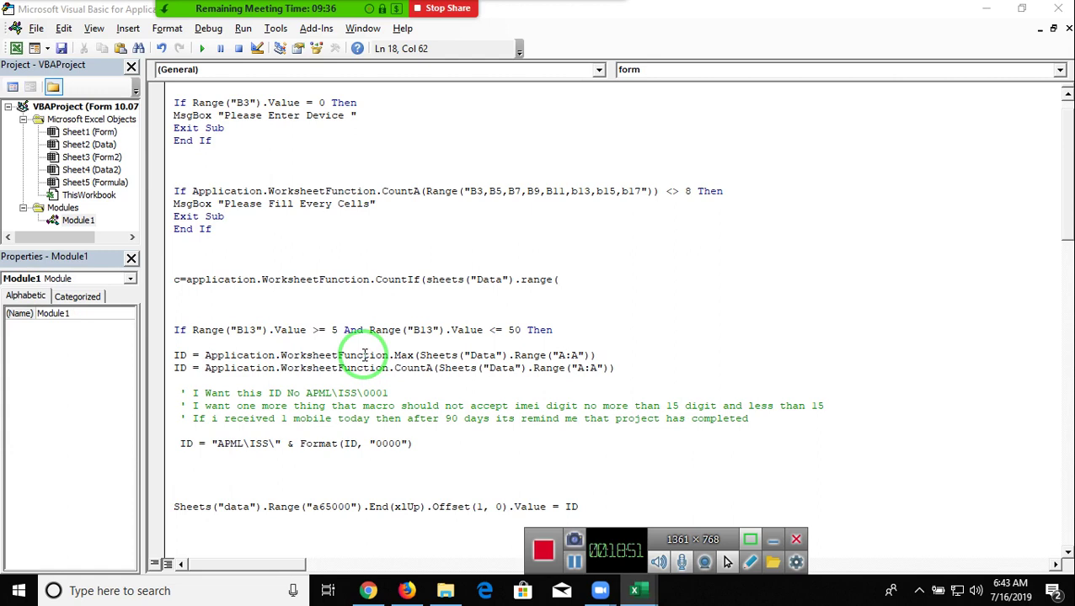
Enter the "G:G" range argument and check the inputs on the Form sheet
text("G:G"))
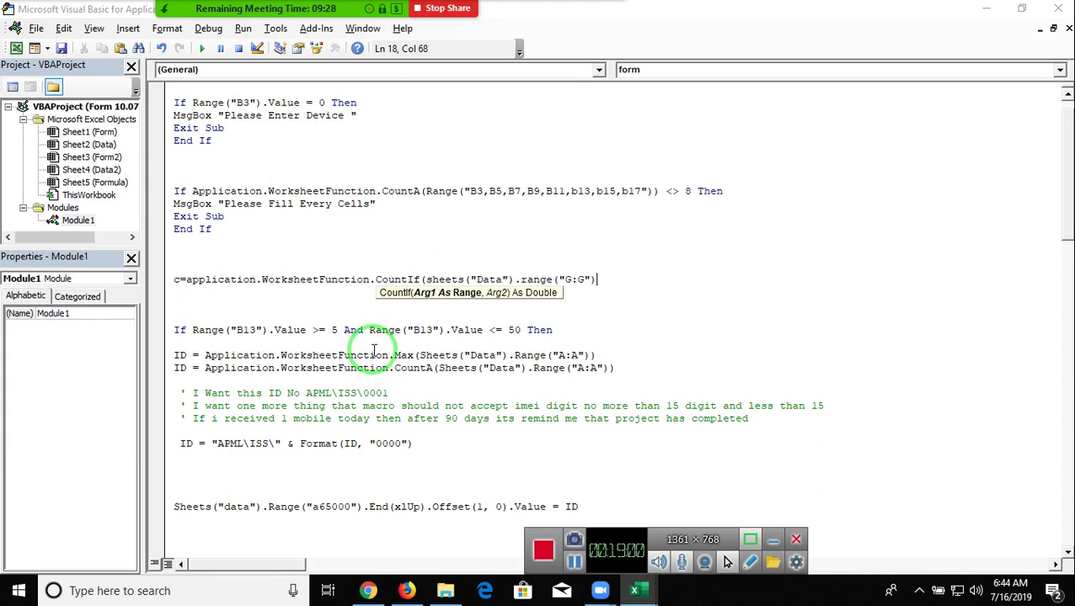
text(,)
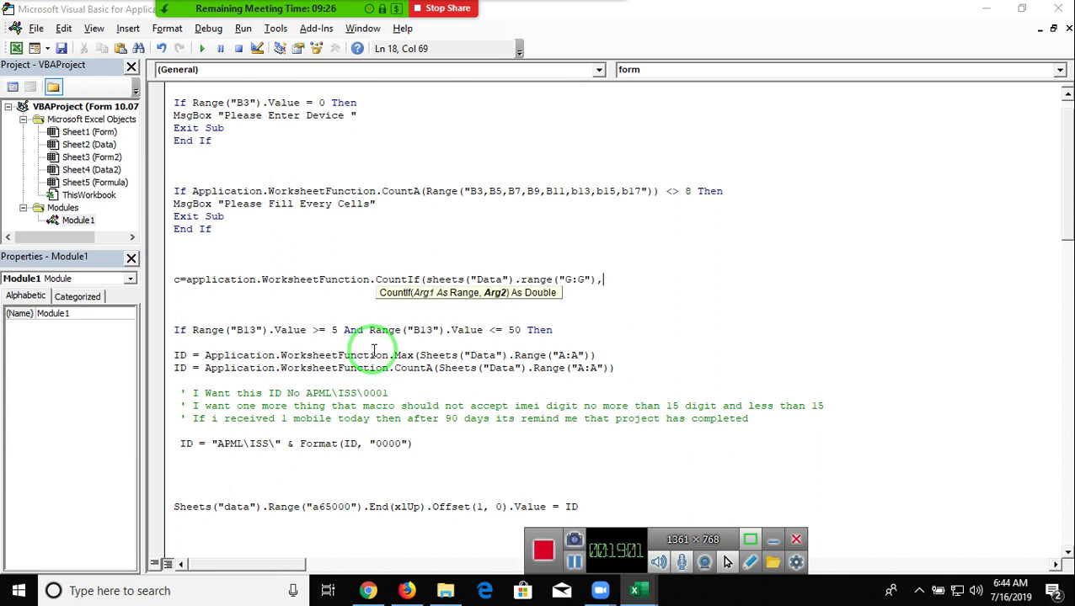
text(range()
key(alt+Tab)
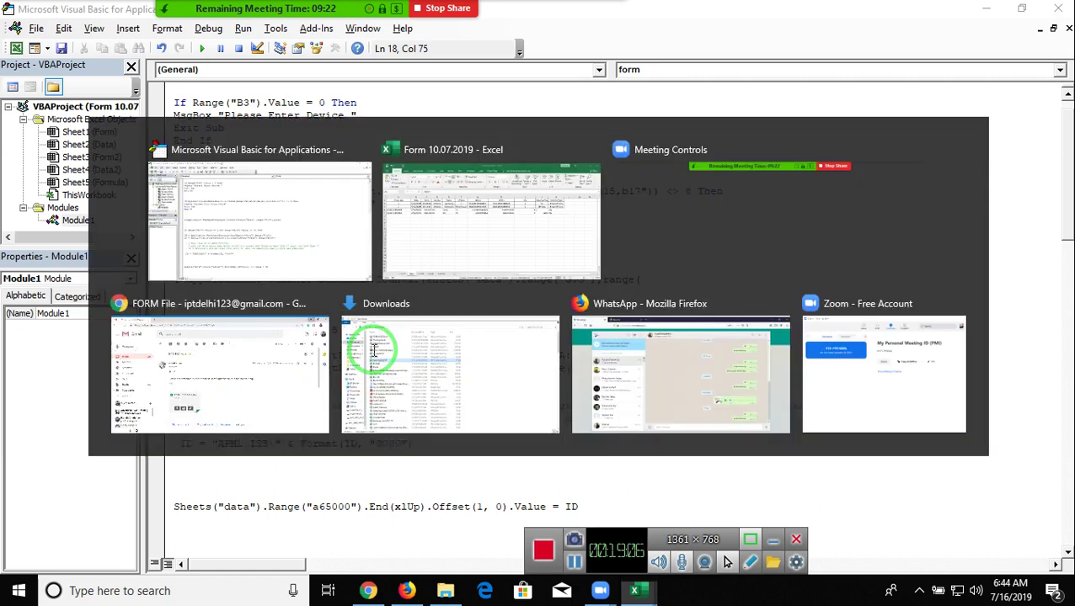
click(95, 546)
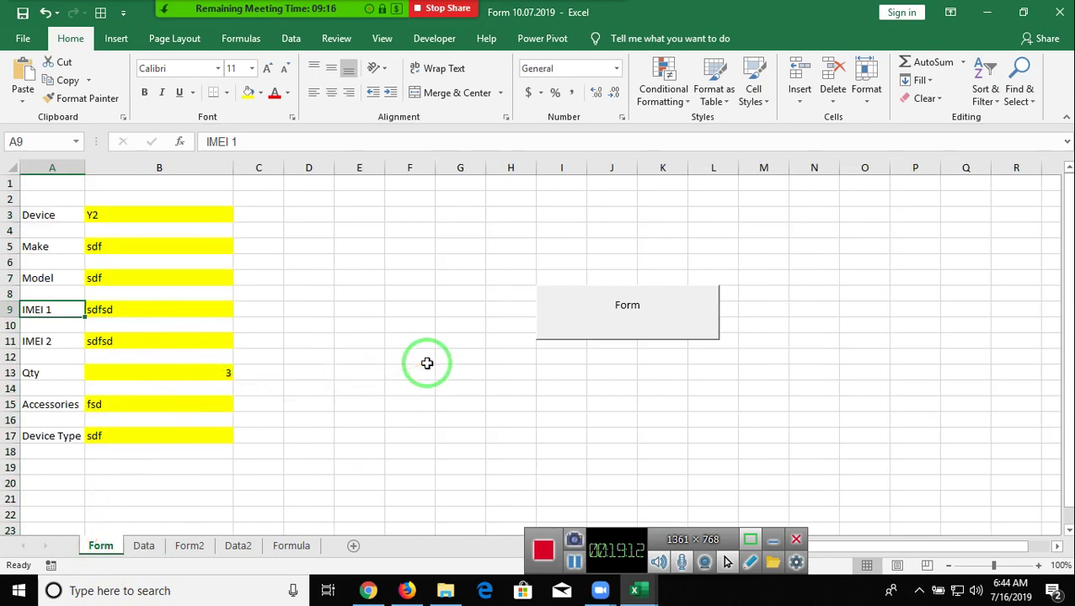
key(alt+Tab)
Finish the criteria as Range("B9").Value and start a new line below
text("B9")
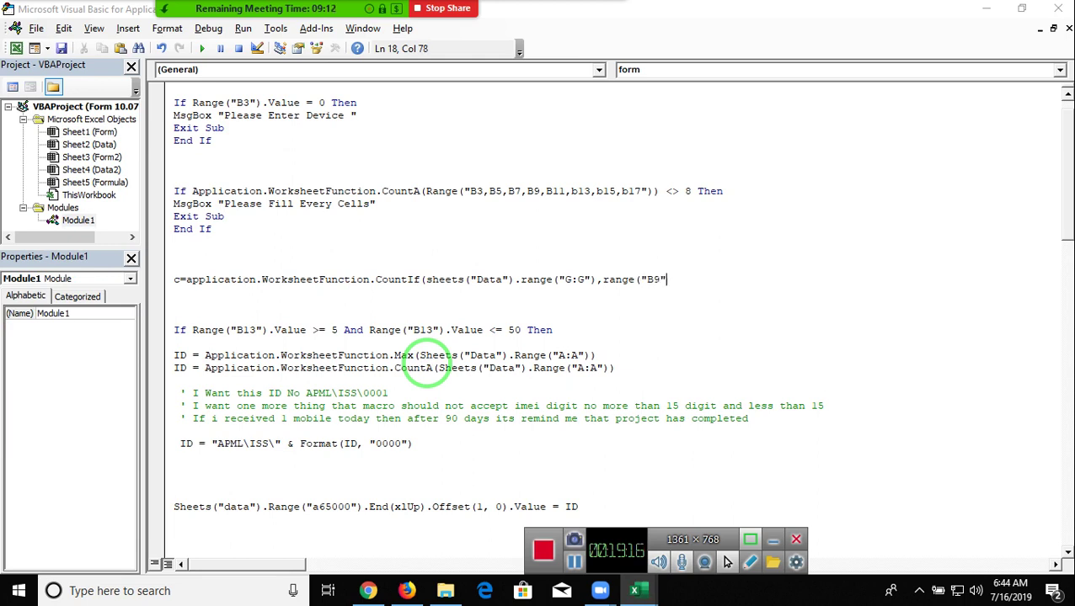
text().V)
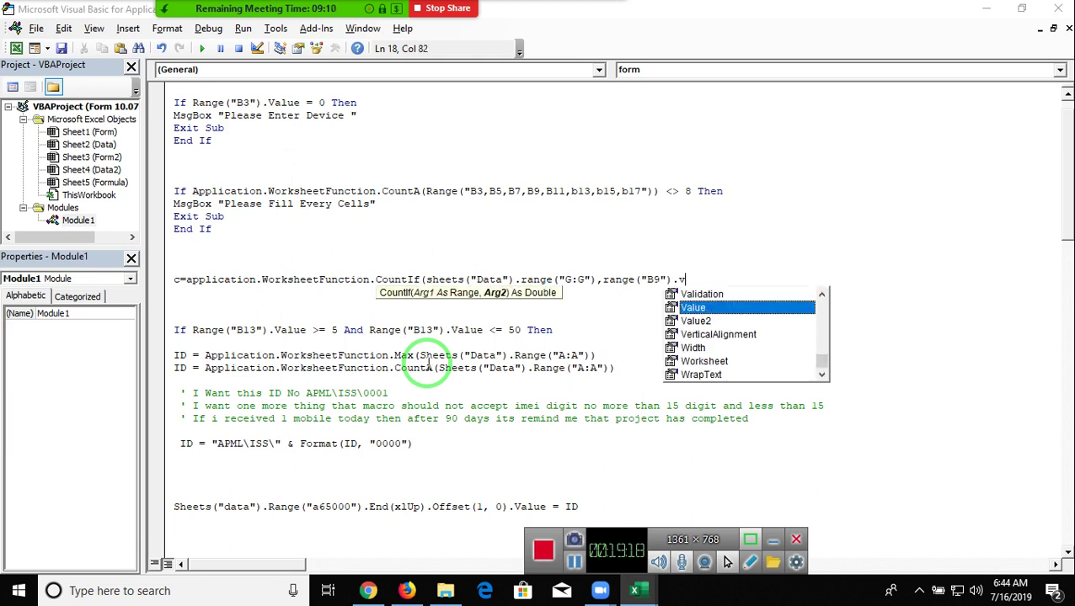
key(Tab)
text())
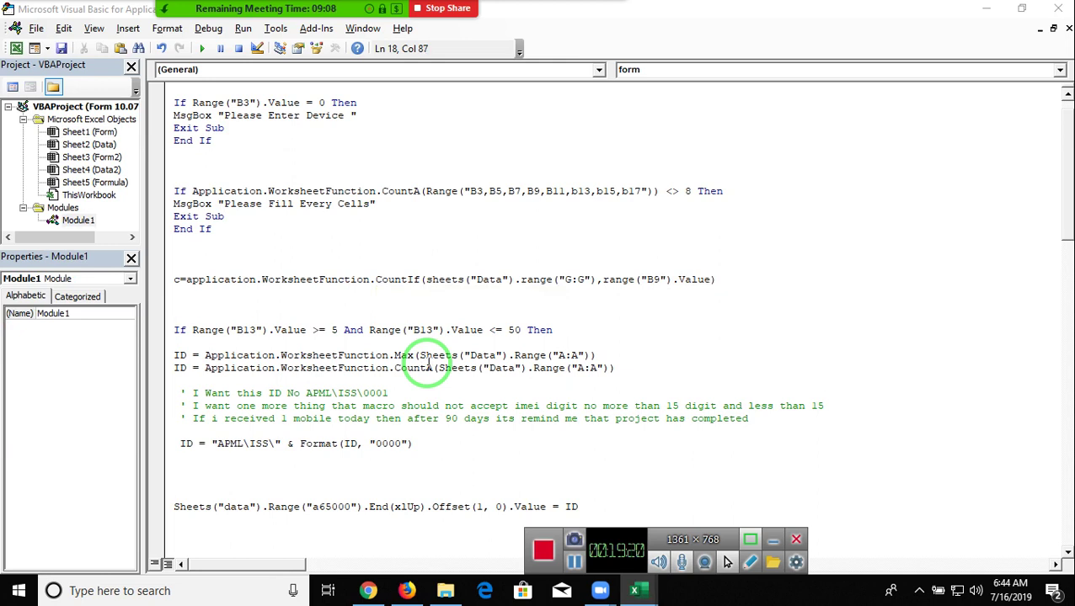
key(Return)
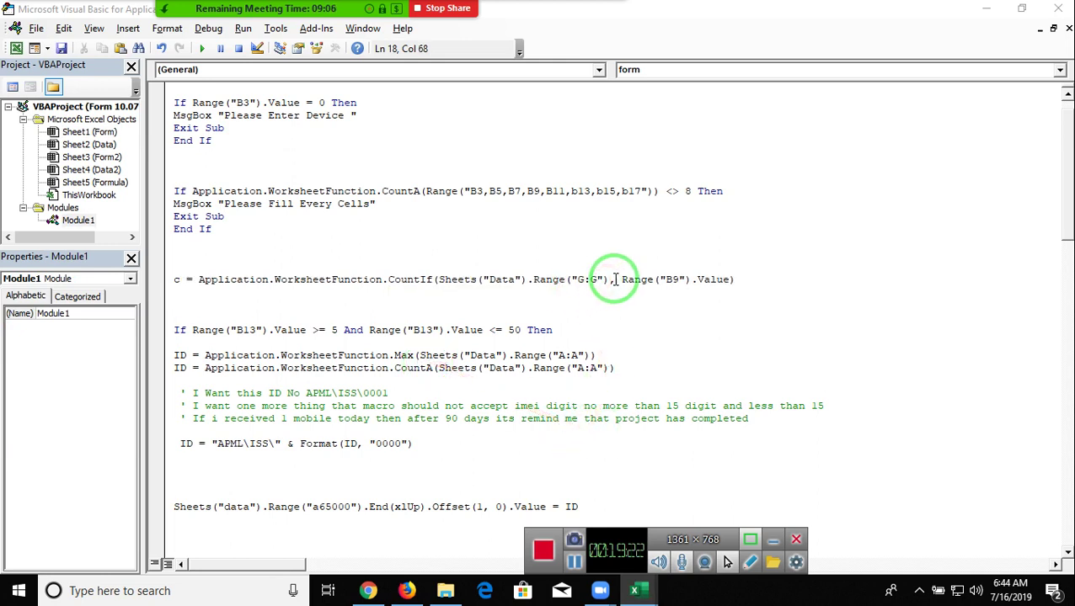
drag(617, 280, 730, 278)
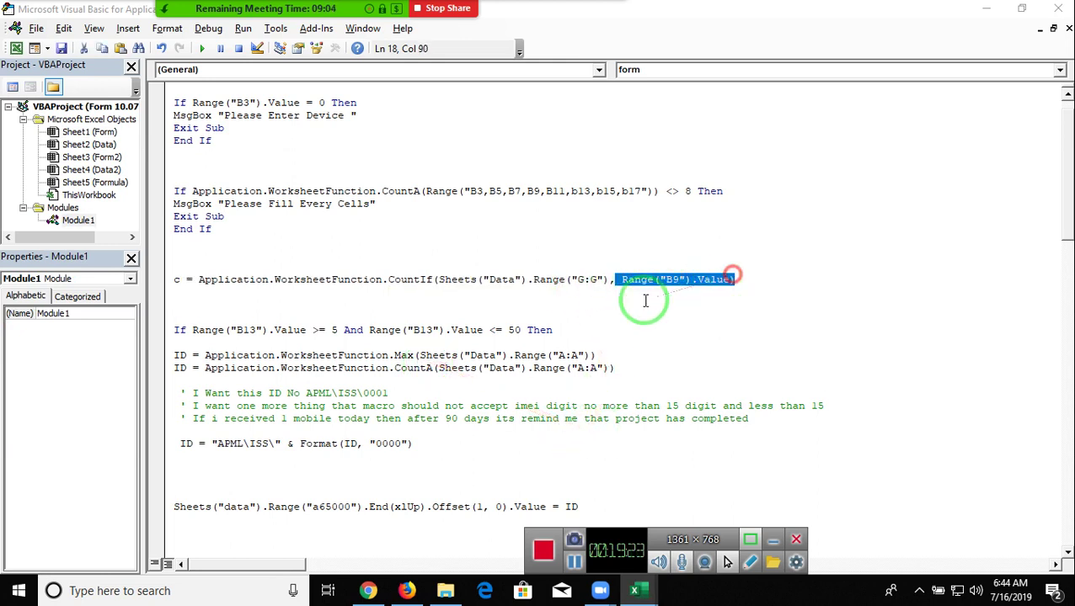
click(263, 296)
key(Return)
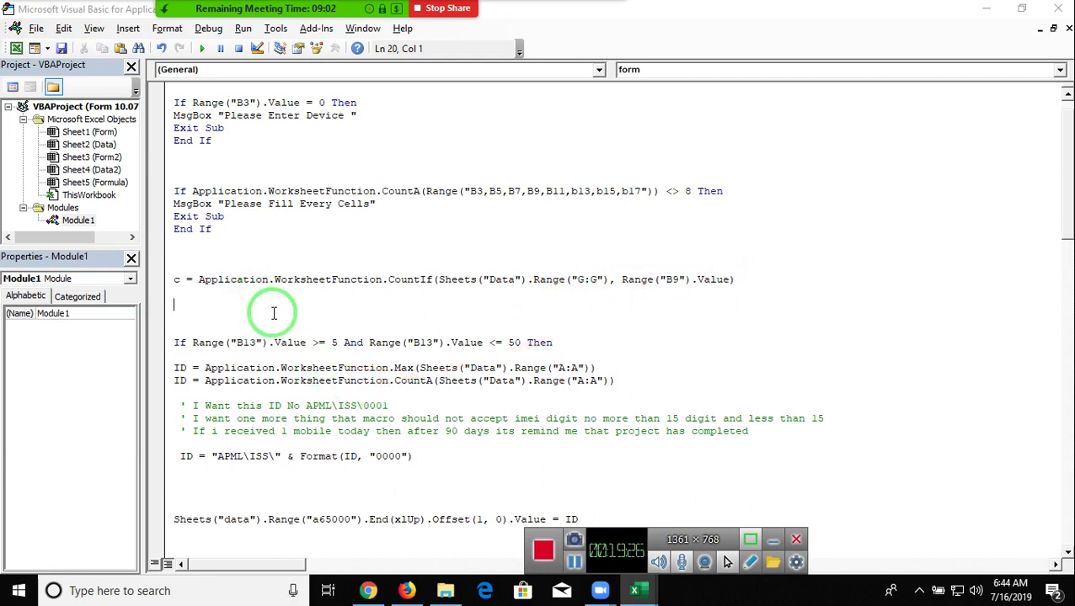
Add the If c <> 0 Then line for the duplicate check
text(if)
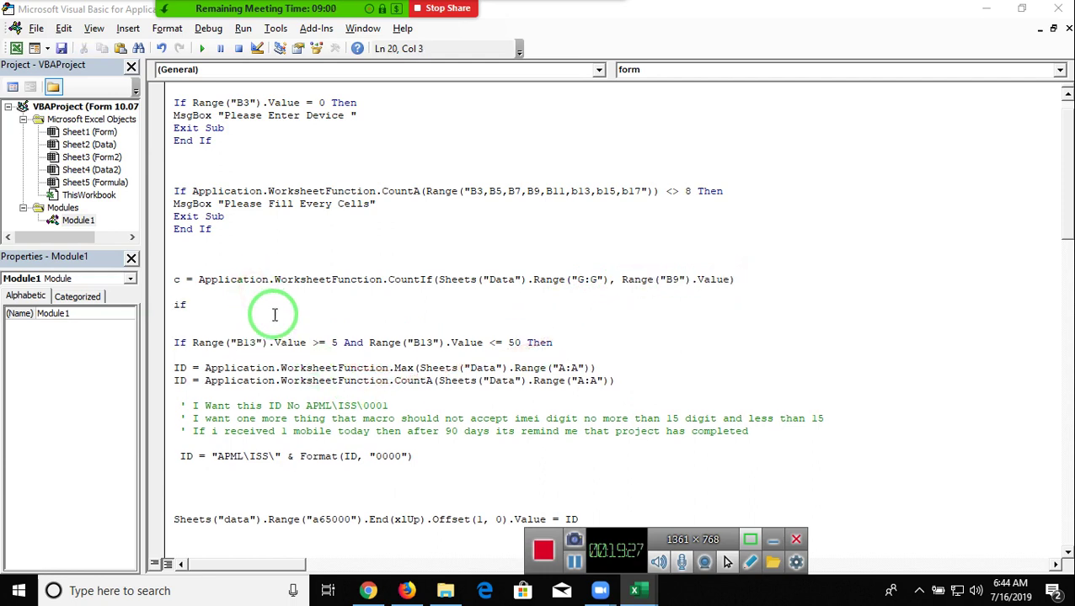
text( c=)
text(<>0)
text(thne)
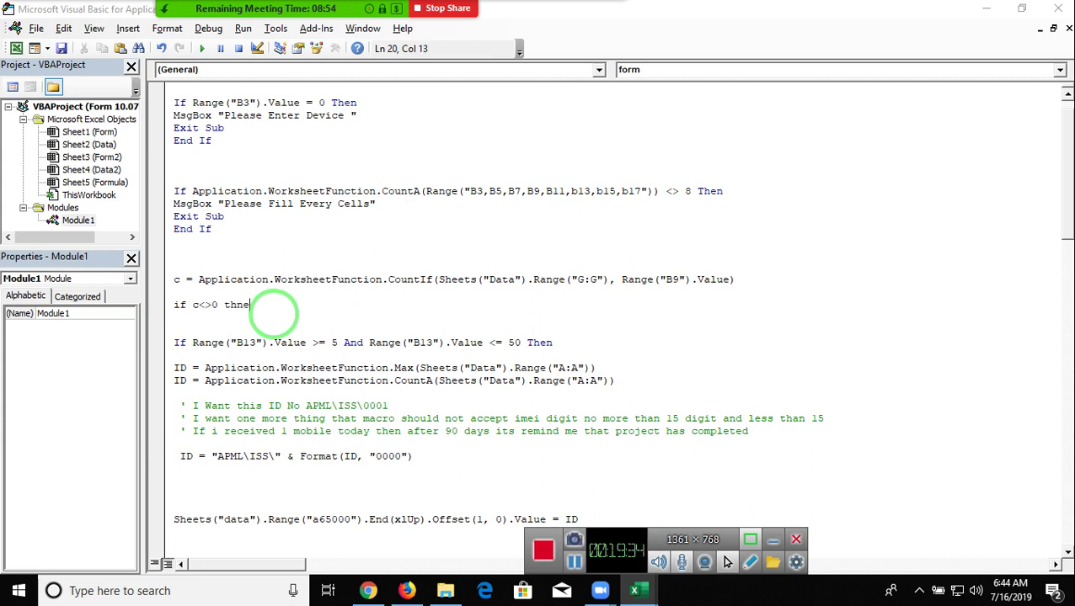
key(BackSpace)
text(en)
key(Return)
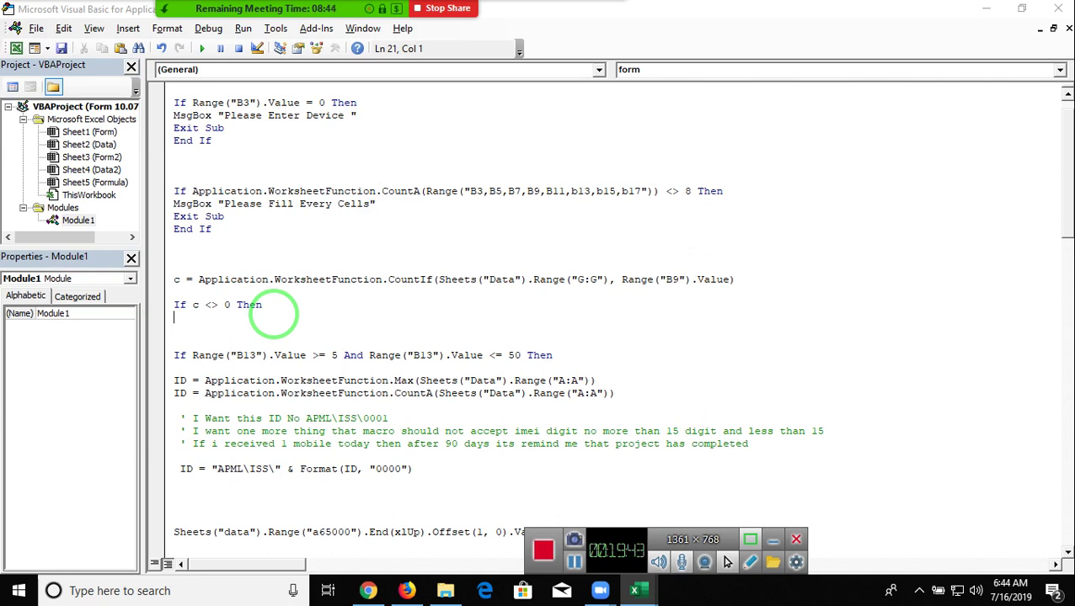
Show the warning MsgBox "Enter IMEI 1 have Duplicate" inside the If block
text(msgc)
key(BackSpace)
text(box ")
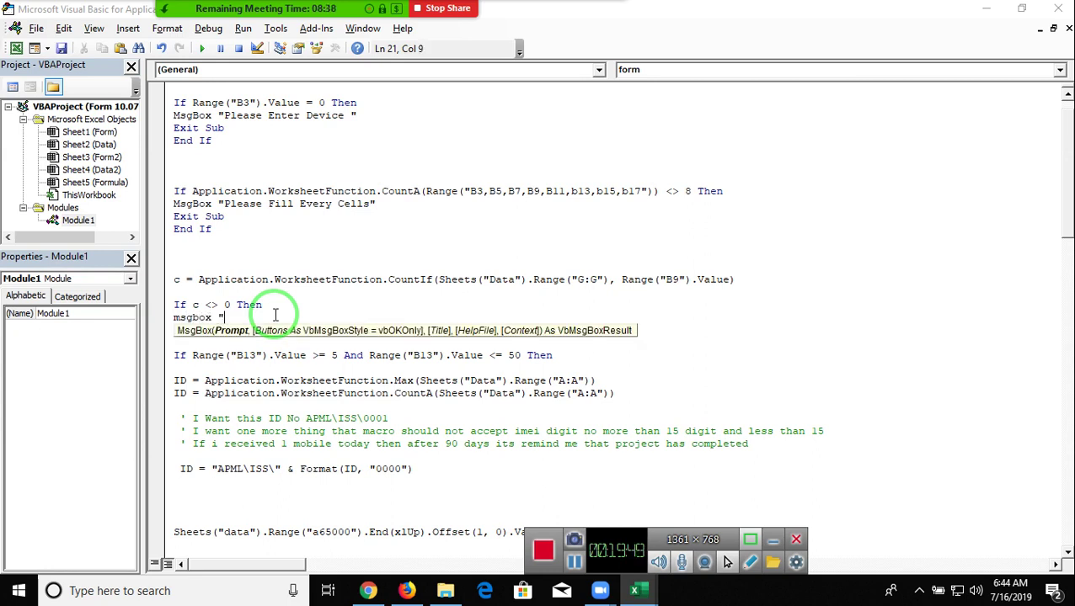
text(Enter IM)
text(EI)
text( I have)
text(Duplicte)
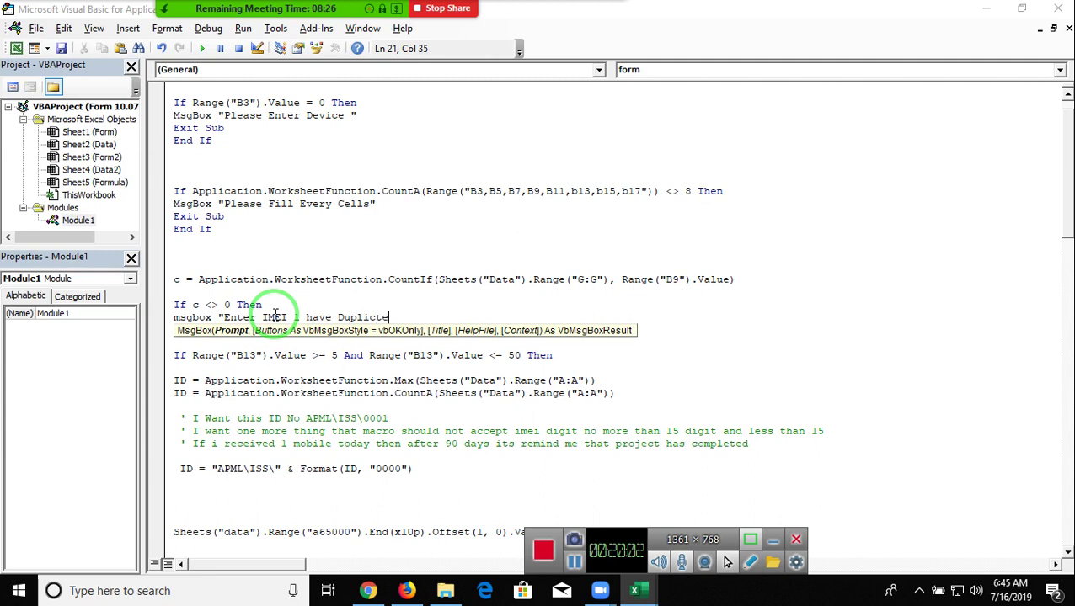
key(BackSpace)
key(BackSpace)
text(ate)
text(")
key(Return)
Close the block with Exit Sub and End If, then select the CountIf line
text(exit sub)
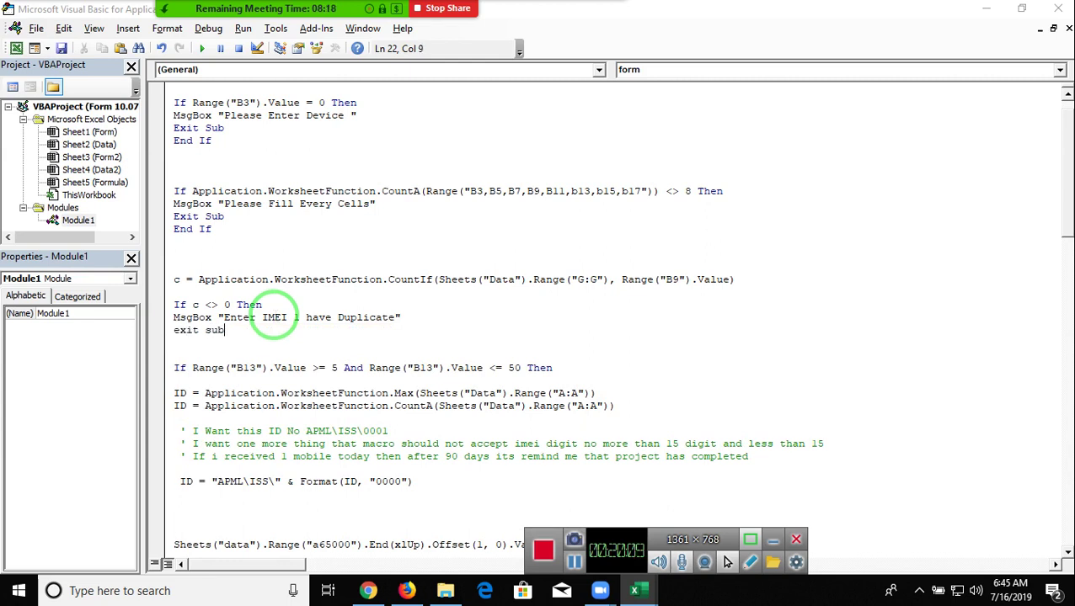
key(Return)
text(end if)
key(Return)
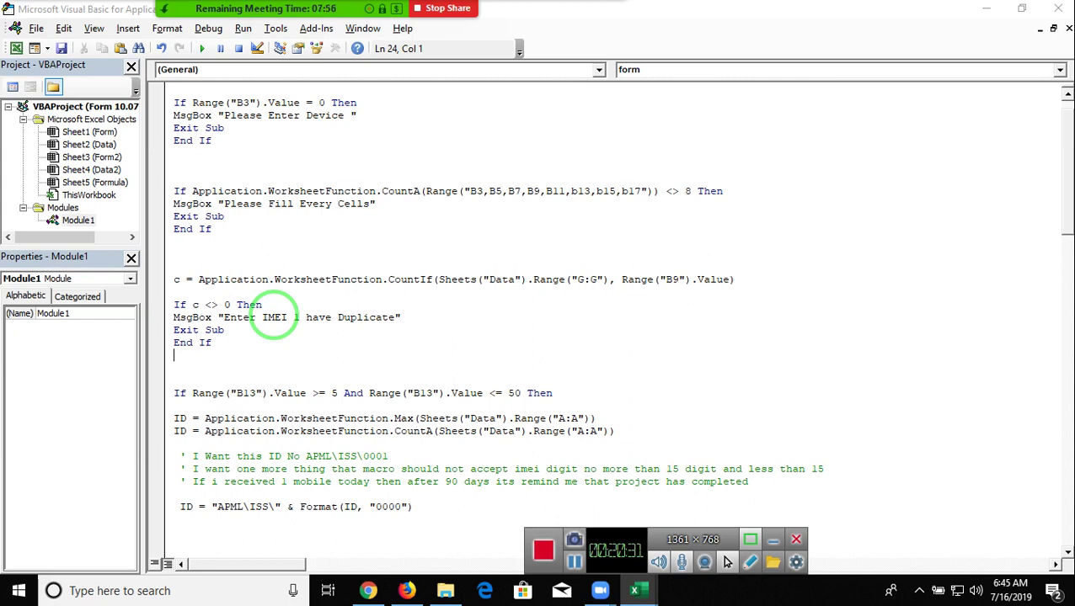
key(Up)
key(Up)
key(Up)
key(Up)
key(shift+Down)
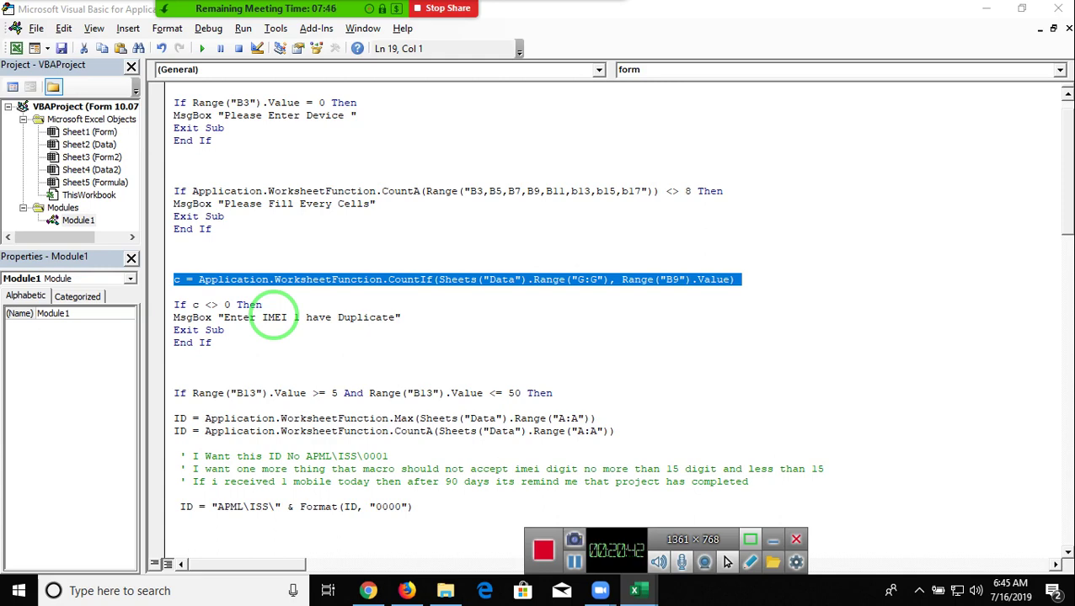
Go to Excel's Data sheet and pick empty cell H7 for a test formula
click(274, 318)
key(alt+F11)
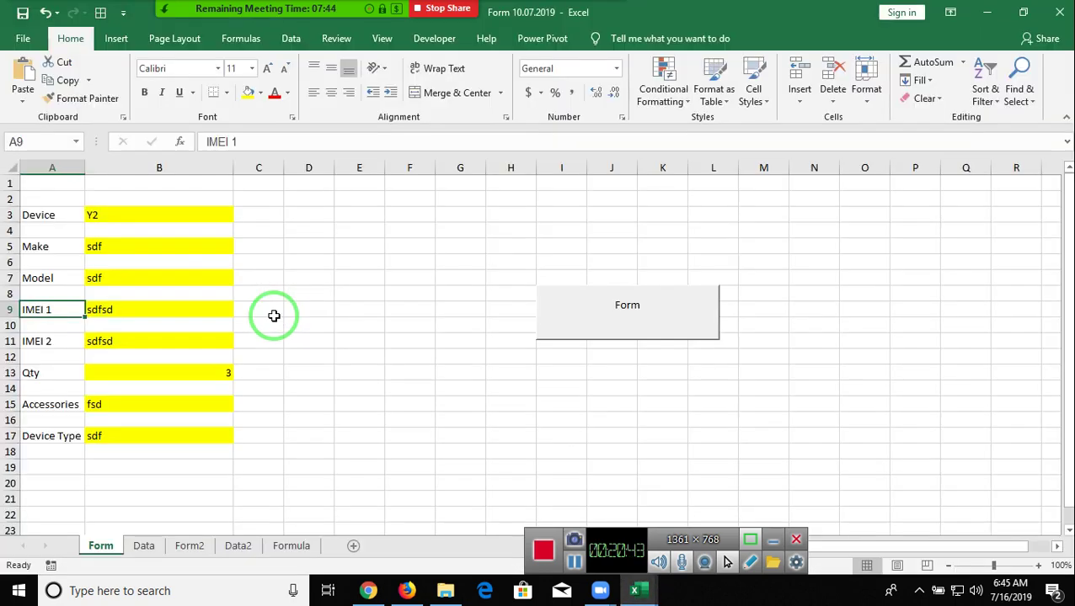
drag(299, 309, 266, 596)
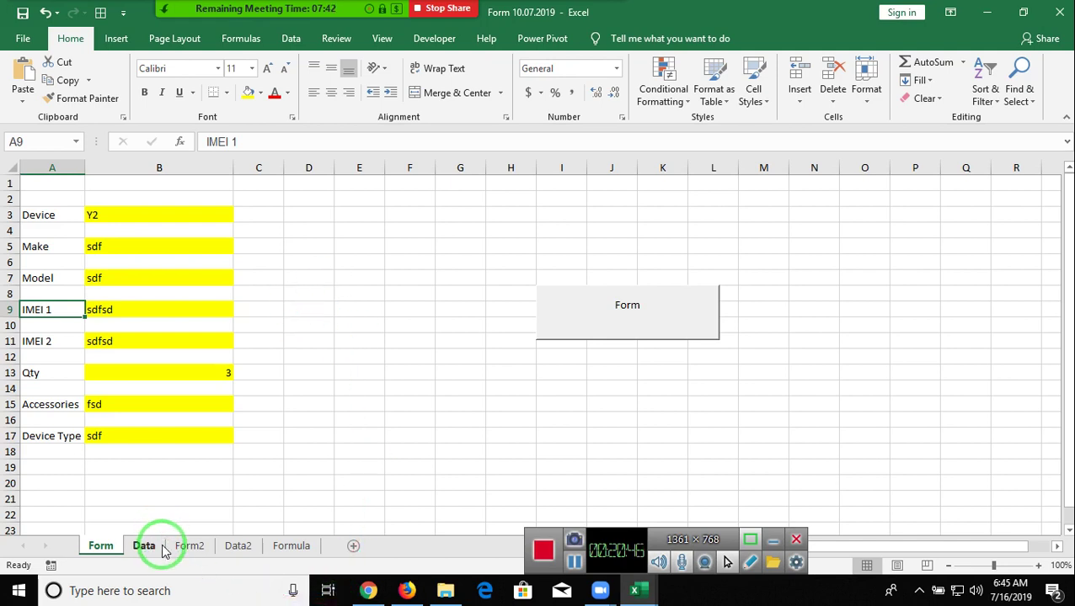
click(156, 545)
click(436, 200)
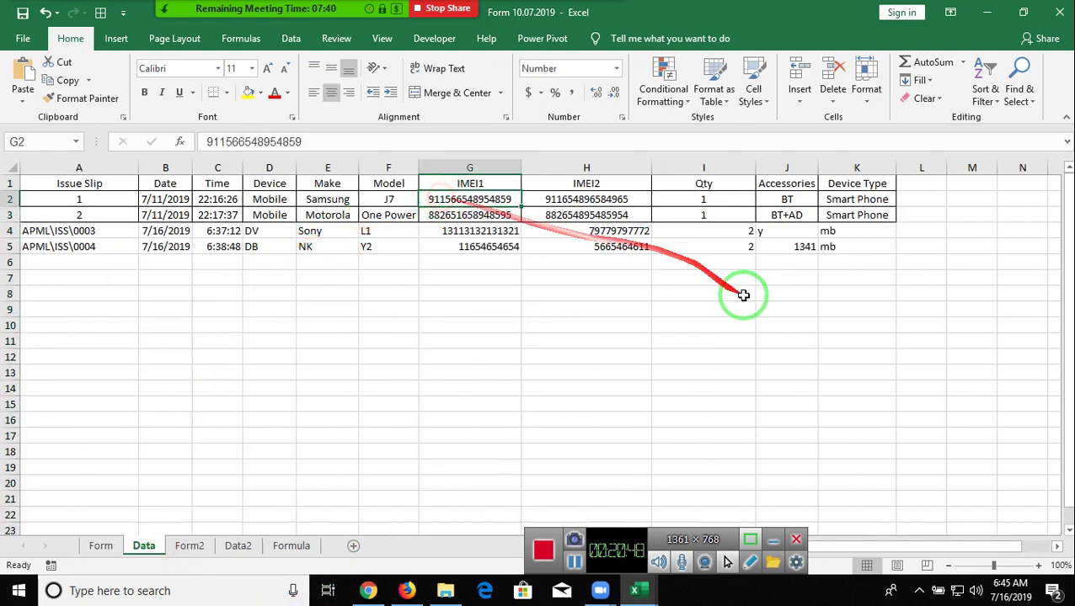
click(548, 281)
Enter =COUNTIF(G:G,G2) in H7 to count an existing IMEI
text(=)
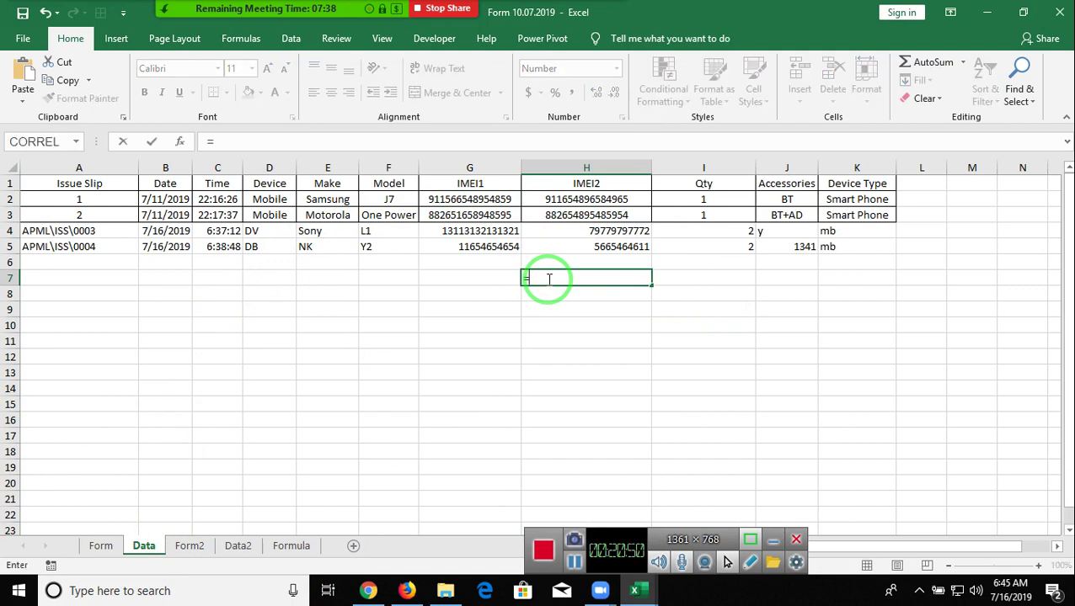
text(cou)
key(Down)
key(Down)
key(Down)
key(Tab)
key(Left)
key(ctrl+space)
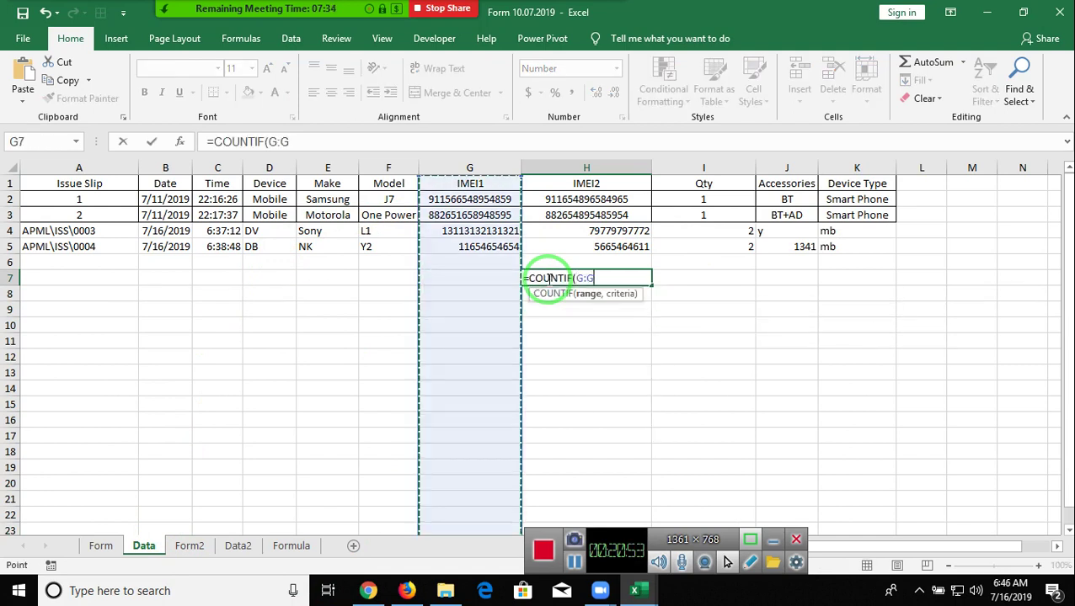
text(,)
click(492, 201)
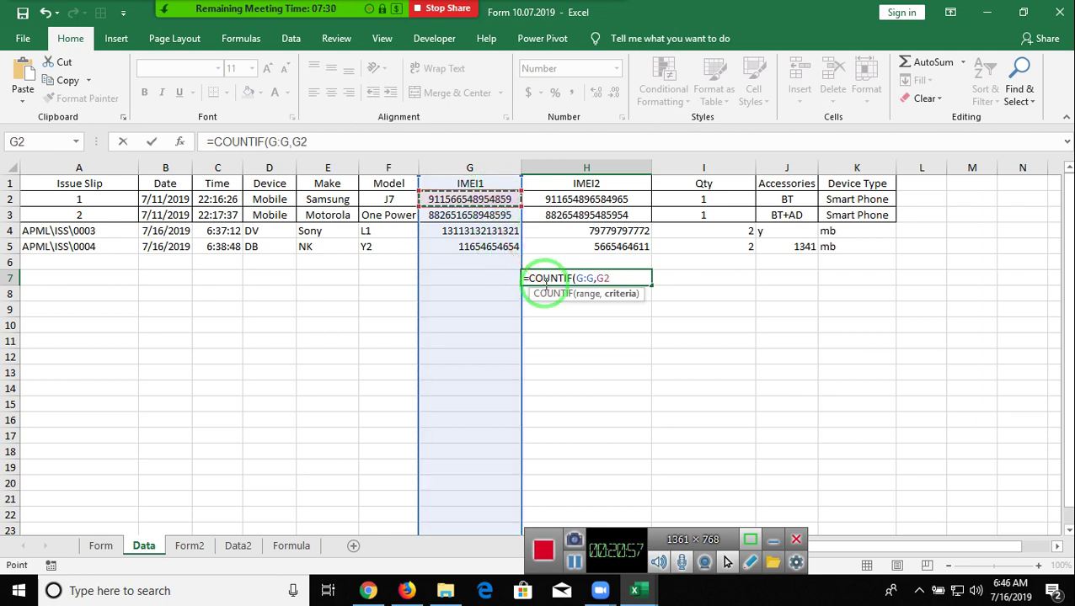
key(Return)
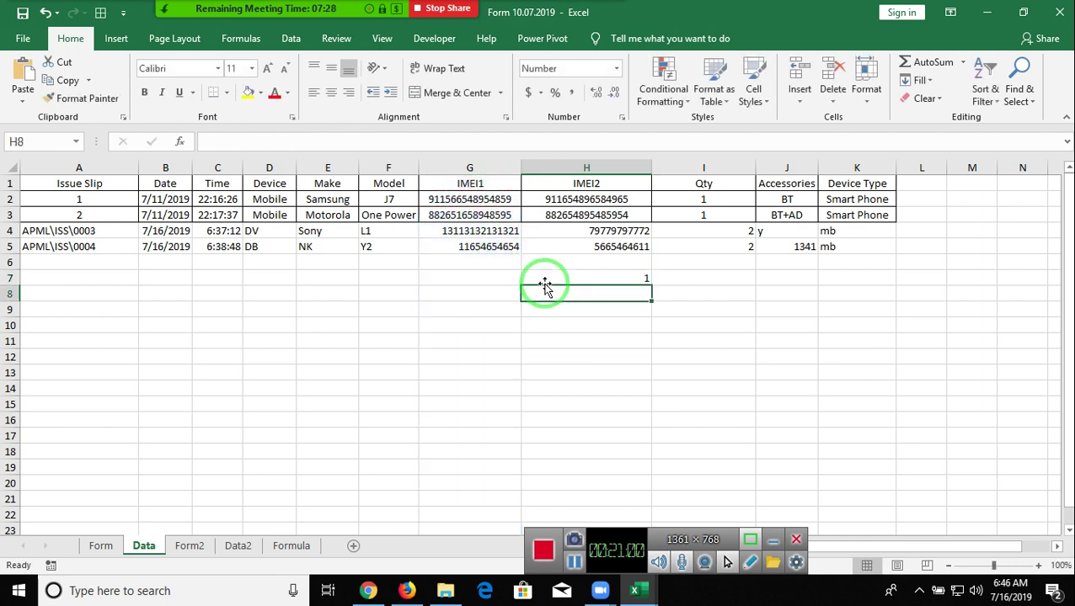
Change the COUNTIF criteria to 164646 to confirm it returns 0
click(544, 283)
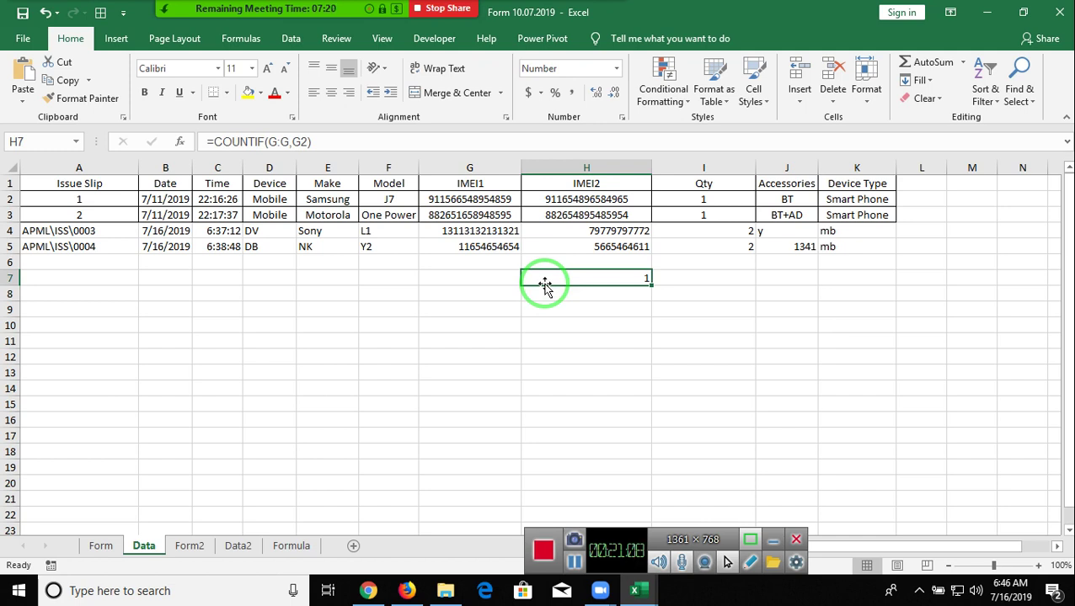
click(304, 145)
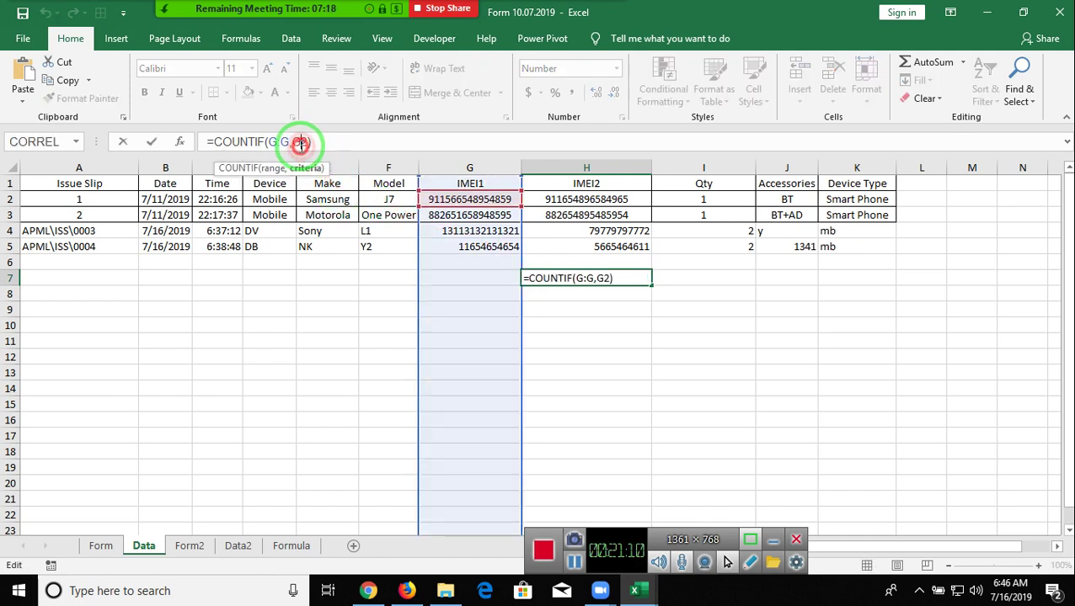
double_click(301, 142)
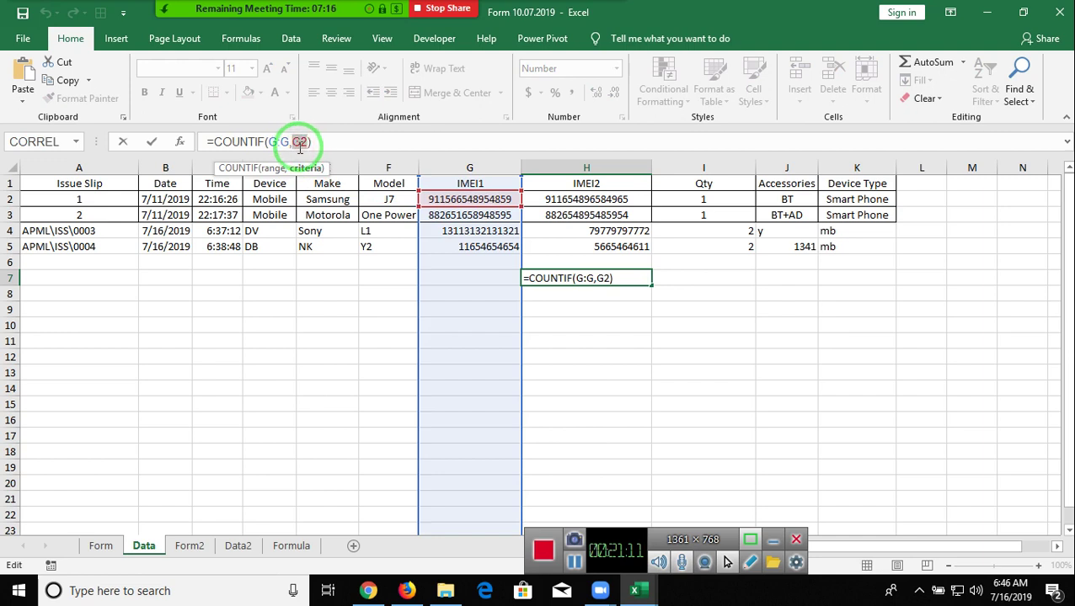
text(164646)
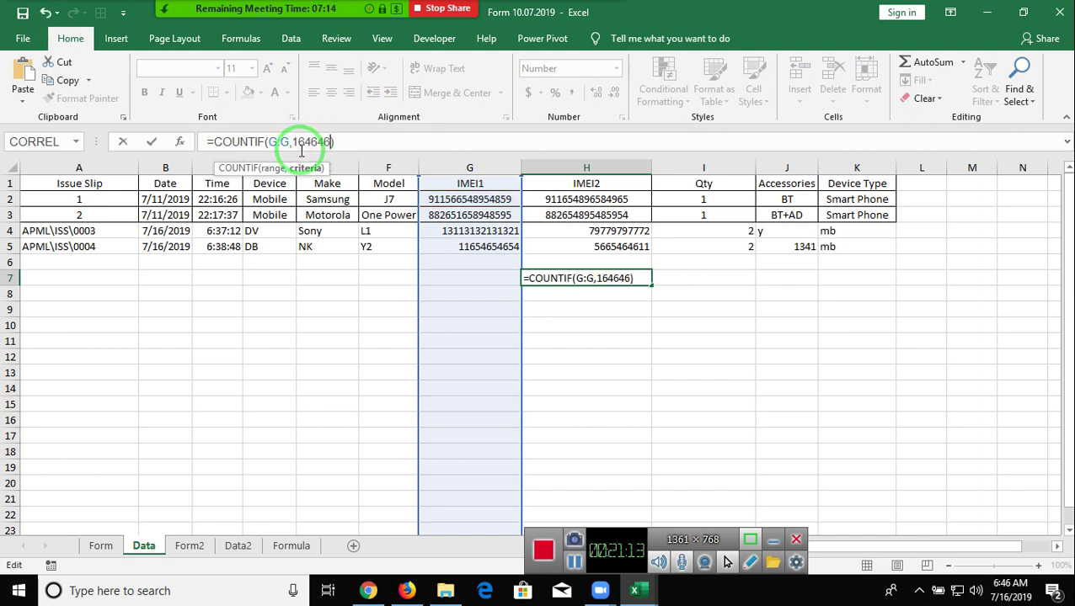
key(ctrl+Return)
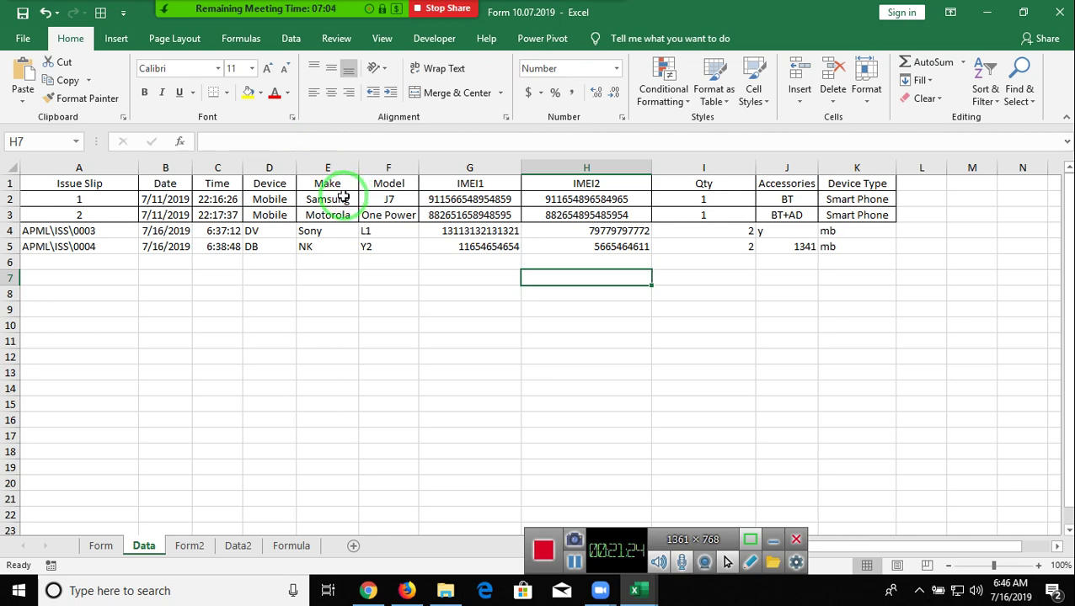
key(alt+Tab)
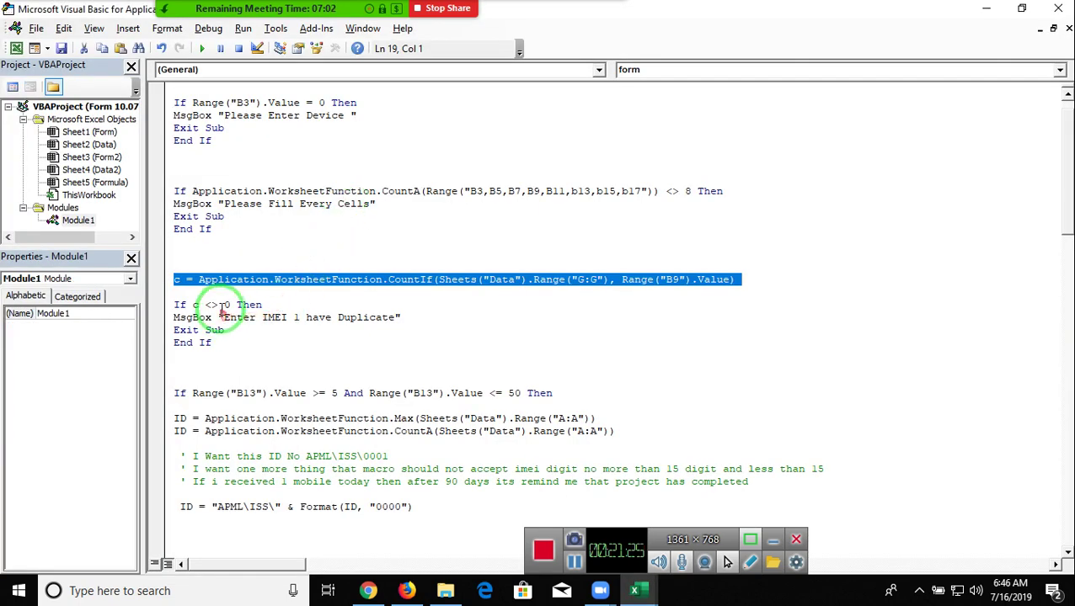
double_click(224, 305)
drag(192, 371, 225, 530)
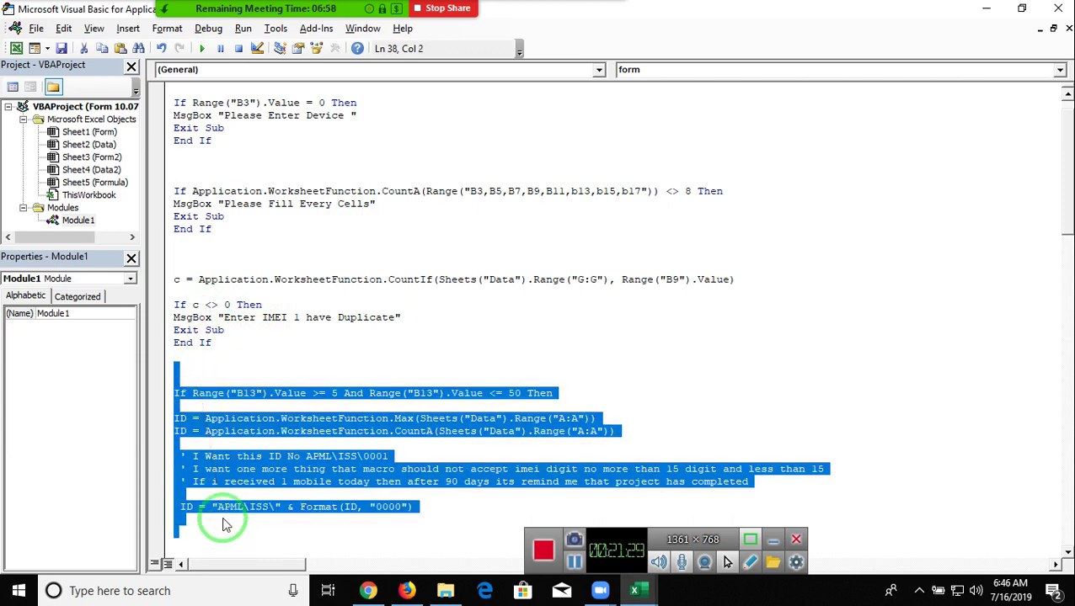
drag(192, 305, 229, 305)
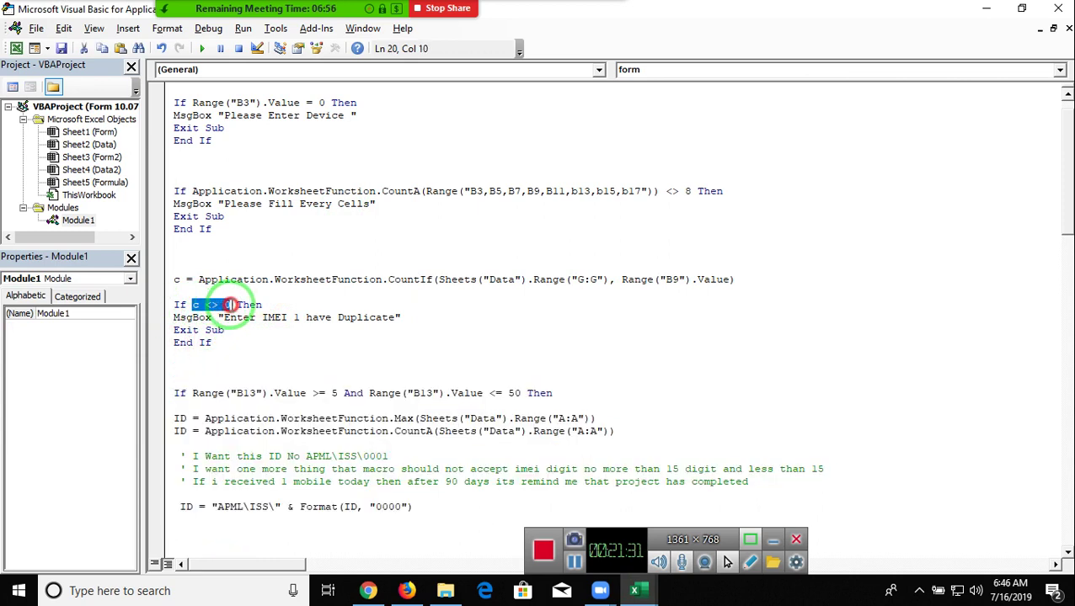
click(174, 318)
click(173, 330)
drag(173, 331, 230, 328)
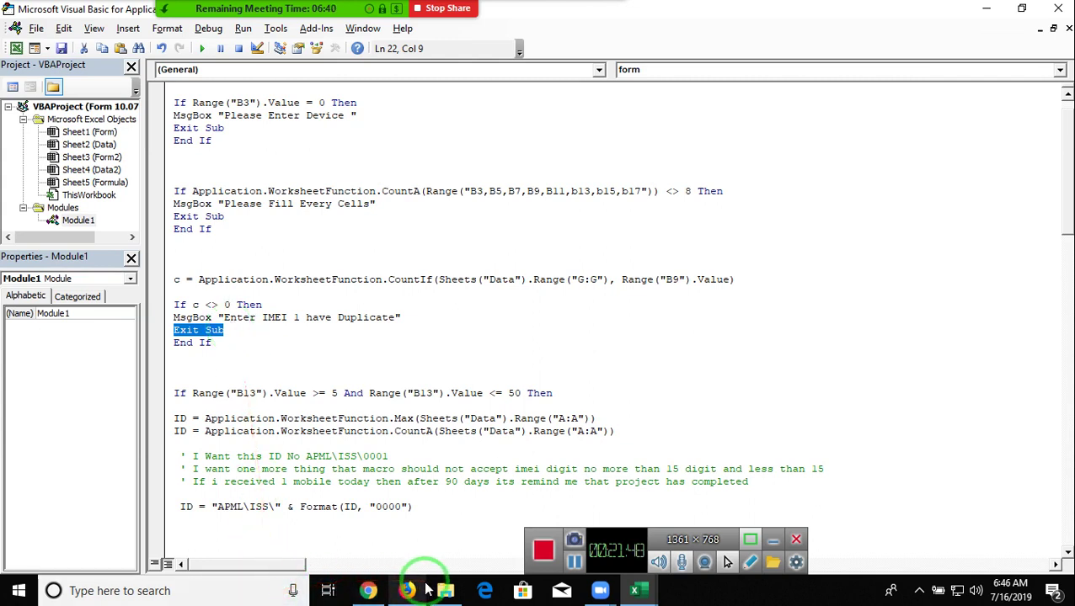
key(alt+Tab)
Compare the IMEI 1 value in Form B9 with the IMEI1 column G on the Data sheet
click(104, 545)
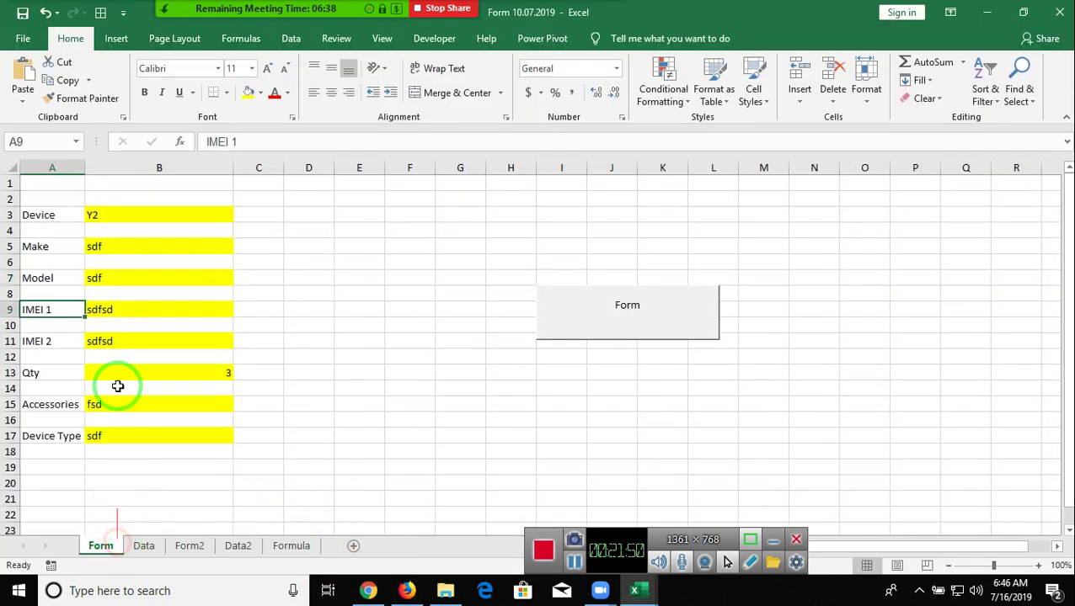
click(135, 309)
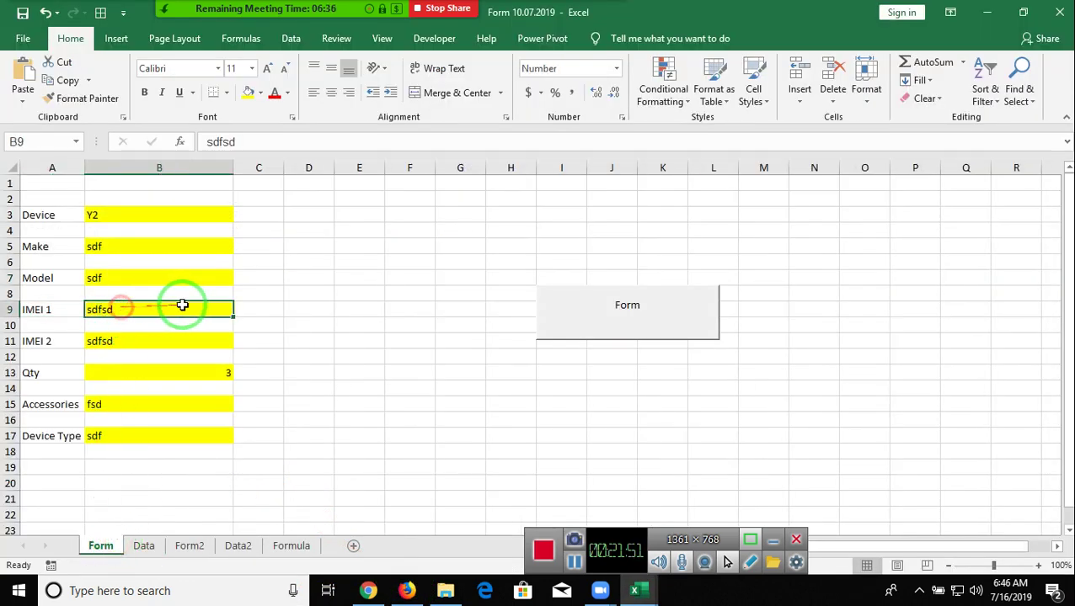
click(249, 309)
click(145, 546)
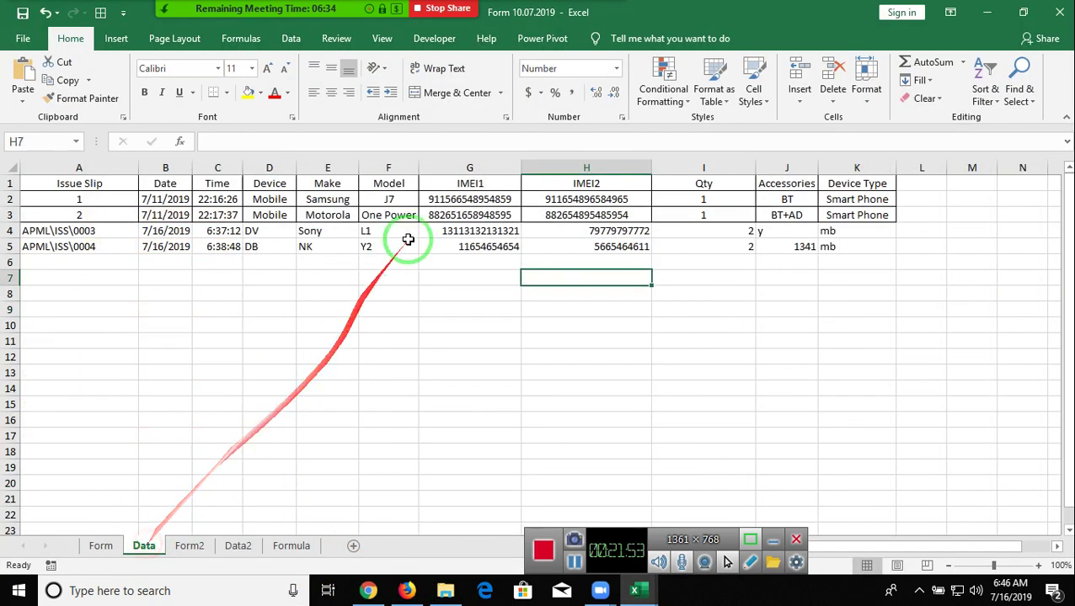
click(436, 167)
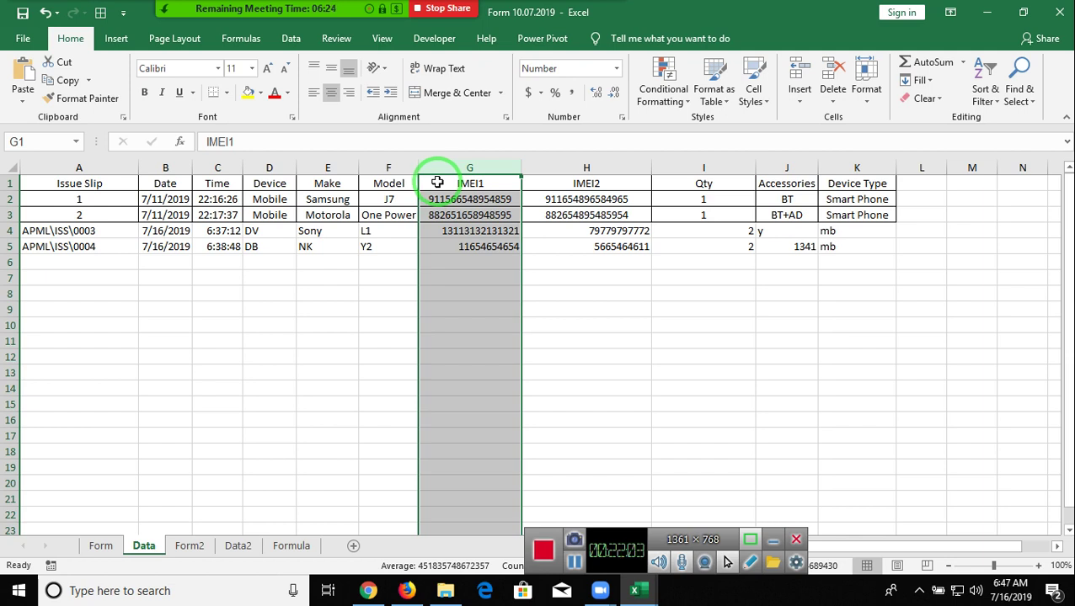
key(alt+F11)
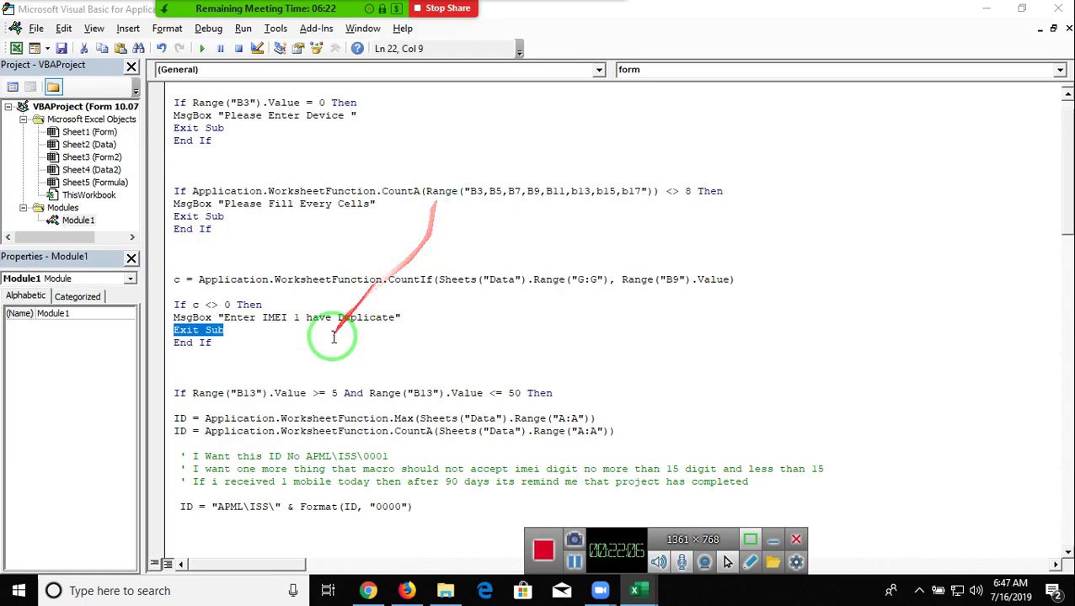
click(288, 357)
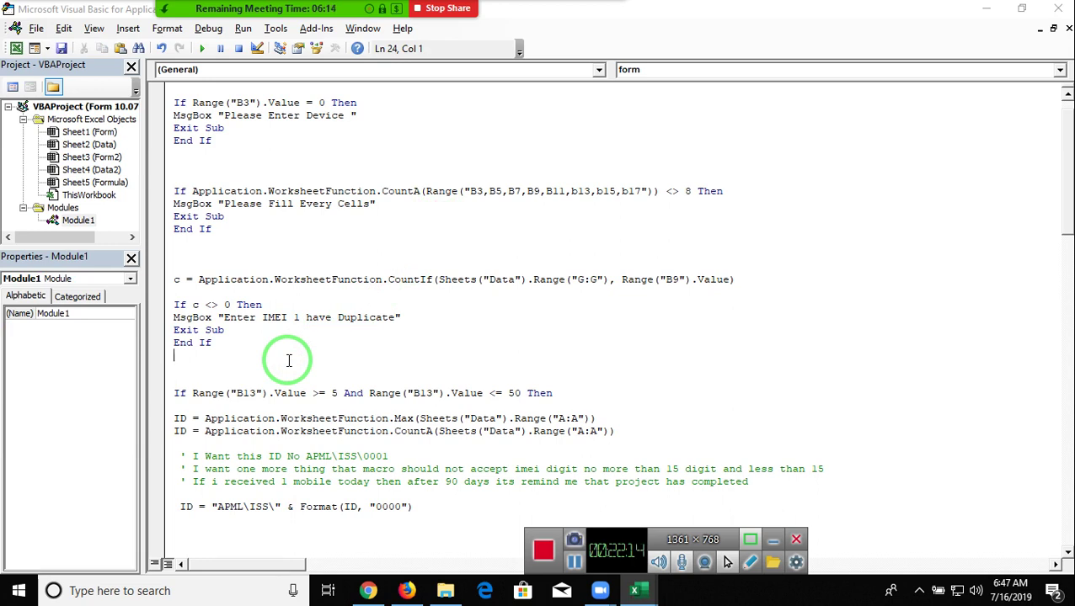
key(alt+Tab)
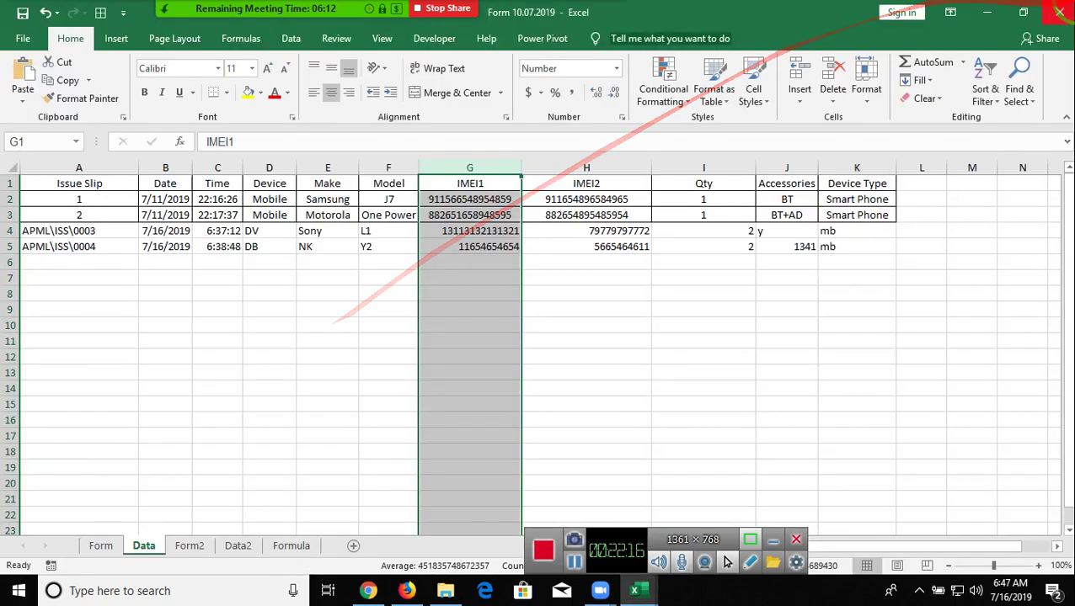
Cancel closing Excel, show the Form sheet, and add a blank line after End If
click(1060, 13)
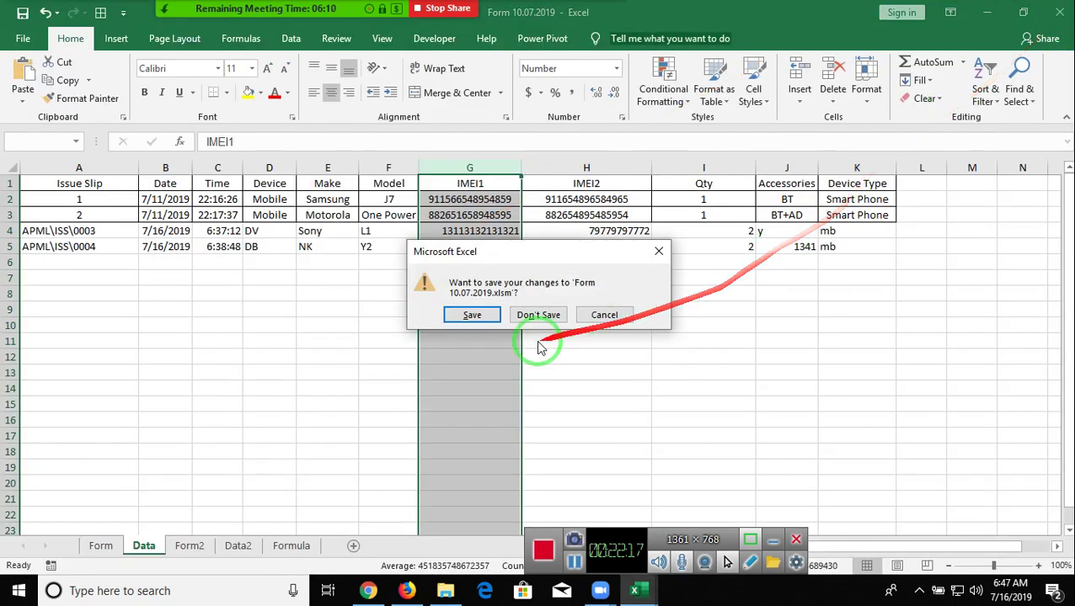
drag(552, 251, 521, 251)
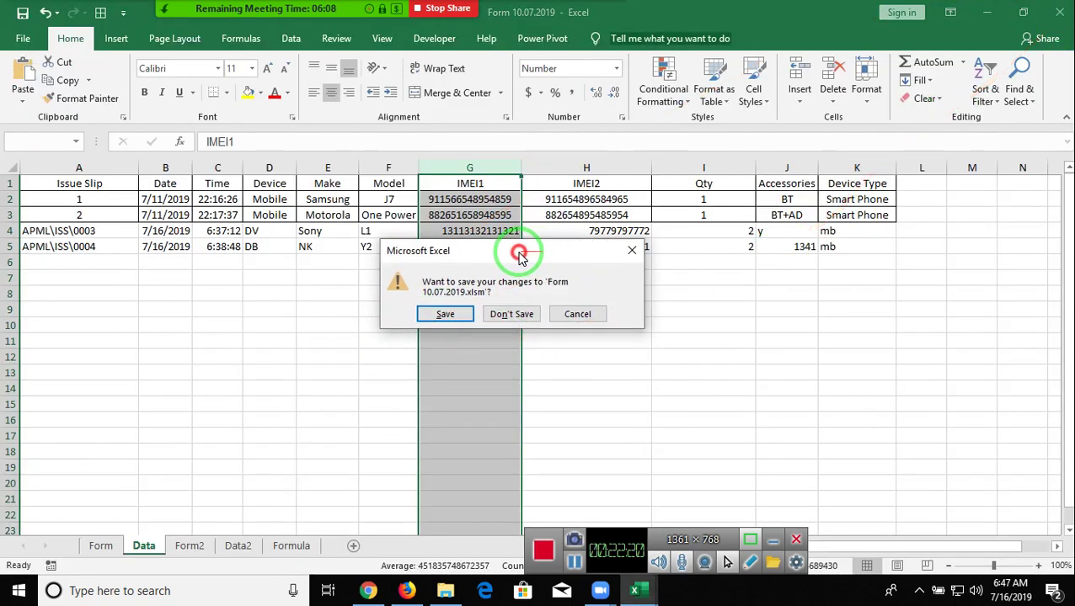
click(629, 253)
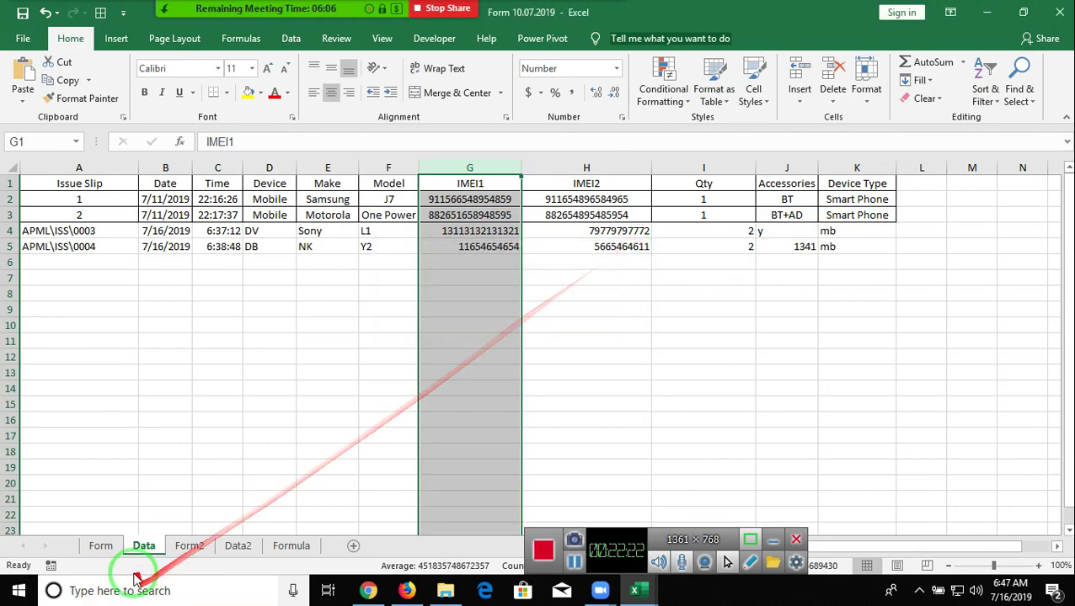
click(102, 545)
click(391, 387)
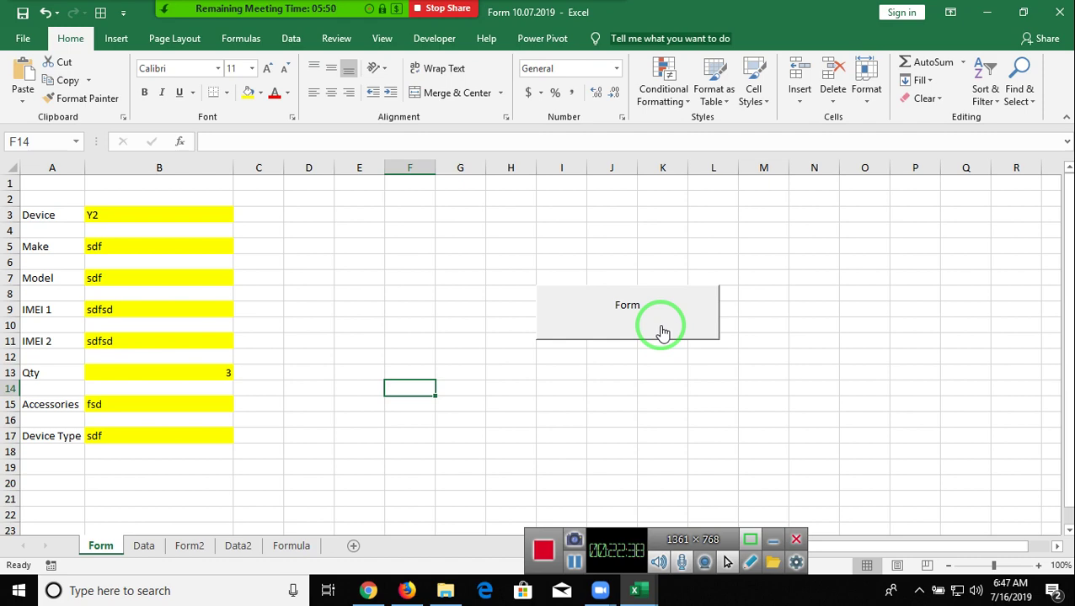
key(alt+F11)
key(Return)
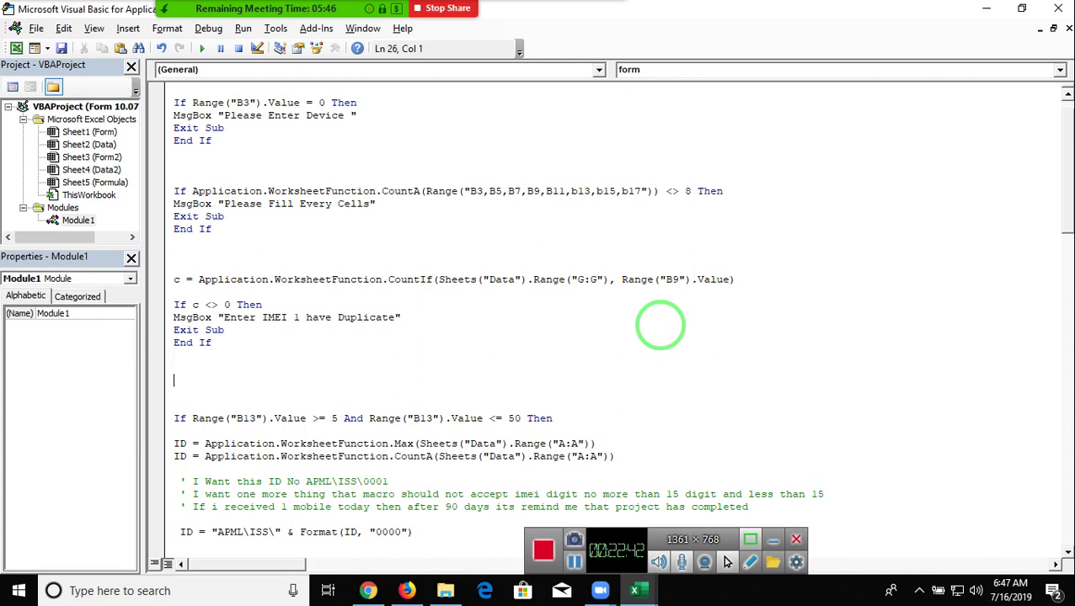
Type m = MsgBox("Do you want Save Data ?", vbYesNo, "Please Confirm")
text(m)
text(=m)
text(sgbox("")
key(BackSpace)
text(D)
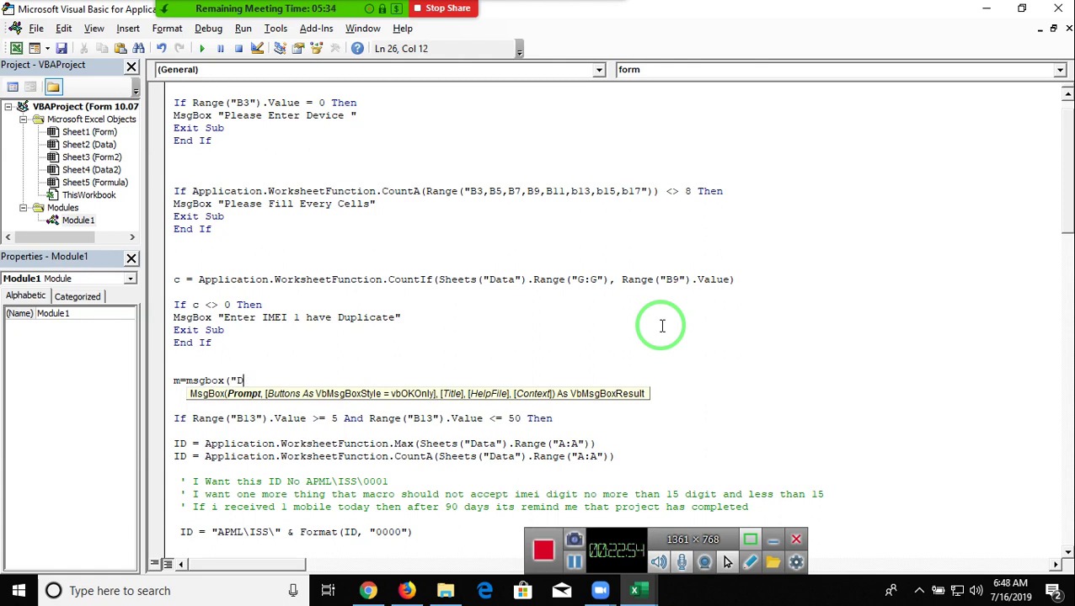
text(o you want Save Data ?")
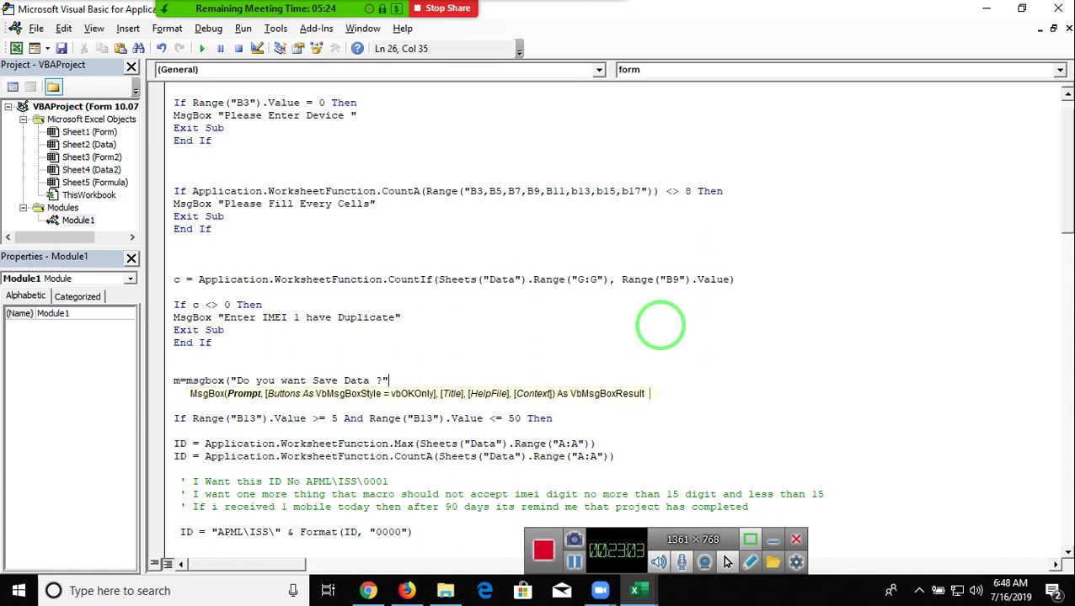
text(,)
key(Down)
key(Down)
key(Down)
key(Down)
key(Down)
key(Down)
key(Down)
key(Down)
key(Down)
key(Down)
key(Down)
key(Down)
key(Down)
key(Down)
key(Down)
key(Down)
key(Down)
key(Down)
key(Down)
key(Down)
key(Up)
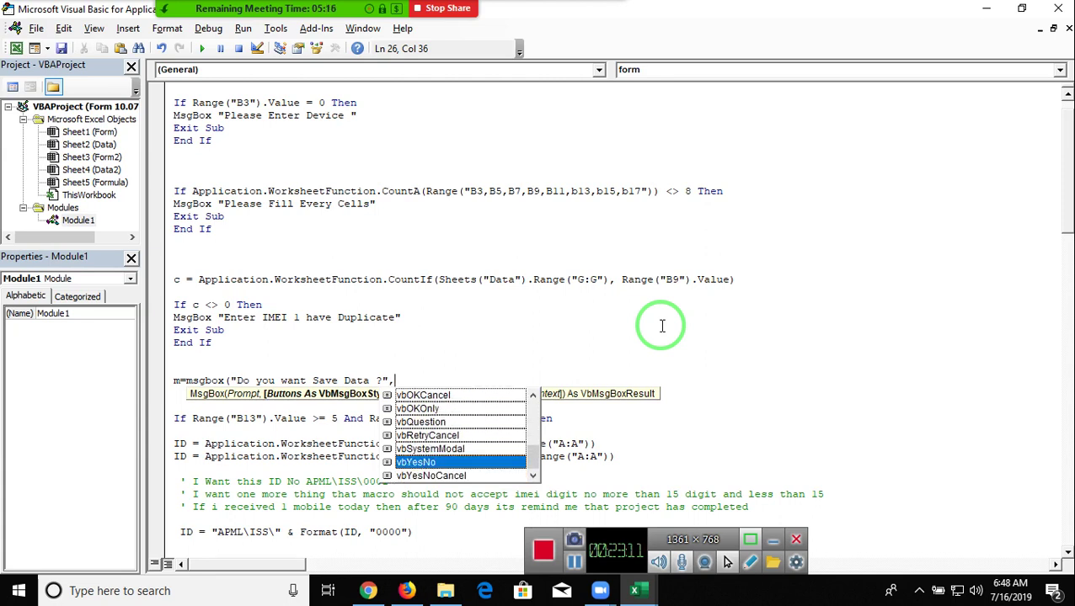
key(Tab)
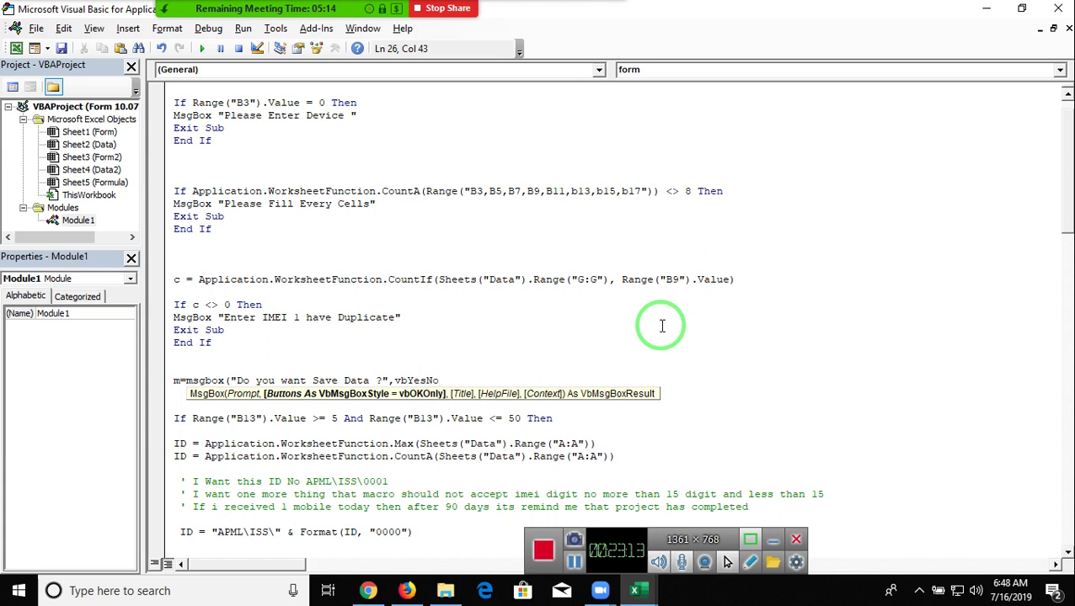
text(,"Please Confi)
text(rm")
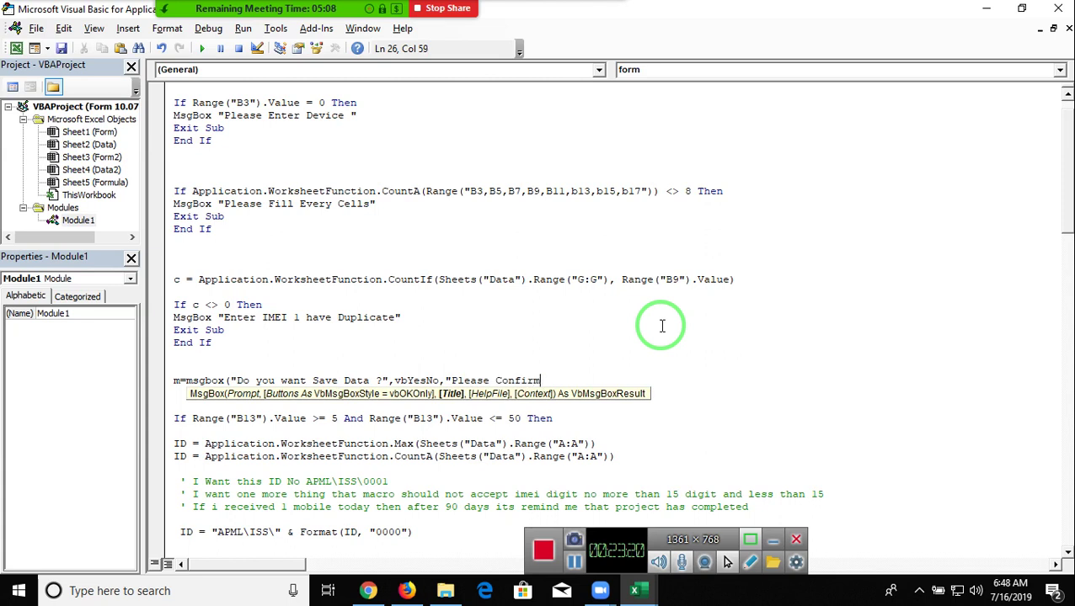
text())
key(Return)
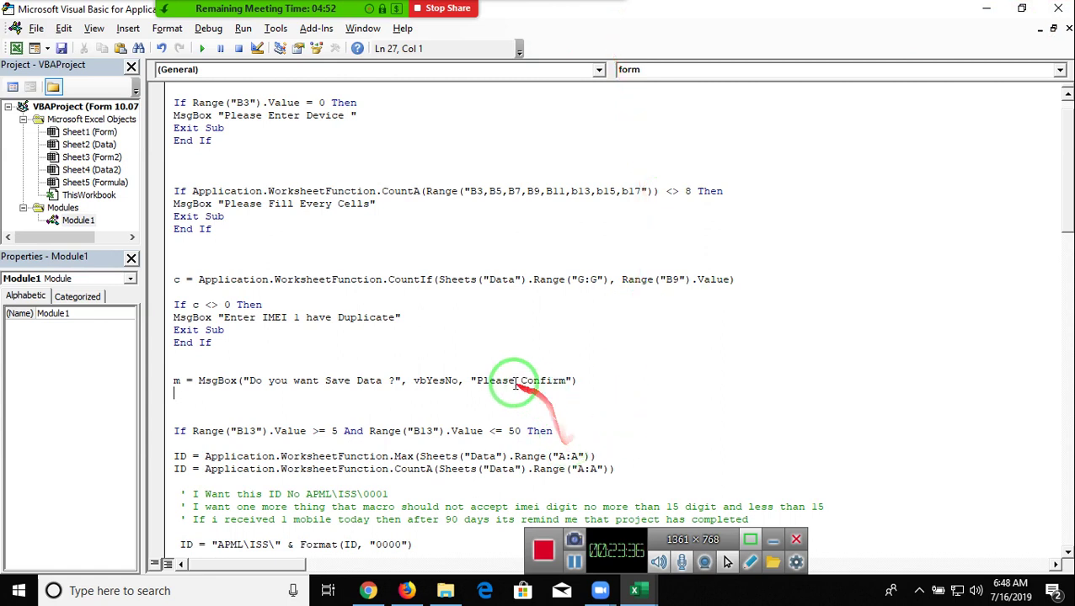
Review the Please Confirm title and select the variable m
drag(495, 380, 566, 381)
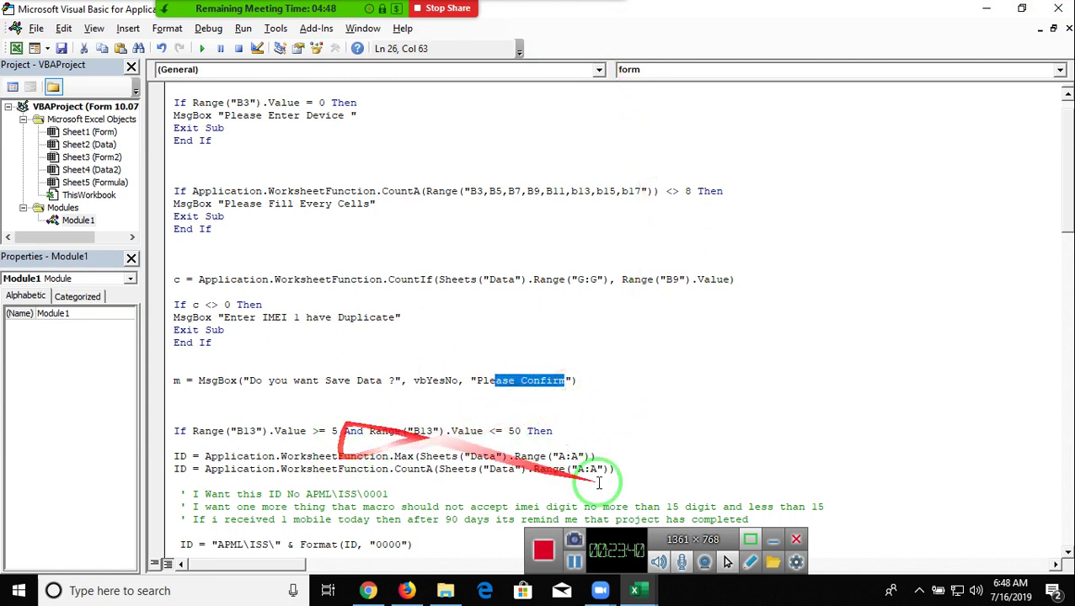
click(257, 407)
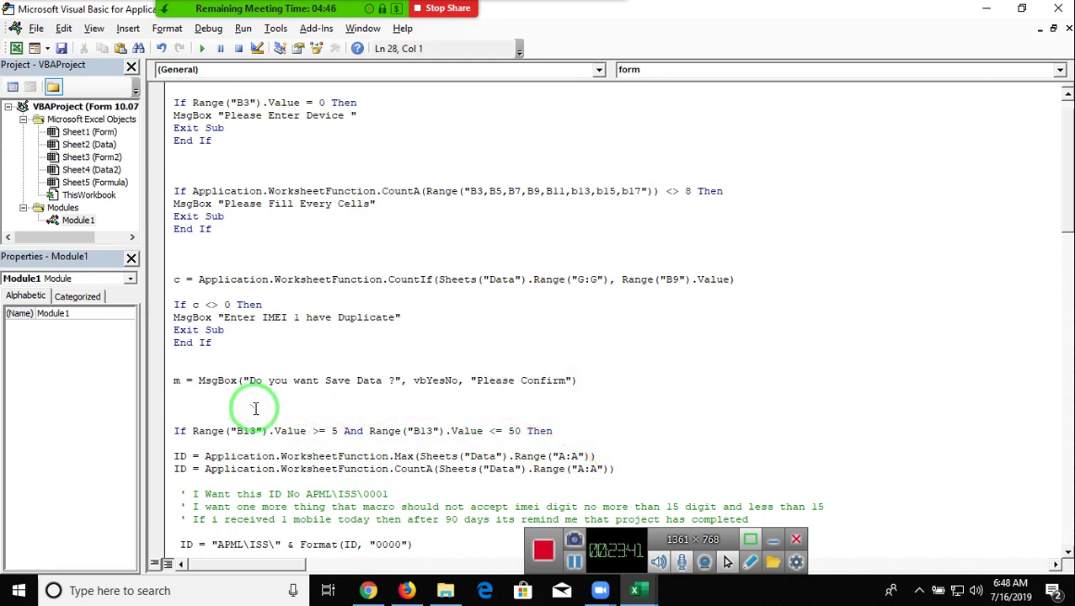
click(176, 382)
double_click(176, 382)
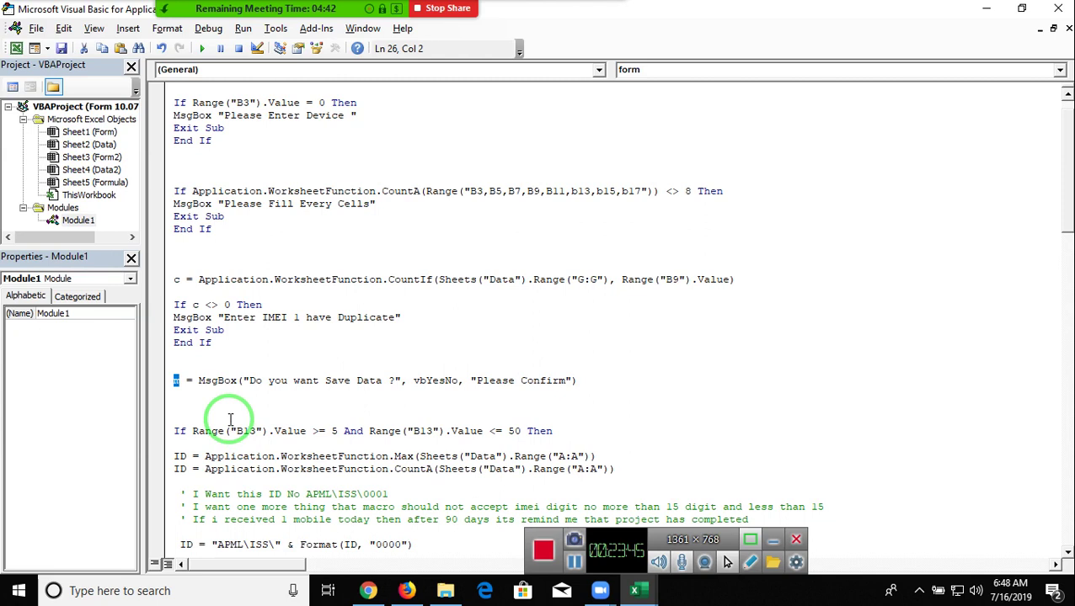
Add an If m = vbNo Then block with Exit Sub below the MsgBox line
click(462, 405)
key(Return)
text(if m=vbno then)
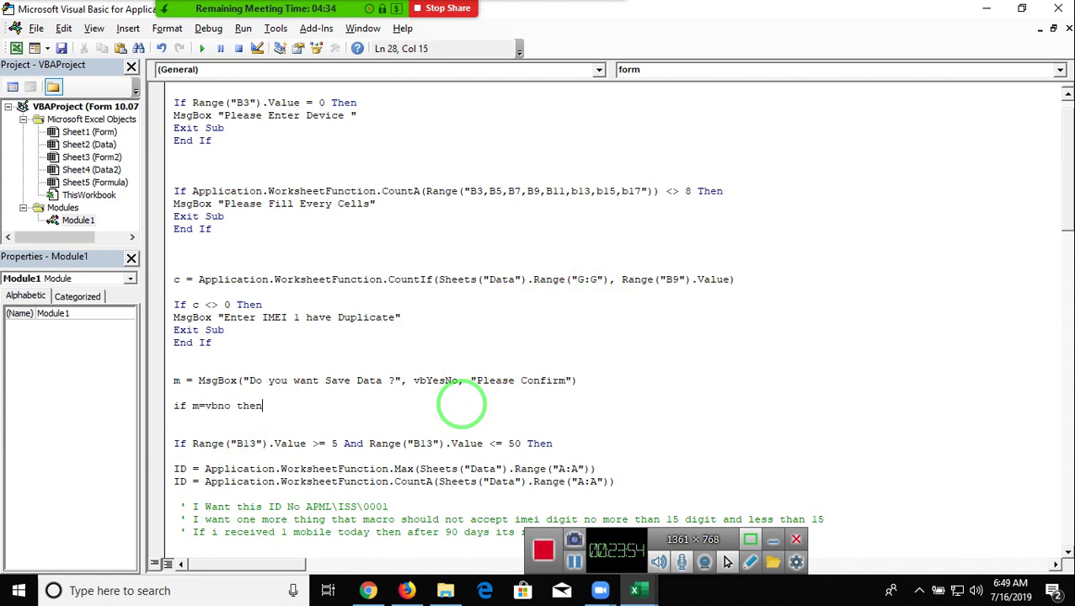
key(Return)
text(exit su)
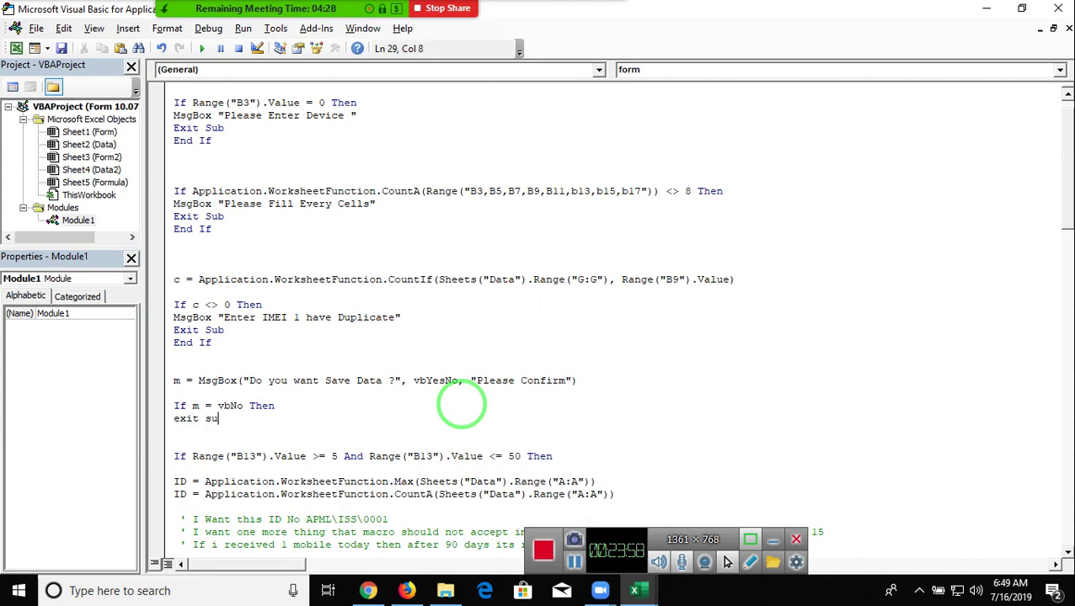
text(b)
key(Return)
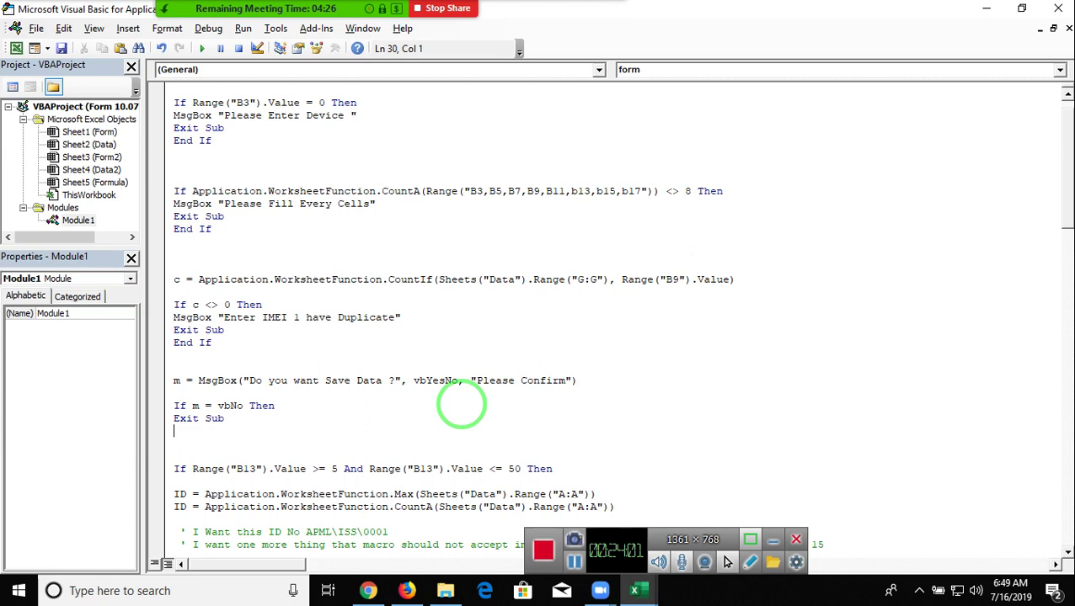
text(end if)
text(End If)
key(Return)
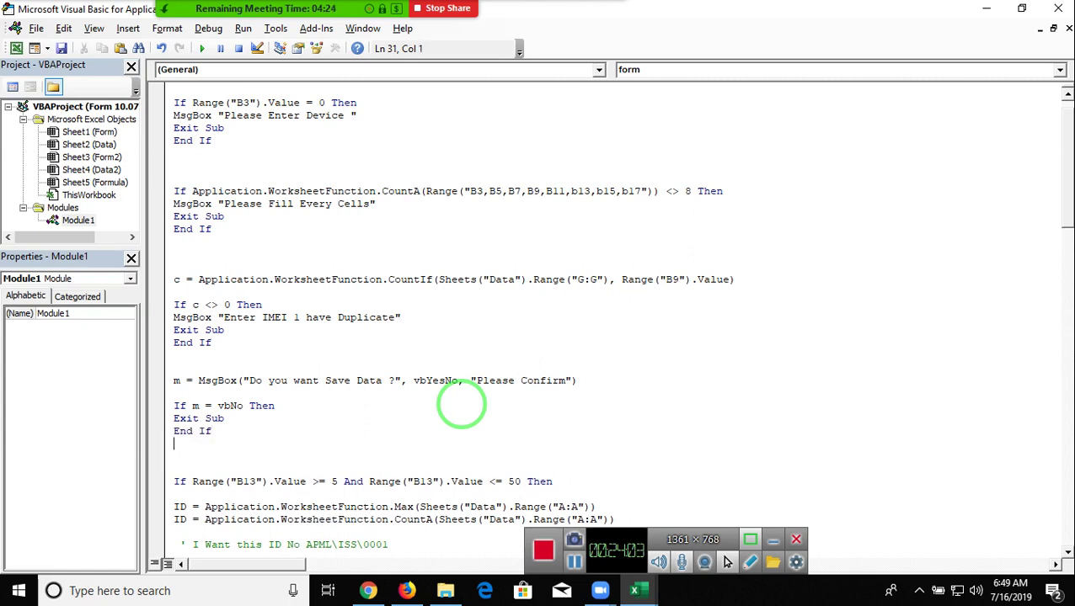
key(shift+Right)
key(Down)
key(shift+Down)
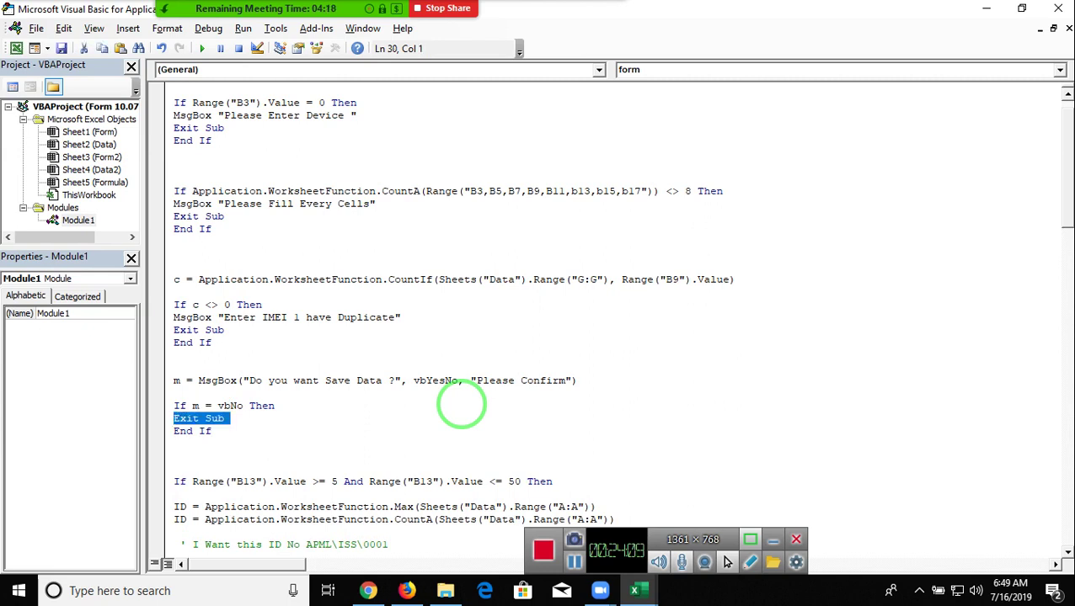
key(shift+Up)
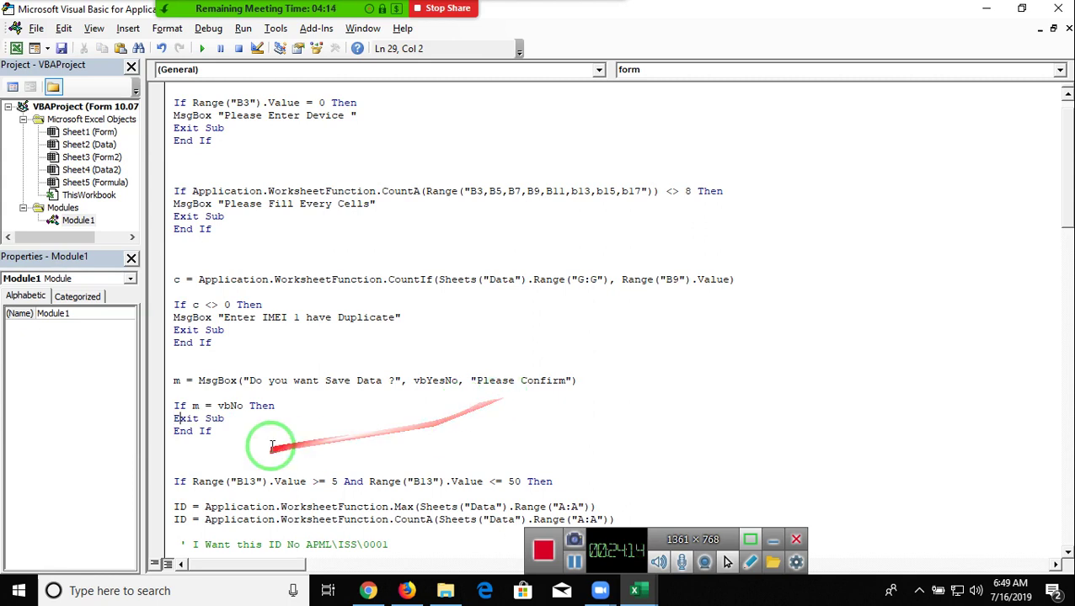
Collapse it into 'If m = vbNo Then Exit Sub', delete the End If, and run the form macro
click(303, 394)
click(312, 407)
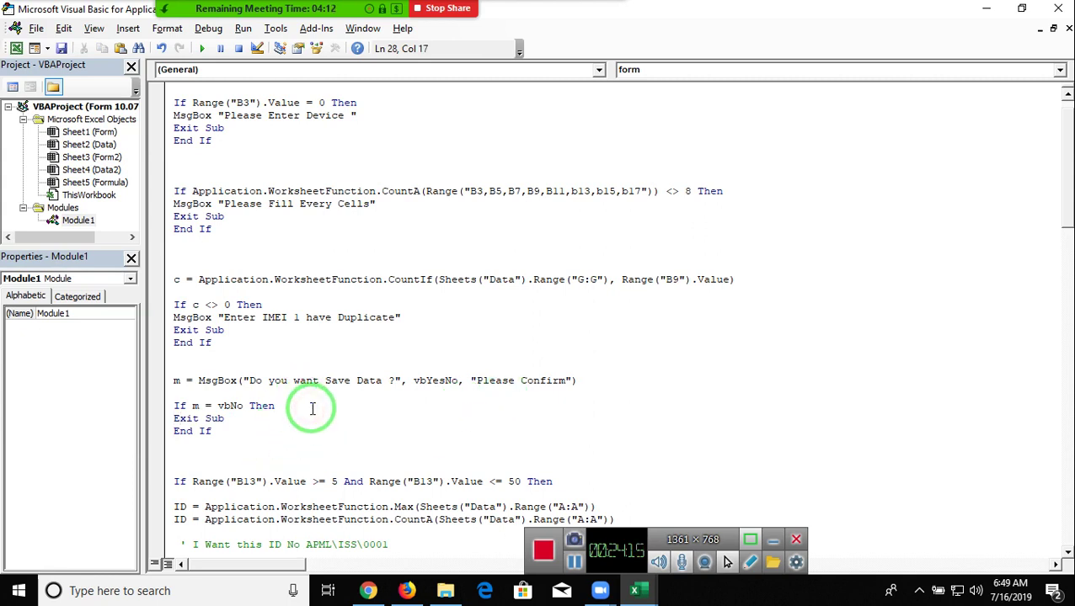
key(Delete)
key(shift+Left)
key(shift+Left)
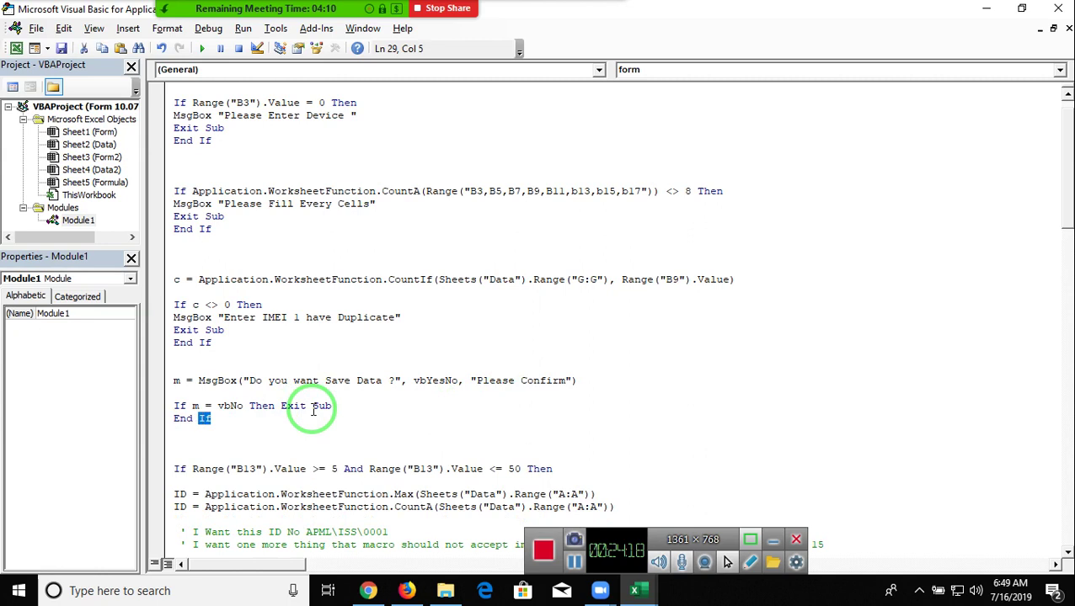
key(Delete)
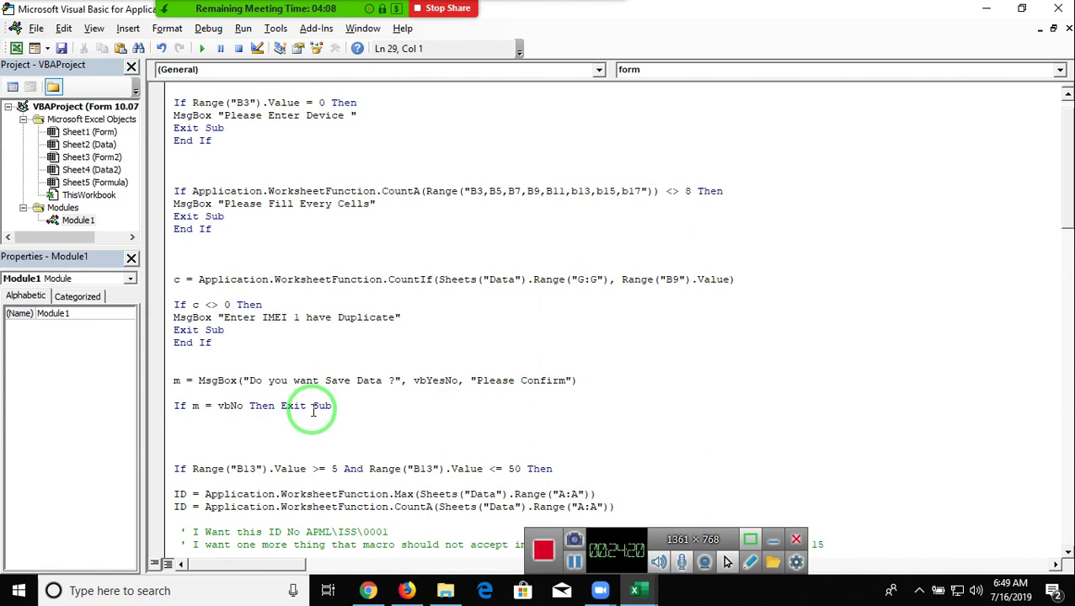
click(322, 444)
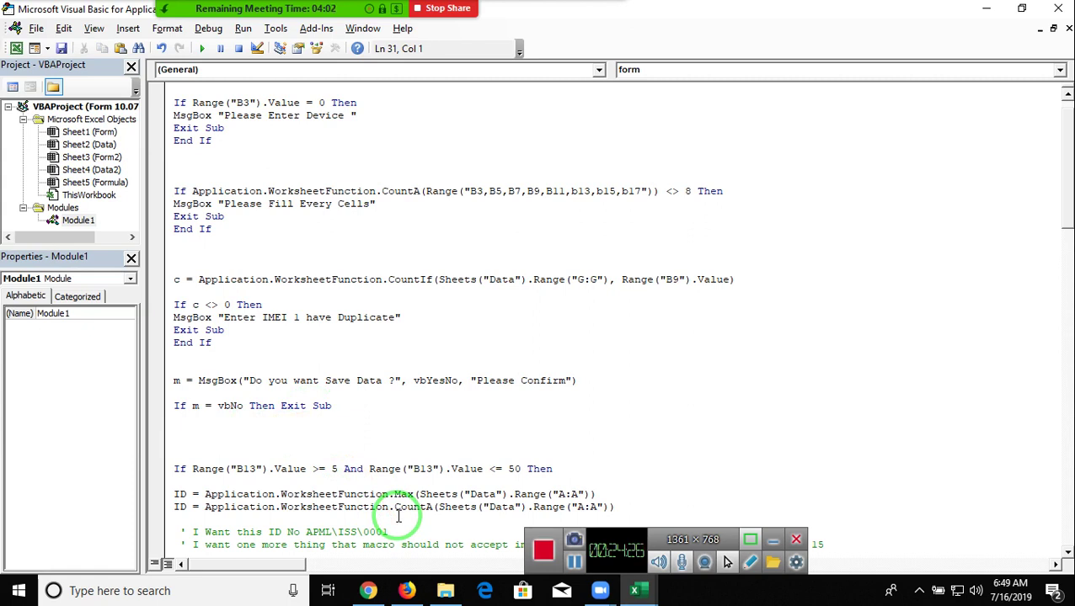
click(288, 421)
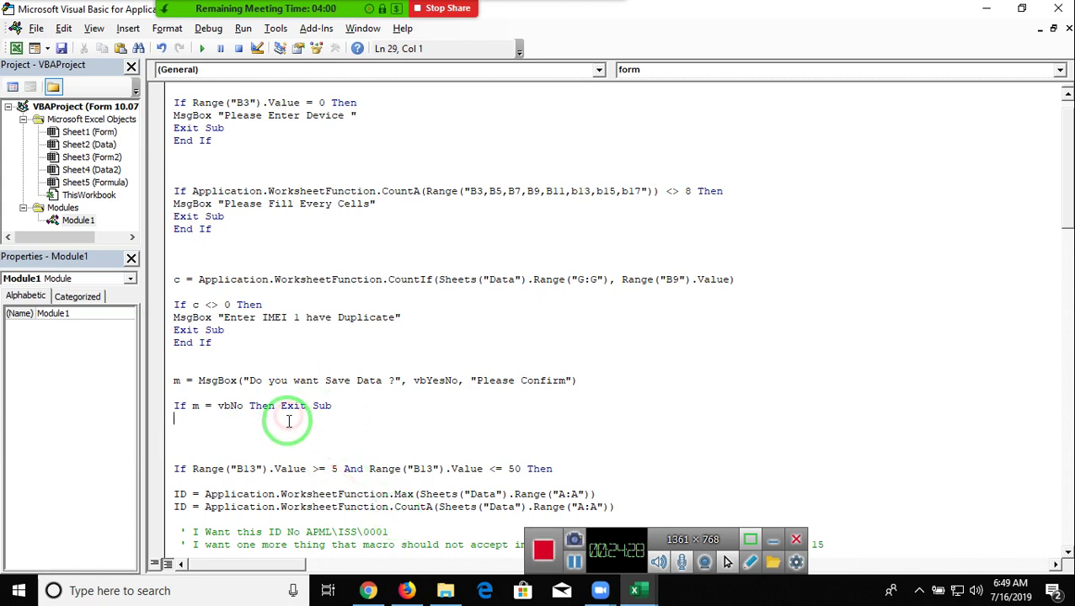
key(alt+F11)
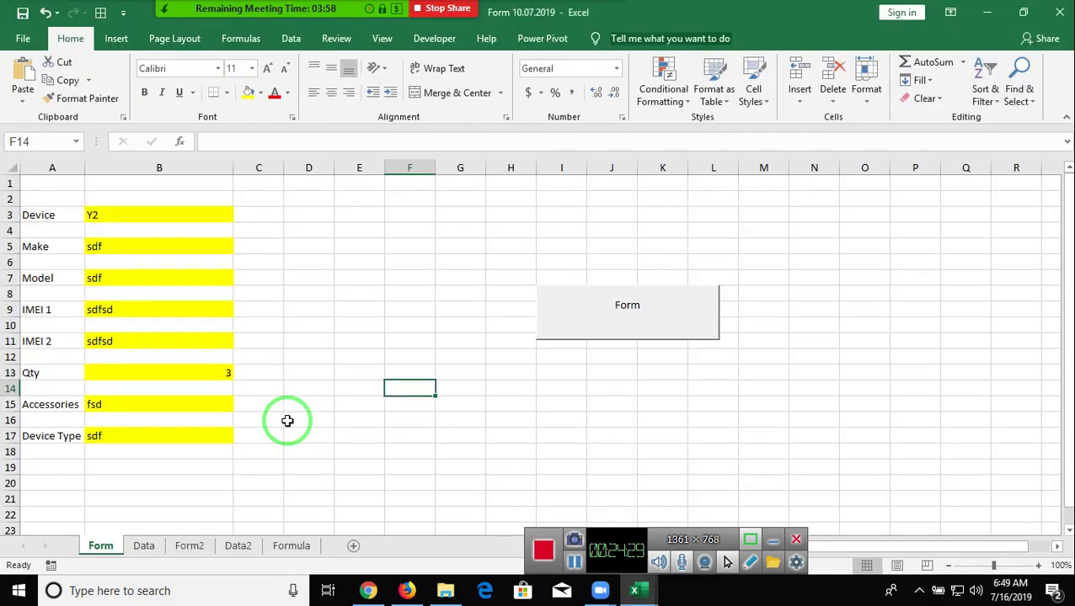
click(584, 337)
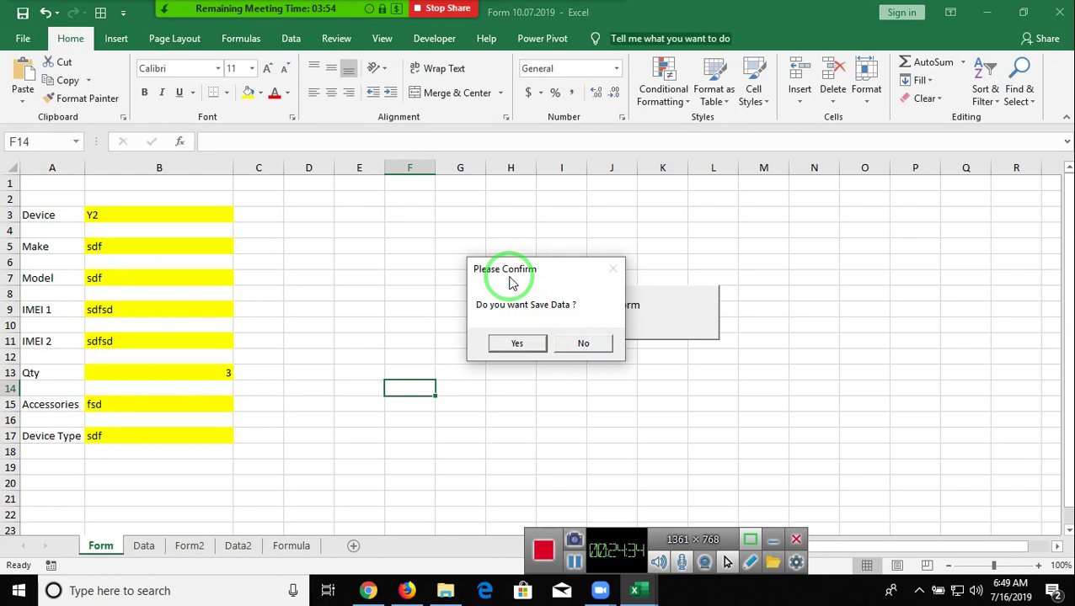
Test the prompt: No exits, Yes triggers the quantity range warning
click(583, 343)
click(588, 306)
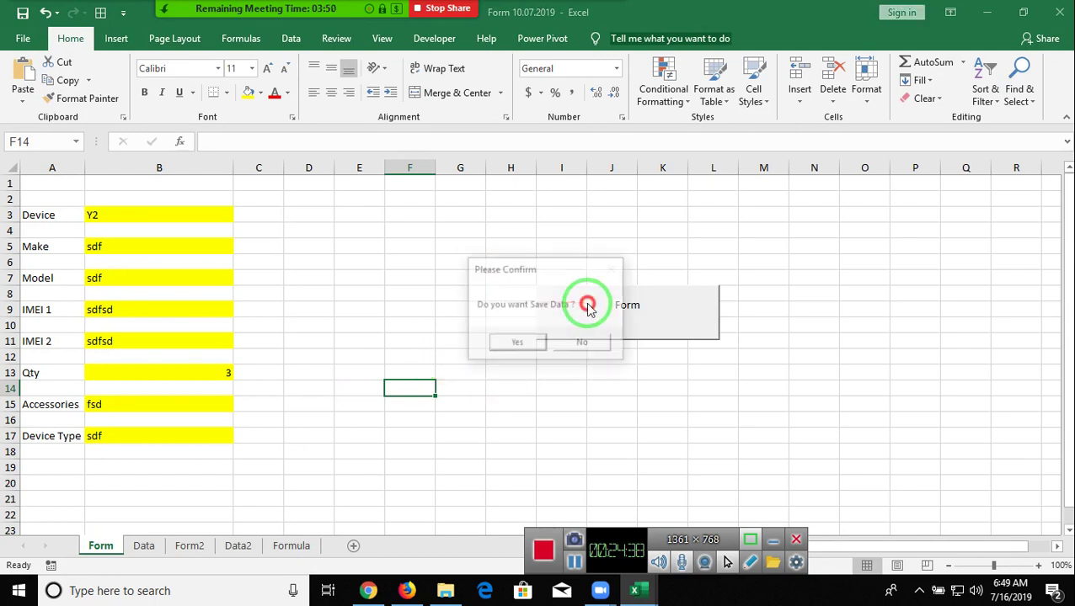
click(506, 343)
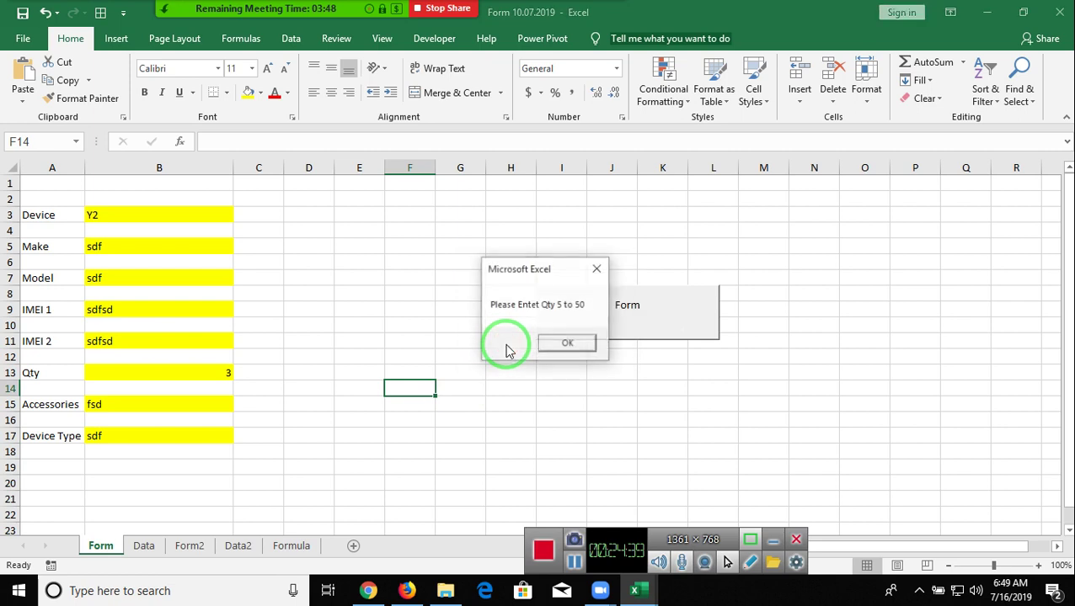
click(569, 346)
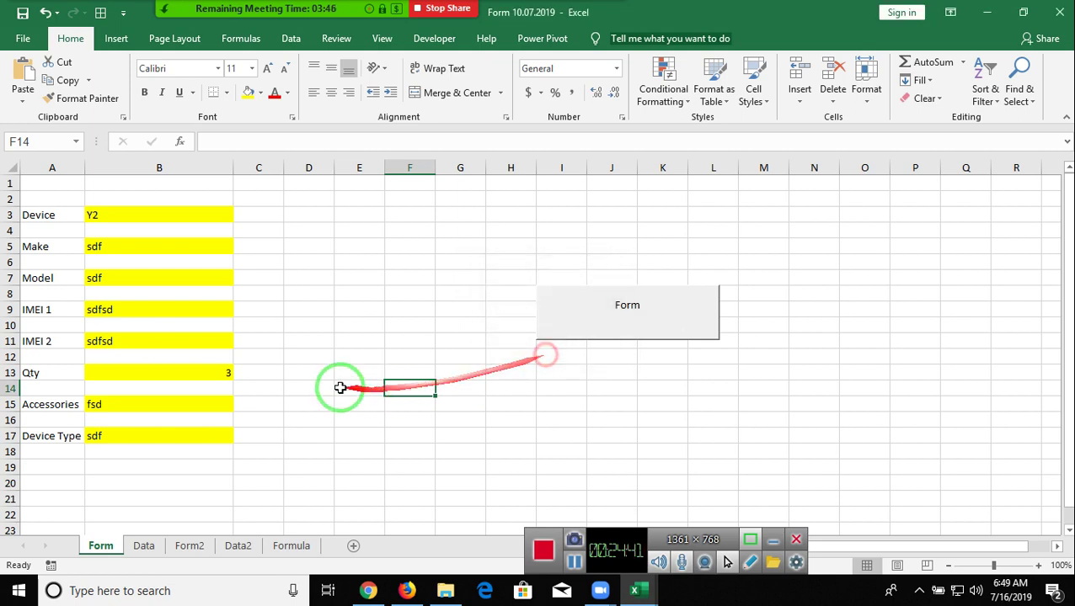
Set Qty in B13 to 6 and save the entry with Yes
click(221, 372)
text(6)
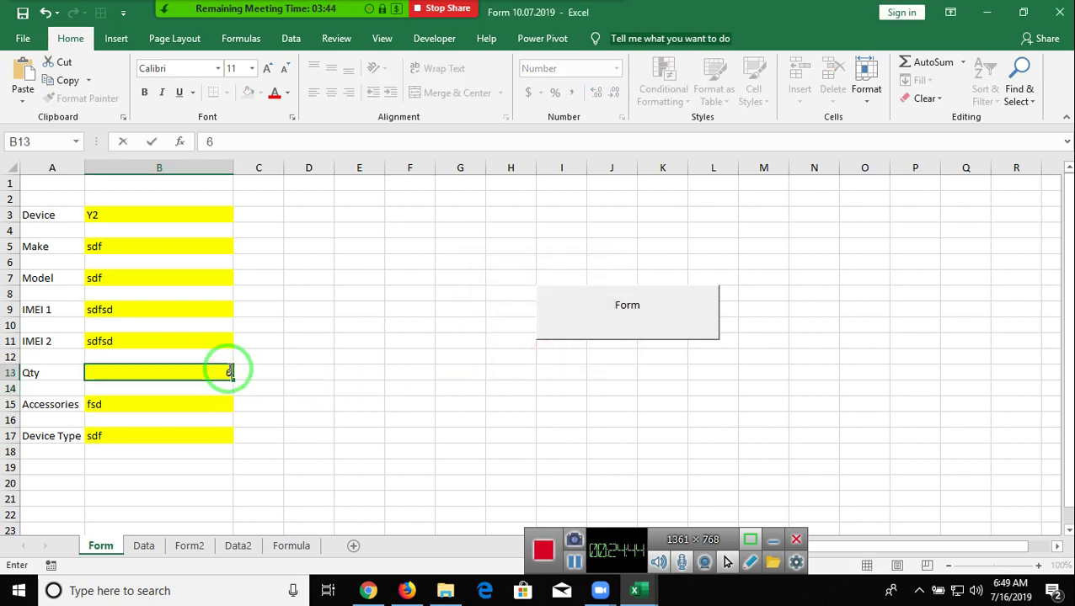
click(309, 371)
click(645, 301)
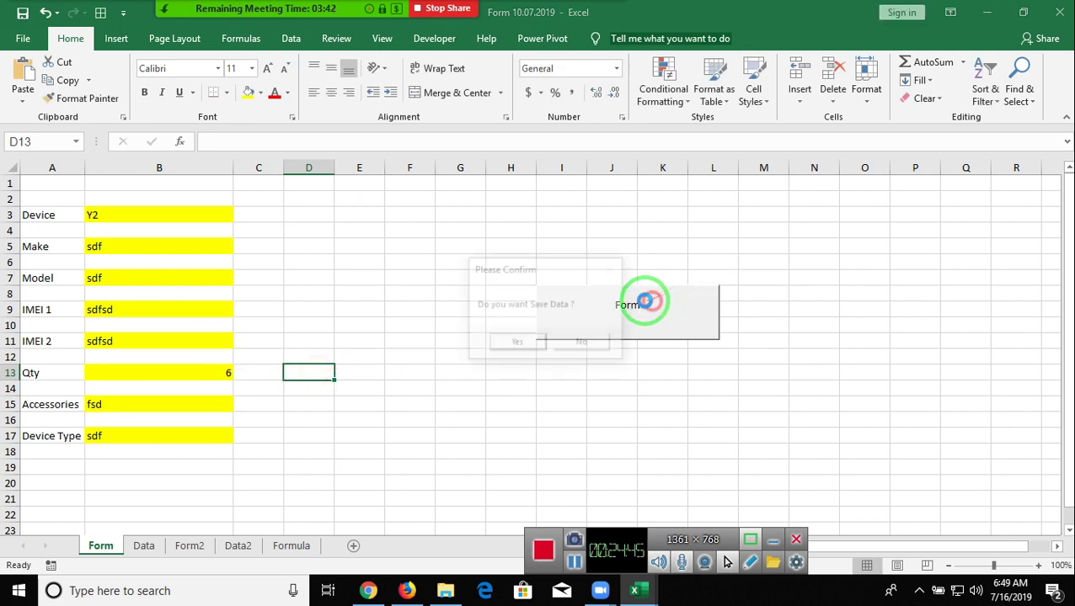
click(510, 342)
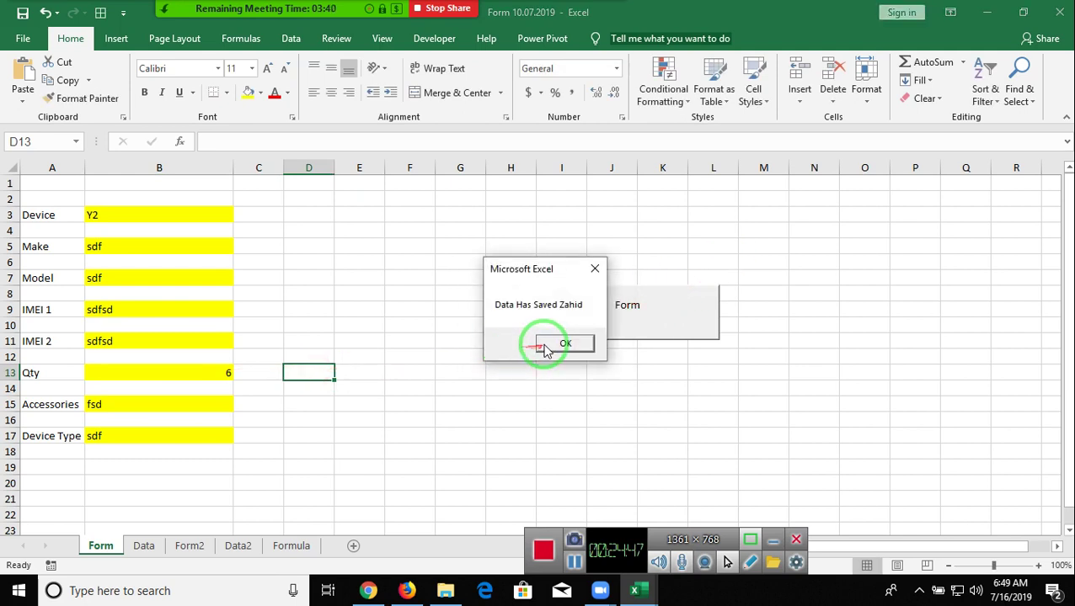
click(552, 343)
Check the new row on the Data sheet, save the workbook, and close Excel
click(162, 549)
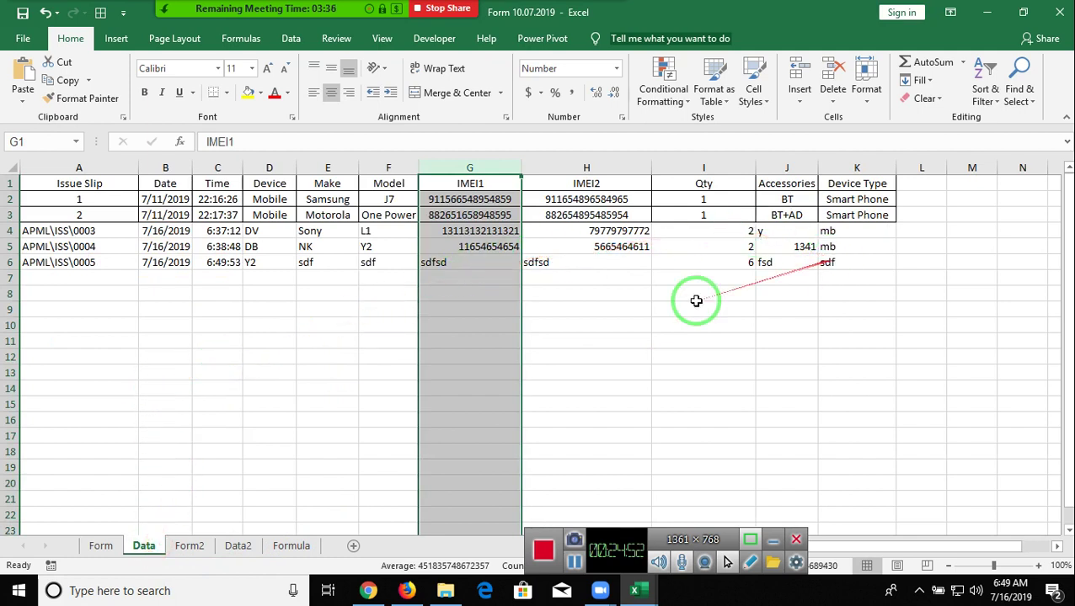
click(23, 12)
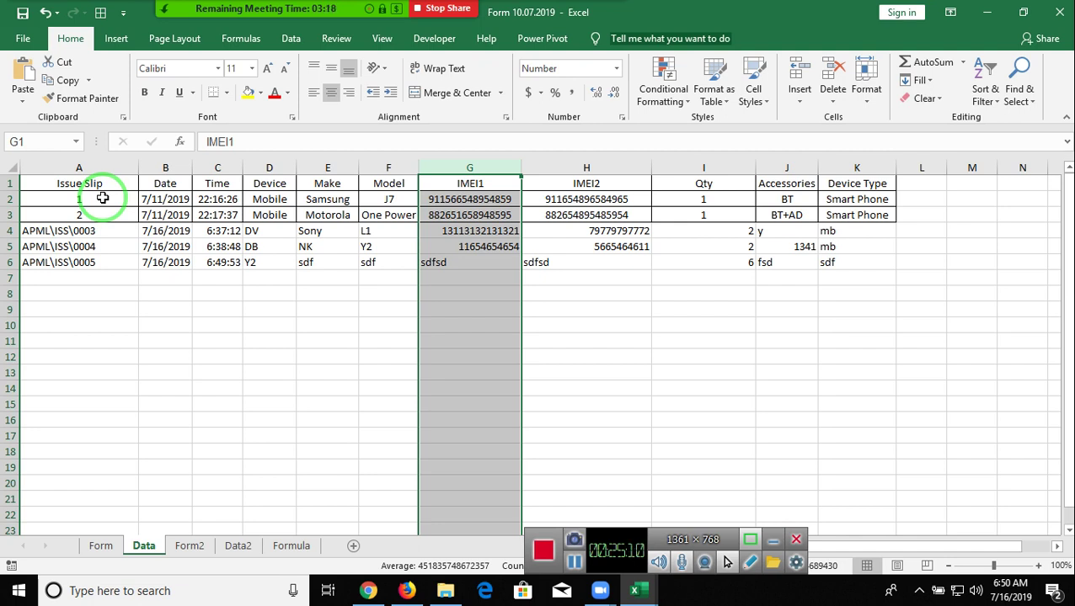
click(1060, 22)
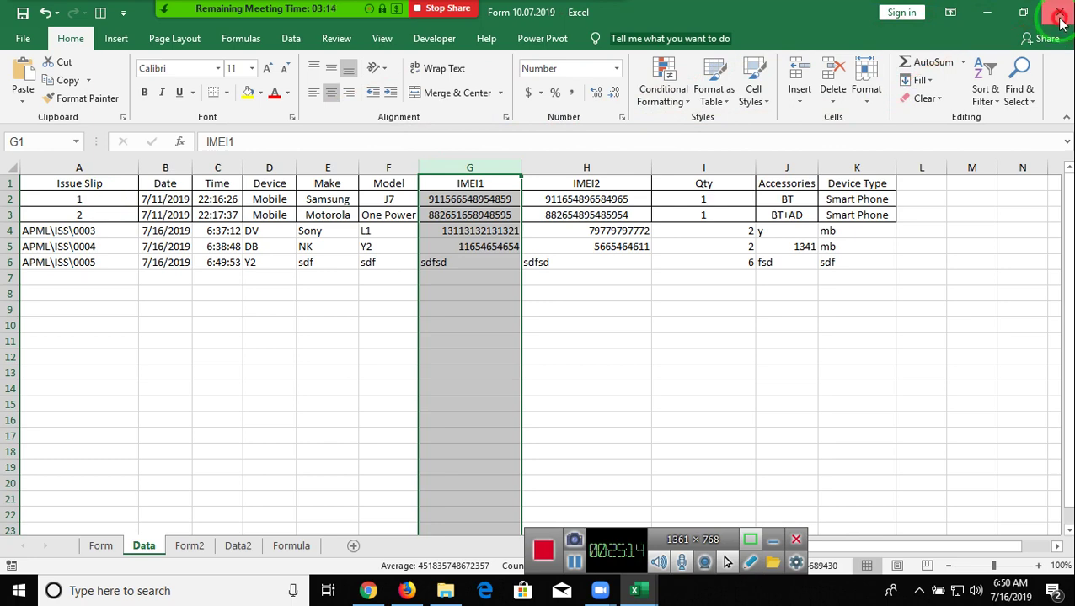
click(1059, 20)
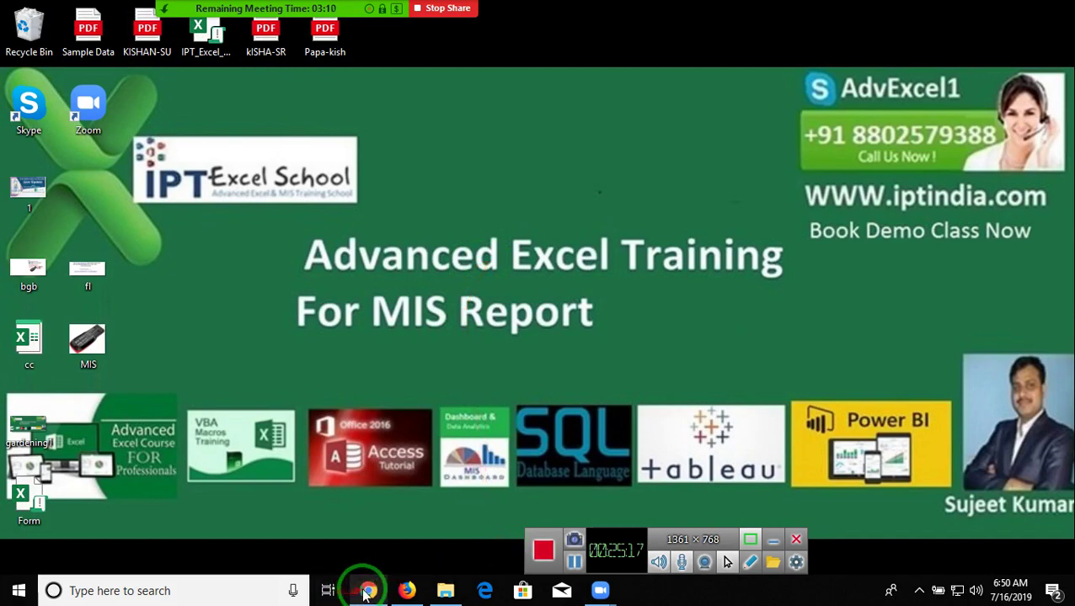
Start a new Gmail message and add three contacts as recipients from the autocomplete suggestions
click(368, 590)
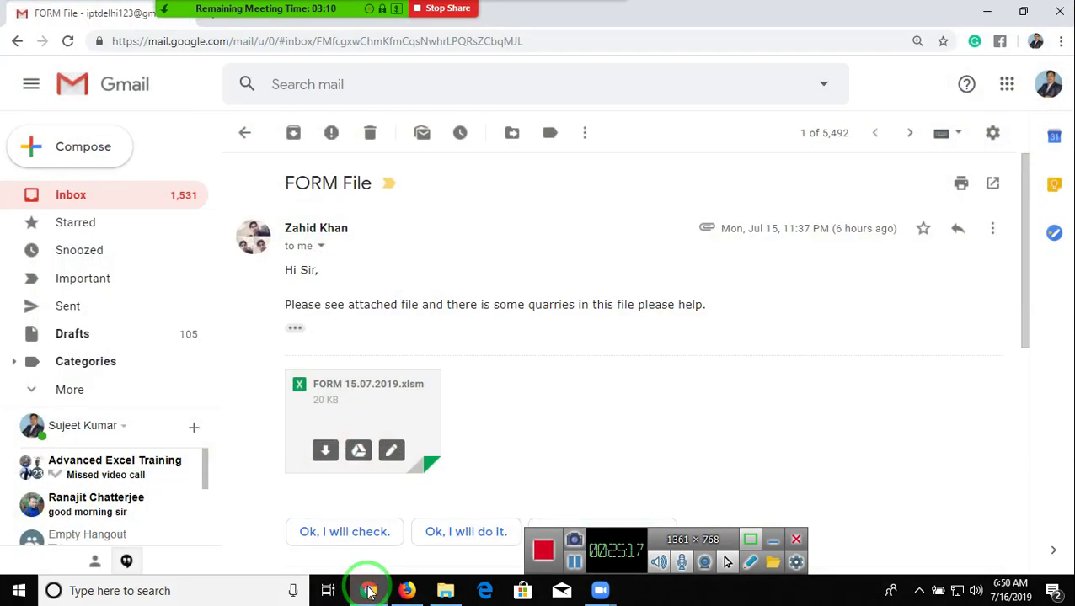
click(95, 141)
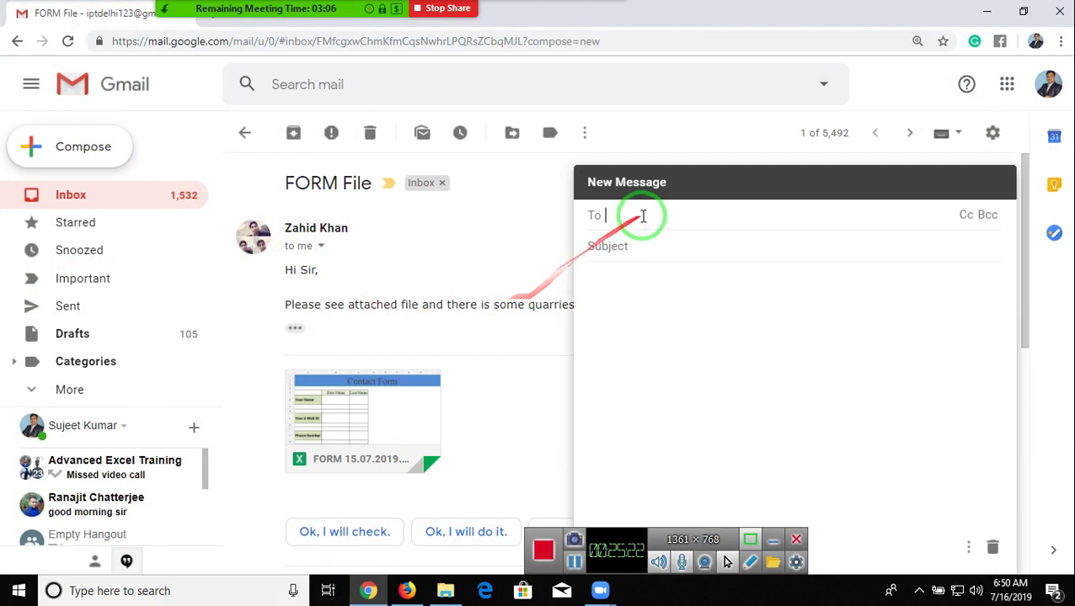
text(zahi)
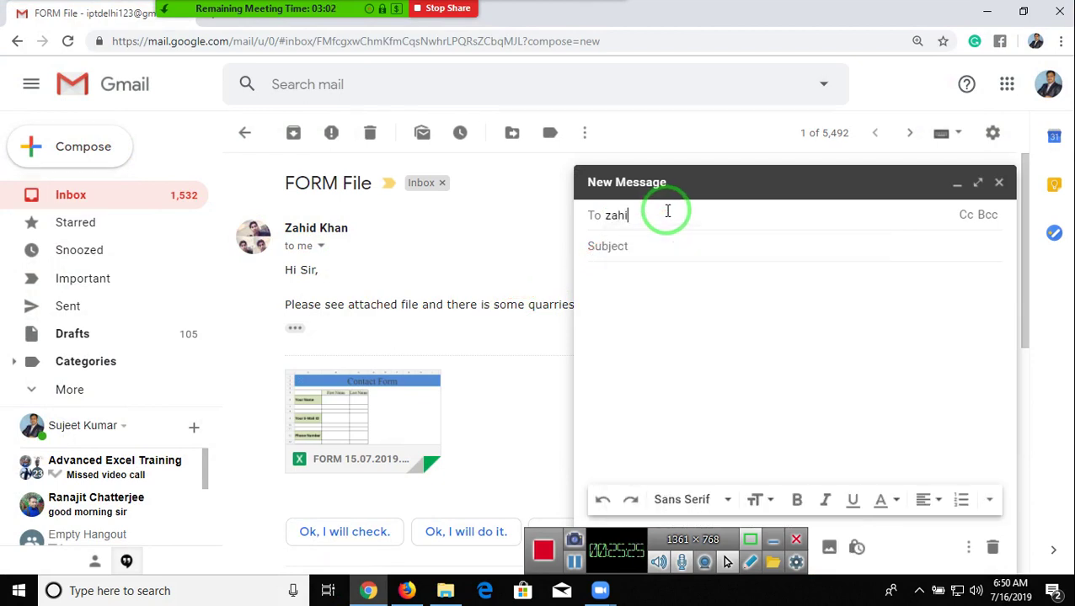
key(BackSpace)
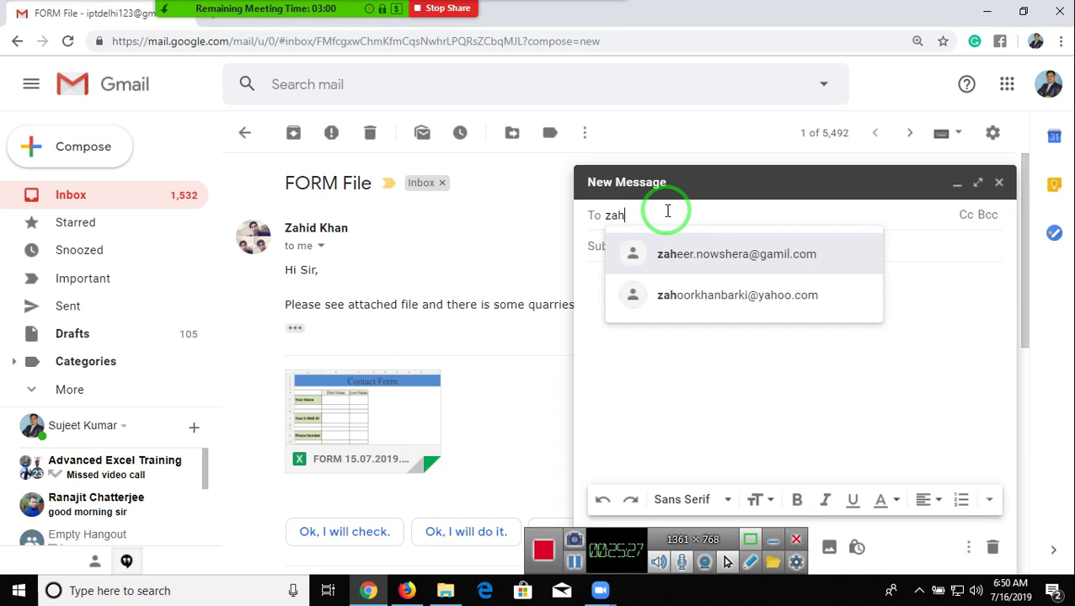
key(BackSpace)
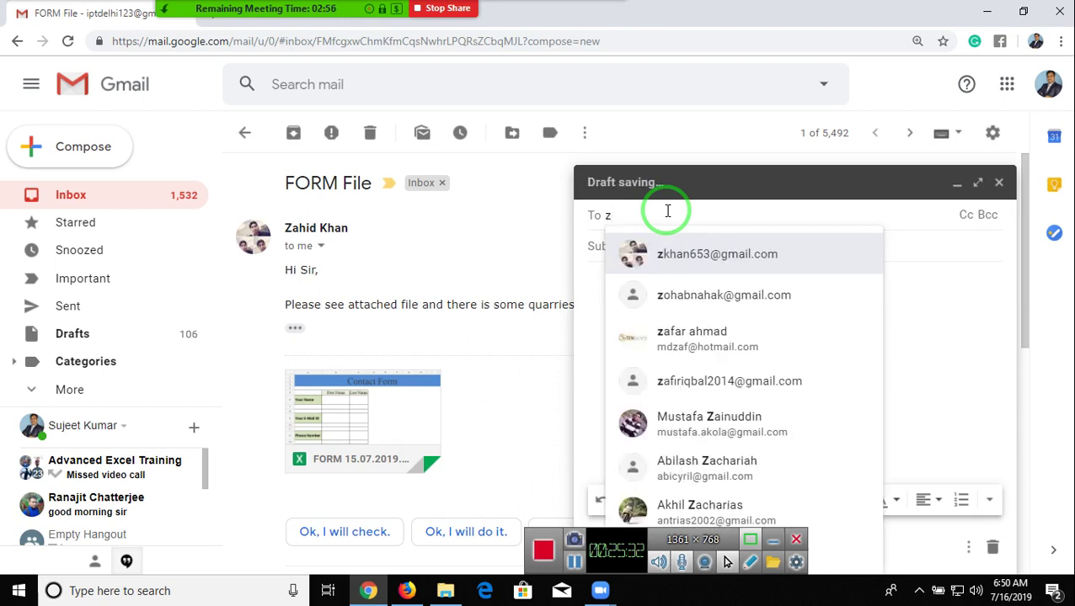
text(kh)
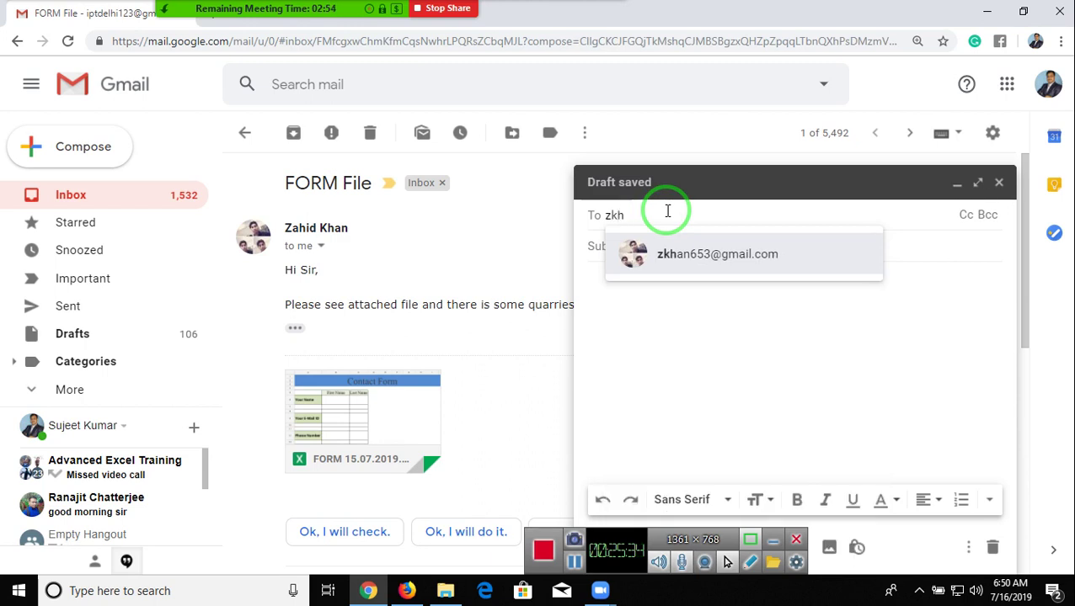
click(688, 268)
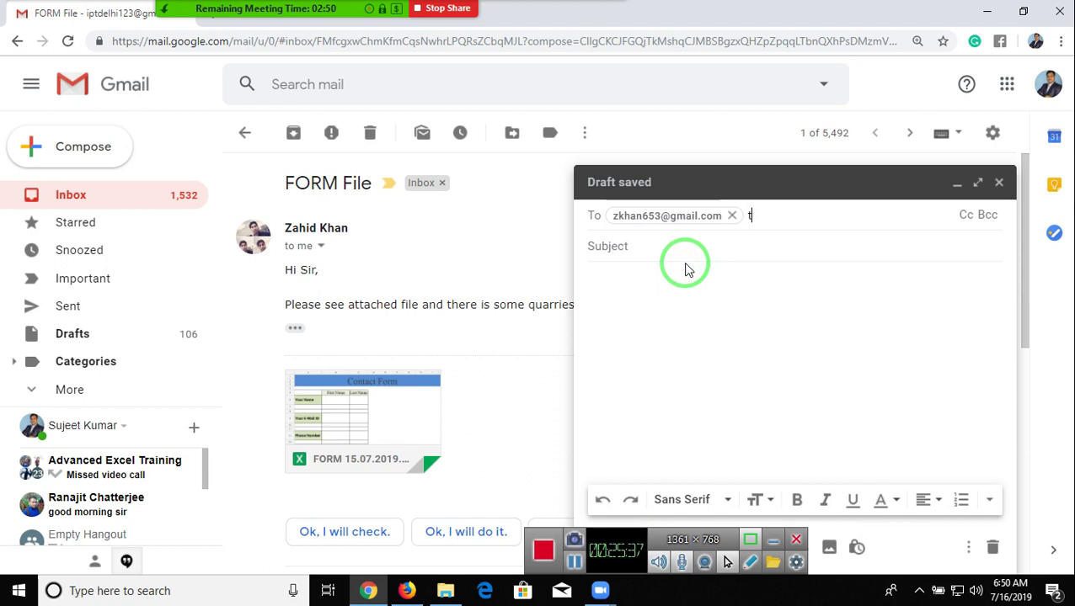
text(eji)
click(688, 269)
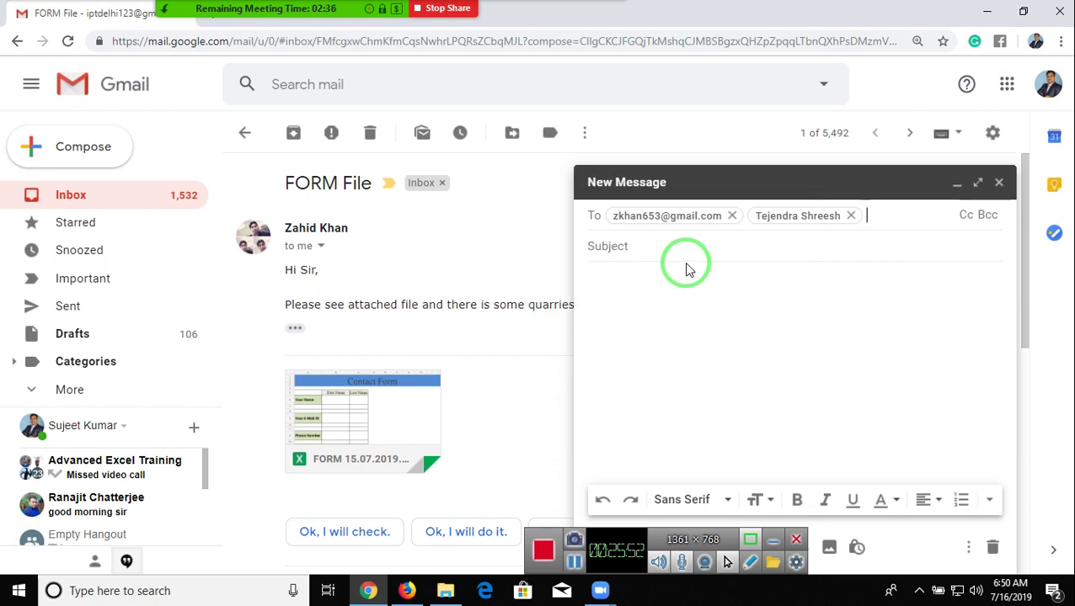
text(ramesh)
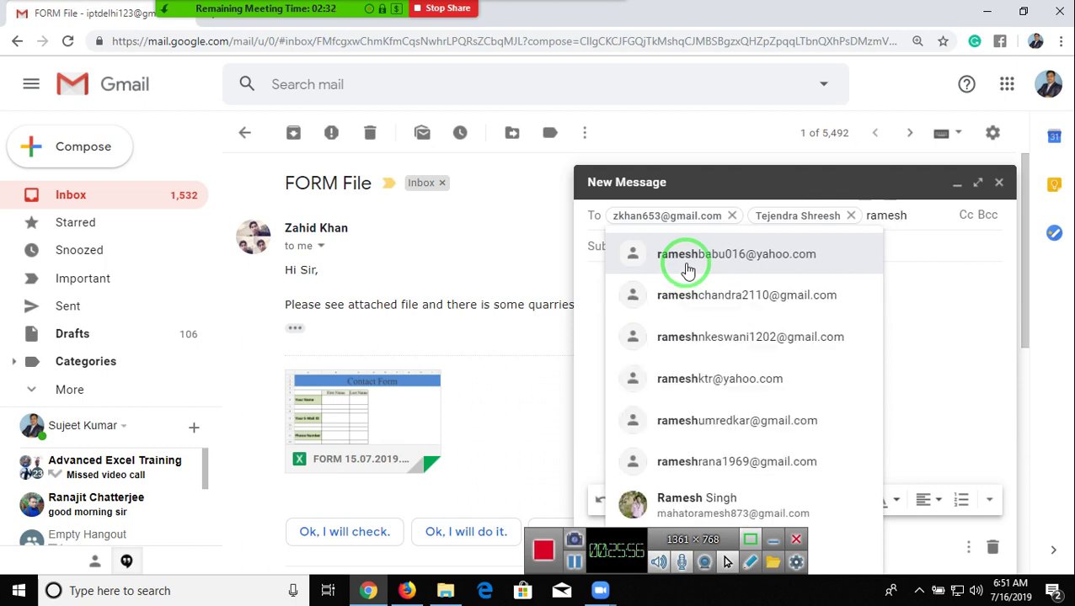
click(758, 257)
Enter the subject Form and move into the message body
click(714, 267)
text(F)
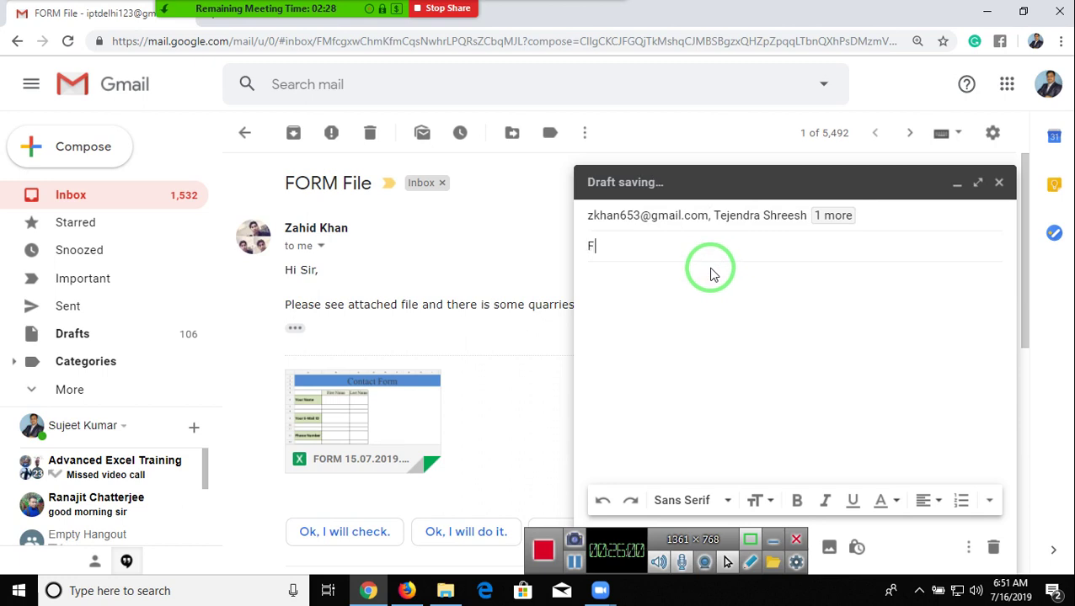
text(o)
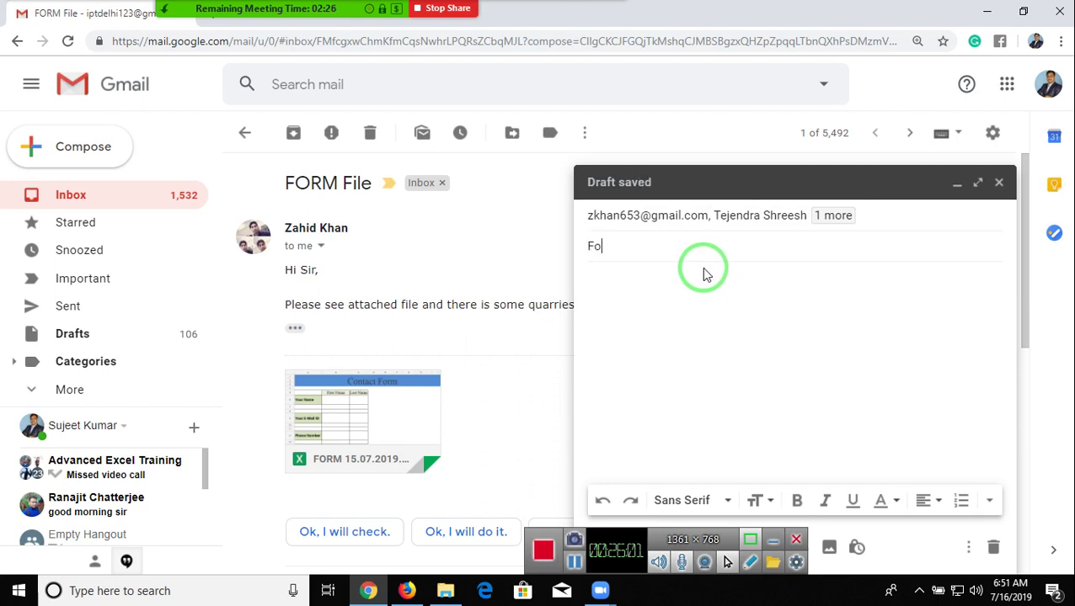
text(rm)
click(654, 337)
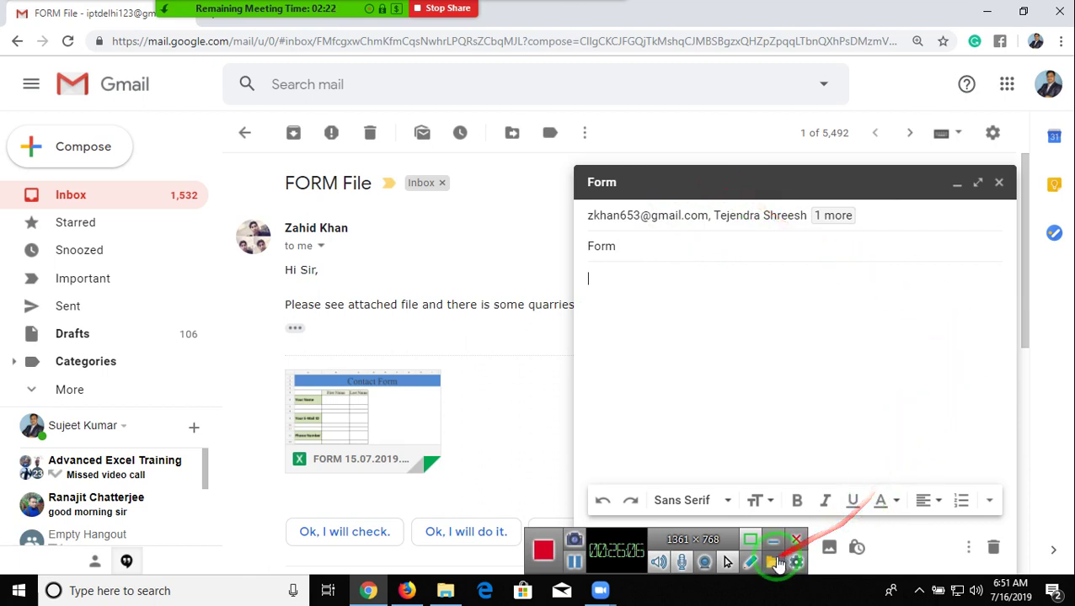
click(779, 543)
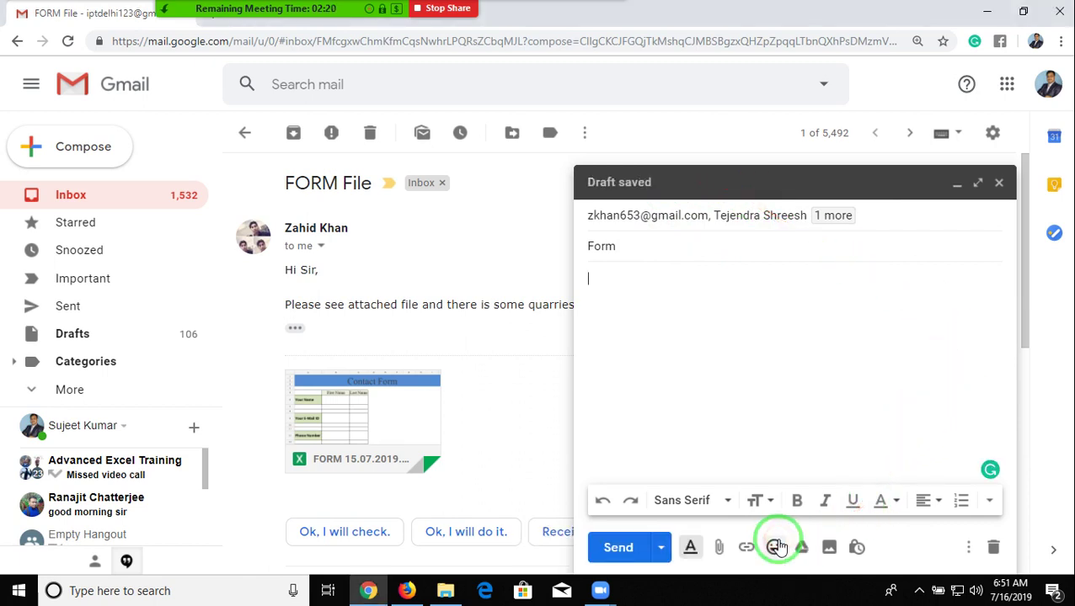
Attach the workbook Form 10.07.2019 from the Downloads folder to the email
click(721, 549)
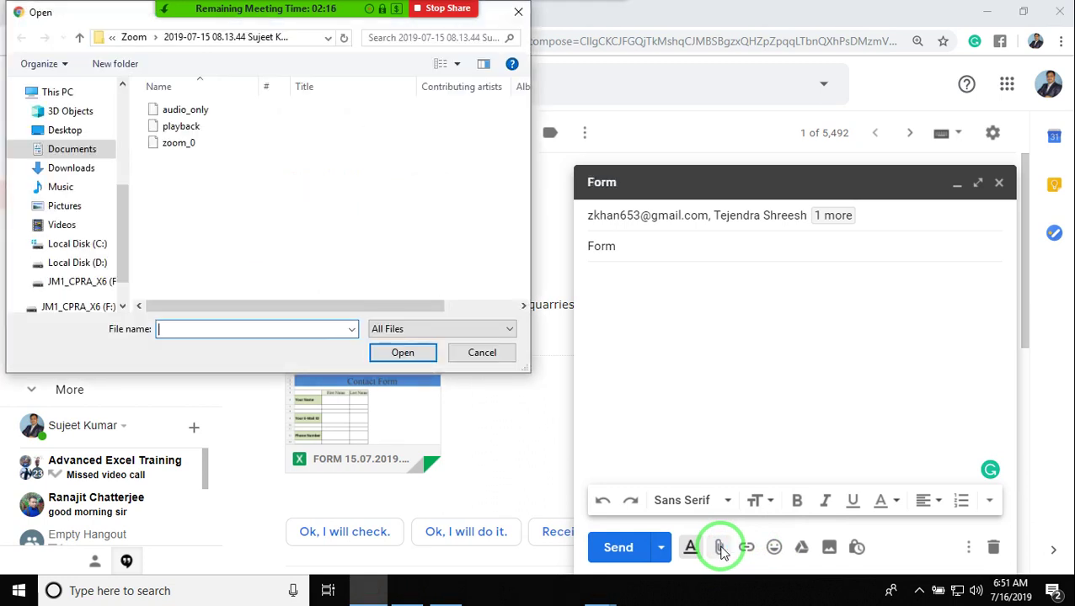
click(84, 171)
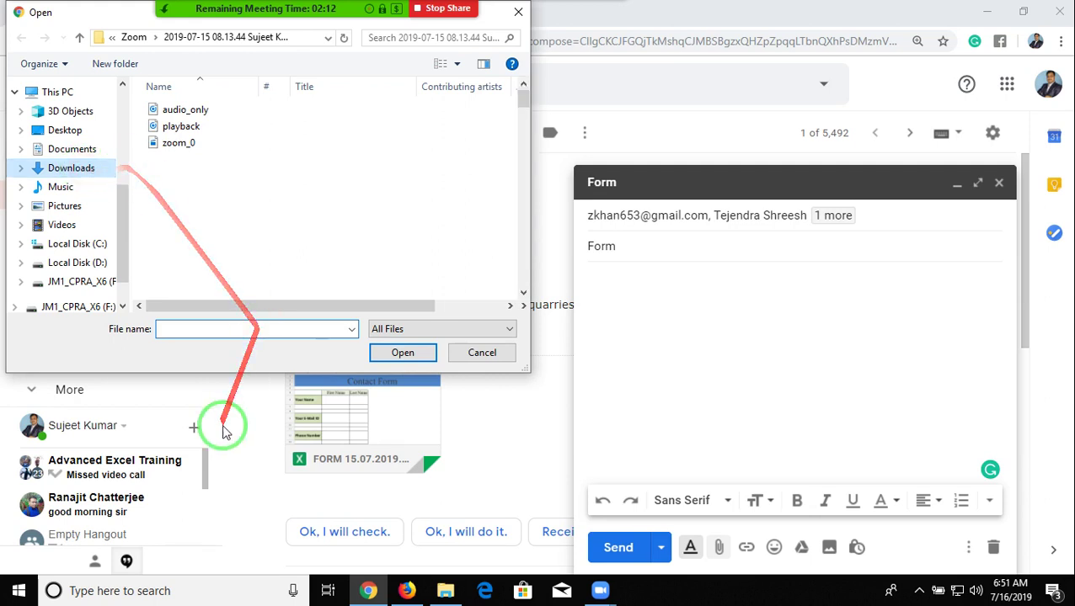
click(224, 112)
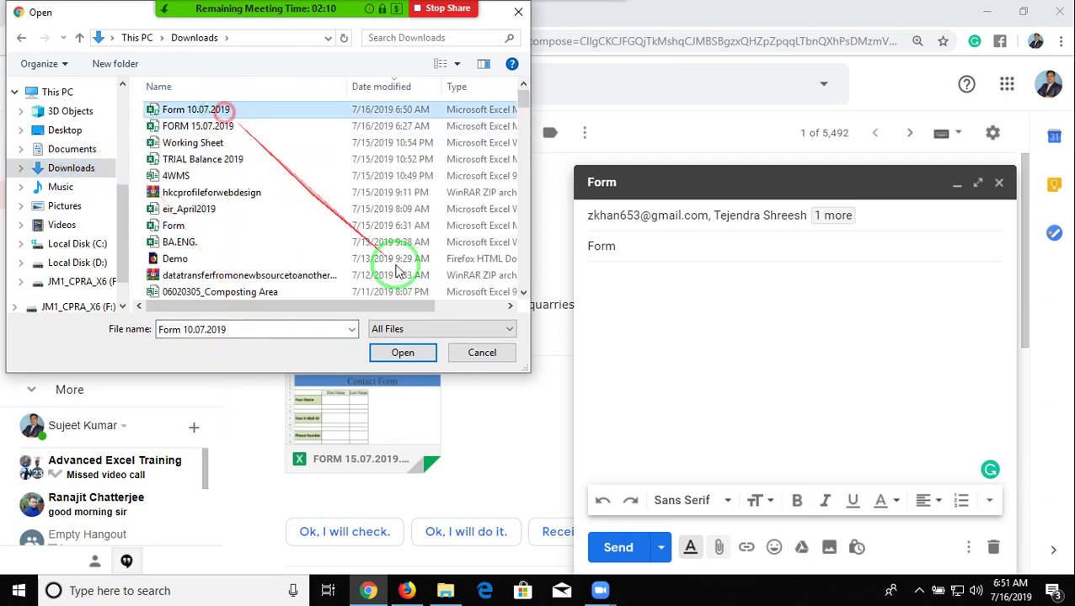
click(398, 353)
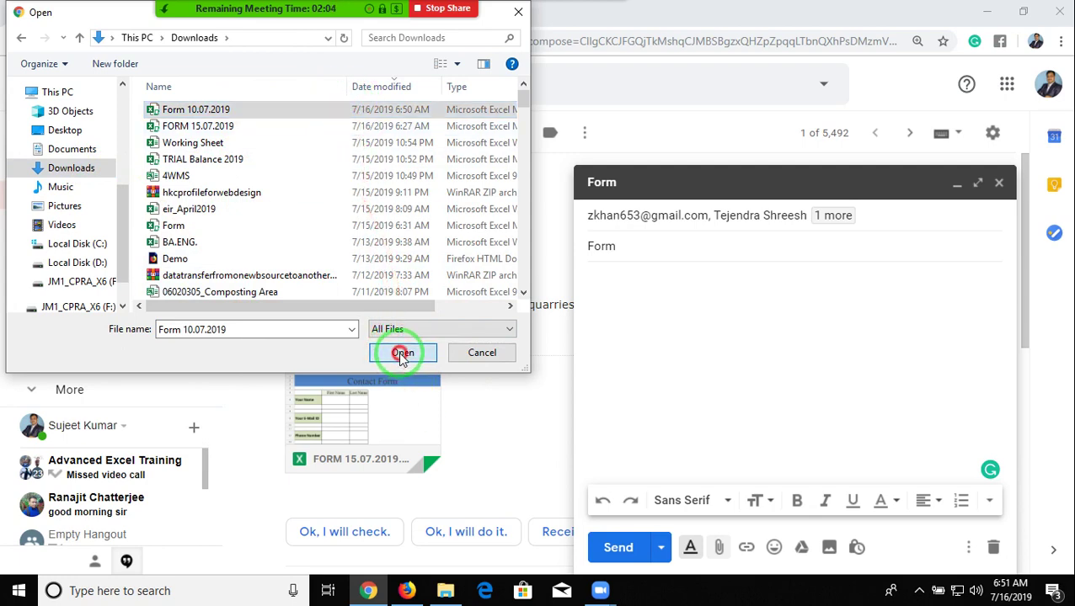
click(401, 353)
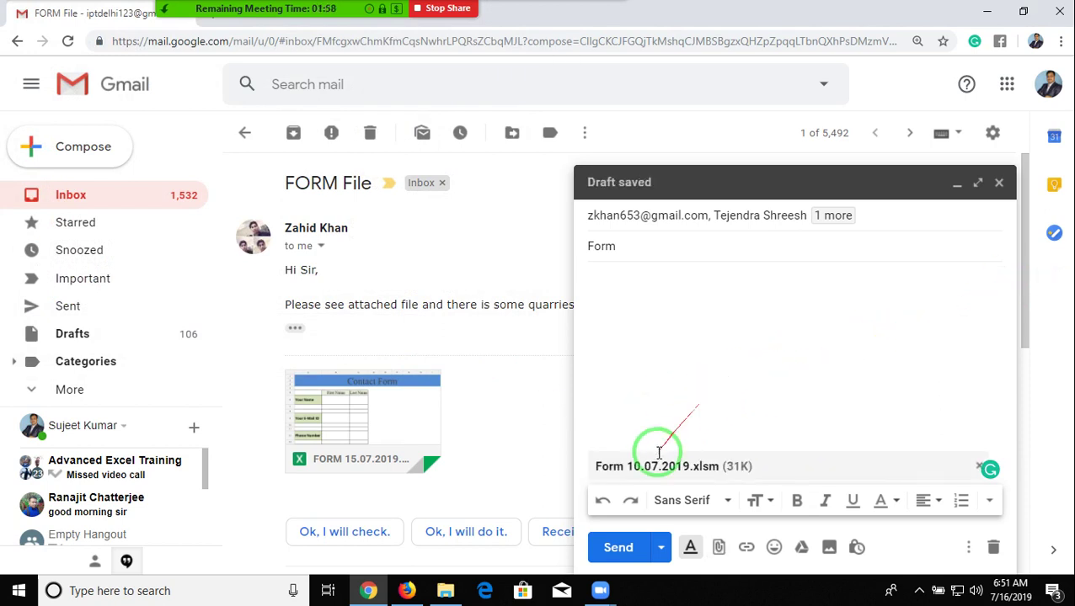
Send the email, return to the inbox, point out the Registration Form attachment, then show the desktop
click(627, 550)
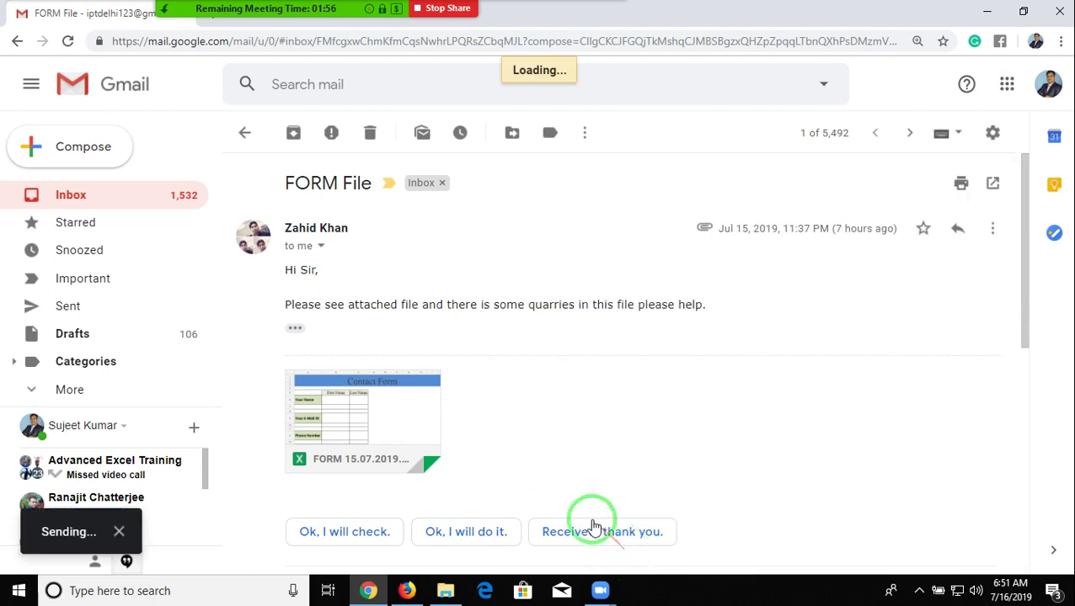
click(90, 202)
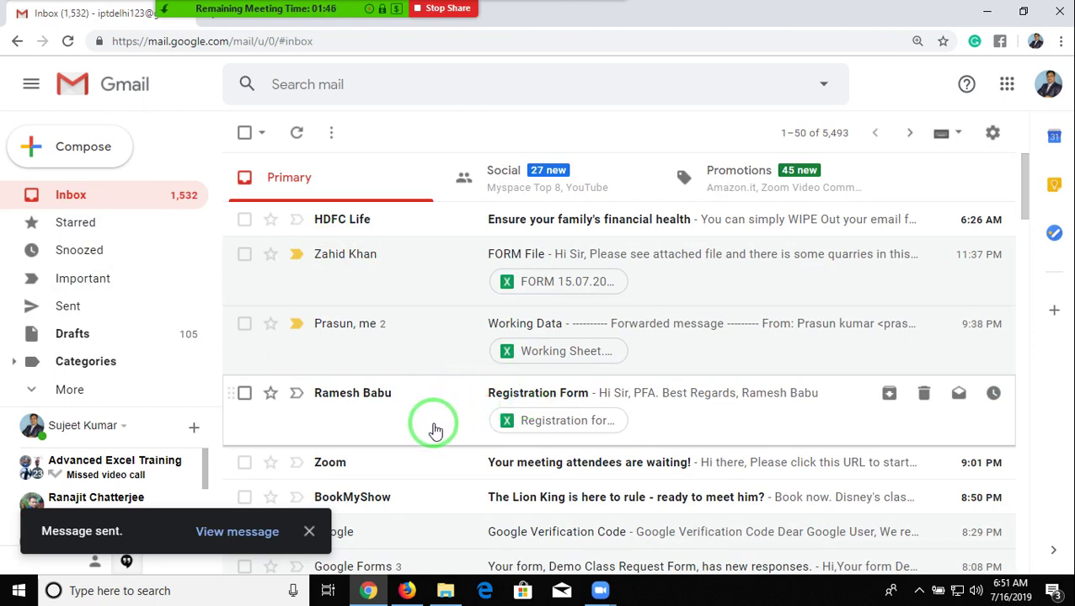
drag(522, 426, 611, 431)
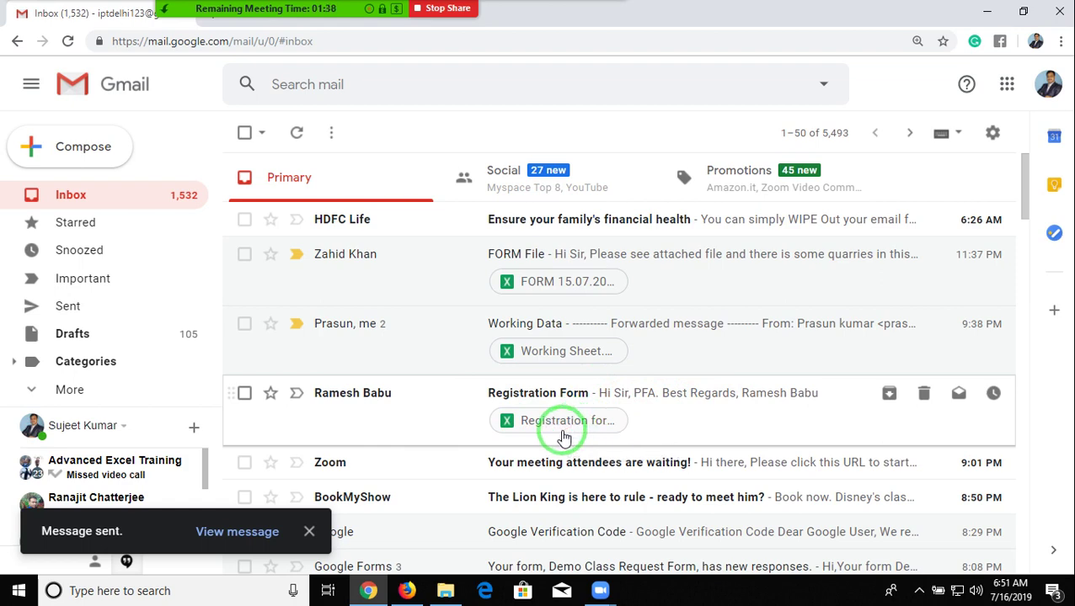
key(super+d)
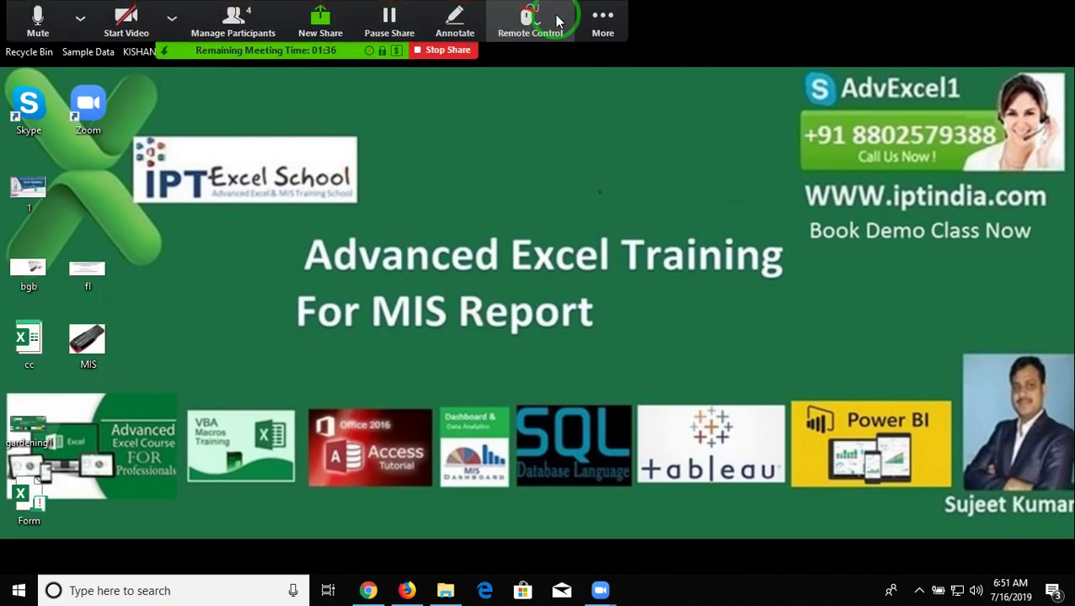
End the Zoom meeting for all participants
click(602, 17)
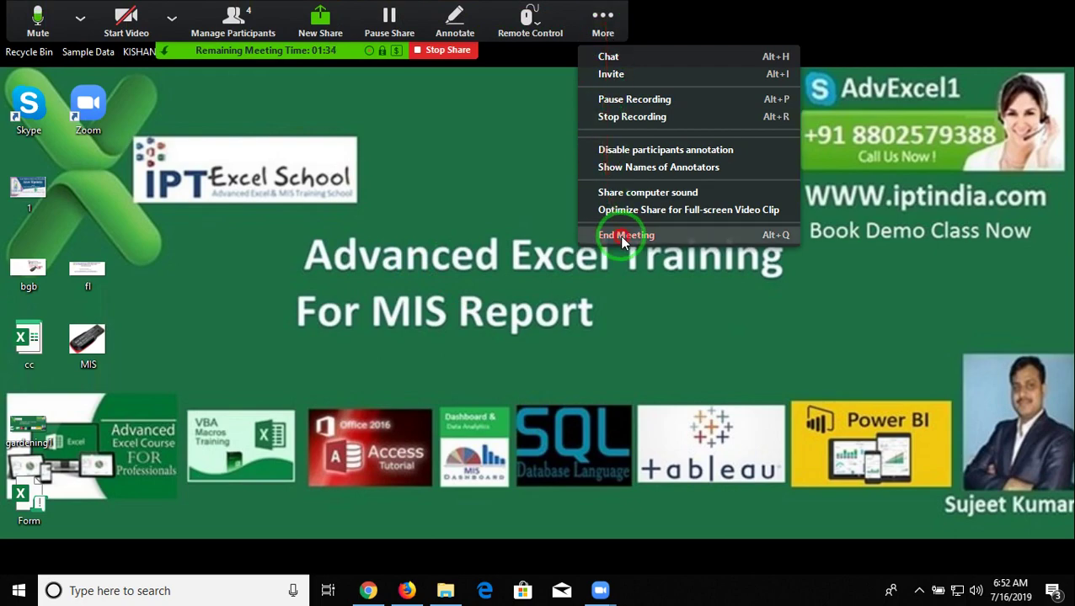
click(619, 235)
click(504, 343)
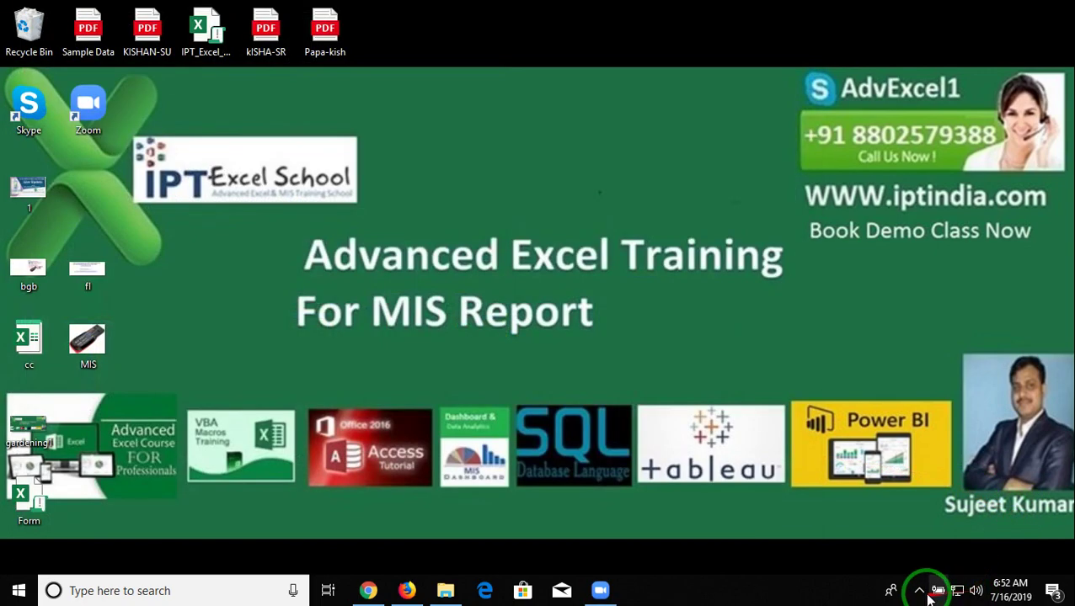
Expand the hidden system tray icons, then select the MIS picture on the desktop
click(920, 590)
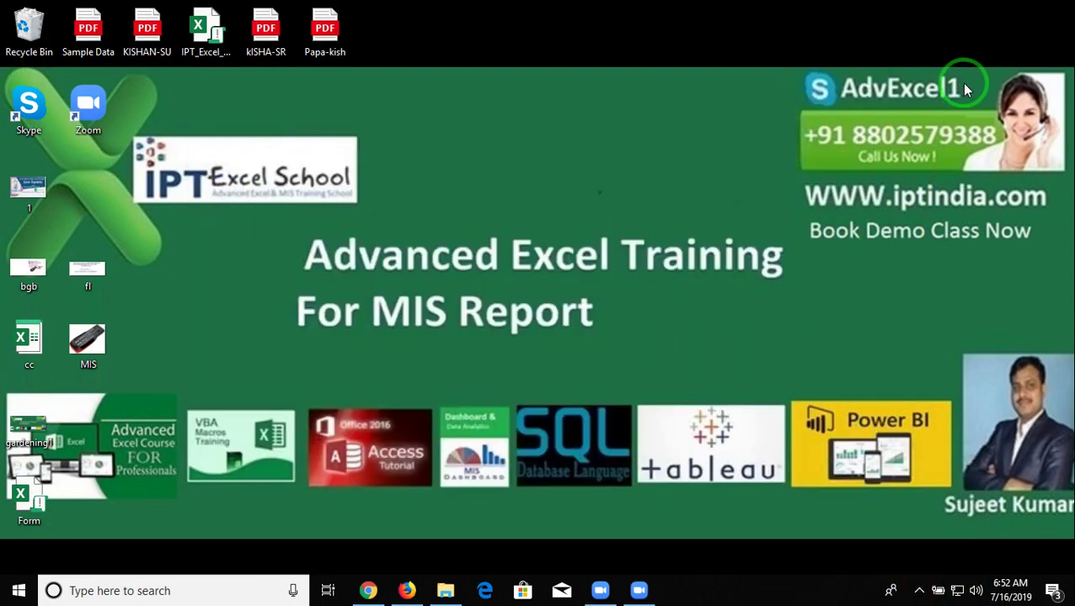
click(923, 592)
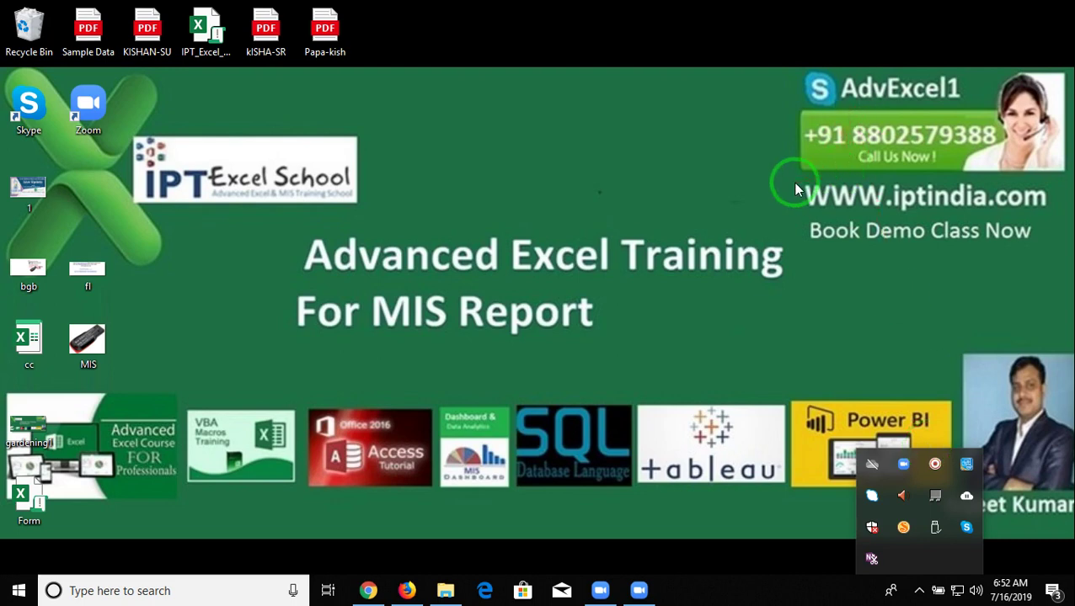
drag(795, 184, 1057, 222)
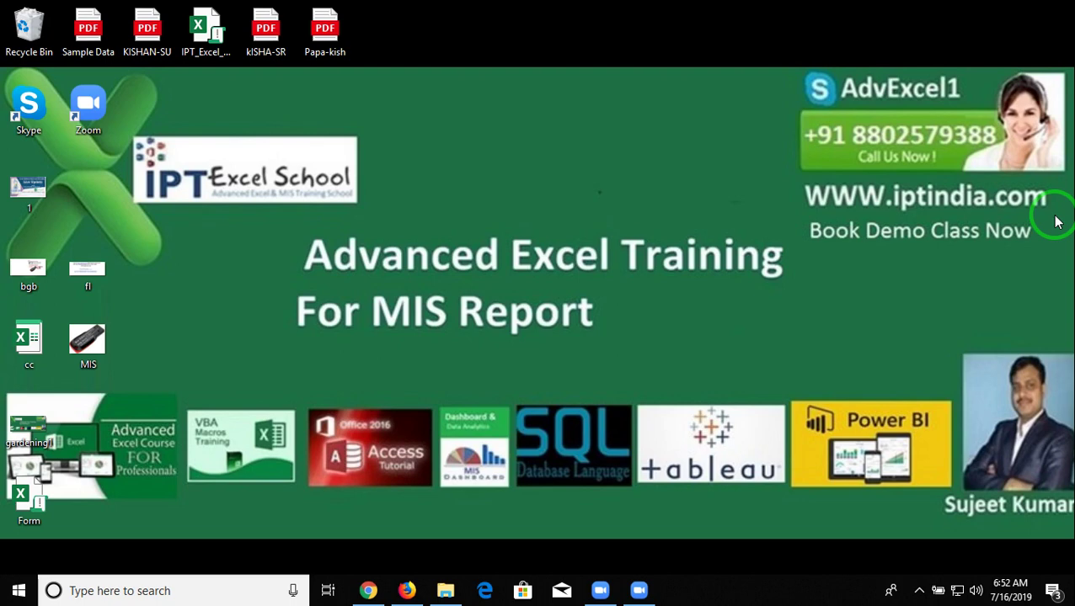
click(800, 185)
drag(870, 178, 1058, 250)
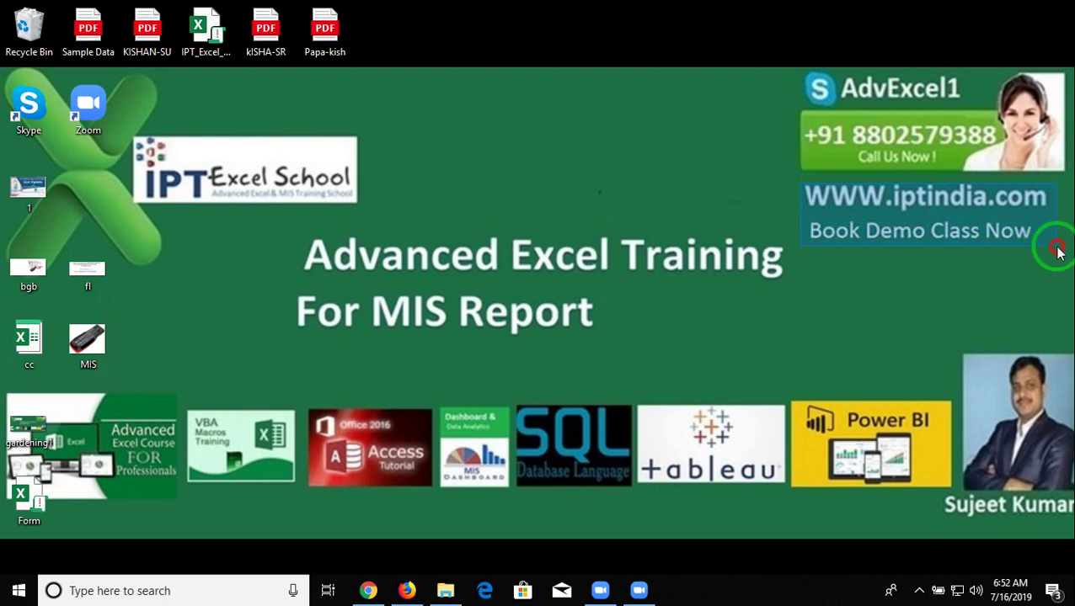
drag(1058, 250, 1058, 250)
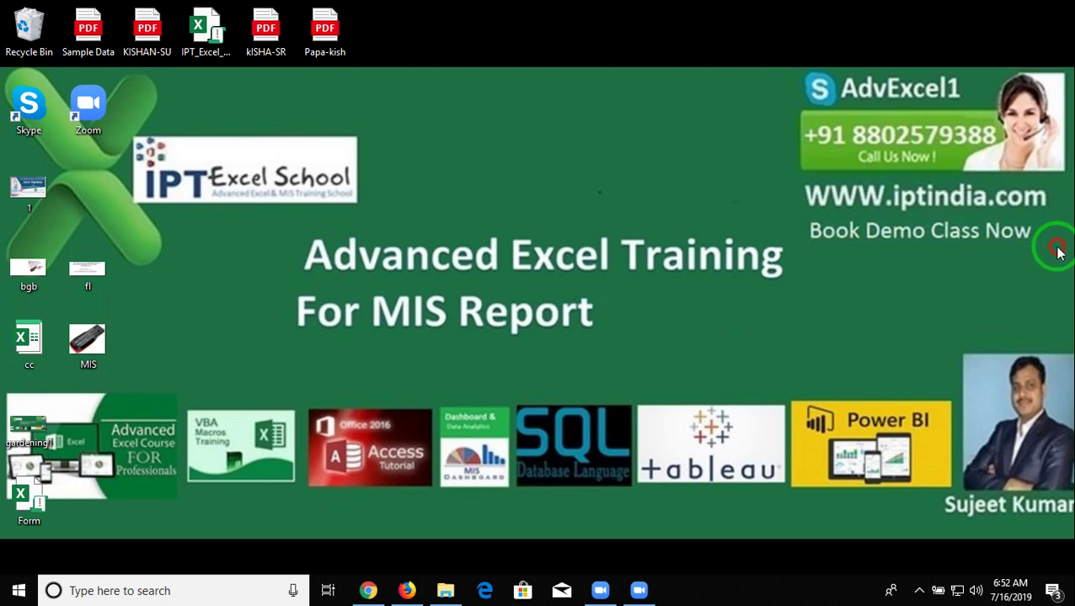
click(92, 337)
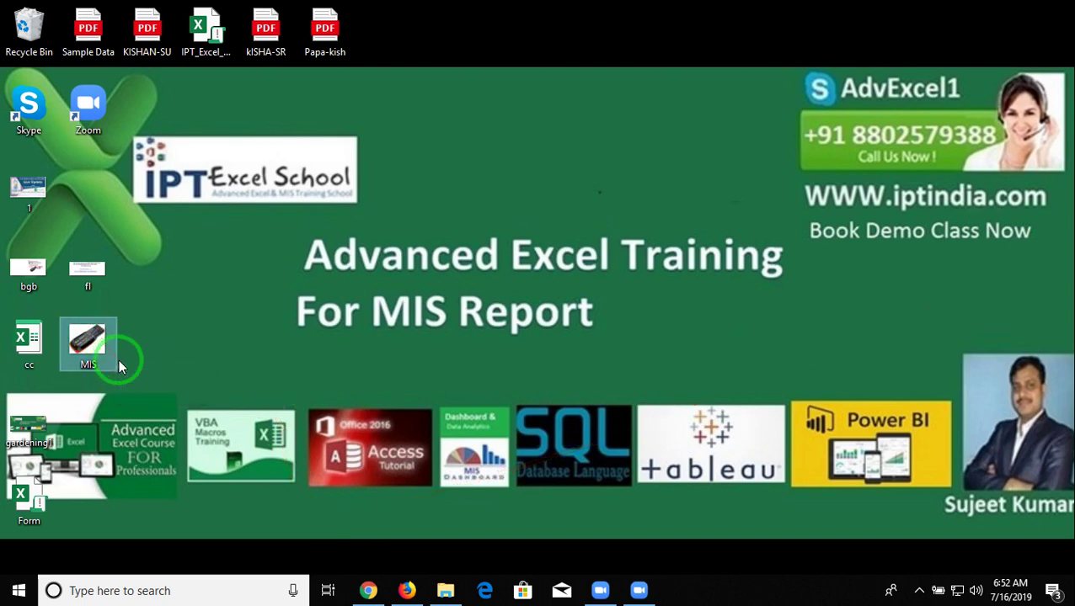